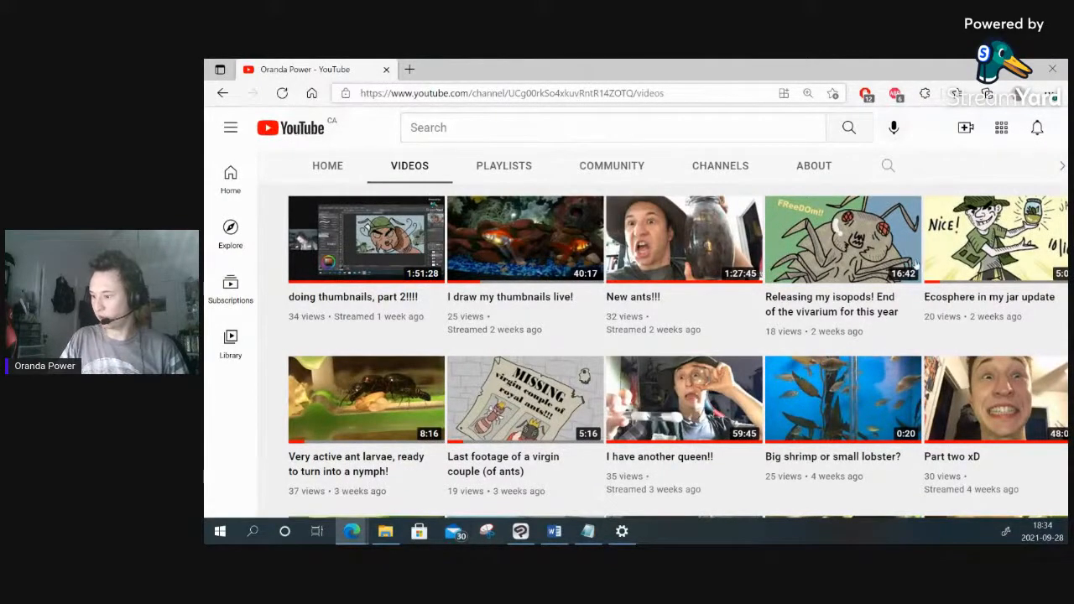
# Step: Look through the thumbnails of the channel's uploaded videos
pyautogui.scroll(-10, 917, 267)
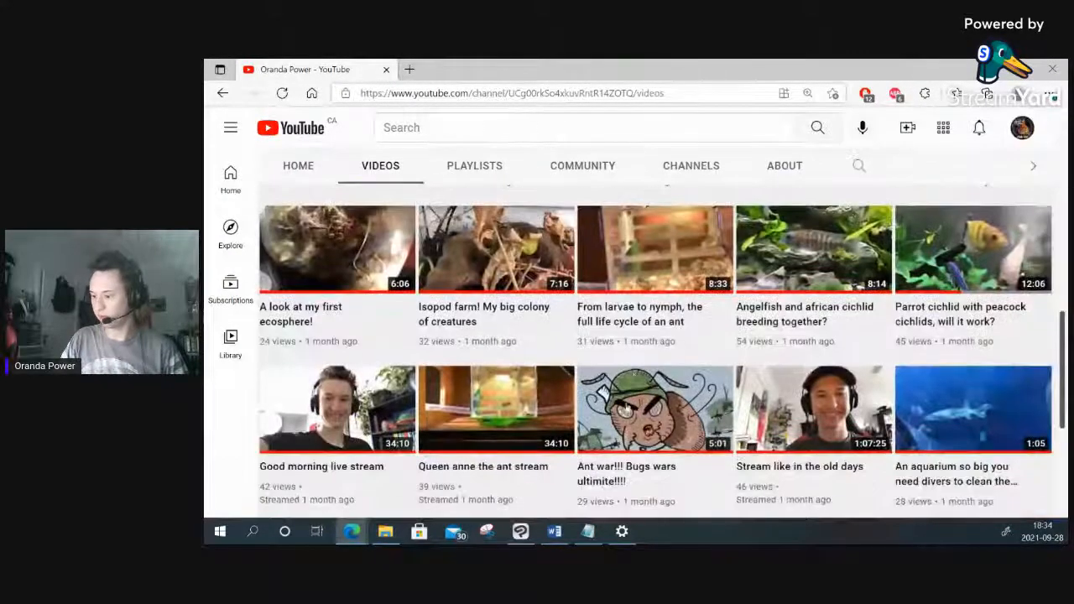
pyautogui.scroll(5, 729, 341)
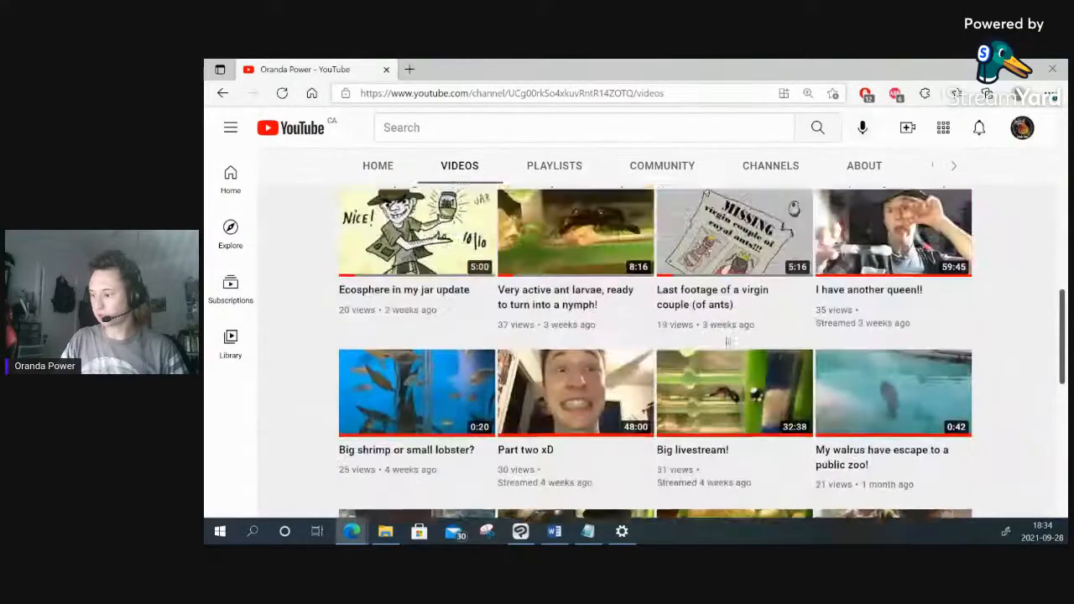
pyautogui.scroll(1, 729, 341)
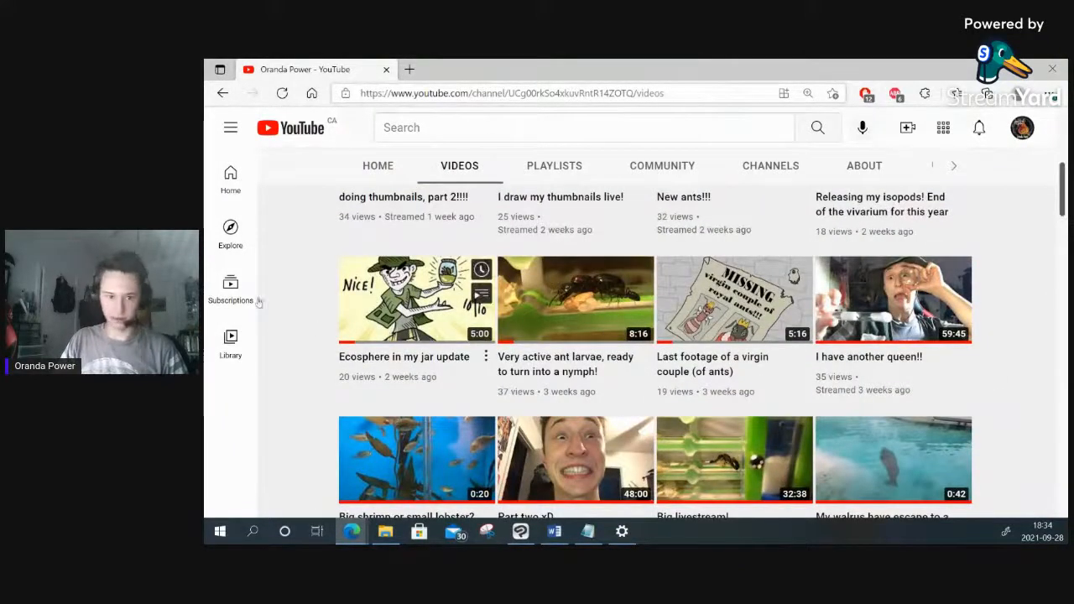
pyautogui.moveTo(457, 294)
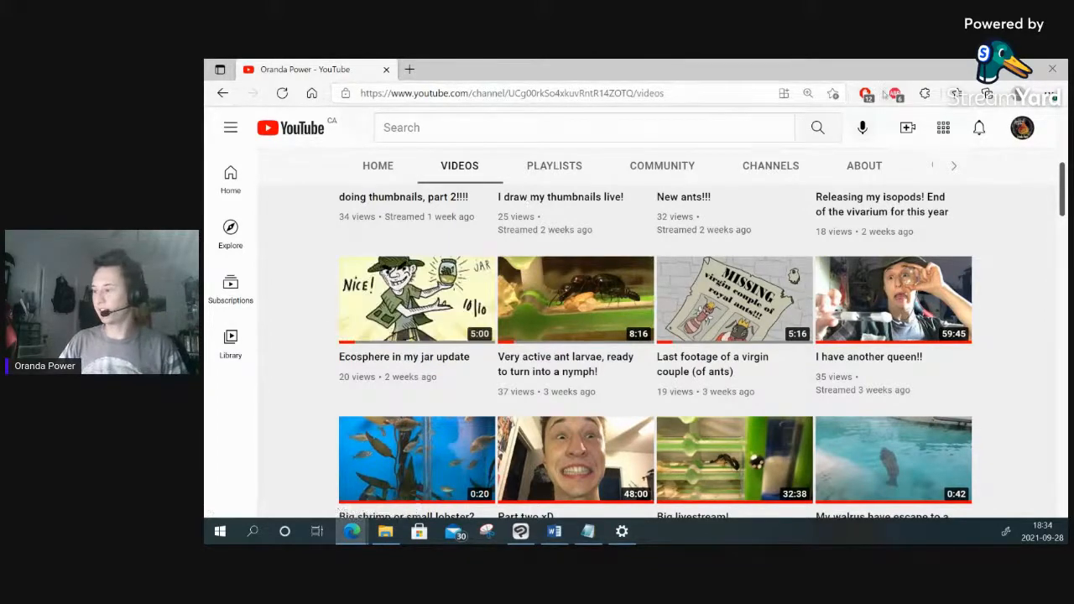
pyautogui.moveTo(619, 305)
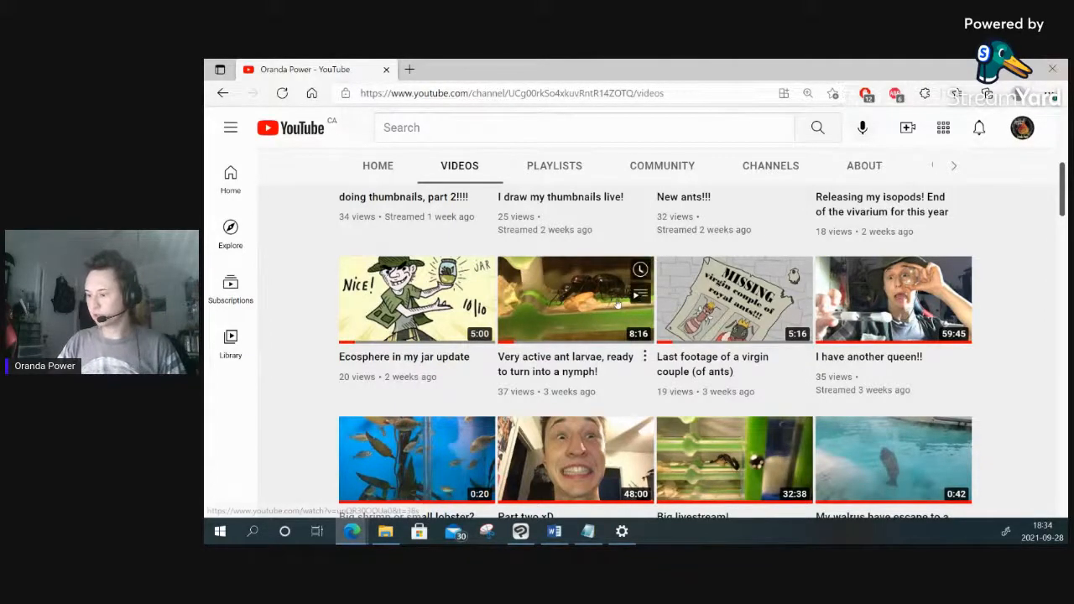
pyautogui.scroll(1, 619, 304)
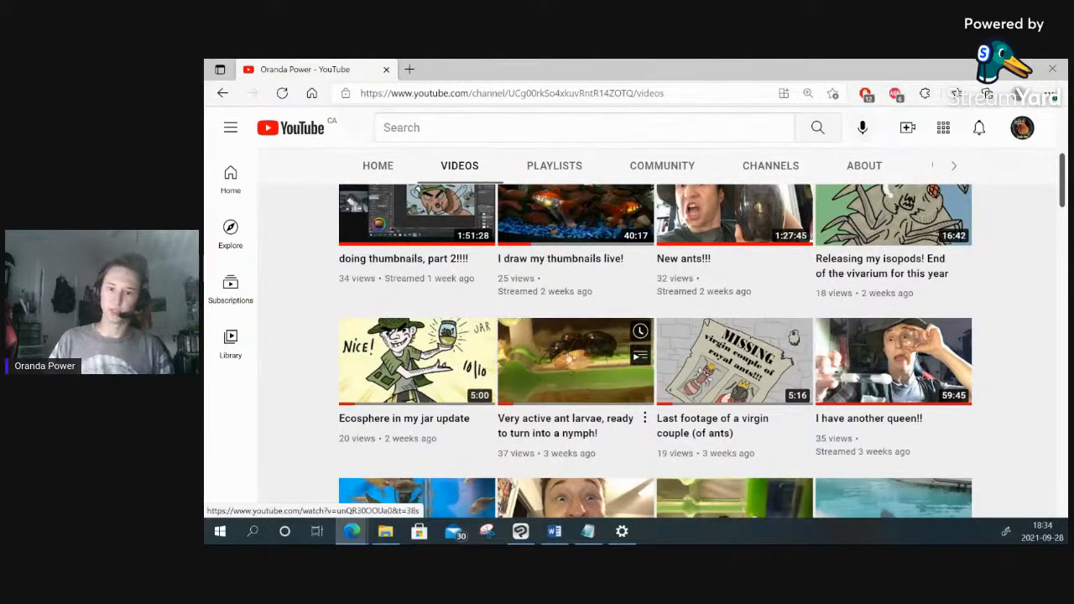
# Step: Switch to Clip Studio Paint and back to the channel's videos page in Edge
pyautogui.click(999, 70)
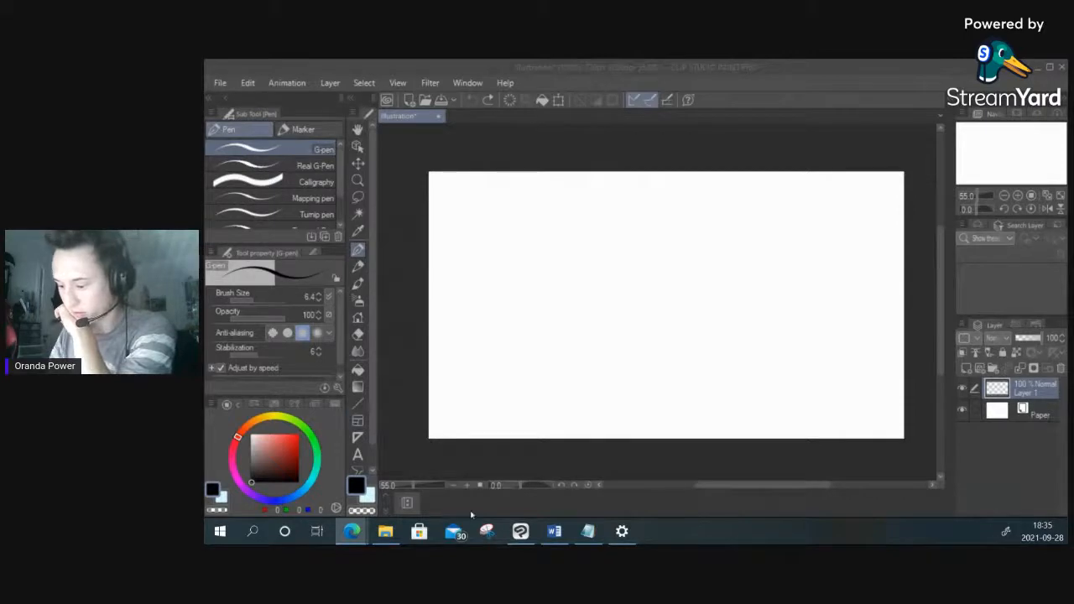
pyautogui.moveTo(345, 535)
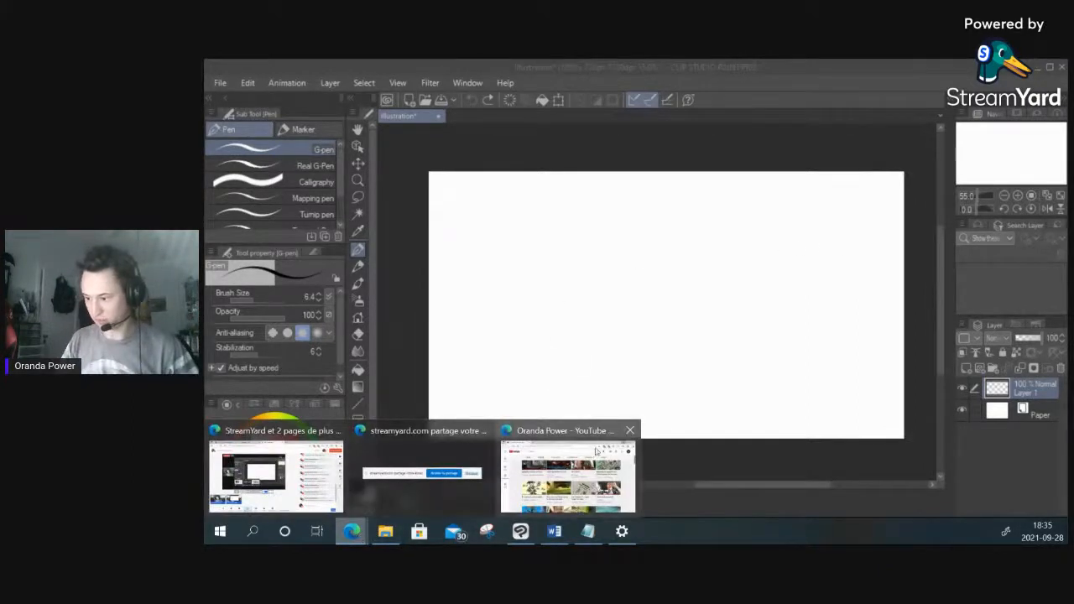
pyautogui.click(602, 433)
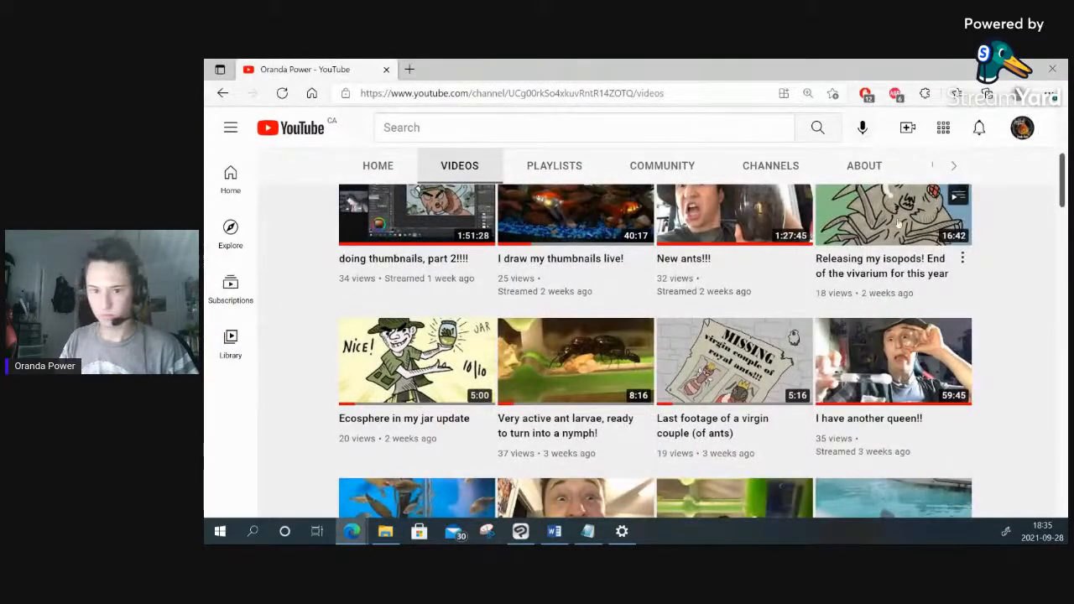
pyautogui.click(1022, 128)
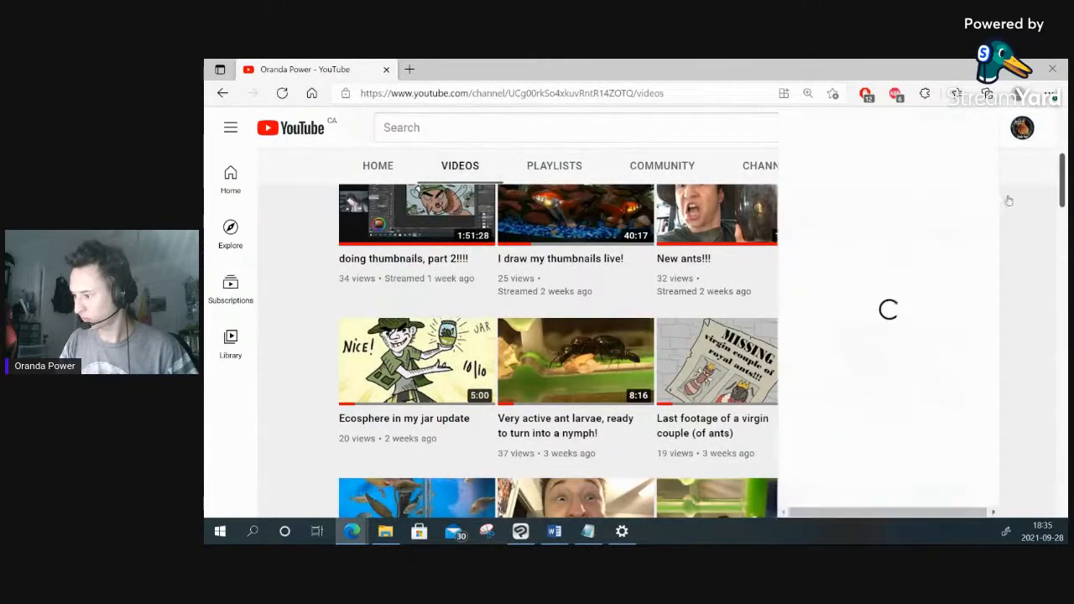
pyautogui.click(1023, 224)
pyautogui.scroll(3, 1042, 205)
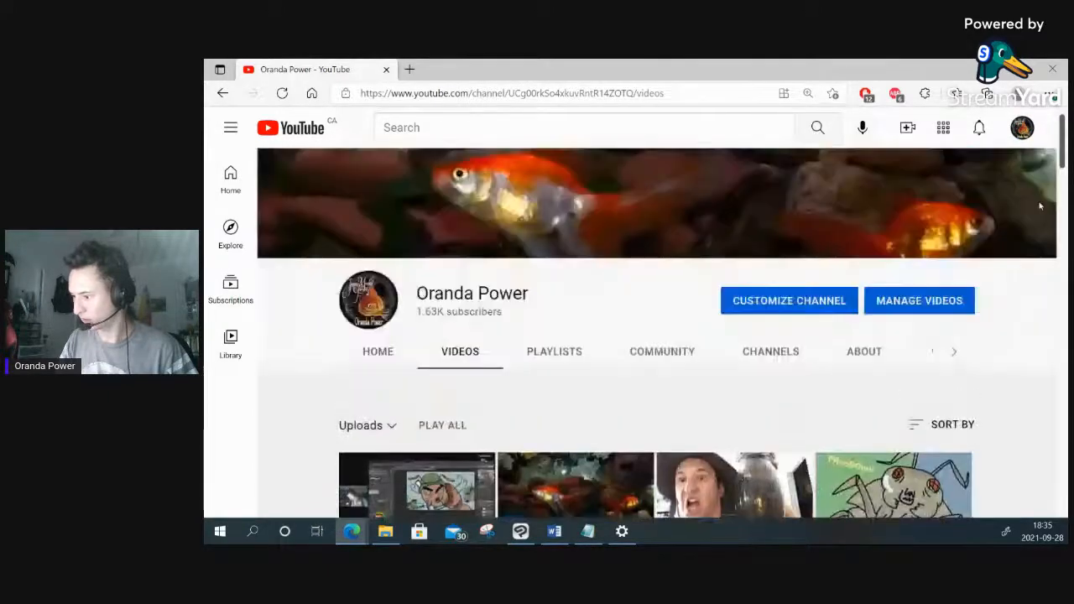
pyautogui.click(813, 334)
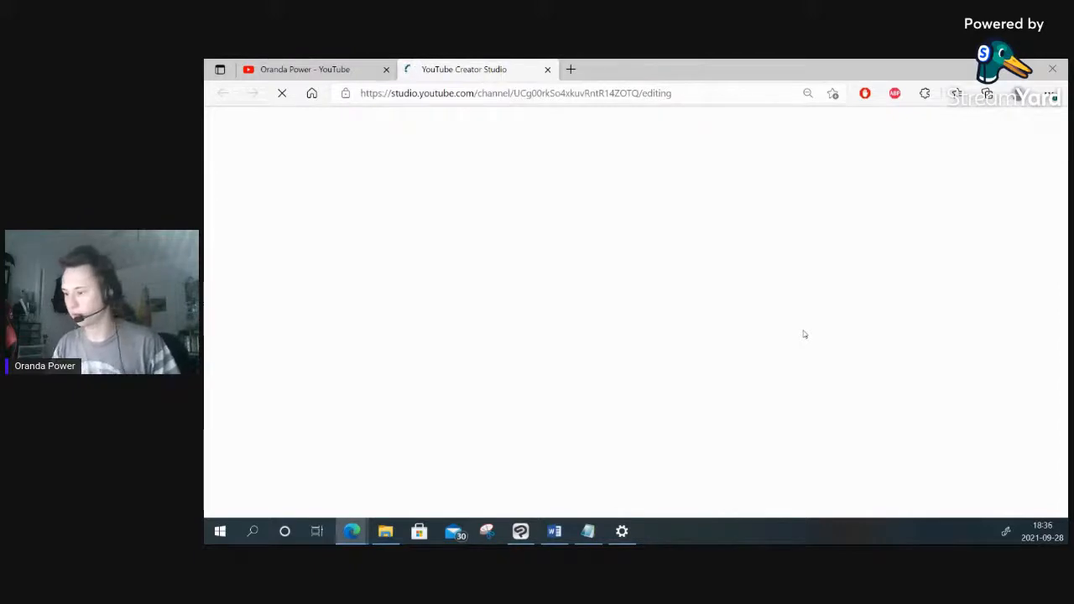
pyautogui.click(547, 70)
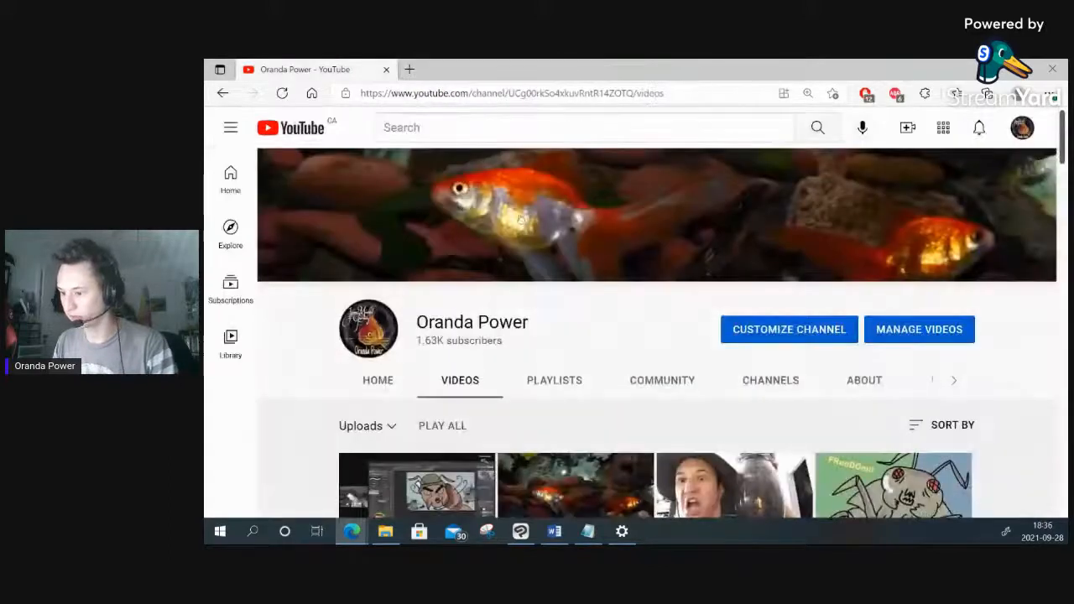
# Step: Open the channel analytics in YouTube Studio and show the watch time graph for the last 28 days
pyautogui.click(825, 330)
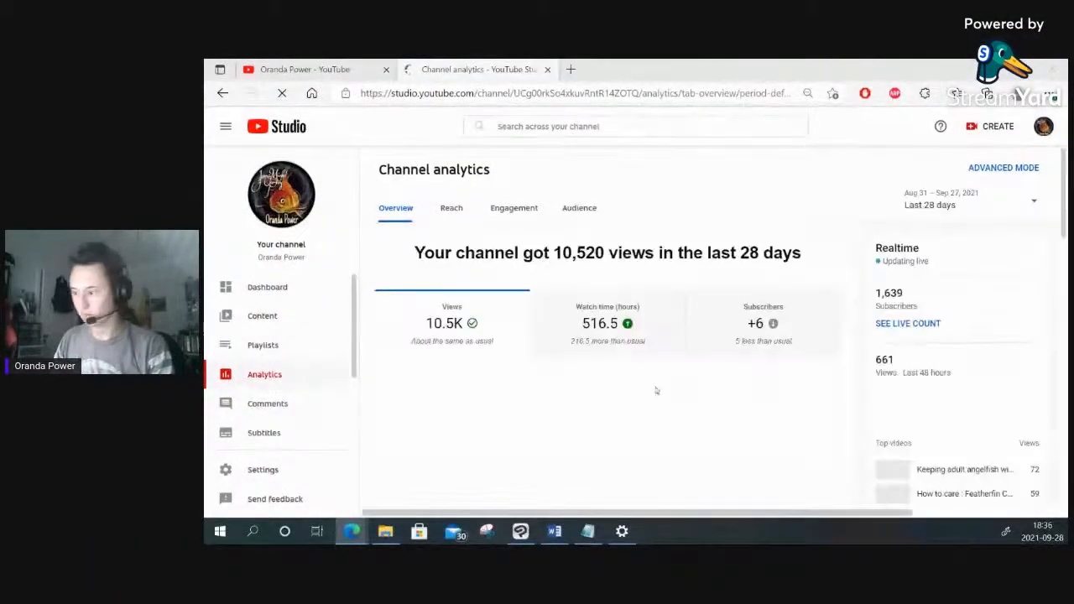
pyautogui.scroll(-1, 743, 389)
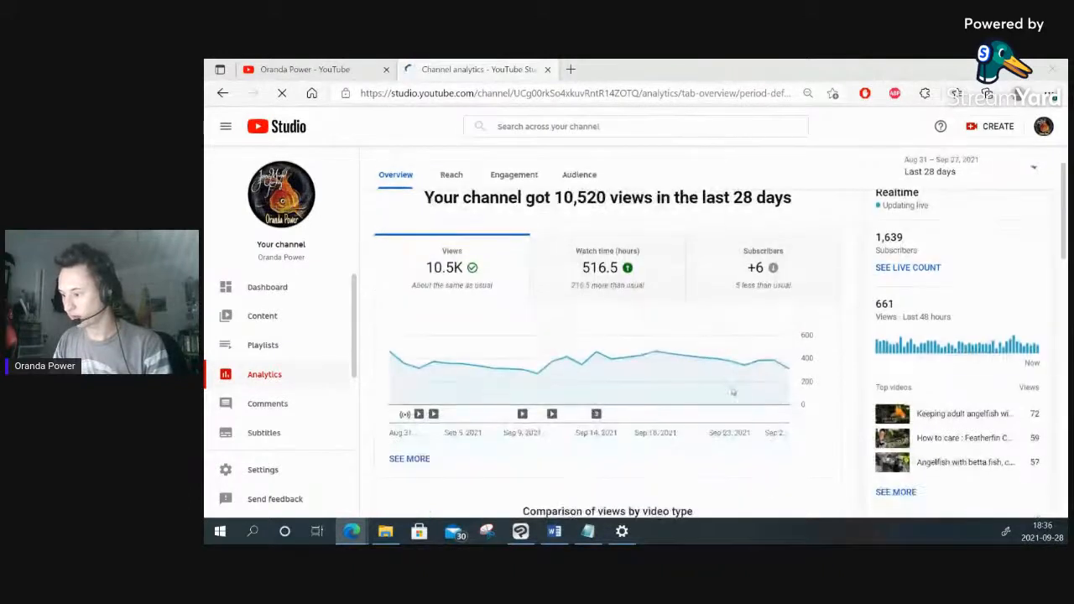
pyautogui.click(619, 292)
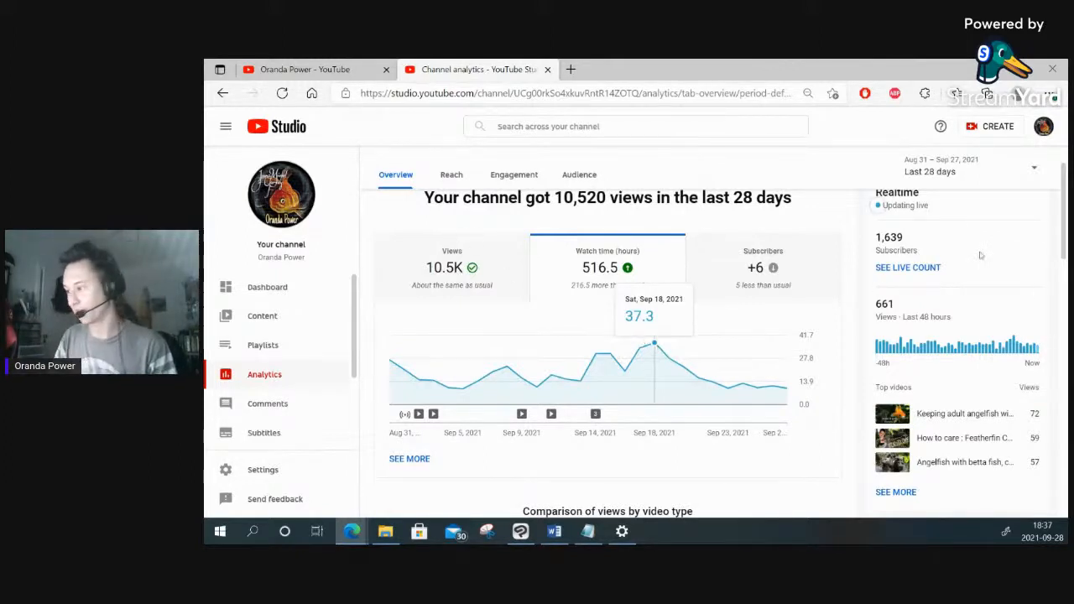
# Step: Set the analytics period to Lifetime and examine the watch time, views and subscribers graphs
pyautogui.click(1025, 172)
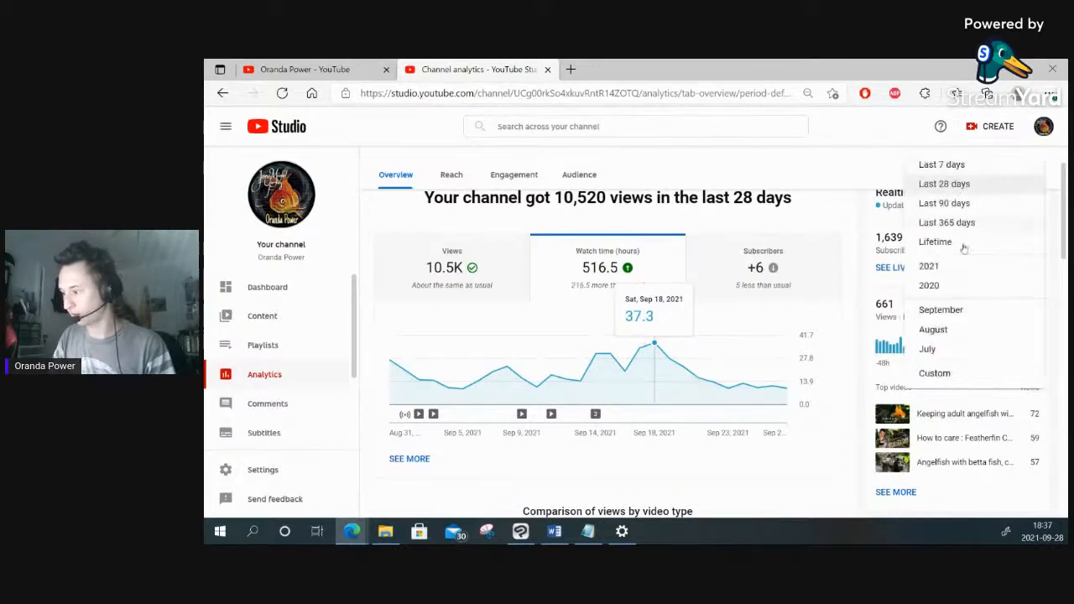
pyautogui.click(971, 245)
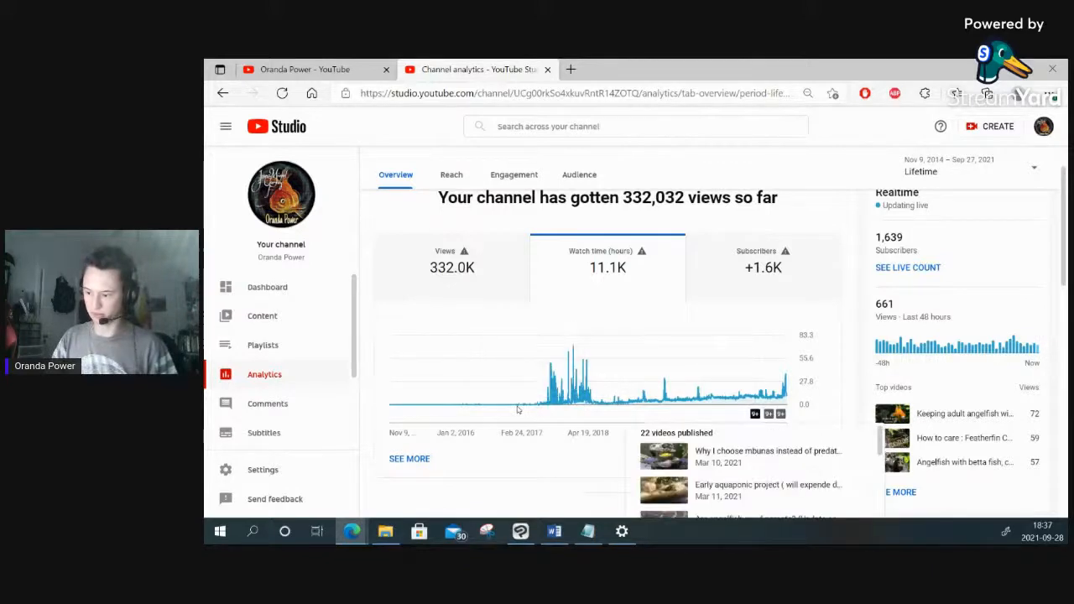
pyautogui.click(476, 281)
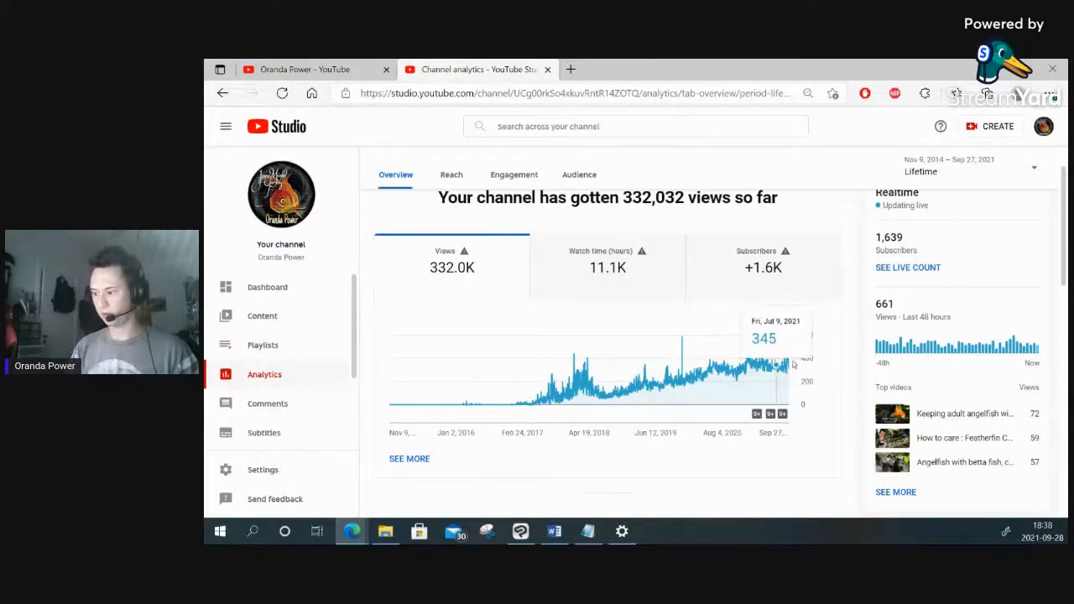
pyautogui.click(647, 266)
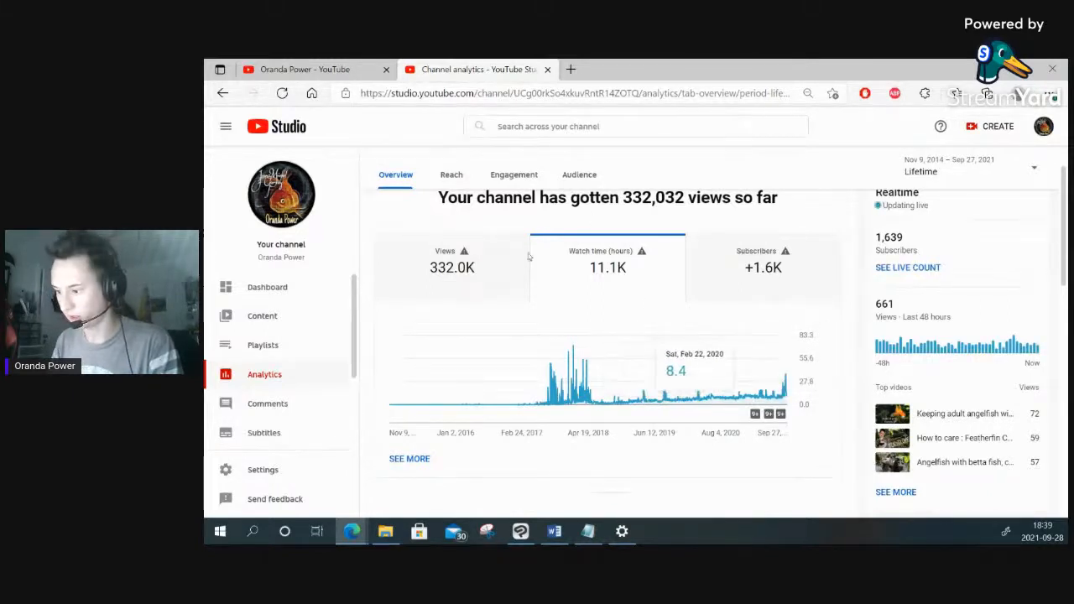
pyautogui.click(500, 280)
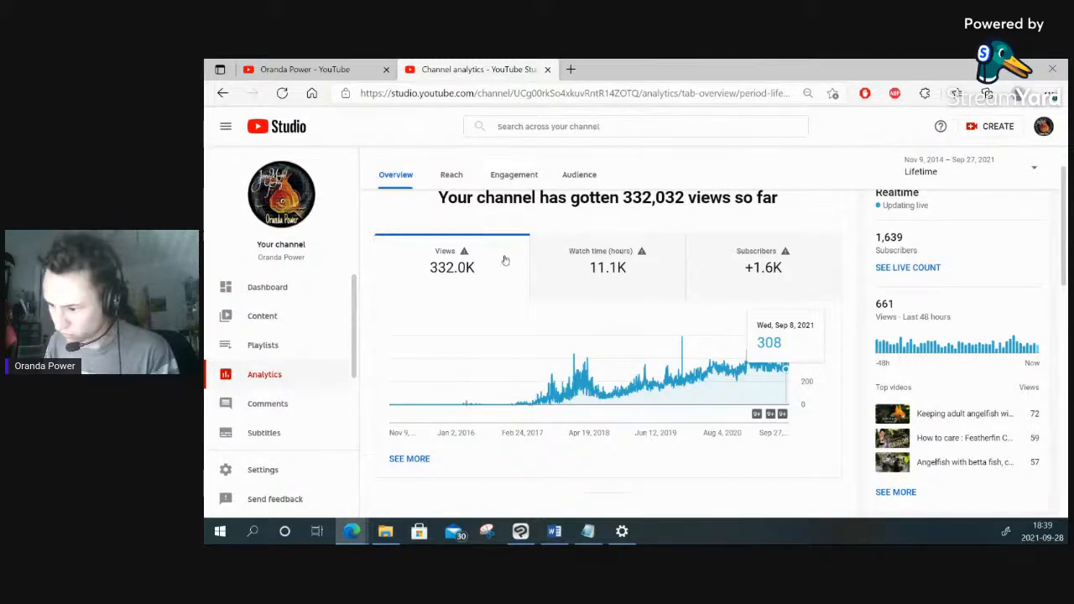
pyautogui.click(739, 288)
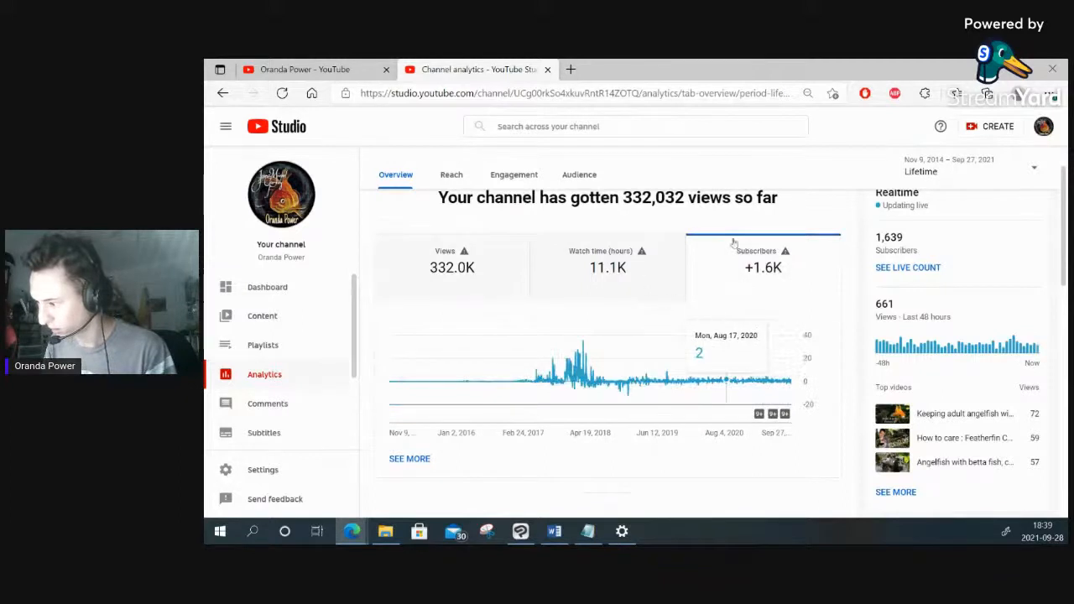
# Step: Set the analytics period to Last 365 days and show the watch time graph
pyautogui.click(977, 176)
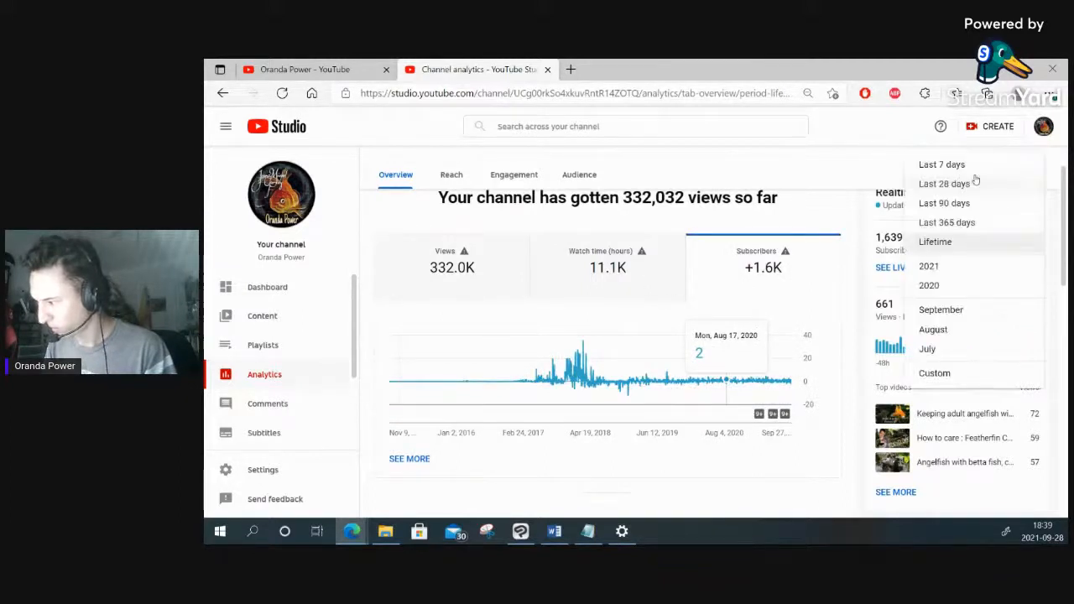
pyautogui.click(954, 222)
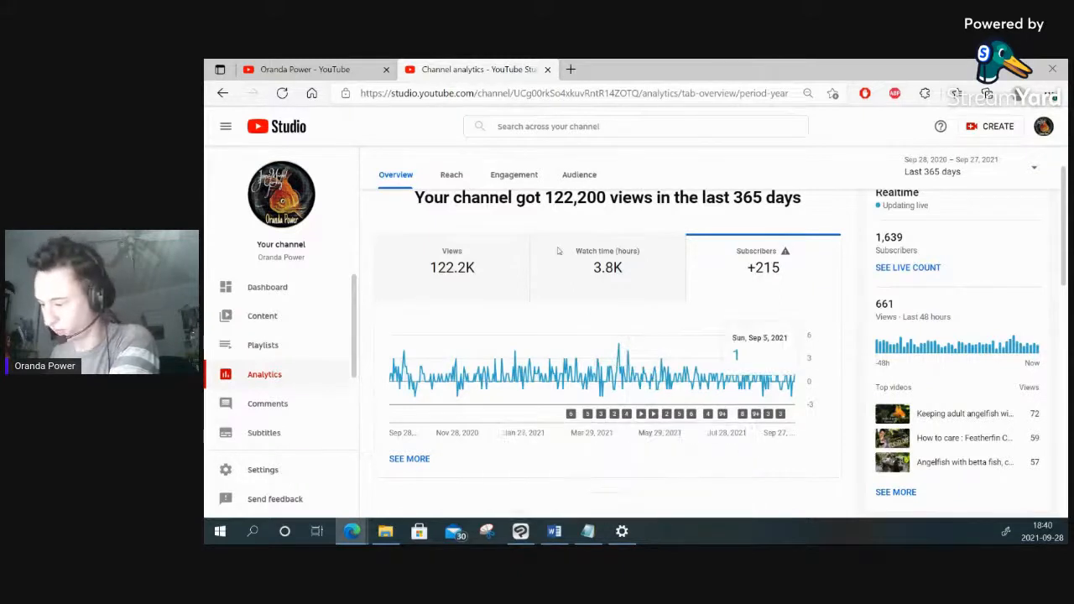
pyautogui.click(646, 286)
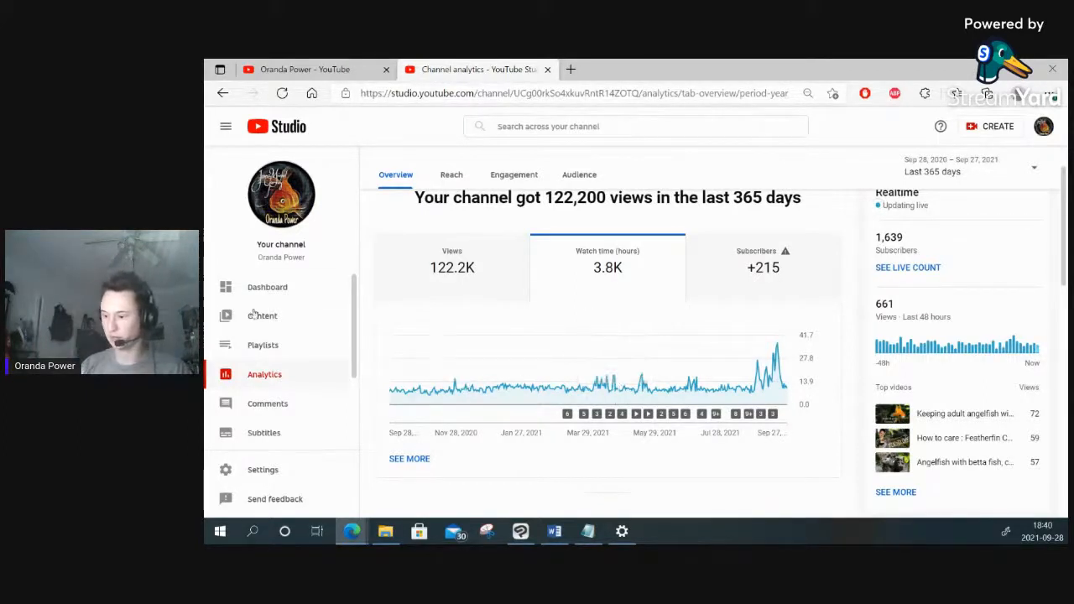
# Step: Open the channel's monetization requirements and highlight the number of public watch hours
pyautogui.scroll(-2, 336, 374)
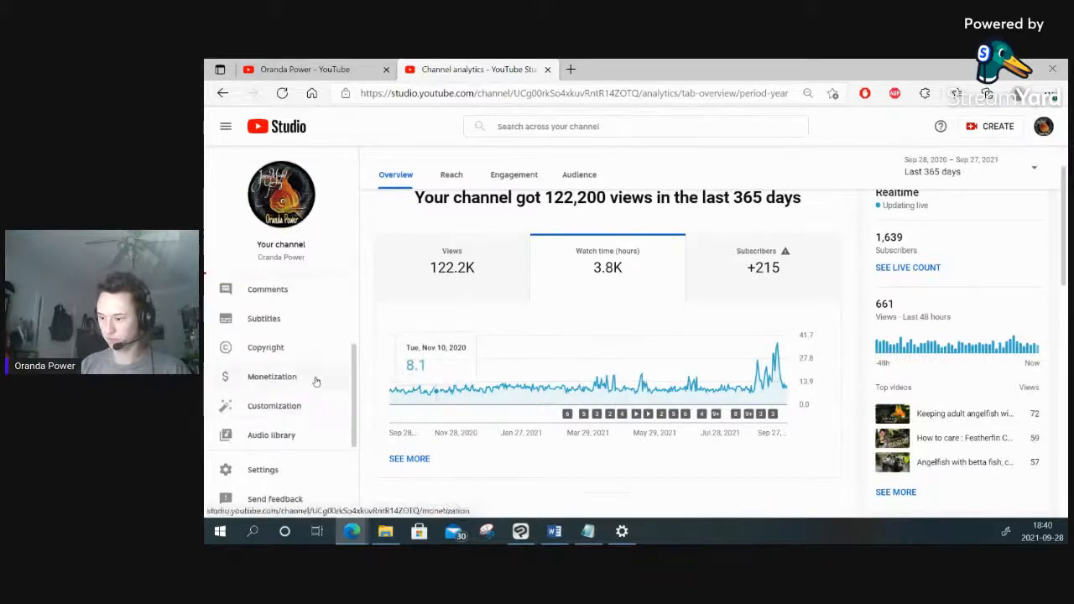
pyautogui.click(316, 380)
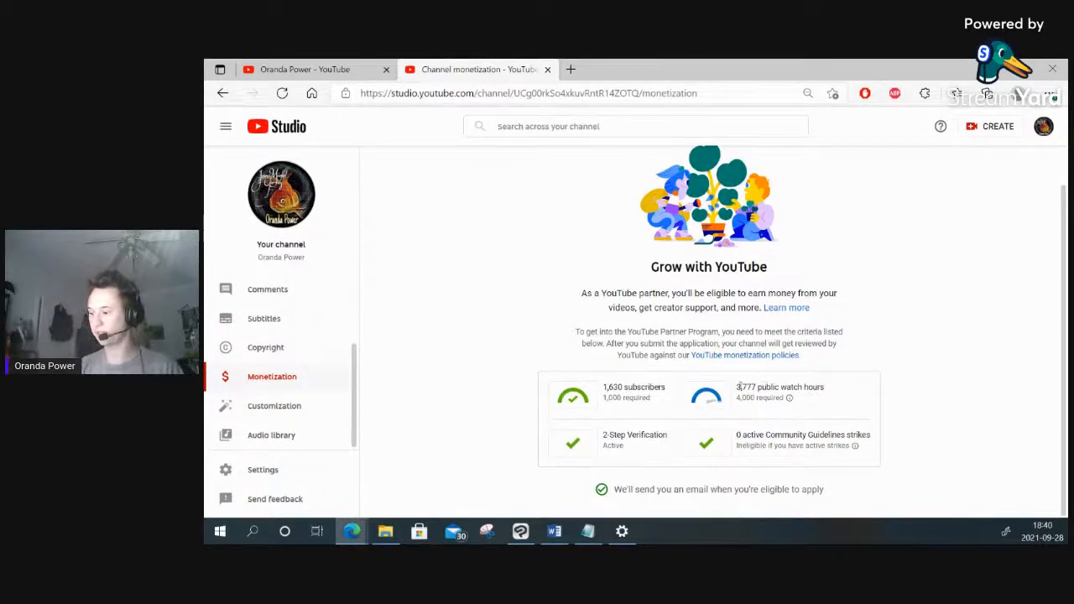
pyautogui.moveTo(738, 387); pyautogui.dragTo(760, 388)
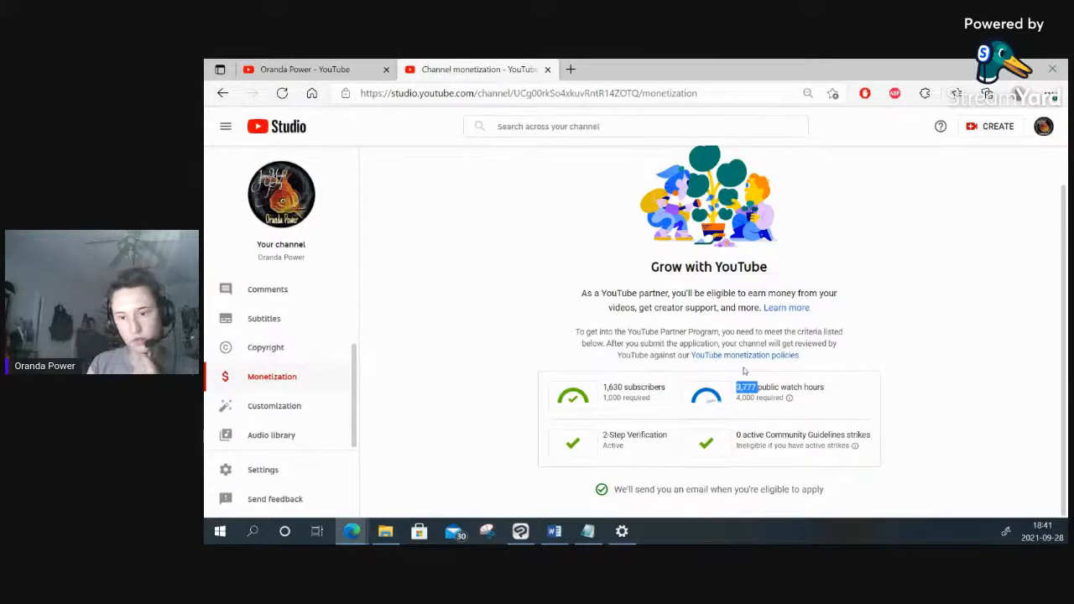
# Step: Return to the channel analytics and examine the Reach report's impressions, click-through rate and traffic sources
pyautogui.scroll(3, 300, 307)
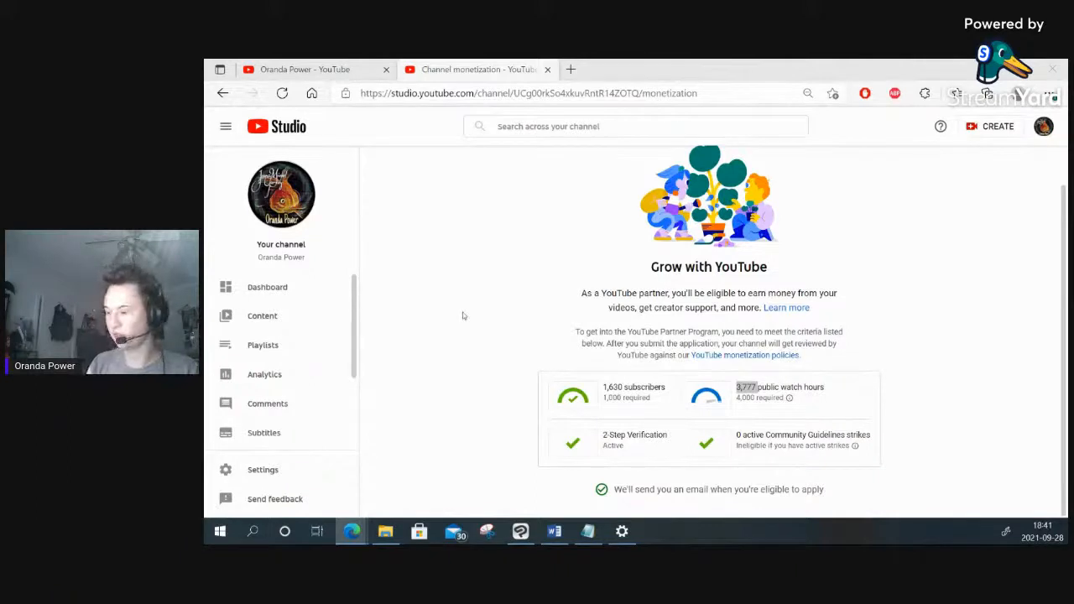
pyautogui.click(323, 380)
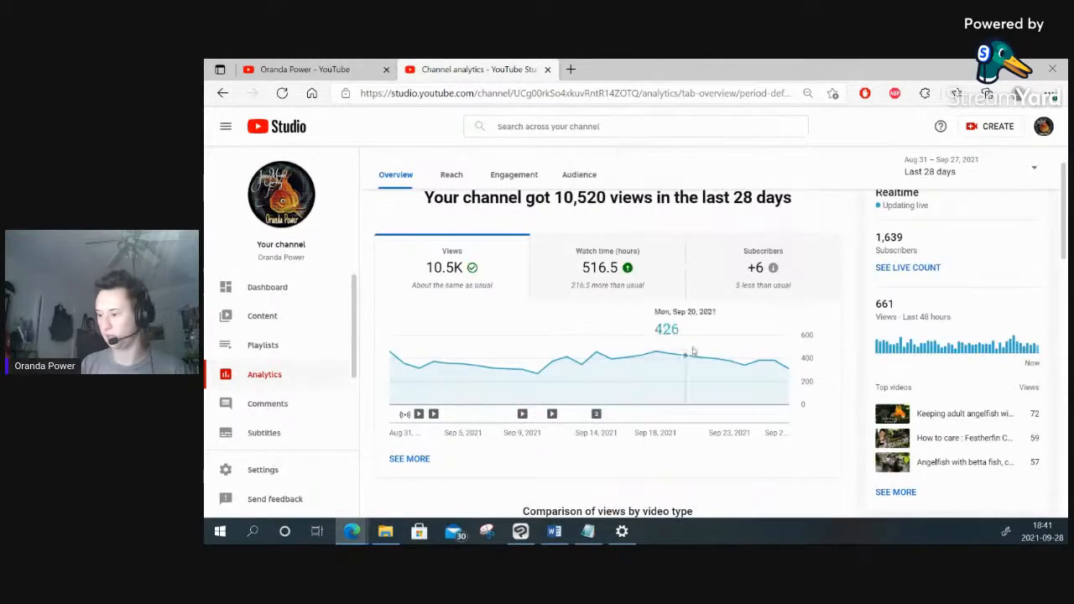
pyautogui.click(463, 174)
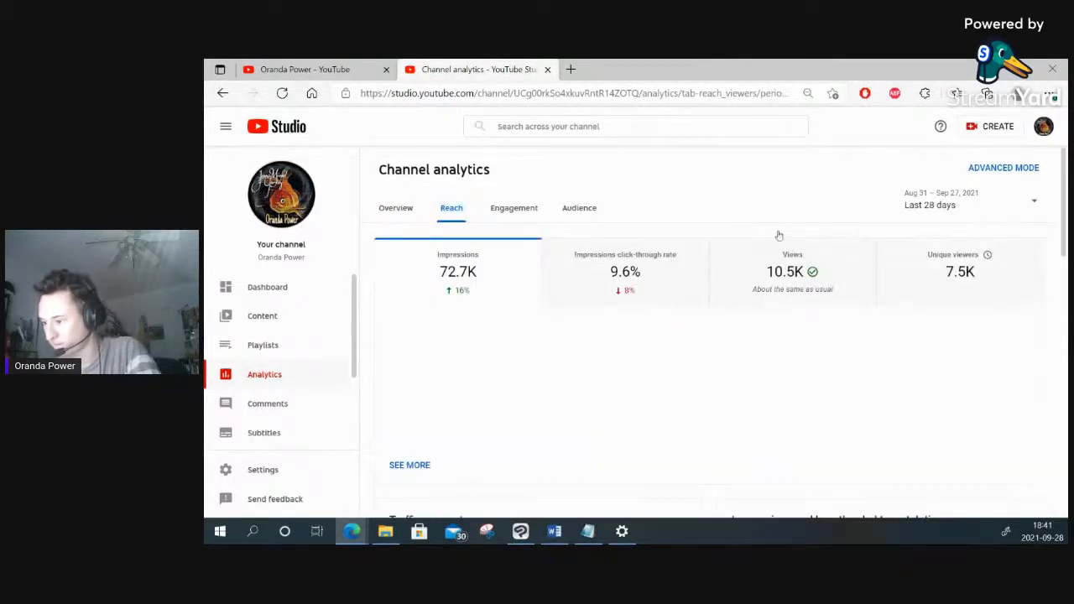
pyautogui.scroll(-1, 727, 215)
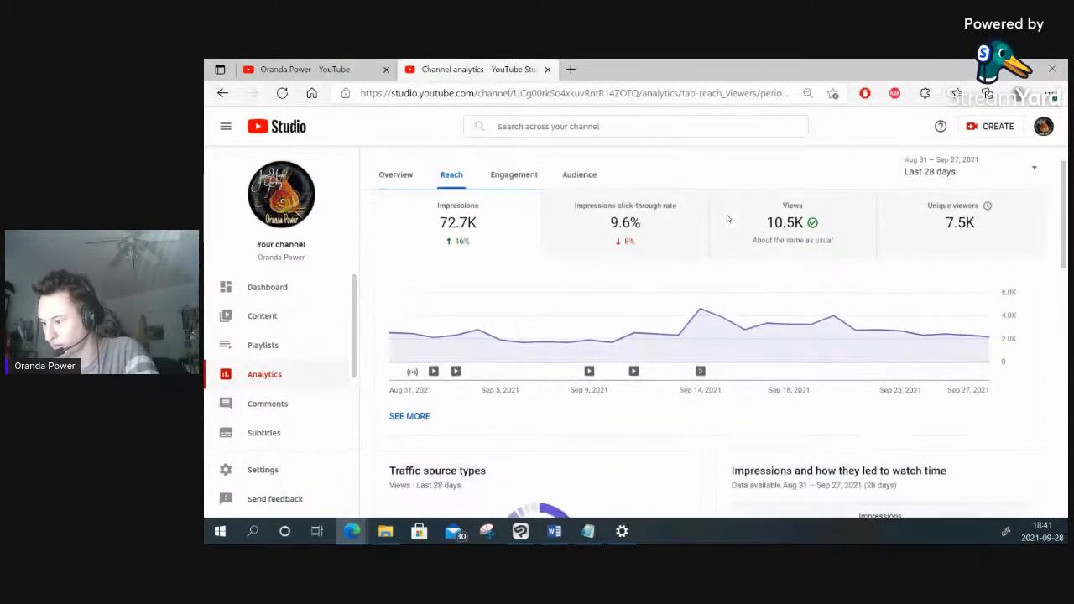
pyautogui.moveTo(454, 238)
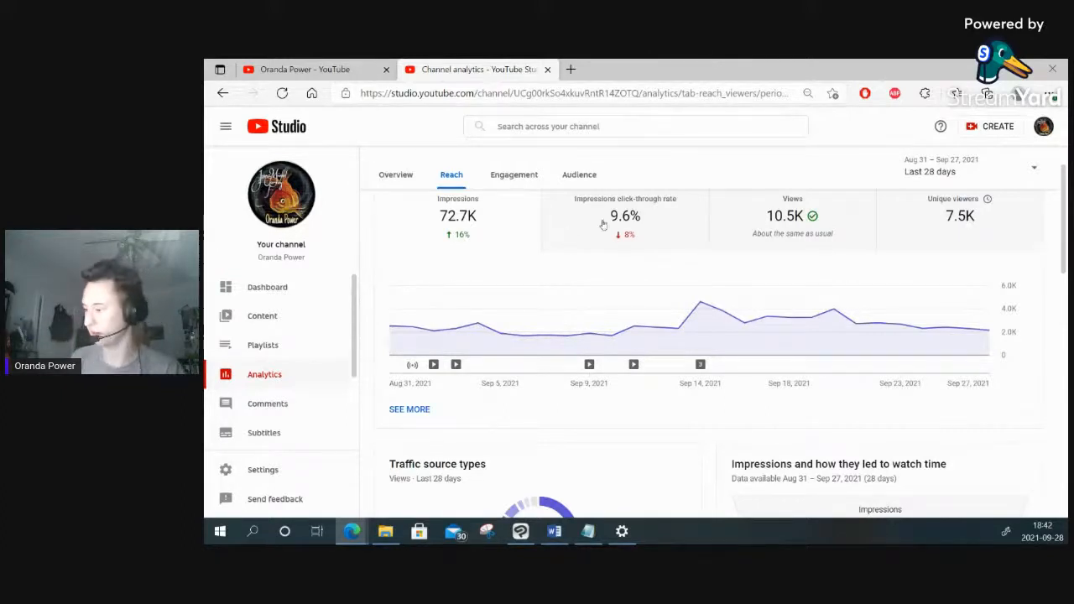
pyautogui.scroll(1, 633, 275)
pyautogui.scroll(-1, 636, 276)
pyautogui.scroll(-3, 640, 287)
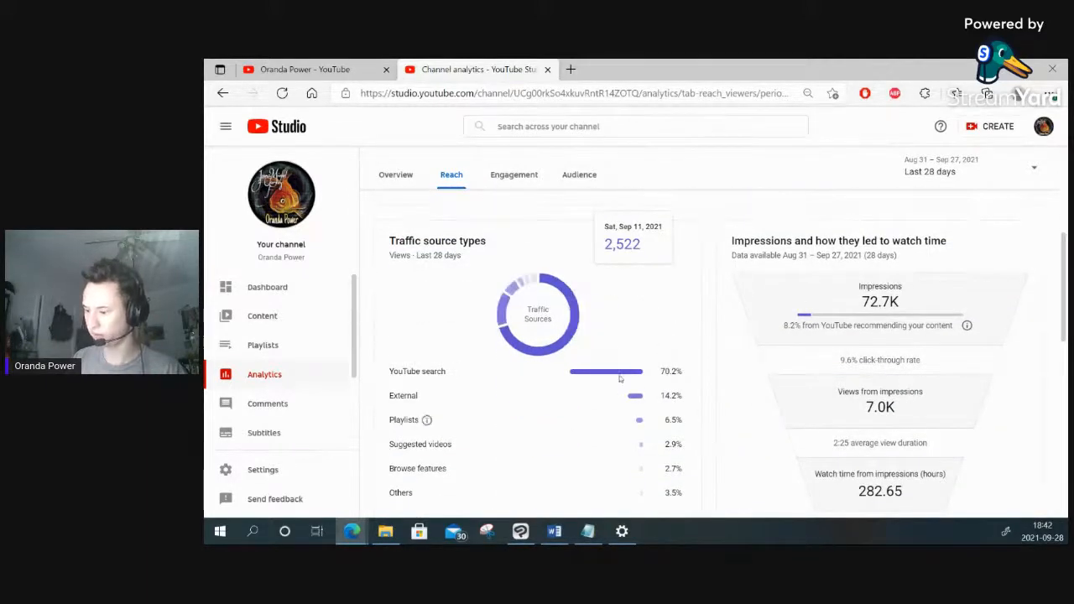
pyautogui.scroll(-1, 624, 321)
pyautogui.scroll(-2, 626, 323)
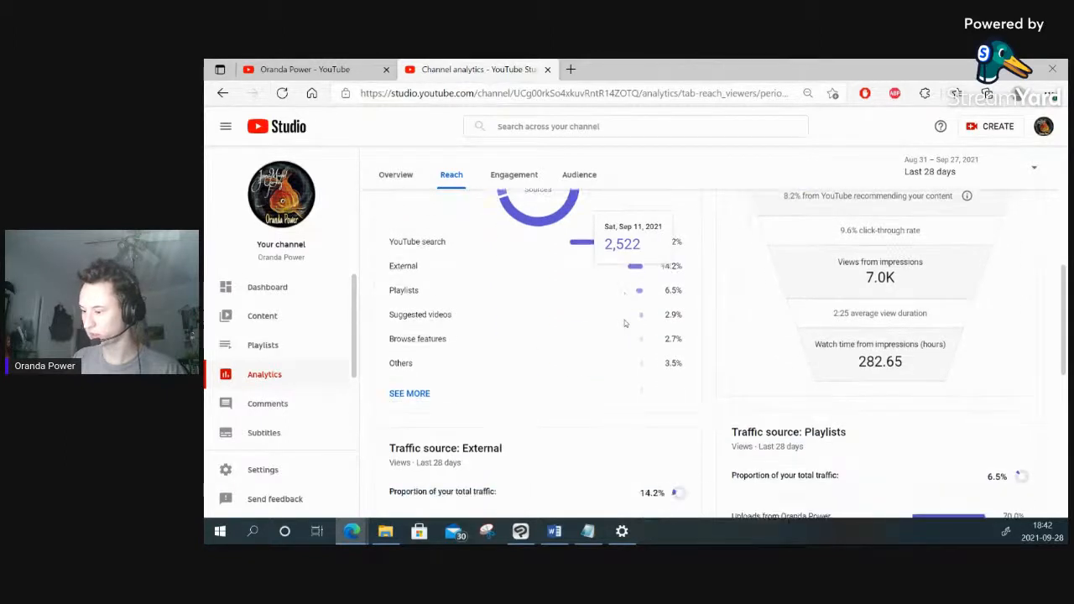
# Step: Examine the Reach report's External, Playlists, Suggested videos and YouTube search traffic source breakdowns
pyautogui.scroll(-1, 631, 334)
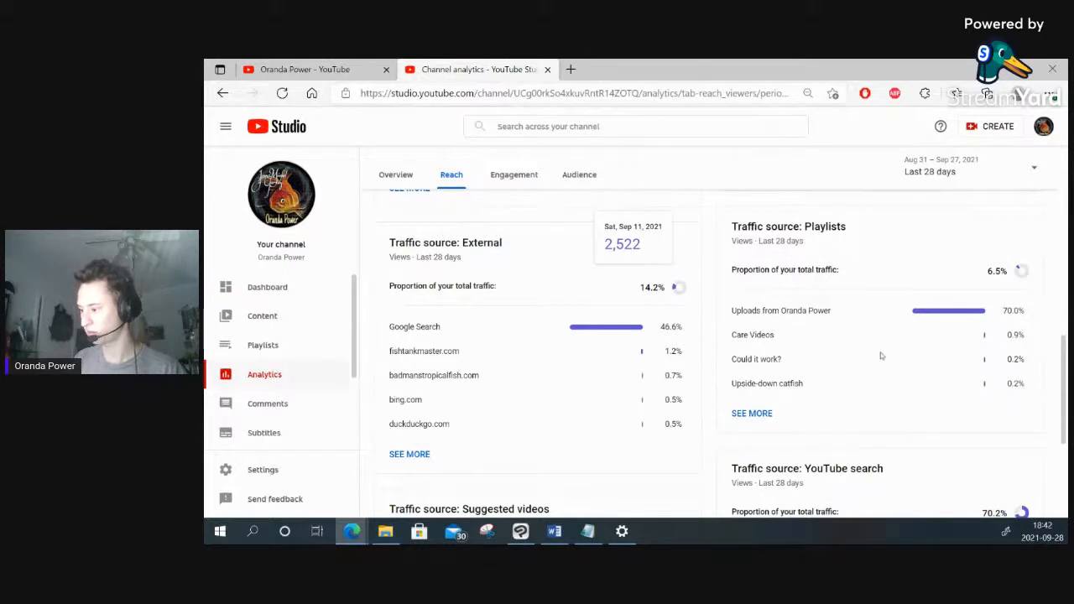
pyautogui.scroll(-2, 881, 356)
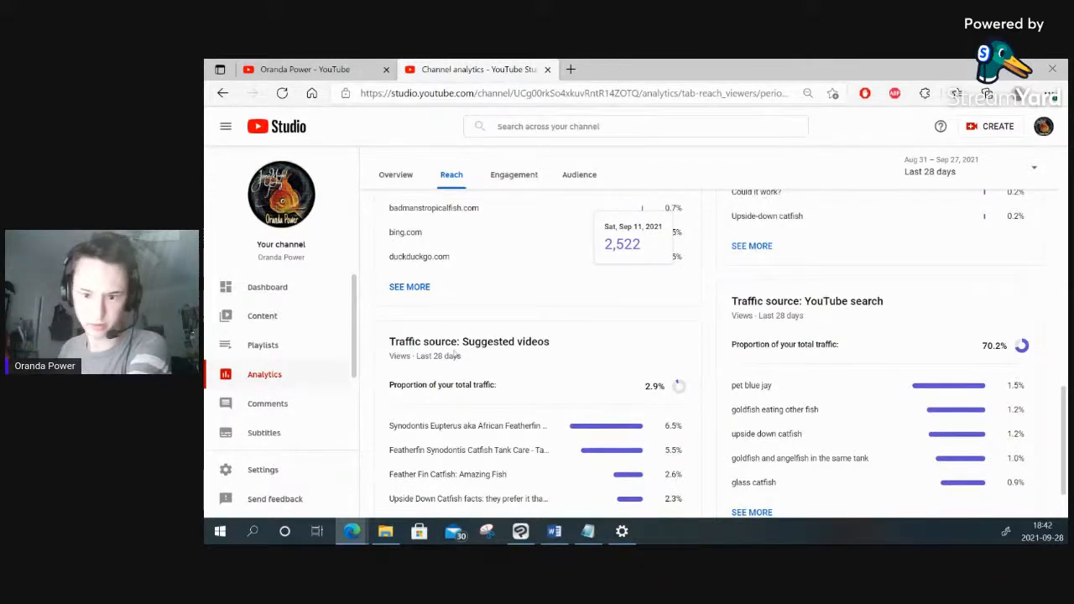
pyautogui.scroll(-1, 856, 308)
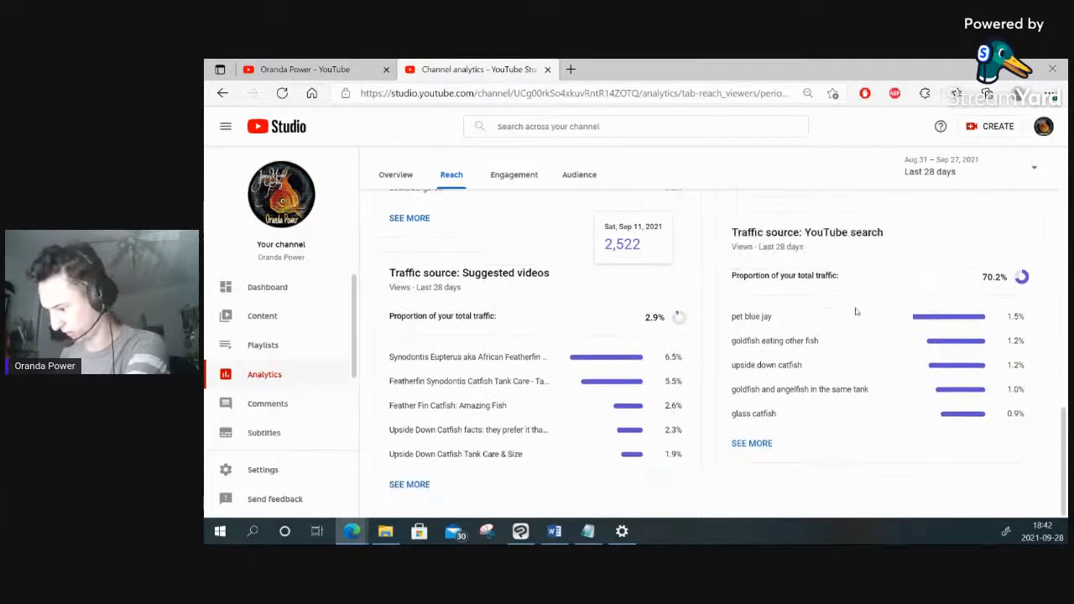
# Step: Open the channel's Audience report and examine when viewers are on YouTube, checking the Monday hours around noon
pyautogui.scroll(8, 854, 316)
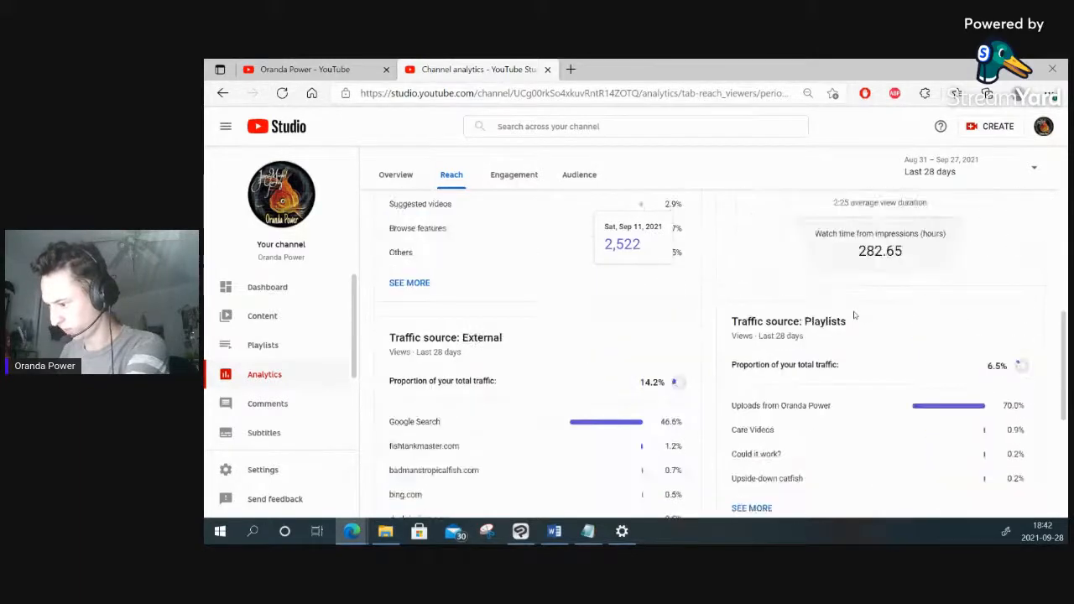
pyautogui.click(581, 207)
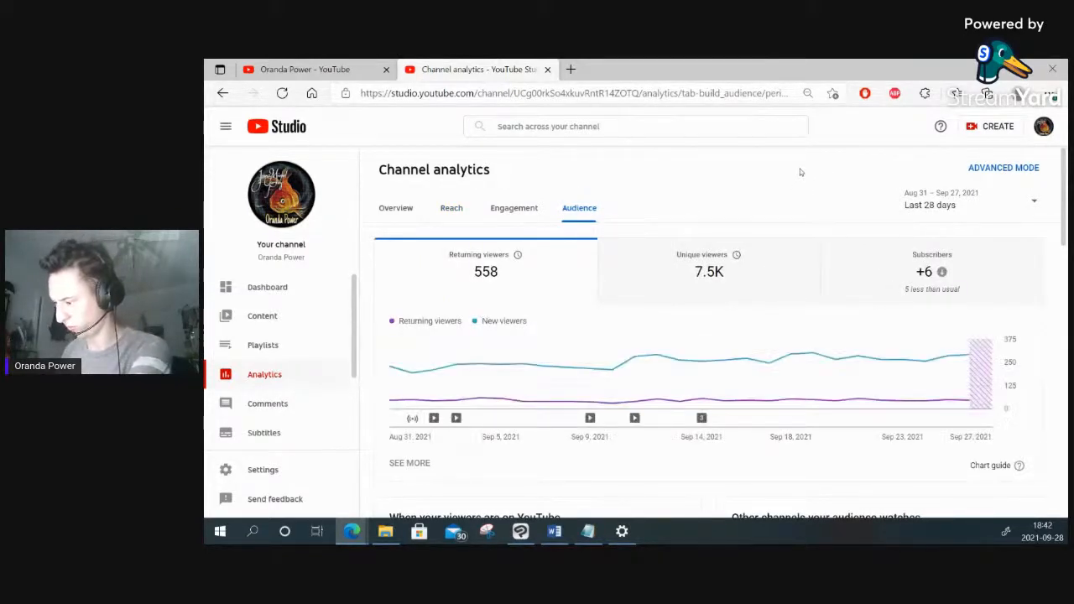
pyautogui.scroll(-2, 787, 270)
pyautogui.scroll(-1, 786, 270)
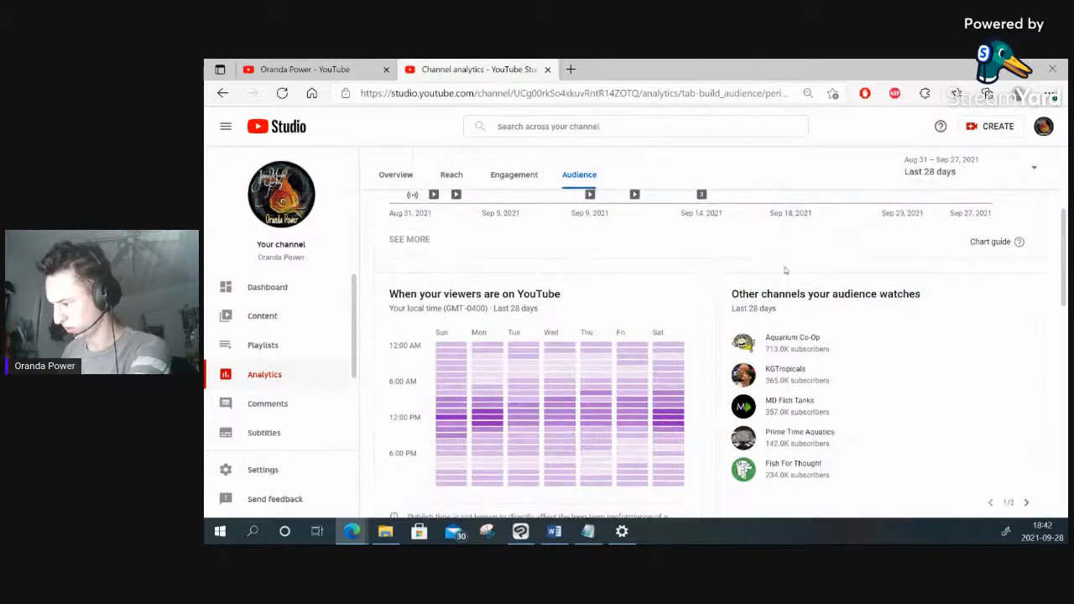
pyautogui.scroll(-1, 609, 257)
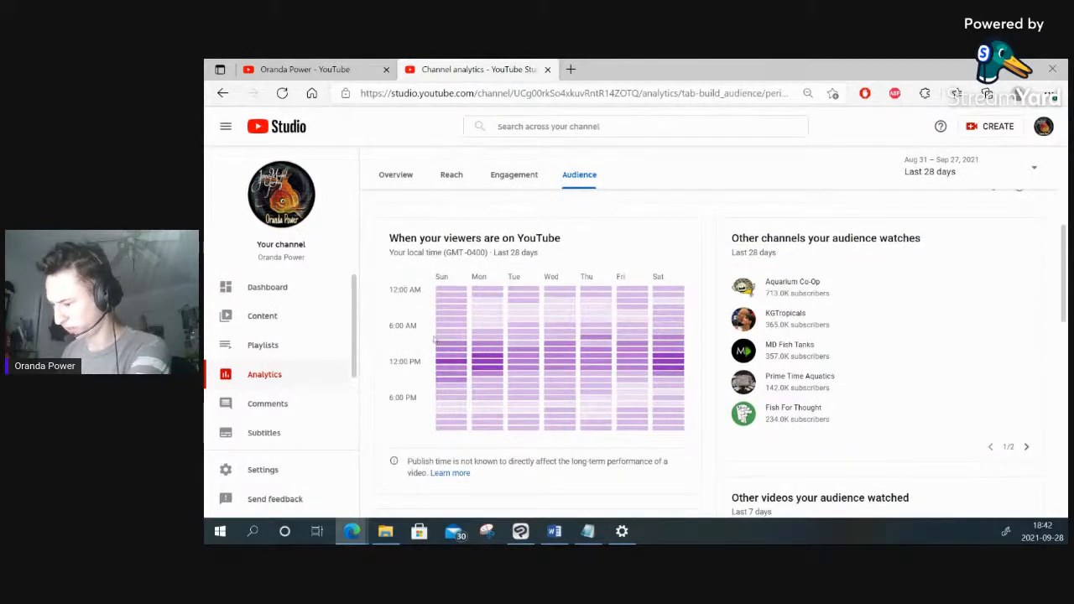
pyautogui.moveTo(469, 321)
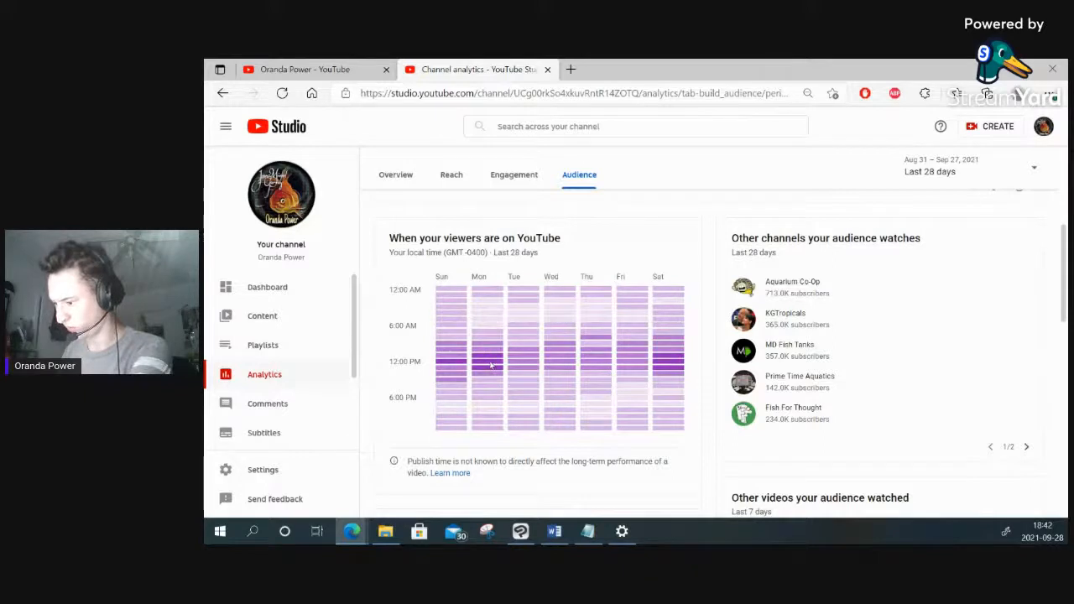
pyautogui.moveTo(493, 366)
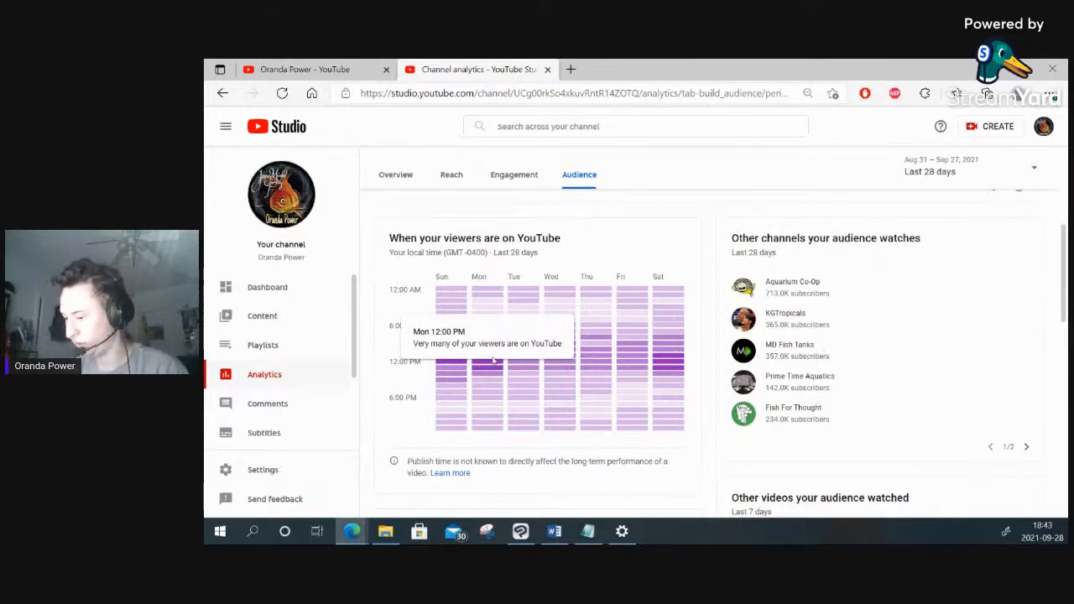
pyautogui.moveTo(461, 361)
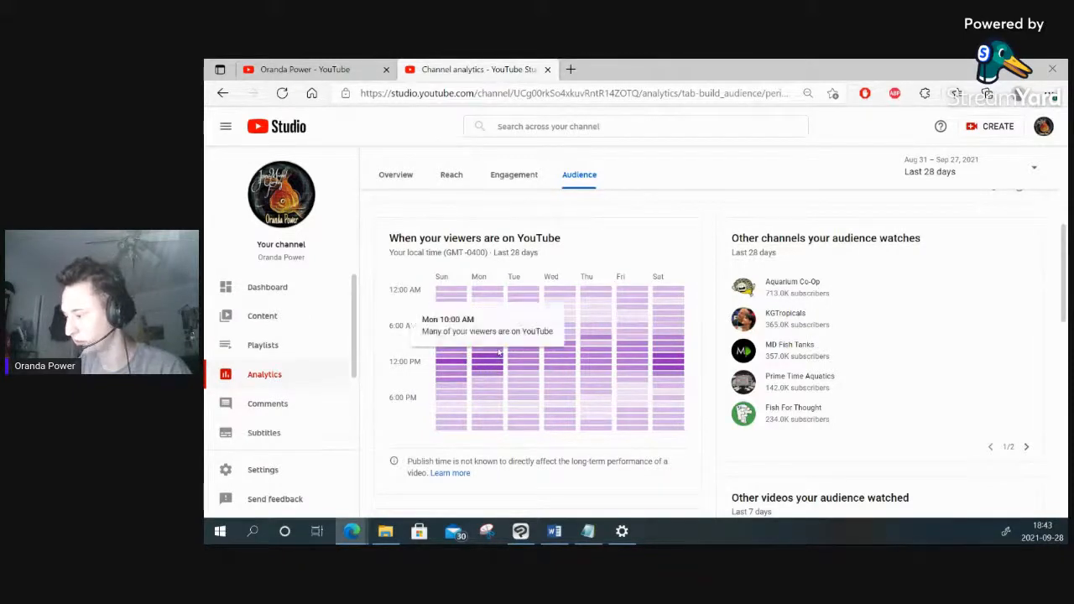
# Step: Open the full Top geographies report and compare views, average view duration and watch time by country
pyautogui.scroll(-3, 499, 354)
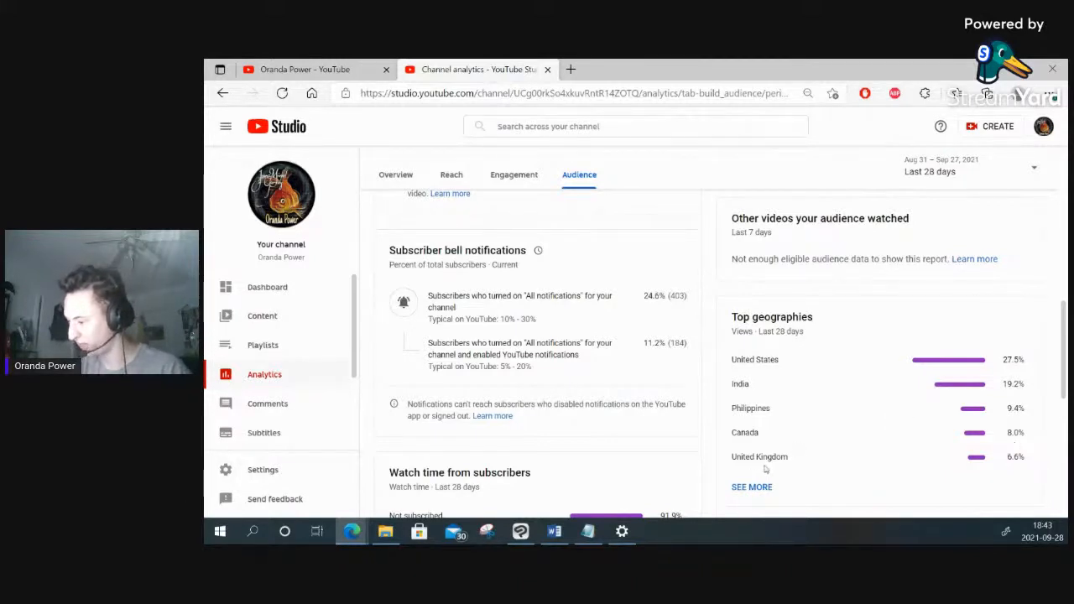
pyautogui.scroll(-1, 766, 470)
pyautogui.click(765, 433)
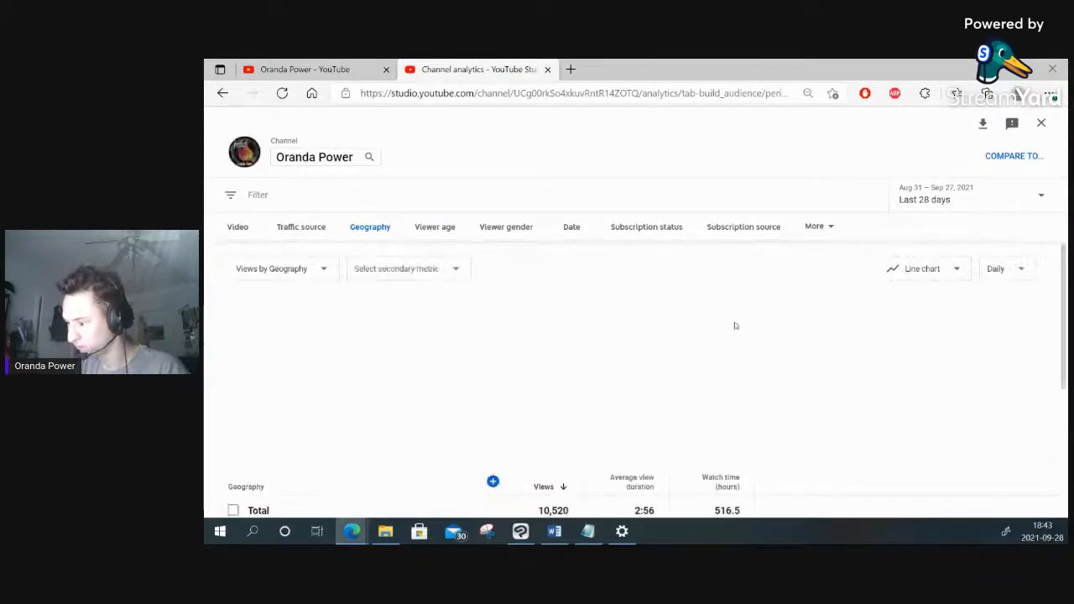
pyautogui.scroll(-2, 765, 374)
pyautogui.scroll(-1, 770, 407)
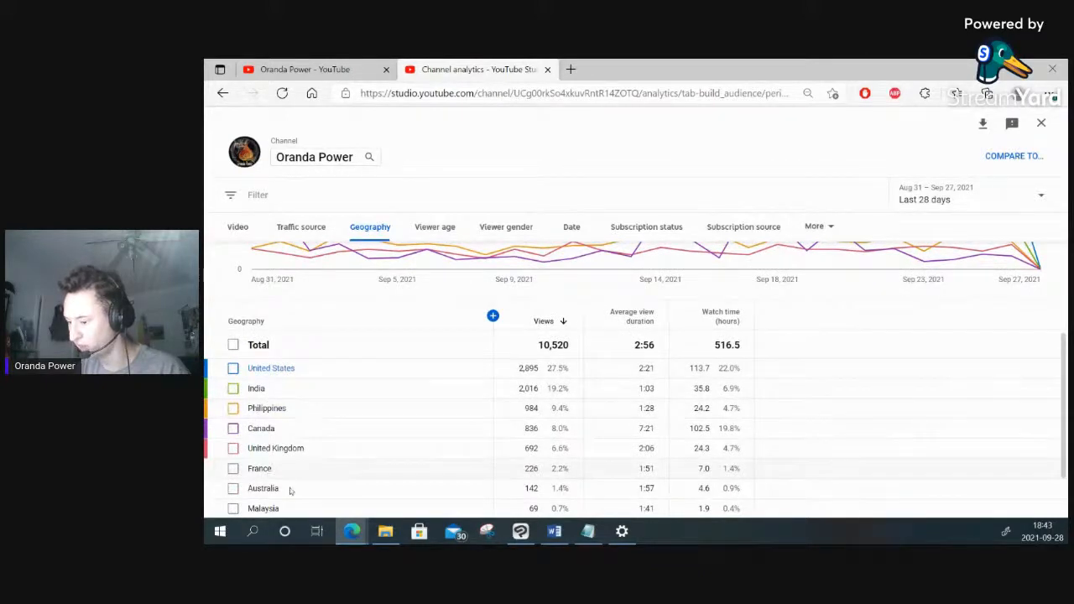
pyautogui.scroll(-2, 324, 492)
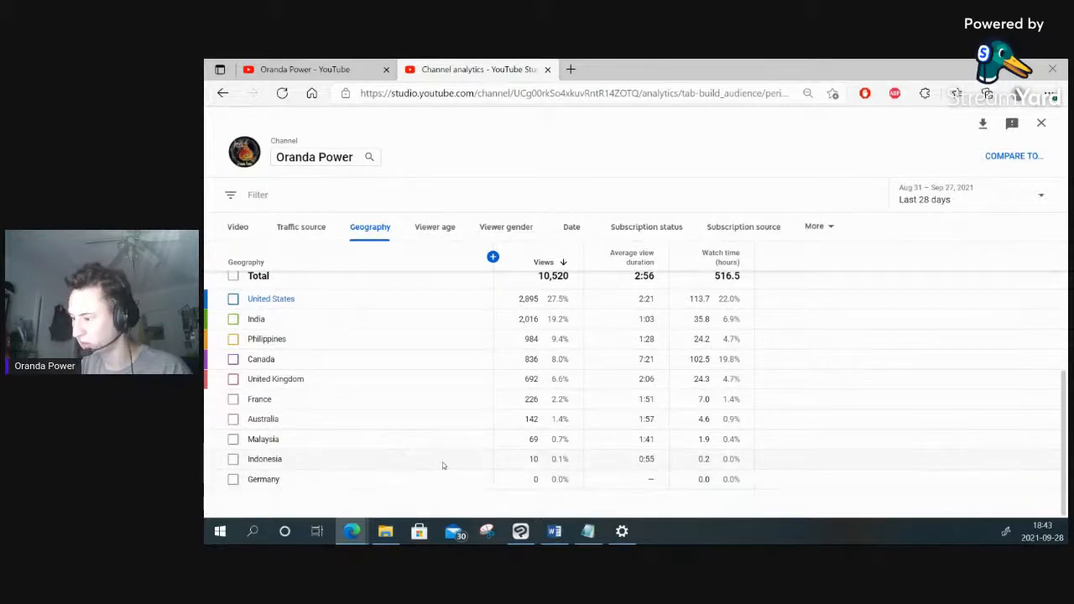
pyautogui.scroll(2, 444, 466)
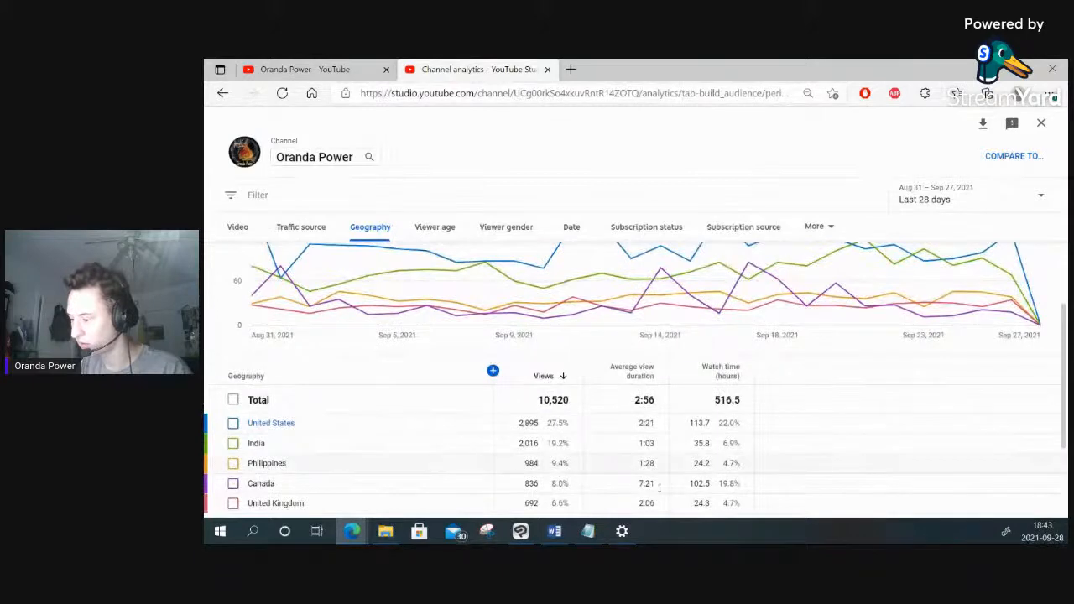
pyautogui.scroll(-2, 804, 513)
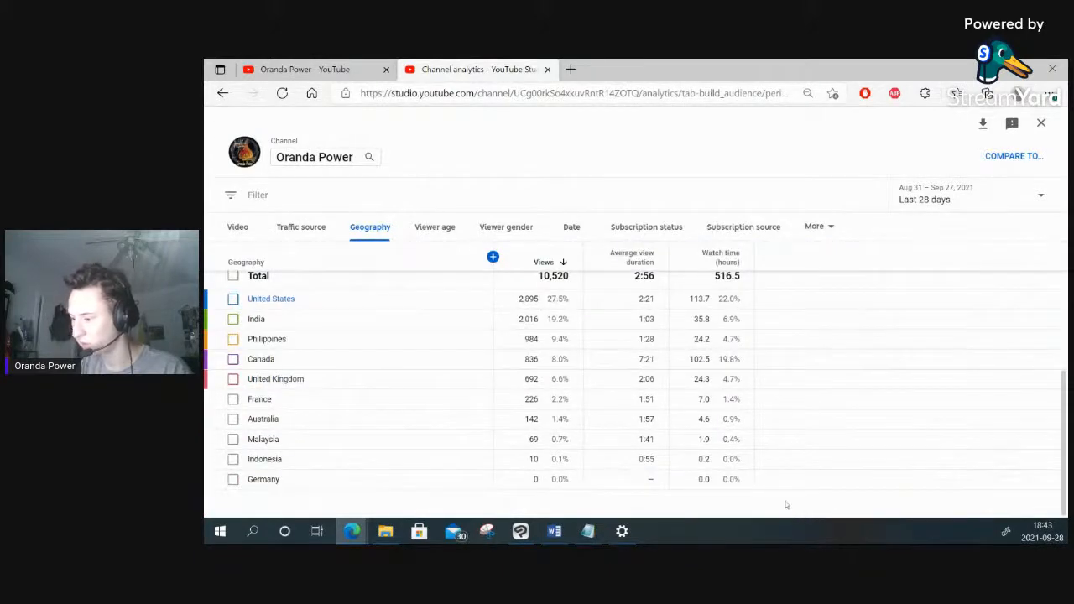
pyautogui.scroll(1, 785, 504)
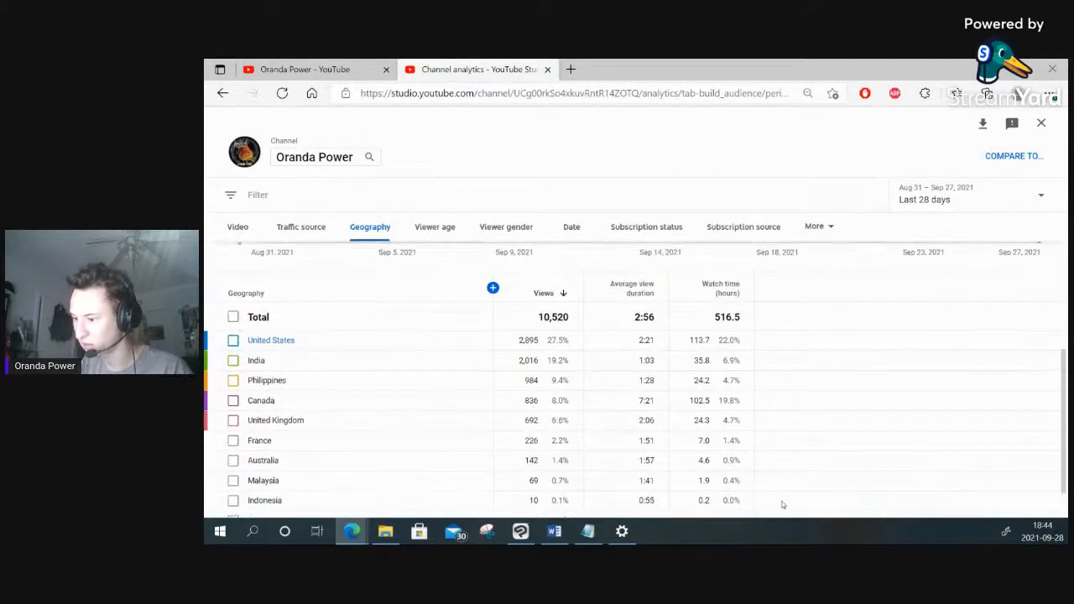
# Step: Close the geography report, reopen the Studio from the channel page and highlight the 25–34 years group in the Audience report's age data
pyautogui.click(548, 70)
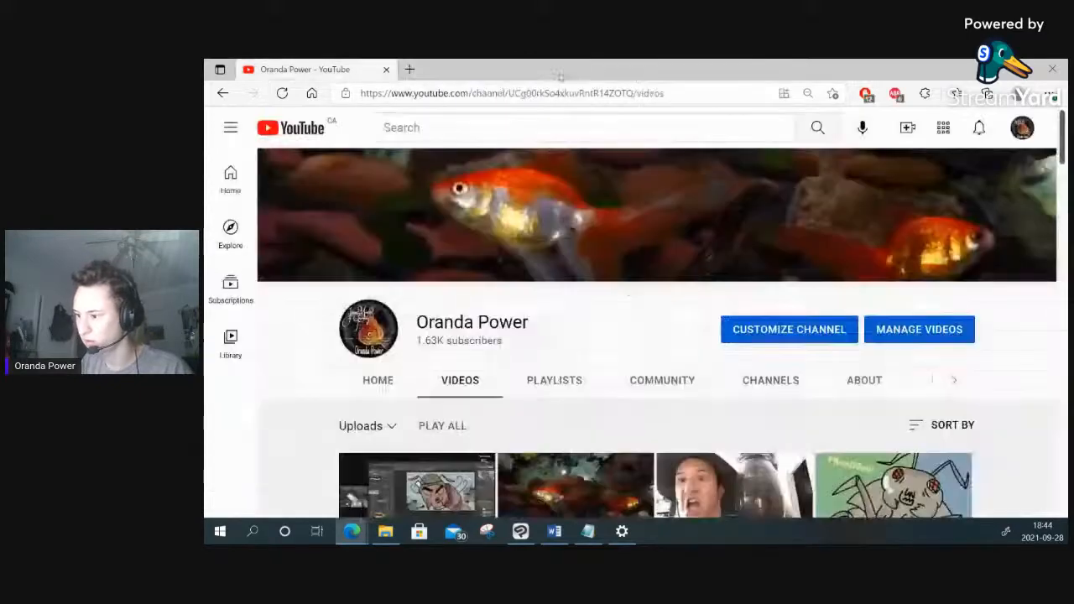
pyautogui.click(814, 329)
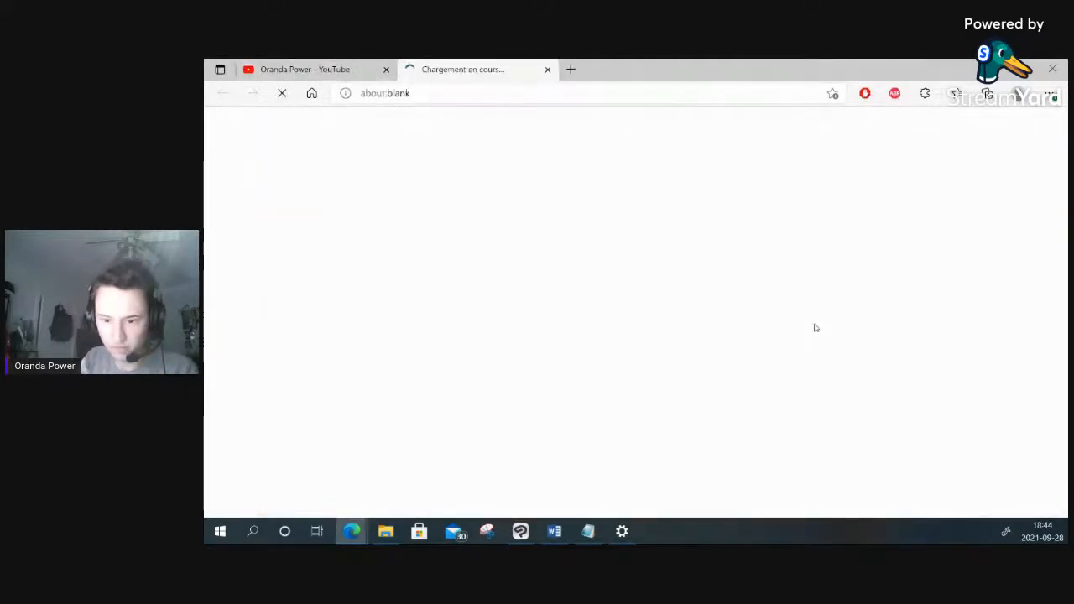
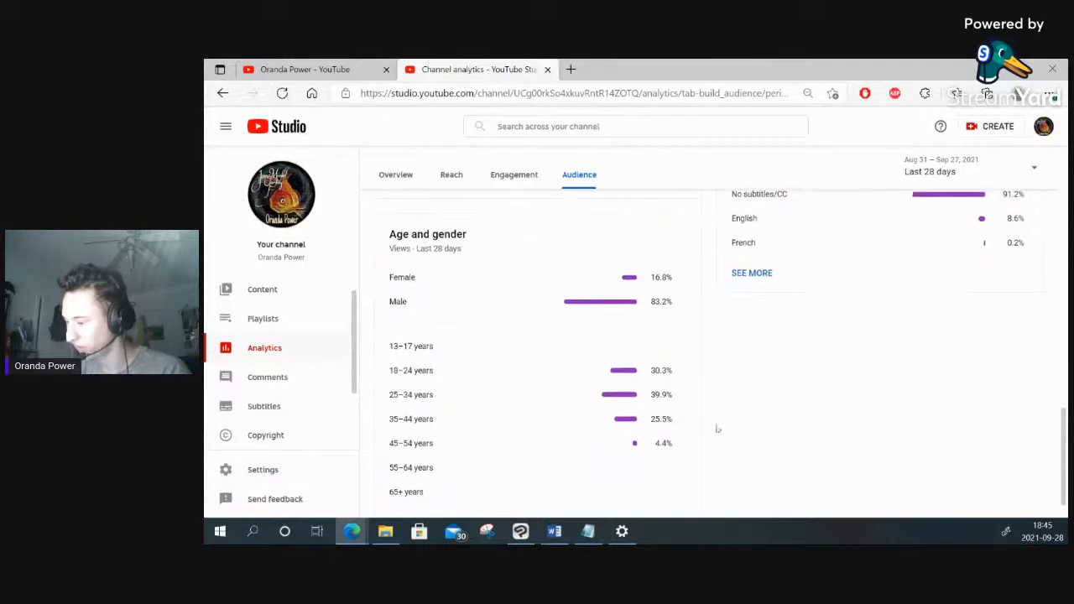
pyautogui.moveTo(383, 396); pyautogui.dragTo(439, 398)
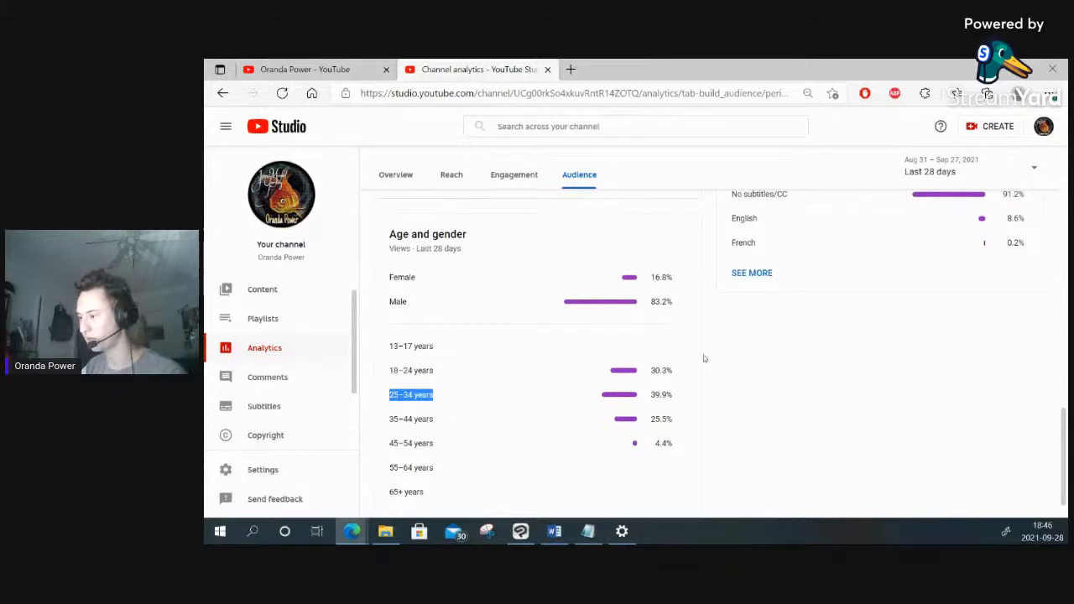
# Step: Examine the subtitle language and subscriber watch time data and highlight United States through Philippines in Top geographies
pyautogui.scroll(3, 797, 395)
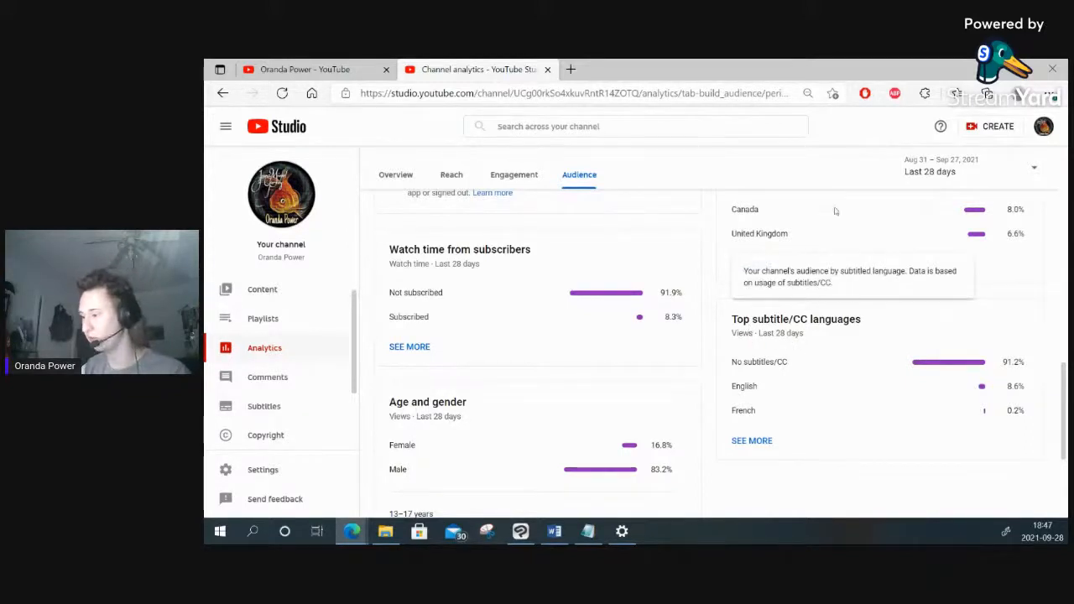
pyautogui.scroll(1, 842, 229)
pyautogui.scroll(3, 841, 226)
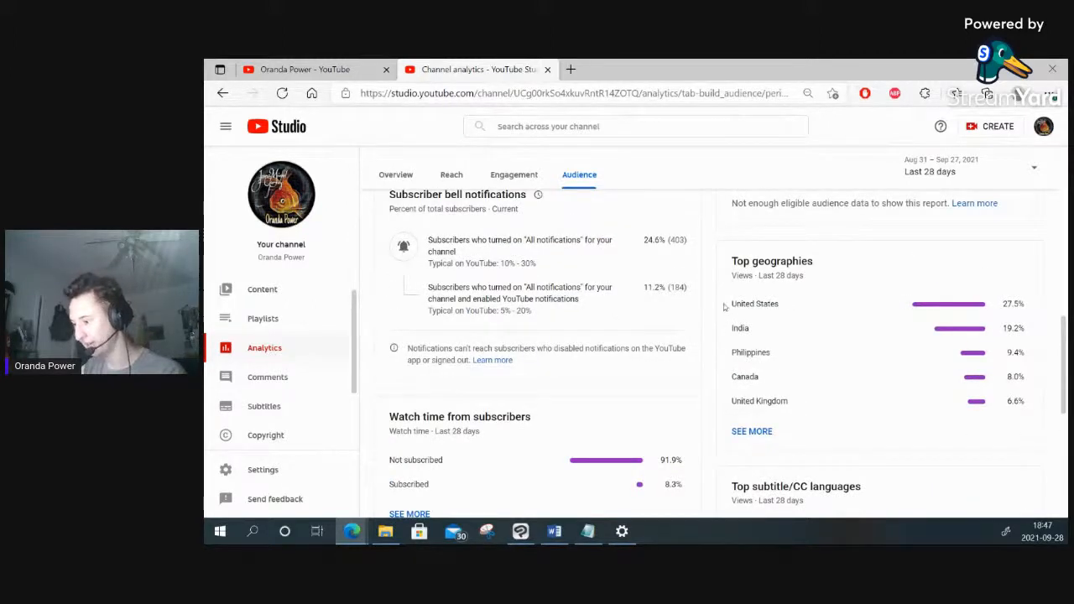
pyautogui.moveTo(726, 304); pyautogui.dragTo(778, 357)
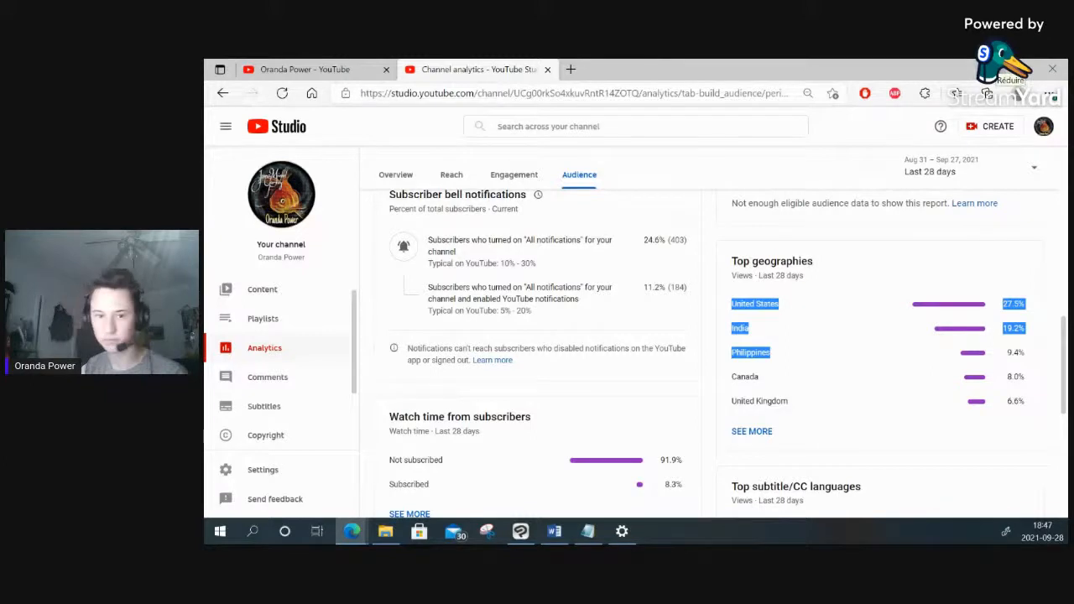
# Step: Switch to Clip Studio Paint and fill the blank canvas on Layer 1 with salmon pink, RGB 218, 129, 129, after trying pure red
pyautogui.click(976, 69)
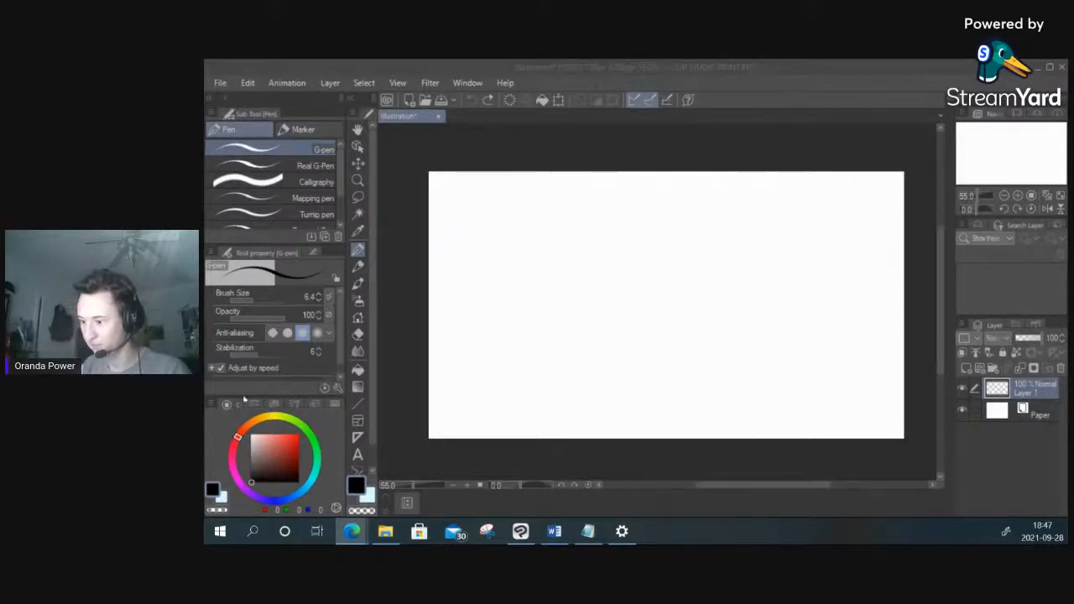
pyautogui.click(358, 369)
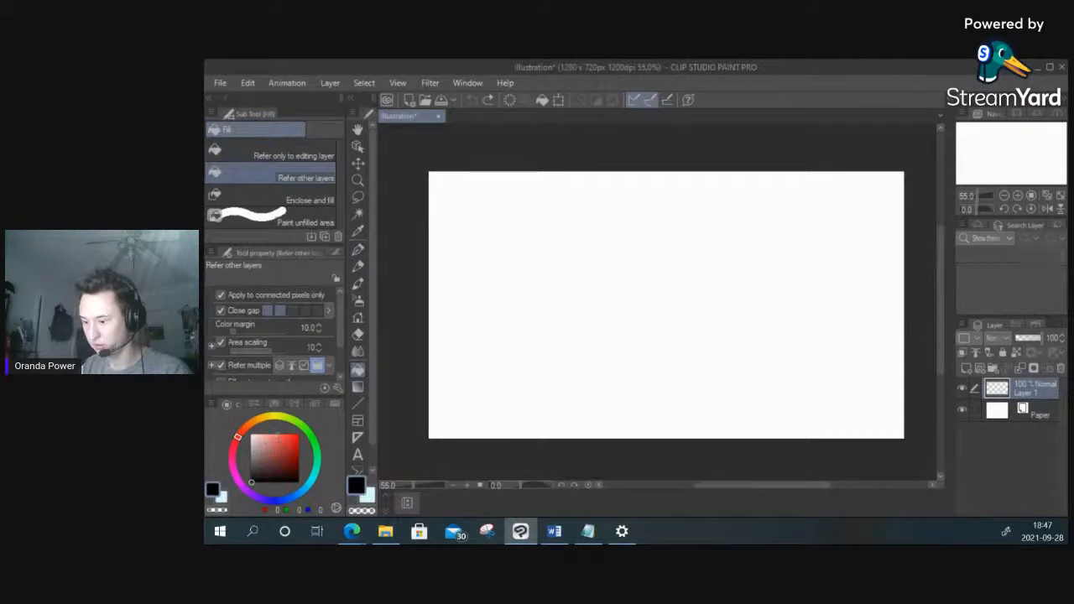
pyautogui.click(277, 437)
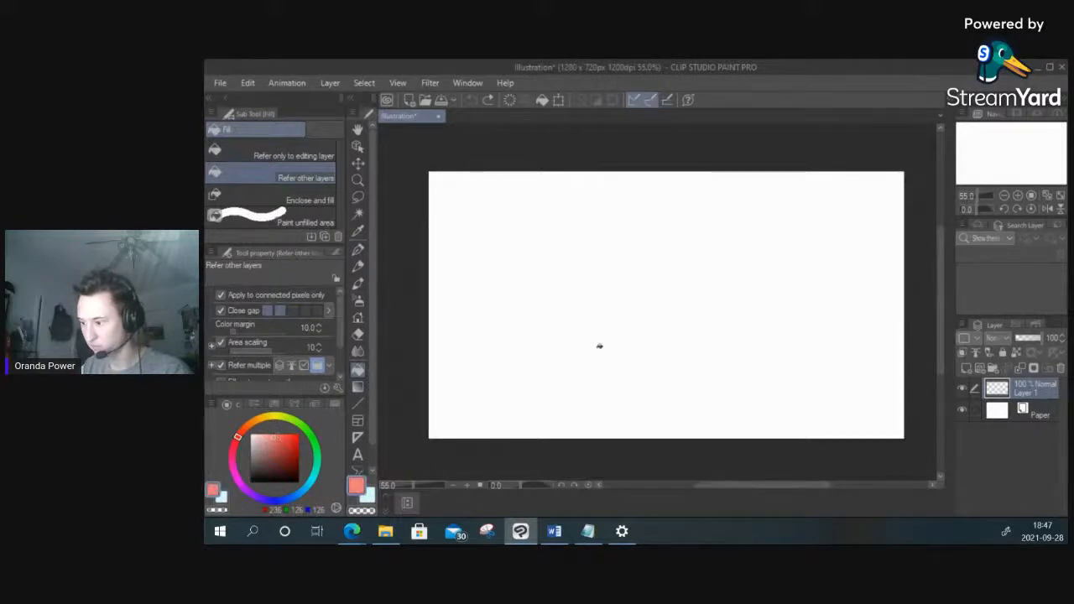
pyautogui.click(599, 345)
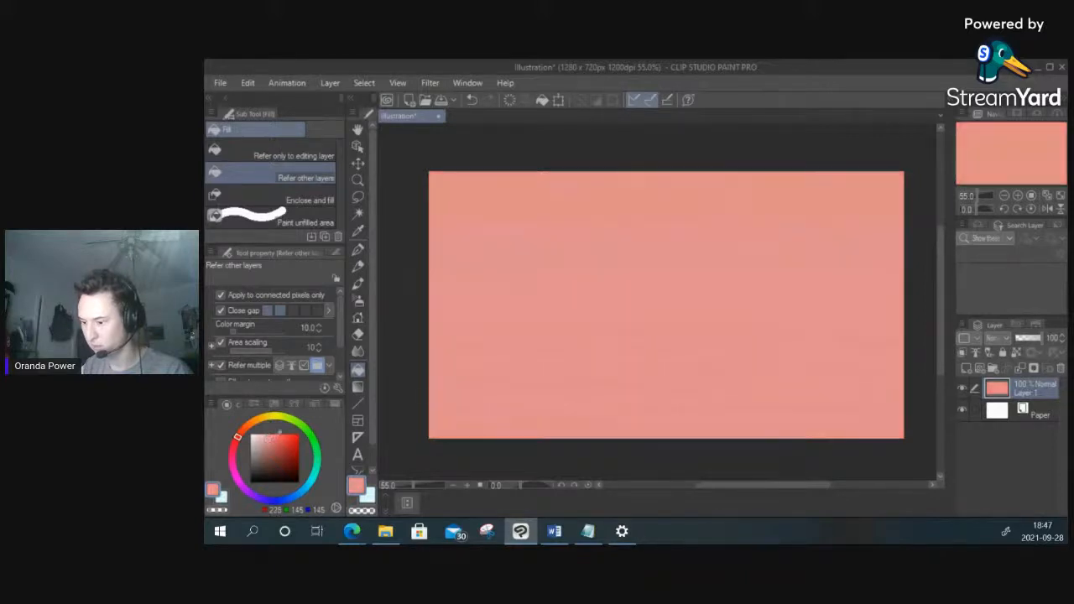
pyautogui.click(298, 435)
pyautogui.click(584, 385)
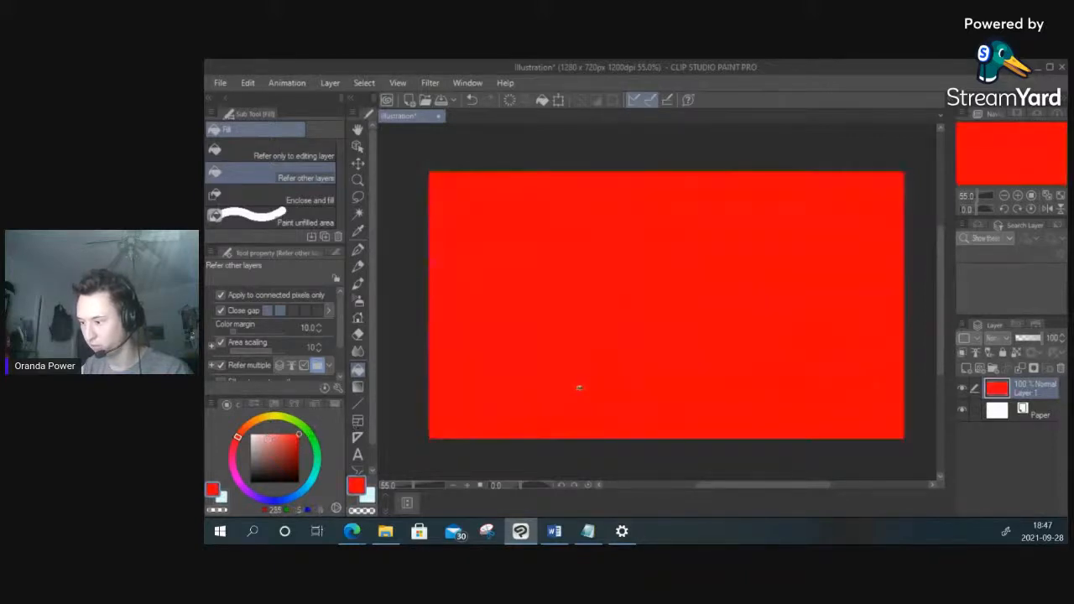
pyautogui.click(278, 440)
pyautogui.click(682, 313)
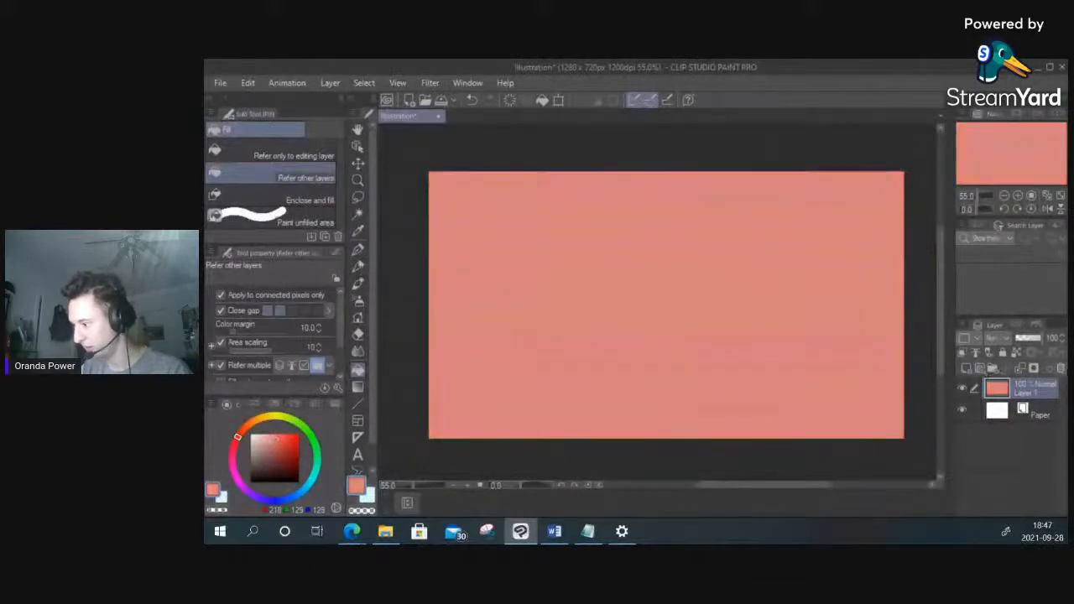
# Step: Add a new layer above the pink background and set up the G-pen with black as the drawing colour
pyautogui.click(966, 369)
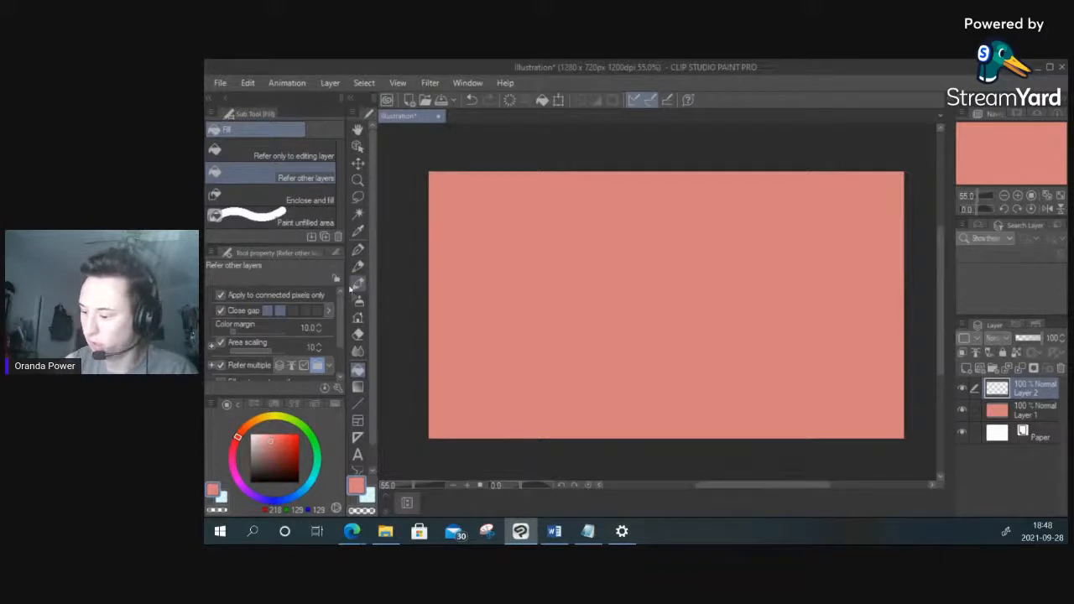
pyautogui.click(249, 483)
pyautogui.click(357, 249)
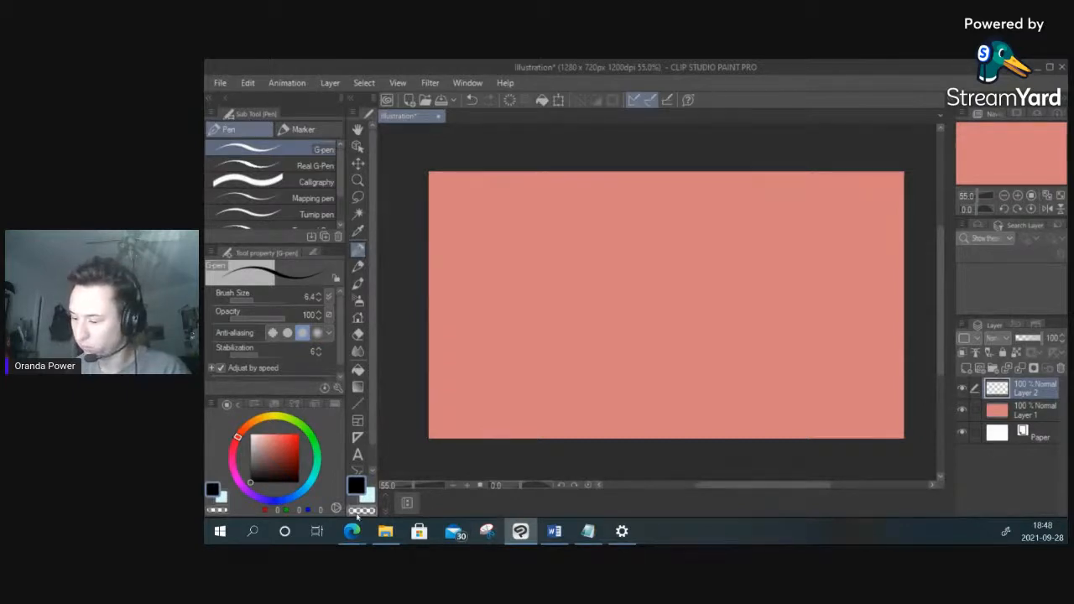
# Step: Switch to the browser, examine the video thumbnails on the YouTube channel page, and return to Clip Studio Paint
pyautogui.moveTo(352, 532)
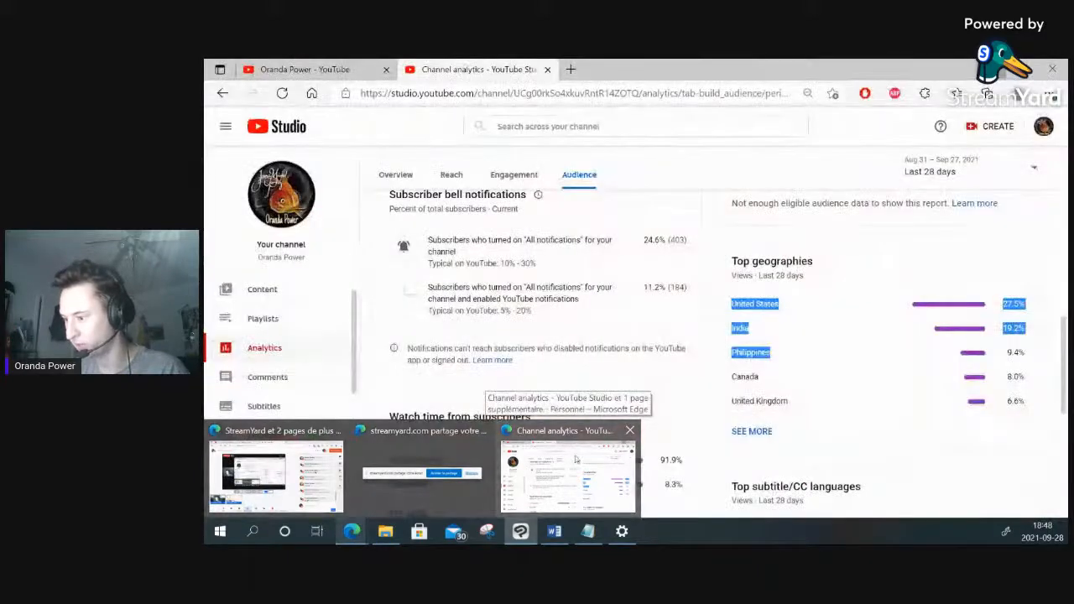
pyautogui.click(526, 467)
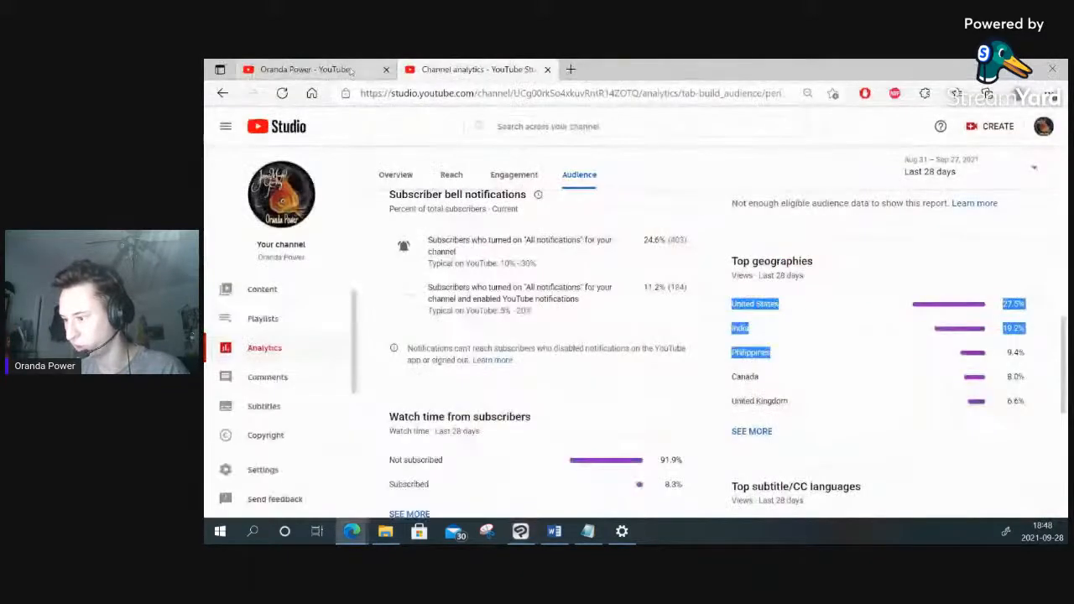
pyautogui.click(351, 70)
pyautogui.scroll(-2, 597, 360)
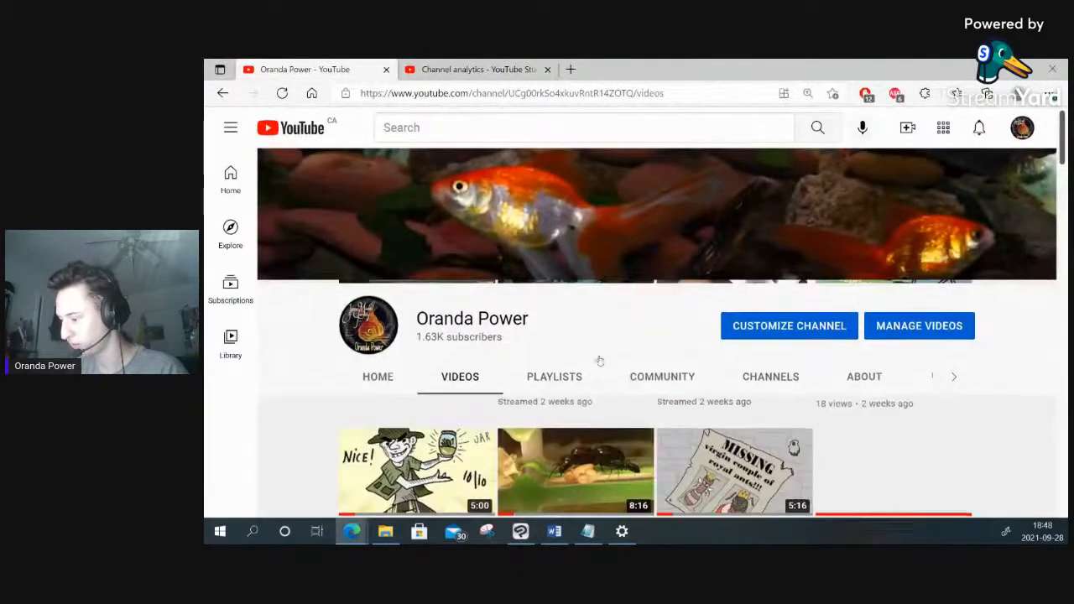
pyautogui.scroll(-1, 588, 424)
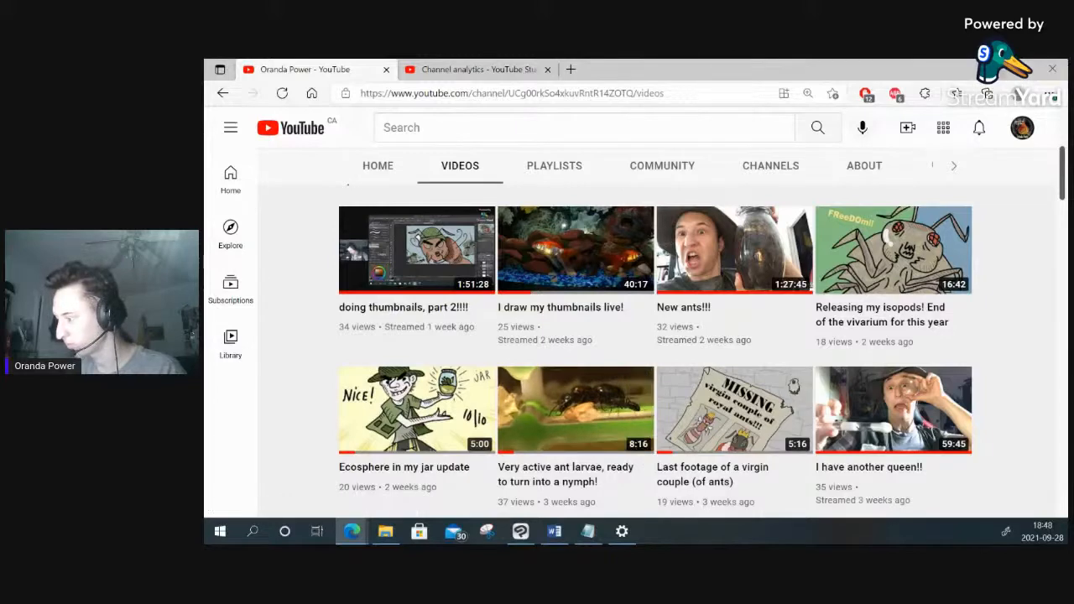
pyautogui.hotkey('alt', 'Tab')
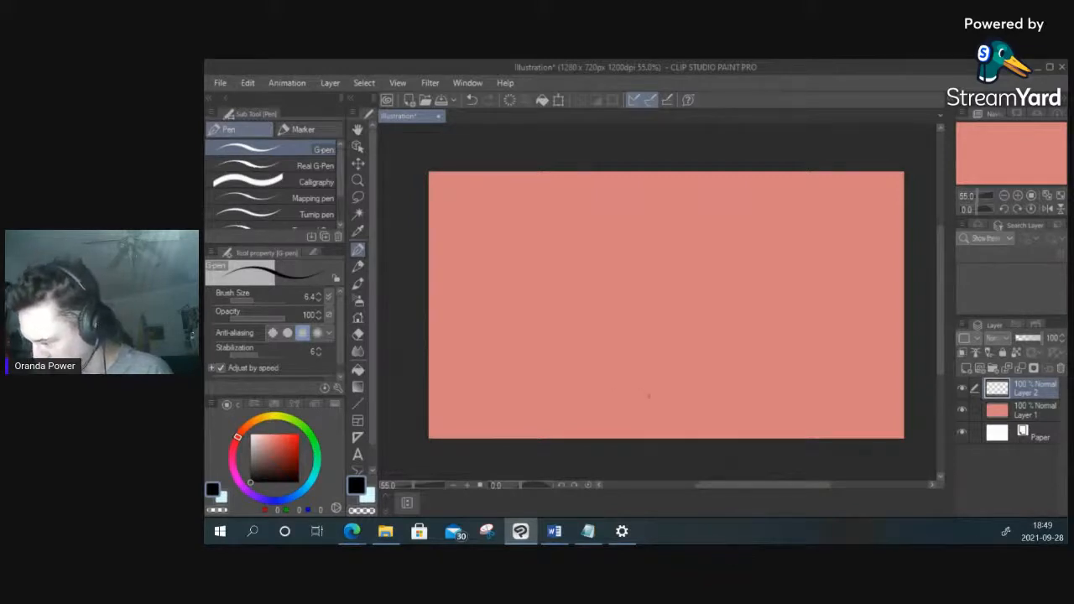
# Step: Try a large teardrop-shaped outline across most of the canvas and clear it
pyautogui.moveTo(647, 400)
pyautogui.mouseDown()
pyautogui.moveTo(581, 392)
pyautogui.moveTo(533, 351)
pyautogui.moveTo(527, 304)
pyautogui.moveTo(575, 238)
pyautogui.moveTo(658, 201)
pyautogui.moveTo(811, 201)
pyautogui.moveTo(860, 223)
pyautogui.moveTo(857, 265)
pyautogui.mouseUp()
pyautogui.moveTo(826, 263)
pyautogui.mouseDown()
pyautogui.moveTo(770, 325)
pyautogui.moveTo(704, 379)
pyautogui.moveTo(645, 400)
pyautogui.mouseUp()
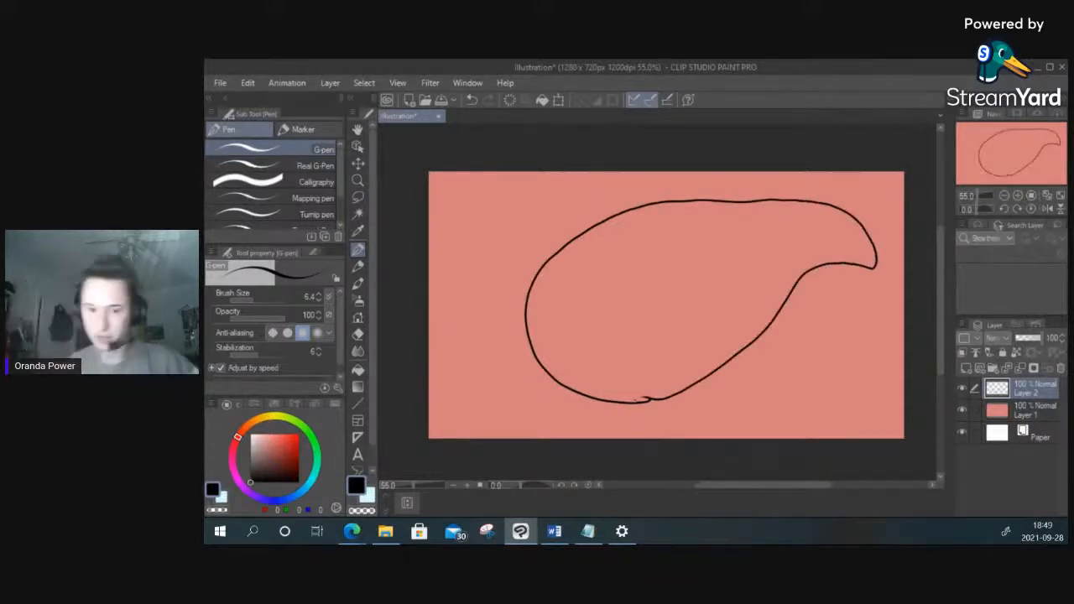
pyautogui.press('Delete')
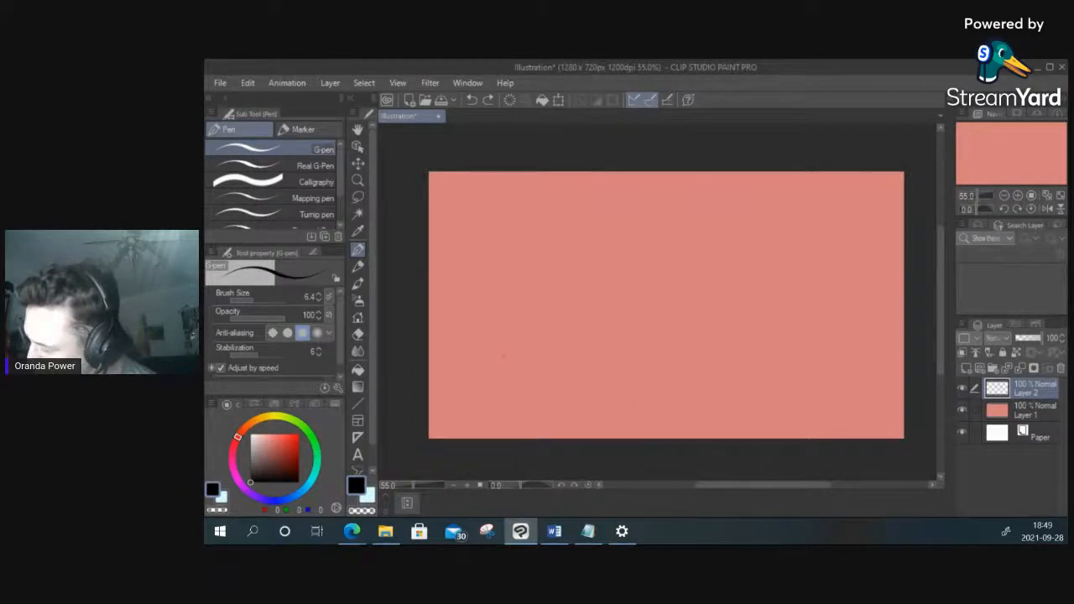
# Step: Draw a tall, curved larva-like outline on the canvas's left side, erasing the overlapping lower end and closing it with a clean G-pen line
pyautogui.moveTo(579, 407)
pyautogui.mouseDown()
pyautogui.moveTo(502, 335)
pyautogui.moveTo(485, 279)
pyautogui.moveTo(485, 232)
pyautogui.moveTo(504, 200)
pyautogui.moveTo(533, 189)
pyautogui.moveTo(553, 192)
pyautogui.moveTo(544, 237)
pyautogui.moveTo(557, 280)
pyautogui.moveTo(614, 334)
pyautogui.moveTo(622, 374)
pyautogui.moveTo(595, 410)
pyautogui.mouseUp()
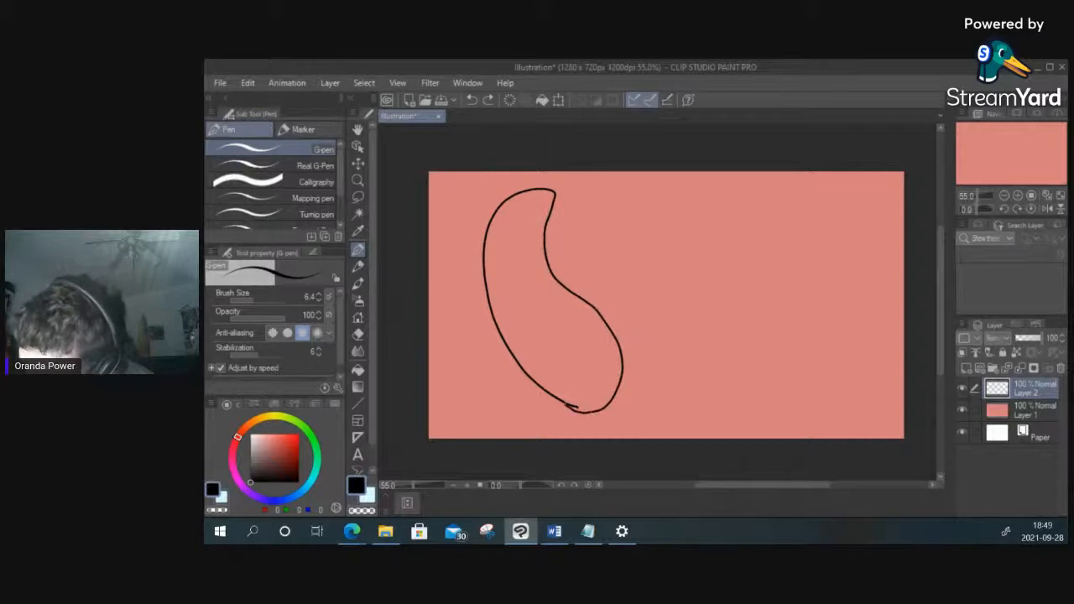
pyautogui.click(359, 334)
pyautogui.moveTo(568, 408)
pyautogui.mouseDown()
pyautogui.moveTo(577, 401)
pyautogui.moveTo(568, 397)
pyautogui.mouseUp()
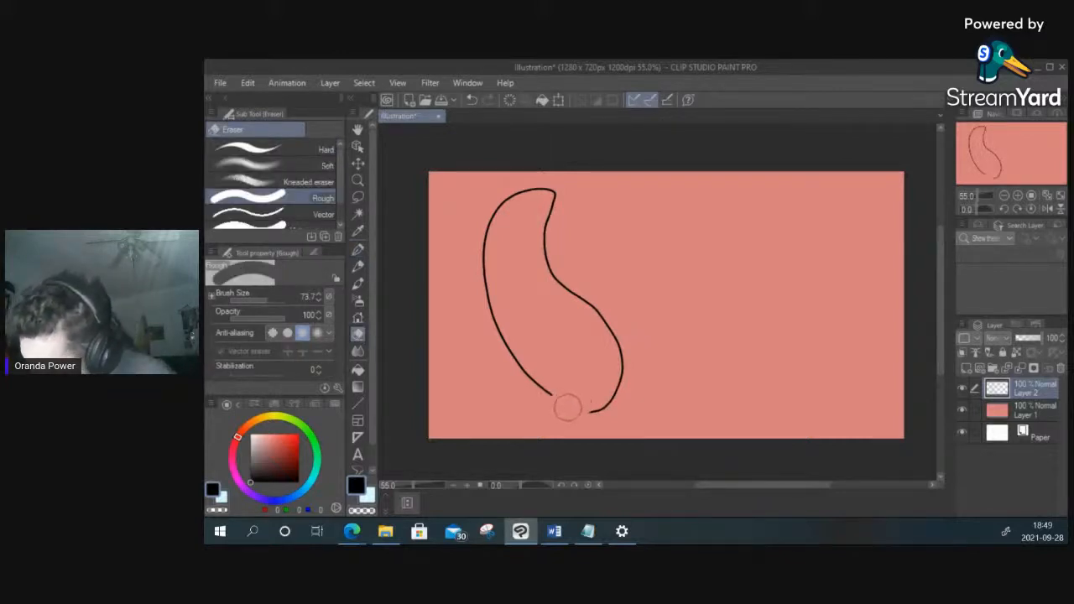
pyautogui.click(357, 249)
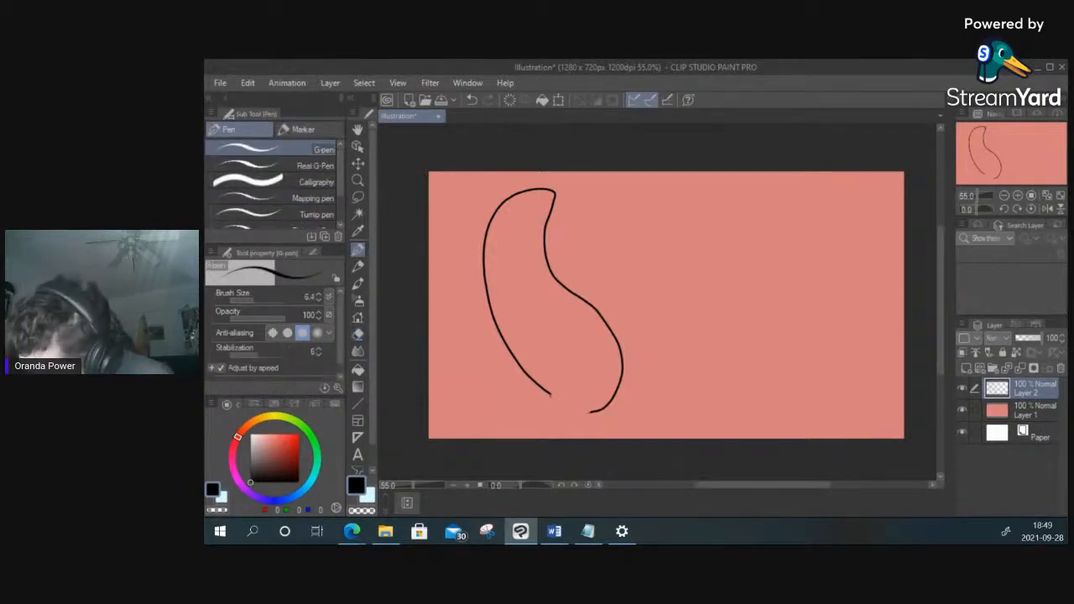
pyautogui.moveTo(554, 397); pyautogui.dragTo(585, 410)
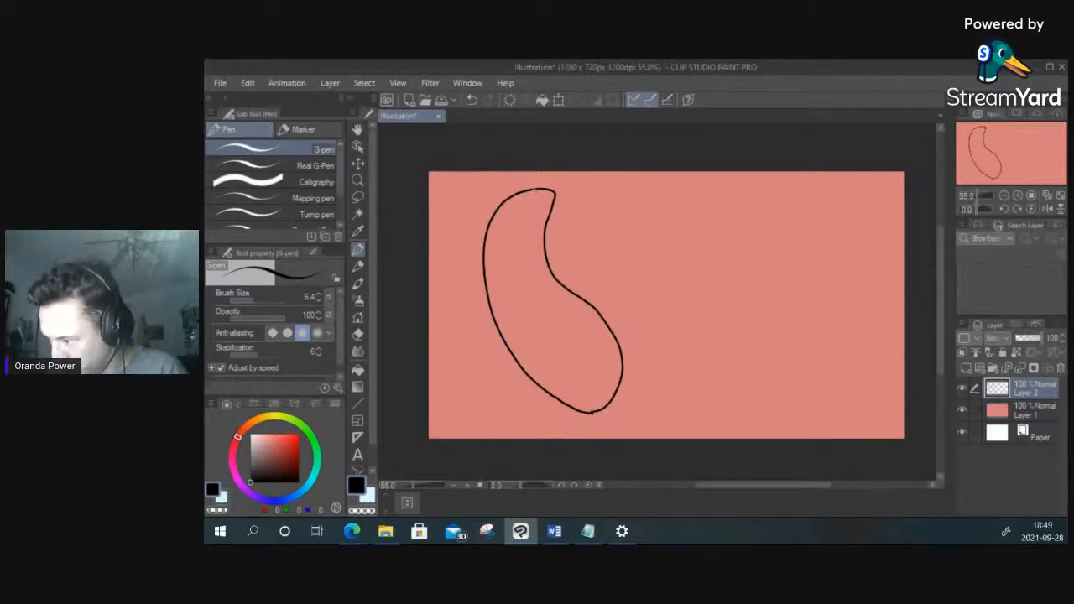
# Step: Draw six curved lines across the larva-like body, from its narrow upper tip to its rounded lower end, to divide it into seven segments
pyautogui.moveTo(534, 190)
pyautogui.mouseDown()
pyautogui.moveTo(537, 207)
pyautogui.moveTo(551, 201)
pyautogui.moveTo(527, 222)
pyautogui.moveTo(549, 224)
pyautogui.mouseUp()
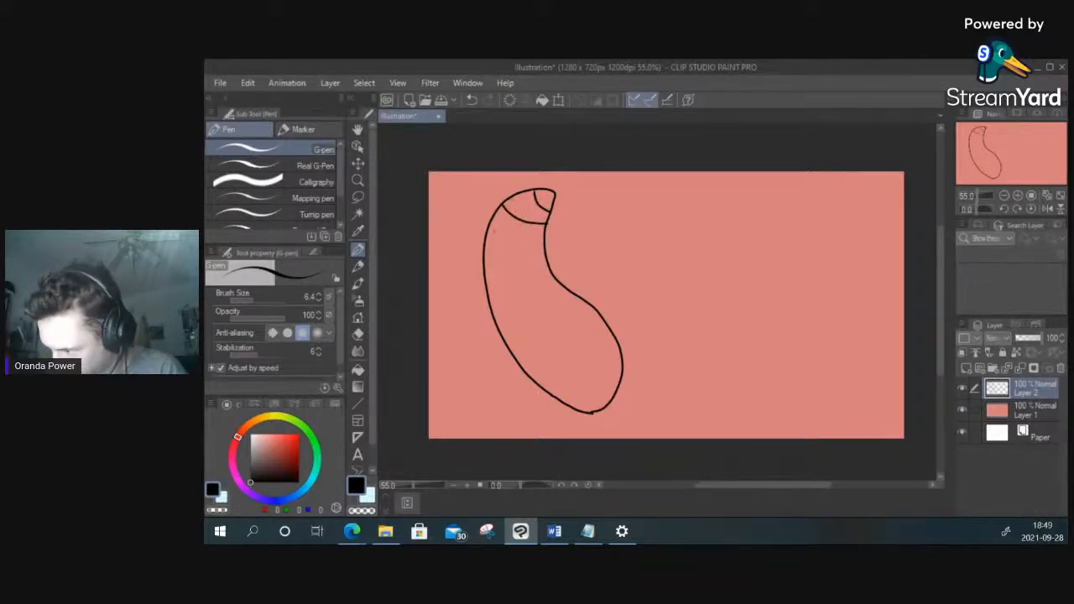
pyautogui.moveTo(486, 245); pyautogui.dragTo(540, 257)
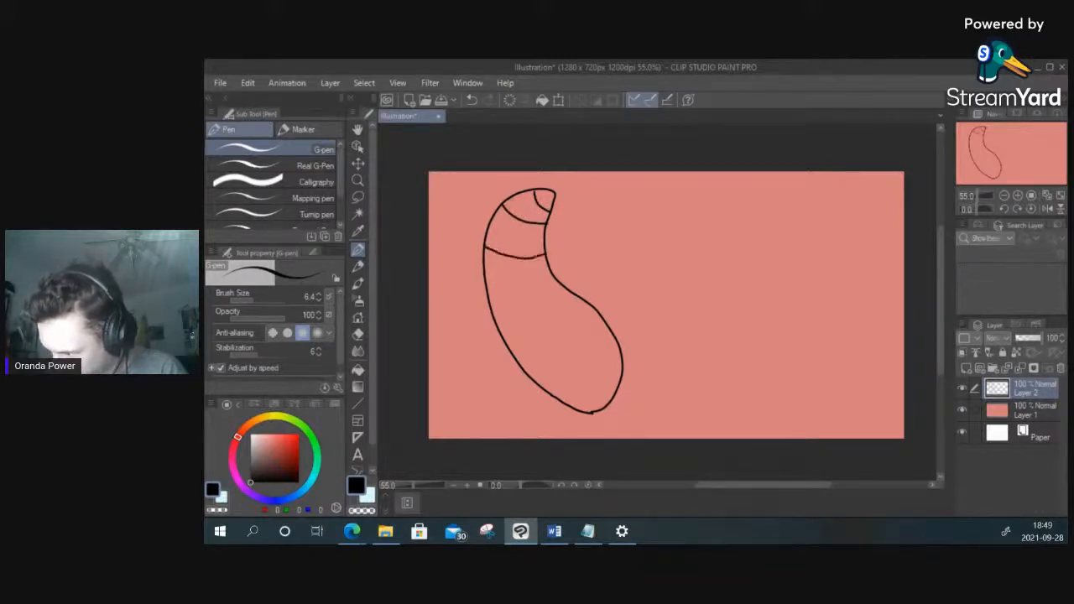
pyautogui.moveTo(488, 306); pyautogui.dragTo(550, 293)
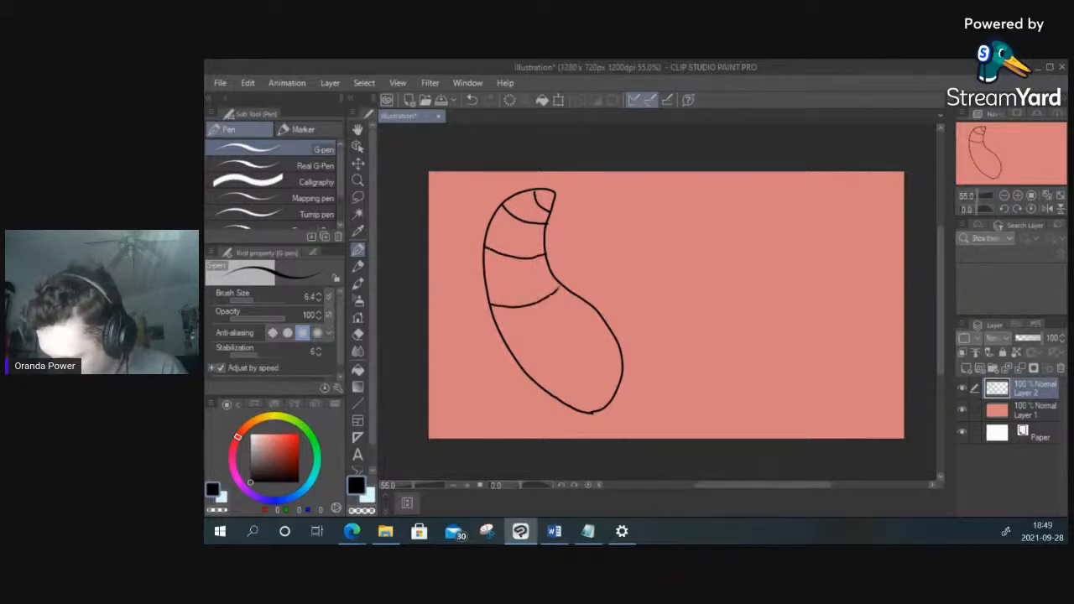
pyautogui.moveTo(507, 352)
pyautogui.mouseDown()
pyautogui.moveTo(544, 351)
pyautogui.moveTo(598, 310)
pyautogui.mouseUp()
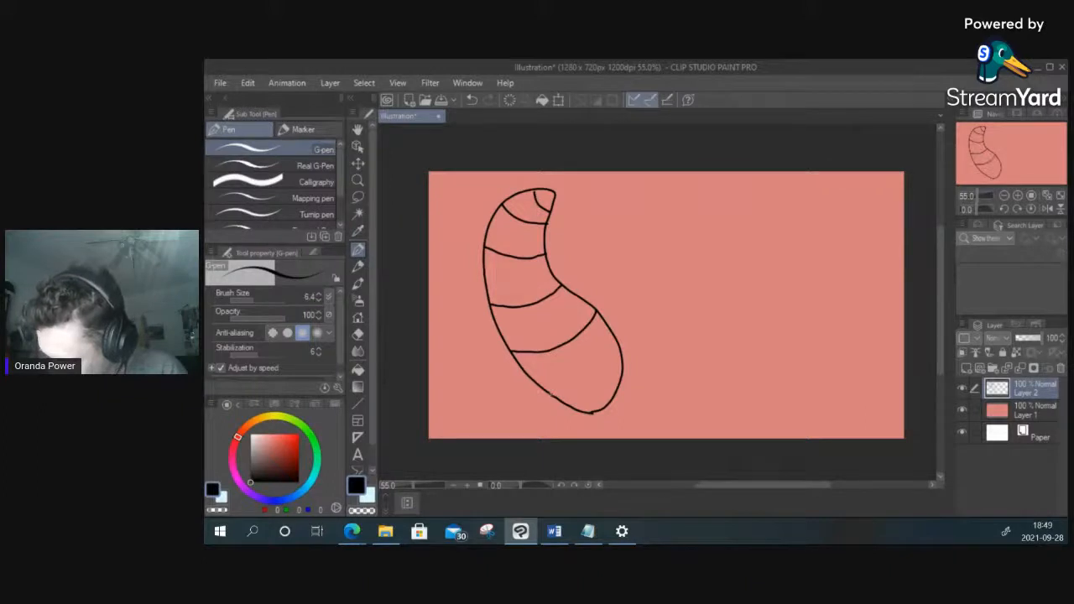
pyautogui.moveTo(550, 394)
pyautogui.mouseDown()
pyautogui.moveTo(583, 386)
pyautogui.moveTo(619, 344)
pyautogui.mouseUp()
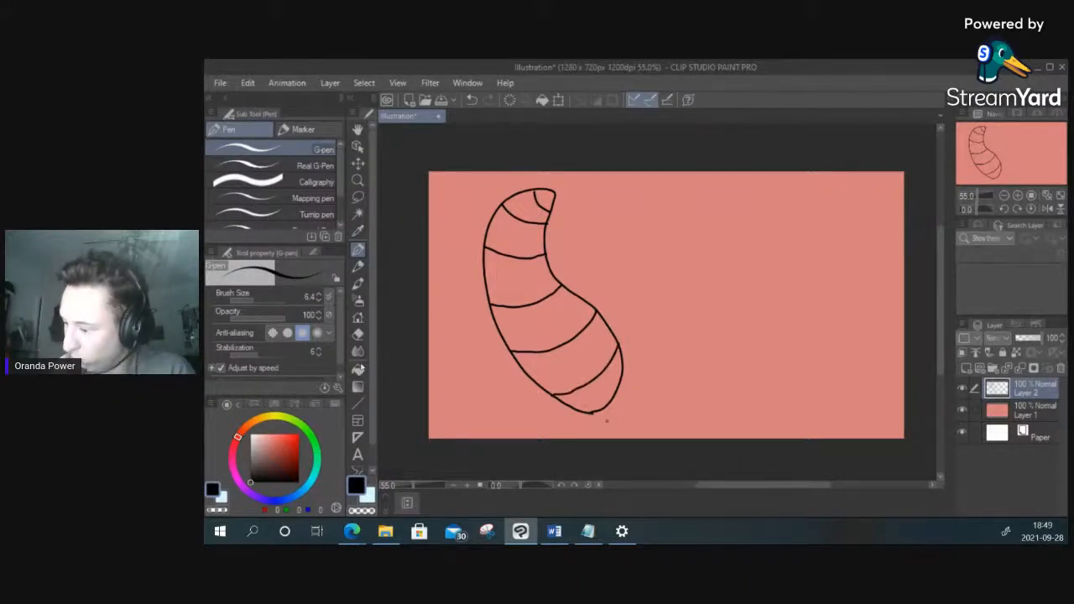
# Step: Set up the Fill tool with white, try filling the two uppermost body segments on Layer 2, and undo both fills
pyautogui.click(357, 369)
pyautogui.click(251, 436)
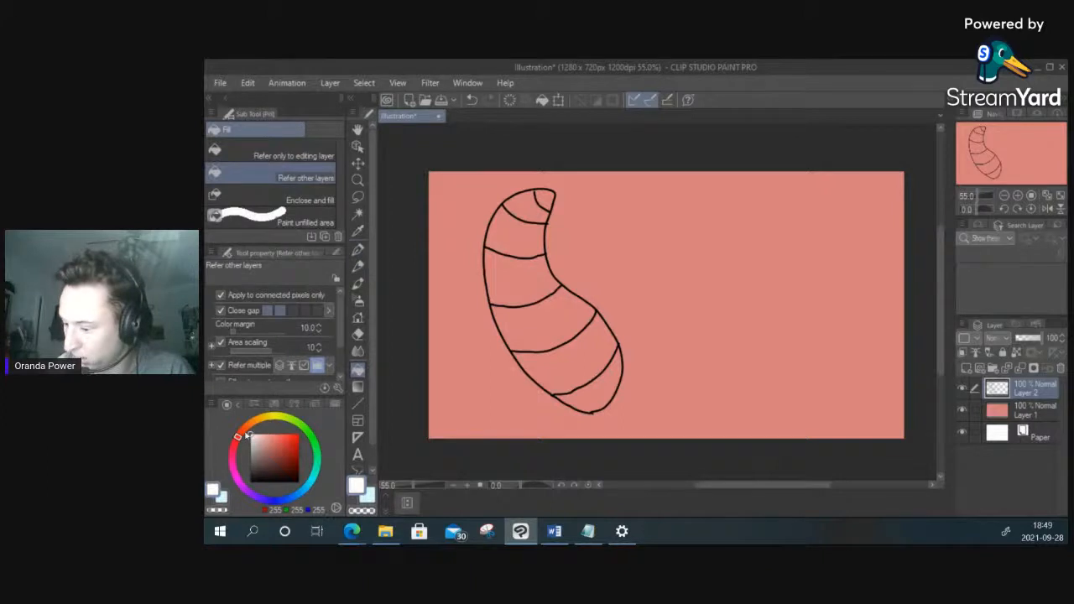
pyautogui.click(546, 195)
pyautogui.click(534, 209)
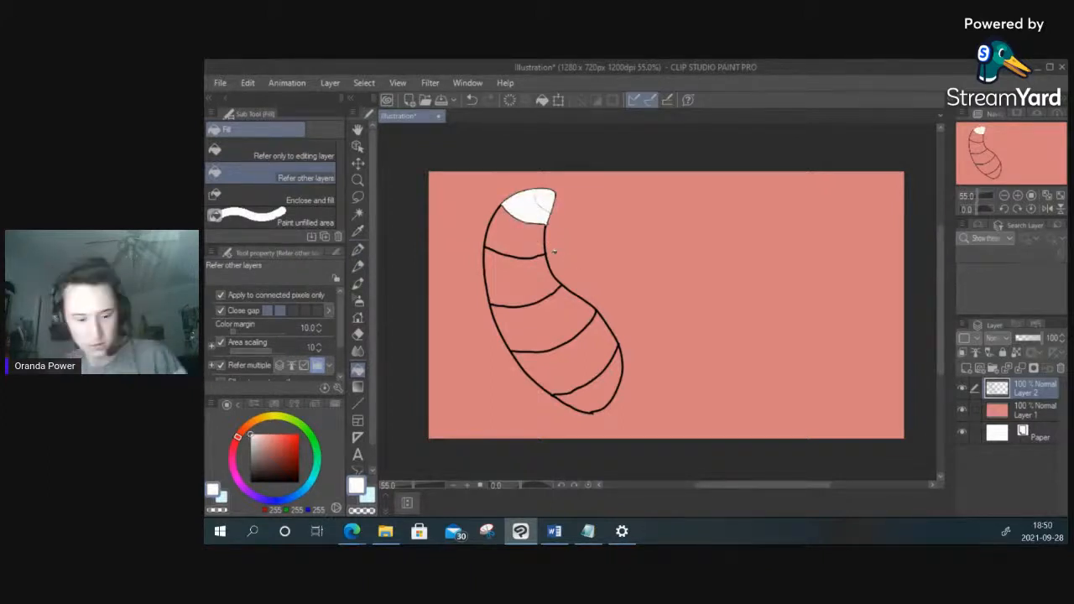
pyautogui.hotkey('ctrl', 'z')
pyautogui.hotkey('ctrl', 'z')
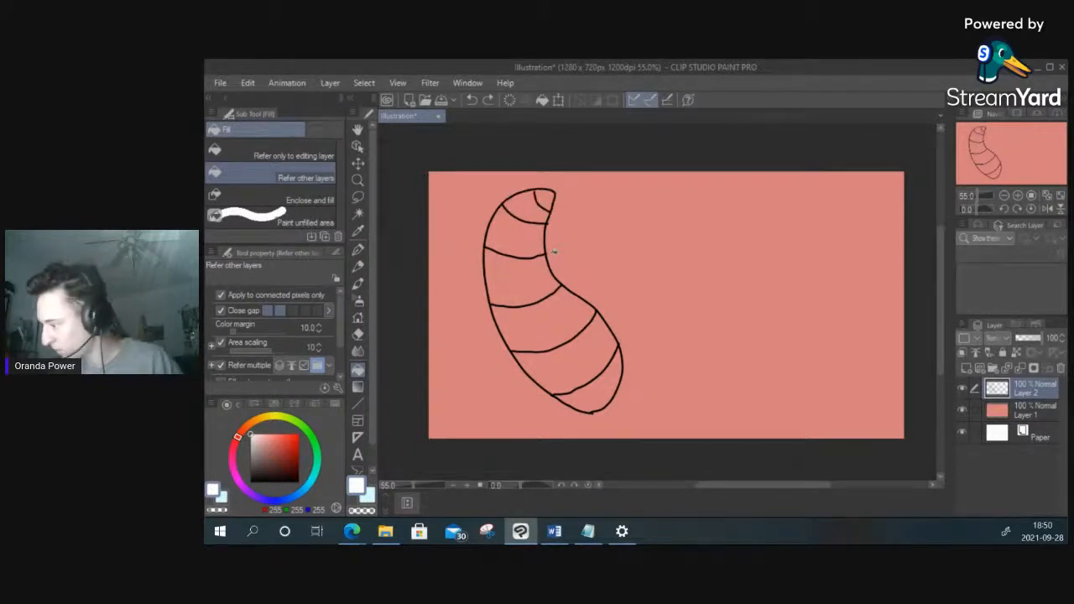
# Step: Try filling the body's tip white on a new layer placed below and above the line art, undoing the fills and layer changes
pyautogui.click(966, 369)
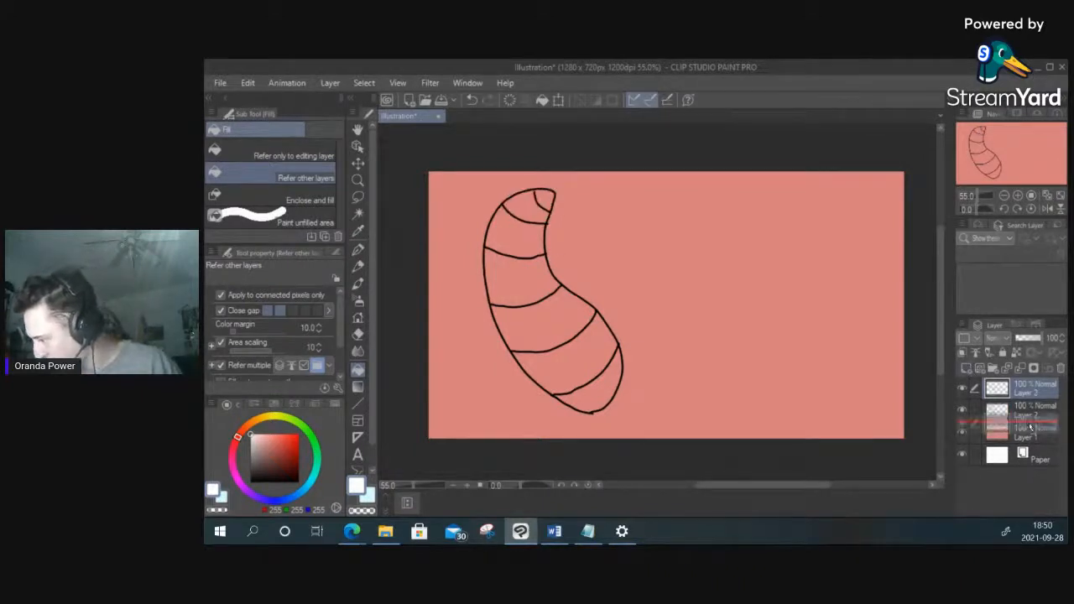
pyautogui.moveTo(1034, 433); pyautogui.dragTo(1032, 431)
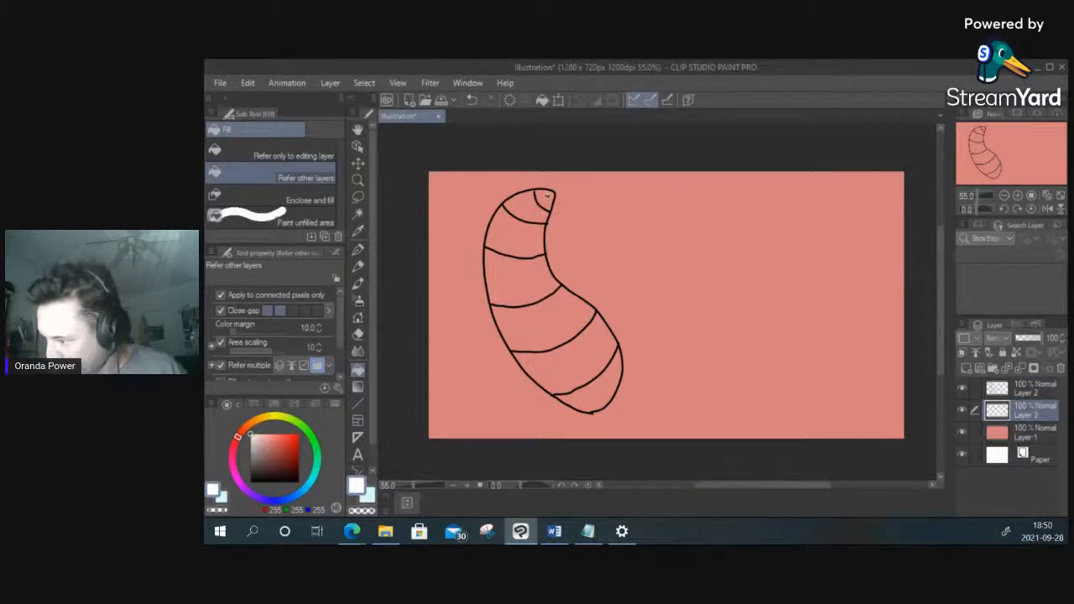
pyautogui.click(561, 217)
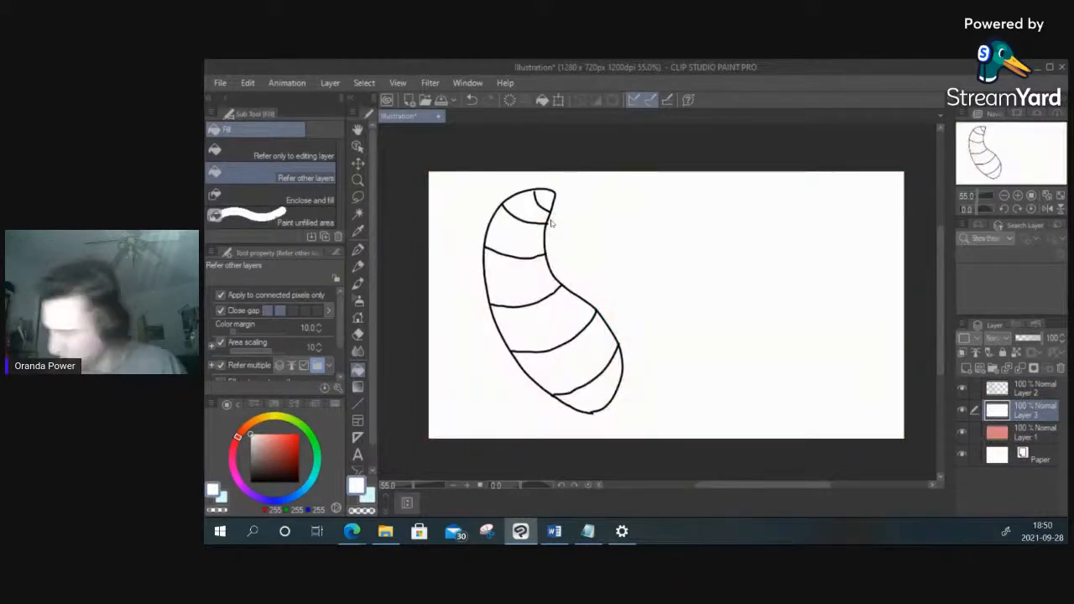
pyautogui.hotkey('ctrl', 'z')
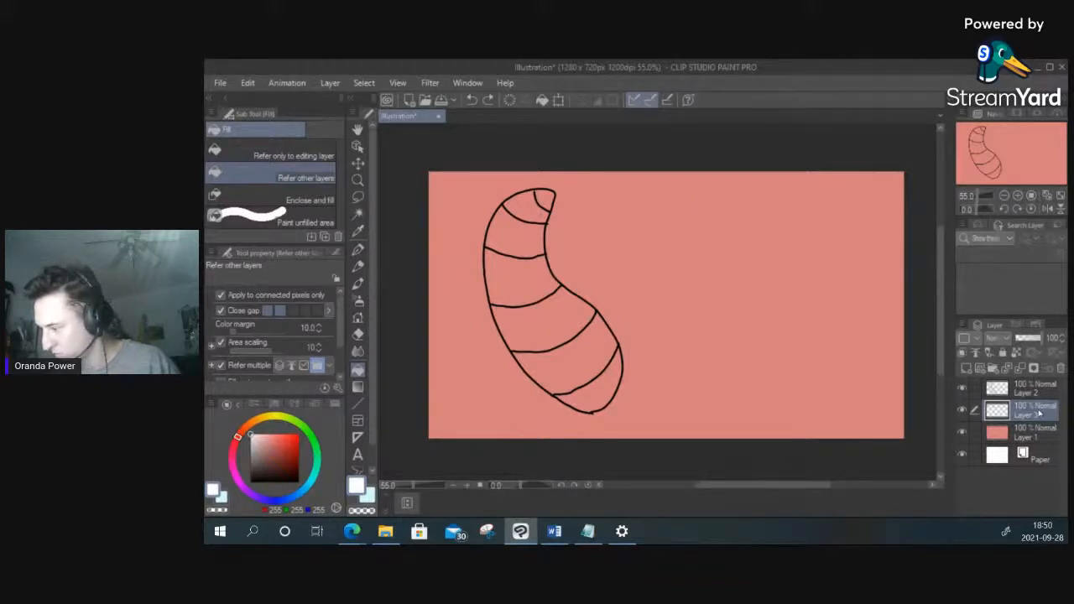
pyautogui.moveTo(1040, 410); pyautogui.dragTo(1045, 393)
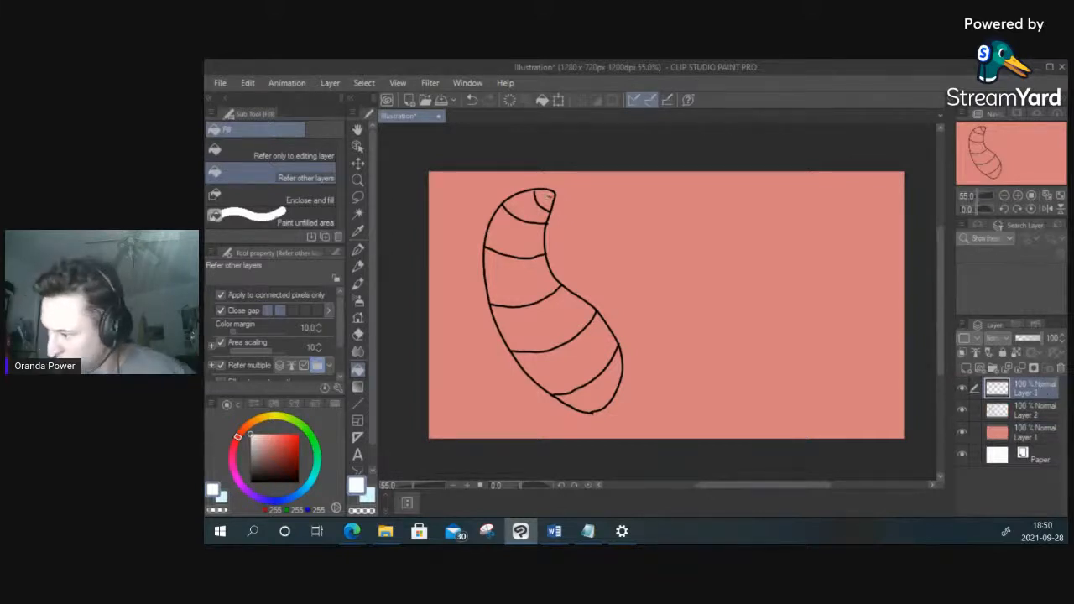
pyautogui.click(550, 202)
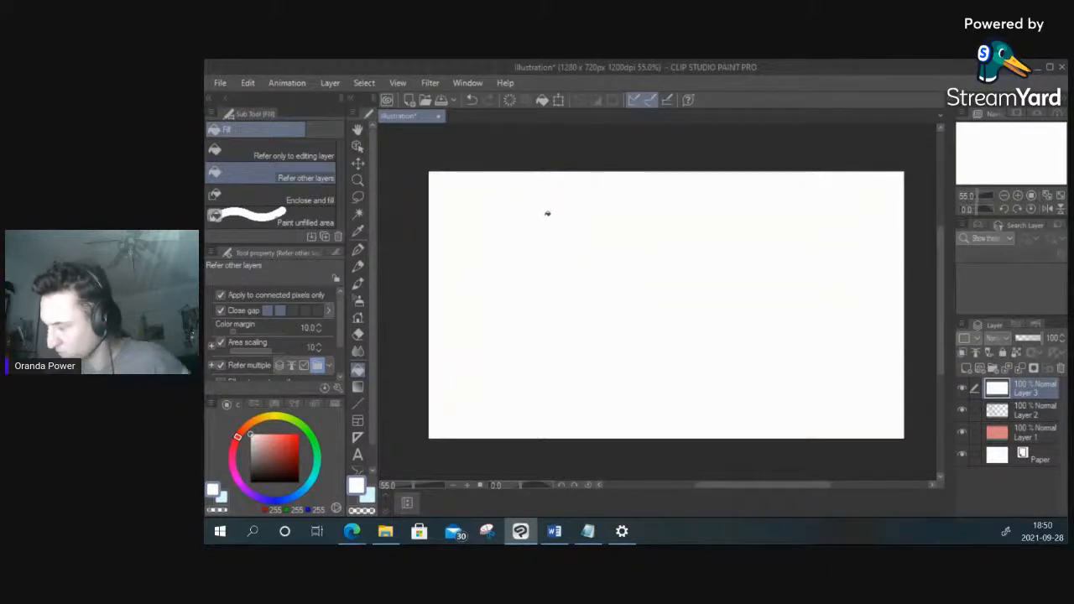
pyautogui.hotkey('ctrl', 'z')
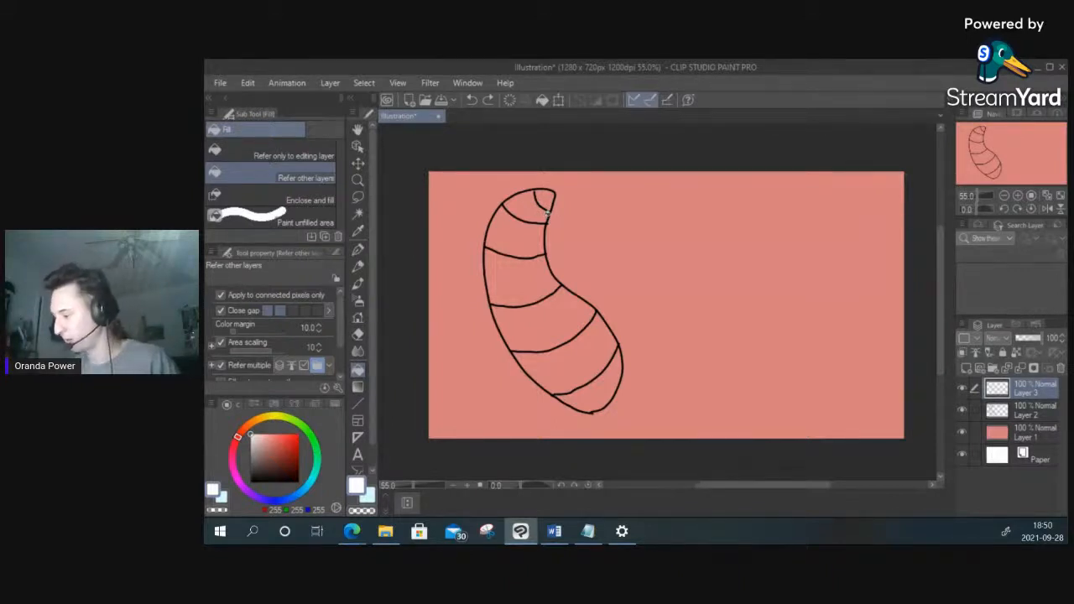
pyautogui.hotkey('ctrl', 'z')
pyautogui.hotkey('ctrl', 'z')
pyautogui.hotkey('ctrl', 'z')
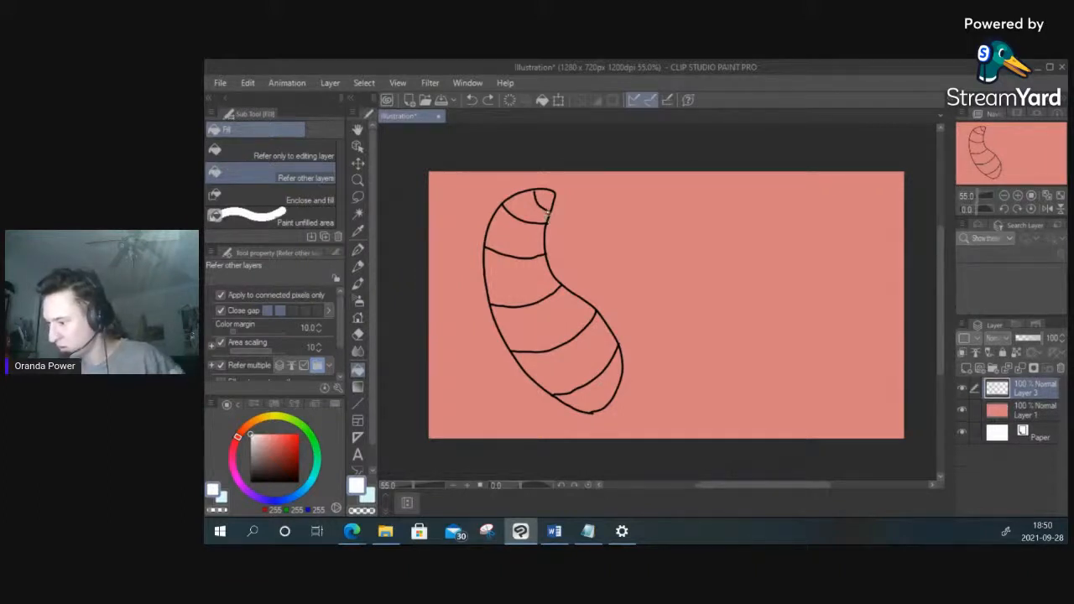
# Step: Fill all seven body segments with white on Layer 2, from the narrow tip to the rounded lower end
pyautogui.click(548, 200)
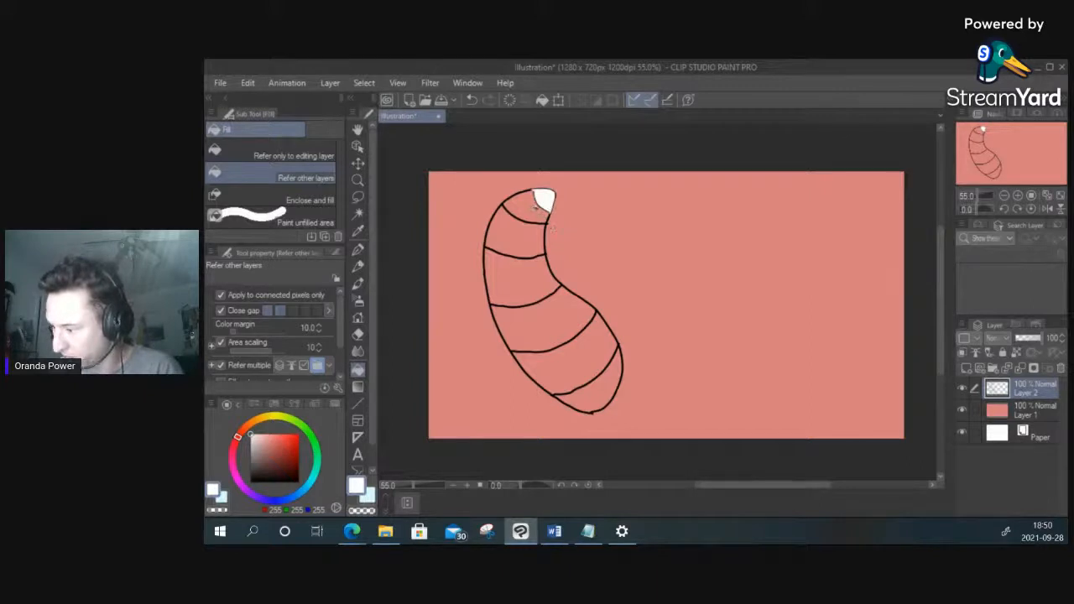
pyautogui.click(535, 218)
pyautogui.click(529, 241)
pyautogui.click(538, 277)
pyautogui.click(558, 317)
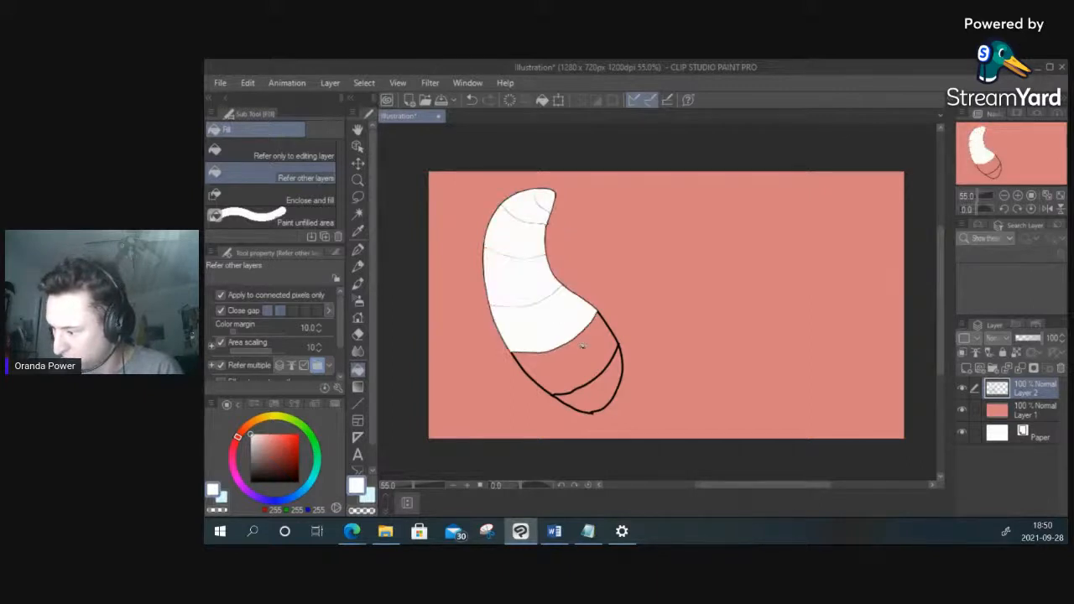
pyautogui.click(583, 353)
pyautogui.click(603, 379)
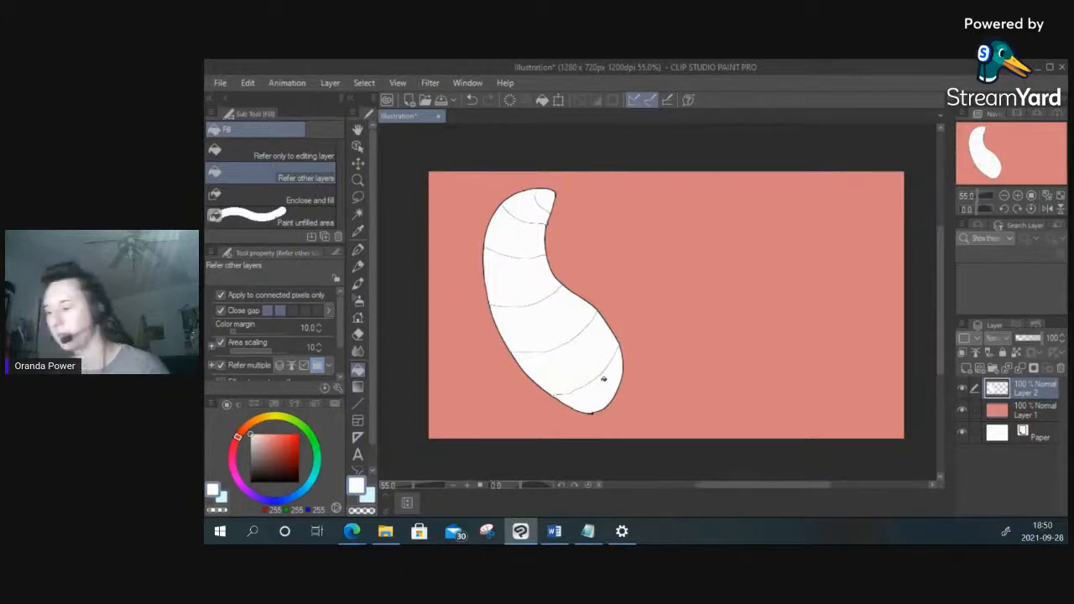
# Step: Draw rows of short black hatch strokes along all six segment lines with the G-pen at brush size 3.5
pyautogui.click(358, 249)
pyautogui.click(251, 482)
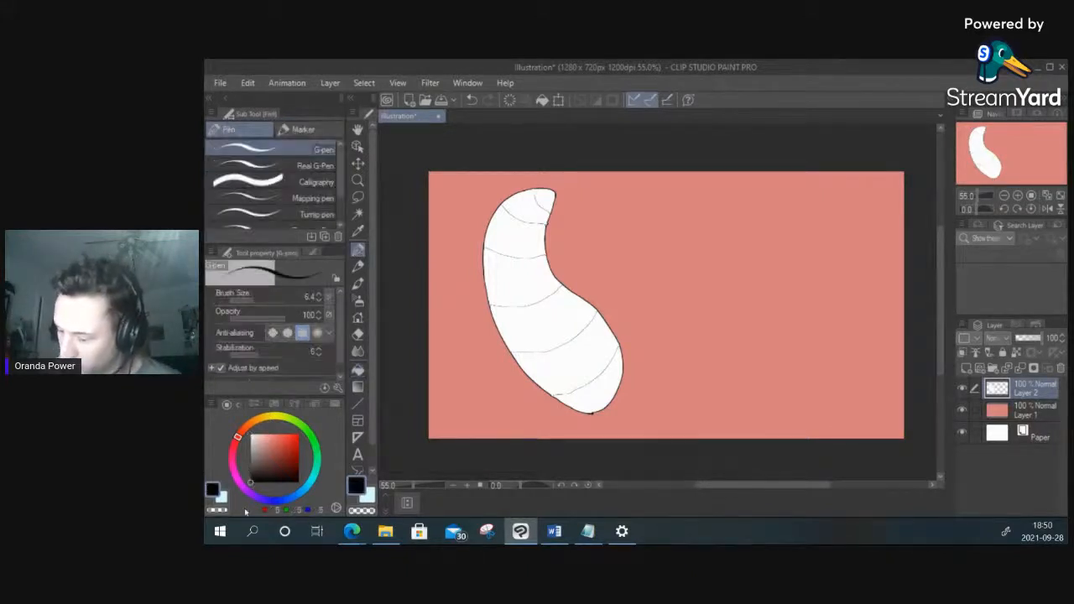
pyautogui.click(250, 297)
pyautogui.click(250, 299)
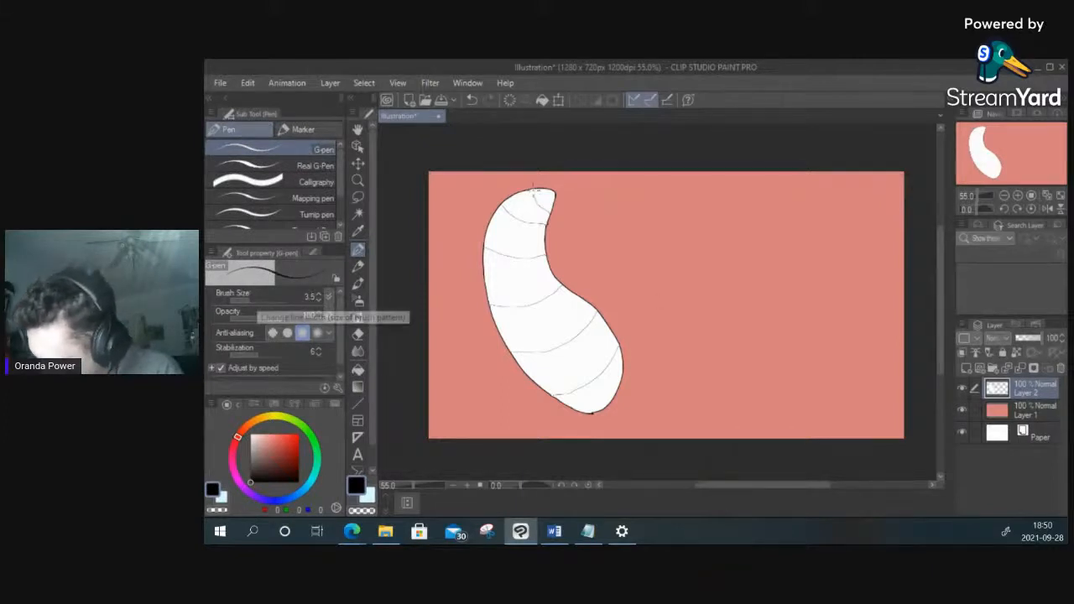
pyautogui.moveTo(535, 192)
pyautogui.mouseDown()
pyautogui.moveTo(547, 212)
pyautogui.moveTo(512, 215)
pyautogui.moveTo(534, 221)
pyautogui.mouseUp()
pyautogui.moveTo(485, 245); pyautogui.dragTo(543, 257)
pyautogui.moveTo(490, 305)
pyautogui.mouseDown()
pyautogui.moveTo(534, 304)
pyautogui.moveTo(565, 287)
pyautogui.mouseUp()
pyautogui.moveTo(523, 351)
pyautogui.mouseDown()
pyautogui.moveTo(577, 338)
pyautogui.moveTo(603, 312)
pyautogui.mouseUp()
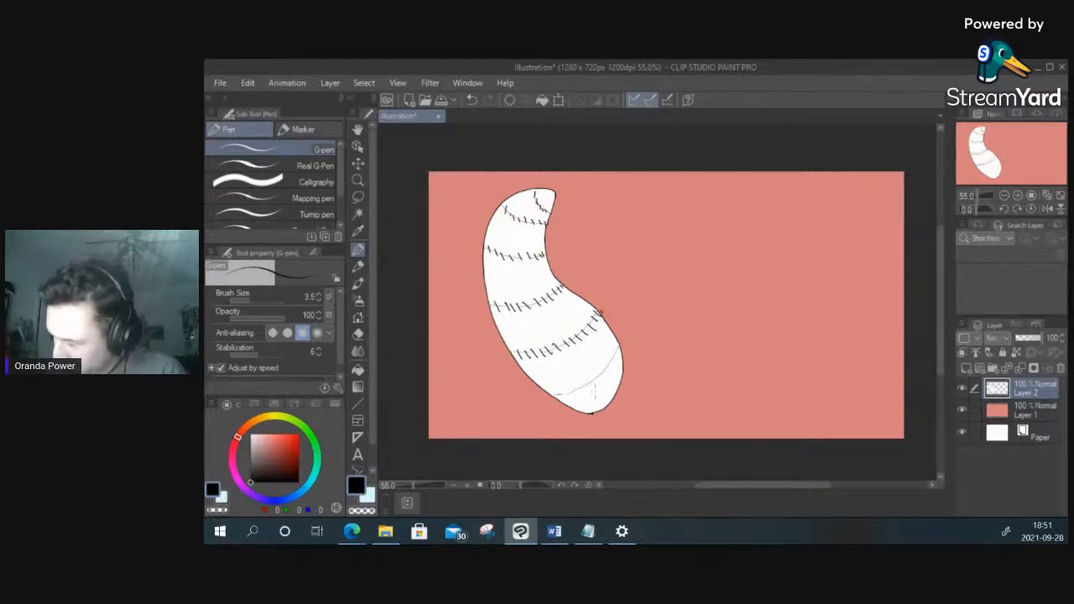
pyautogui.moveTo(554, 395)
pyautogui.mouseDown()
pyautogui.moveTo(603, 378)
pyautogui.moveTo(622, 351)
pyautogui.mouseUp()
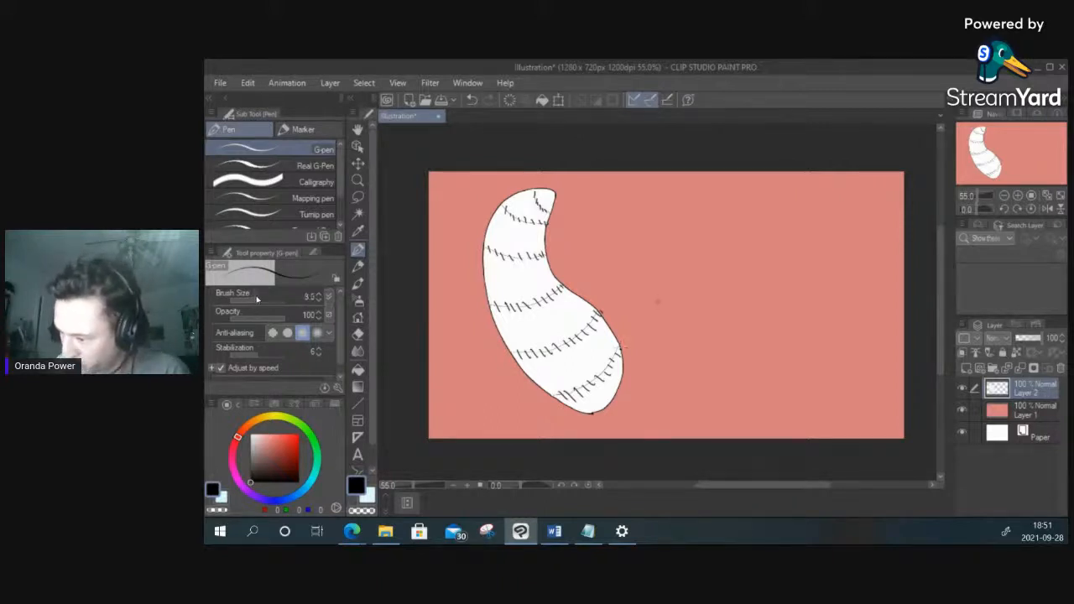
# Step: Draw a block arrow pointing right beside the larva with the G-pen at brush size 6.4, and fill it with mustard yellow
pyautogui.moveTo(254, 300); pyautogui.dragTo(265, 307)
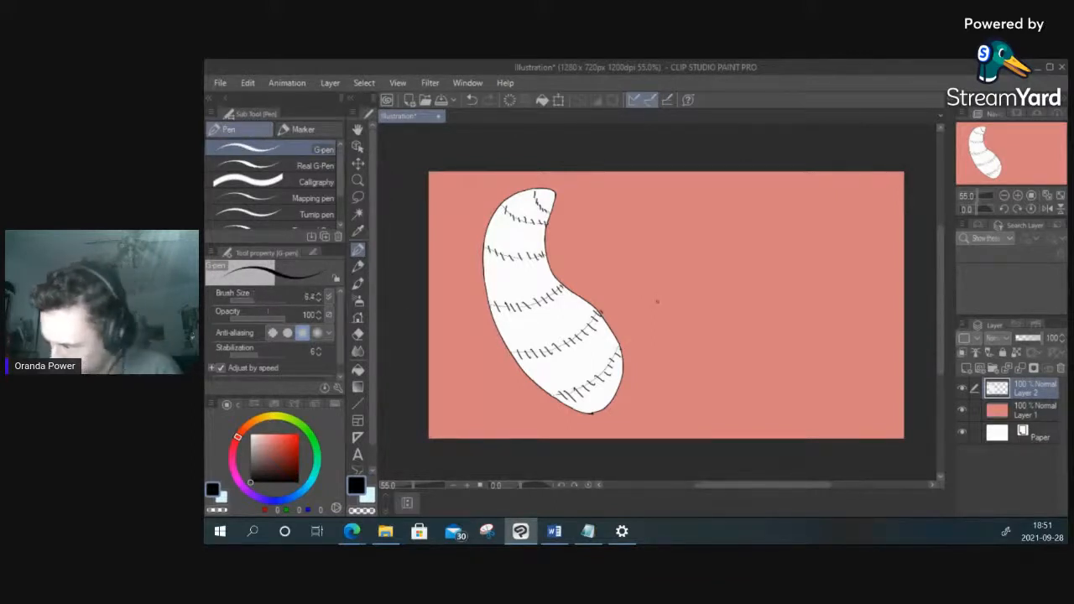
pyautogui.moveTo(605, 259)
pyautogui.mouseDown()
pyautogui.moveTo(622, 290)
pyautogui.moveTo(685, 287)
pyautogui.mouseUp()
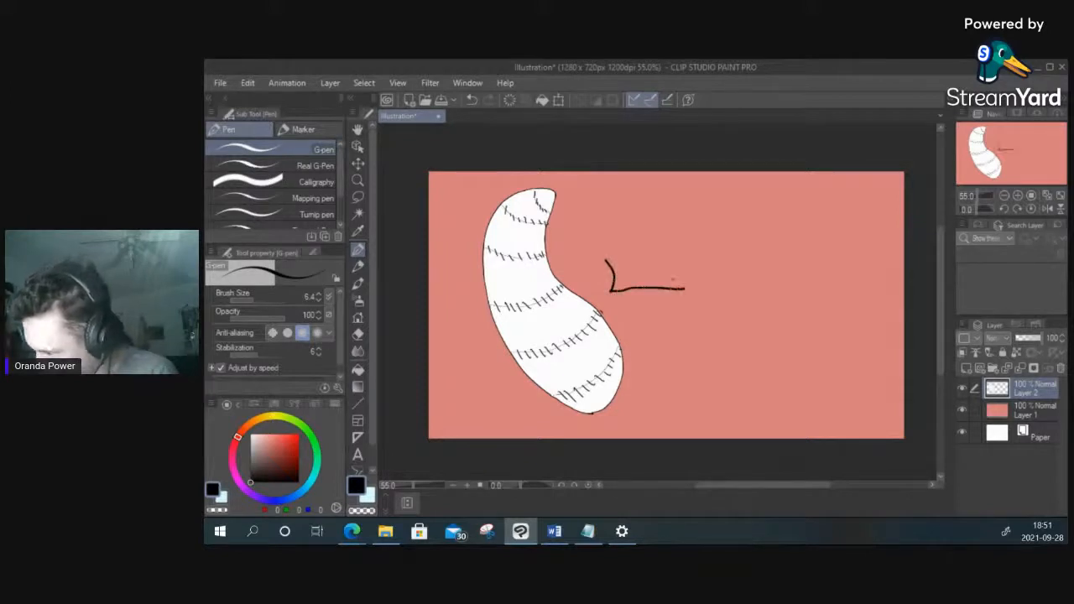
pyautogui.moveTo(604, 260)
pyautogui.mouseDown()
pyautogui.moveTo(684, 264)
pyautogui.moveTo(667, 238)
pyautogui.moveTo(741, 268)
pyautogui.moveTo(686, 321)
pyautogui.moveTo(690, 295)
pyautogui.mouseUp()
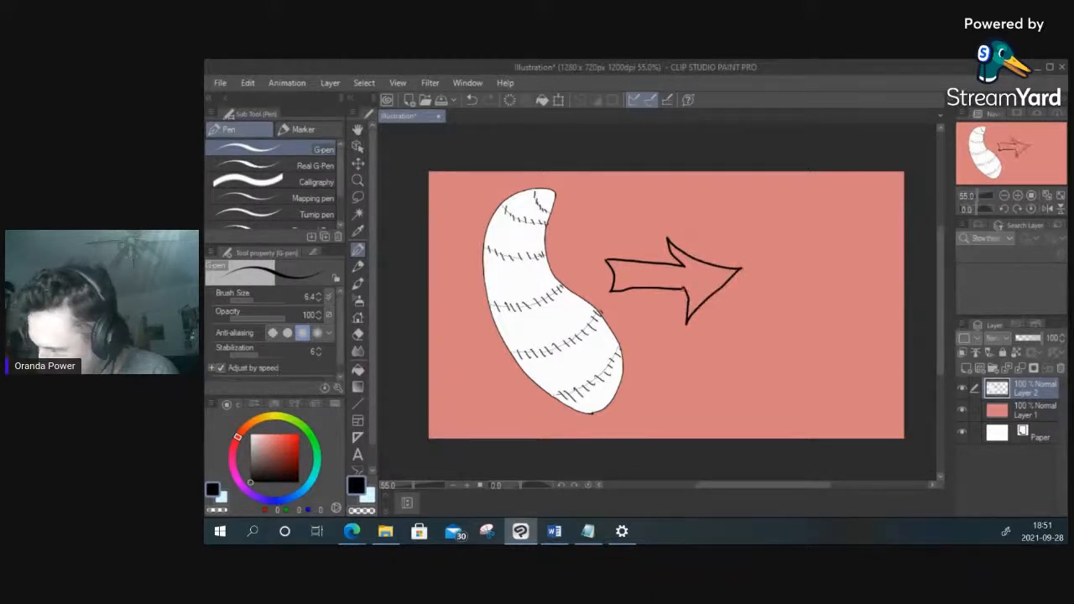
pyautogui.click(357, 369)
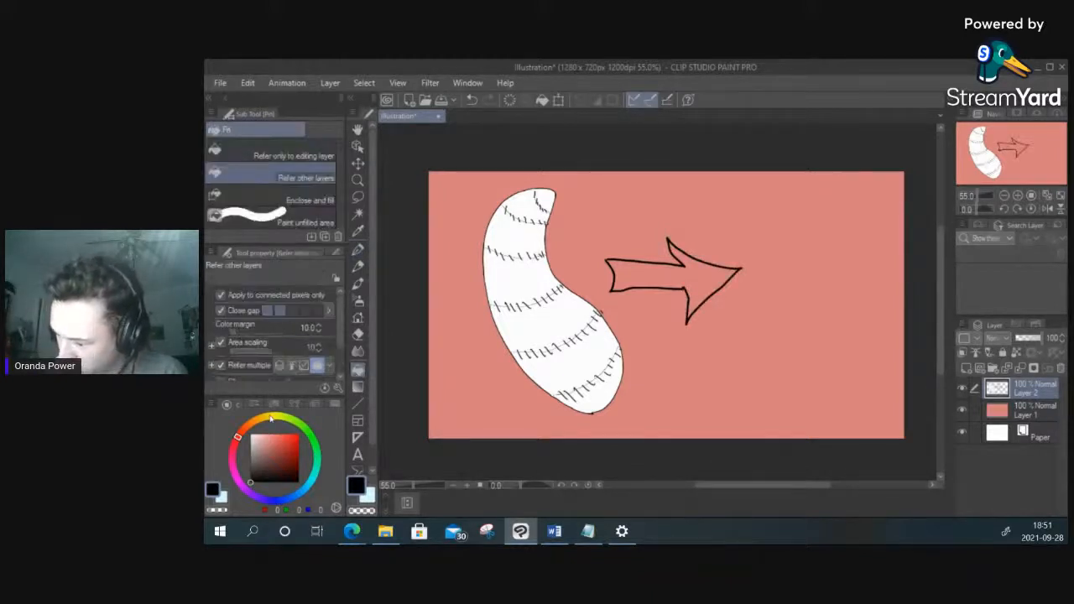
pyautogui.click(269, 418)
pyautogui.click(290, 448)
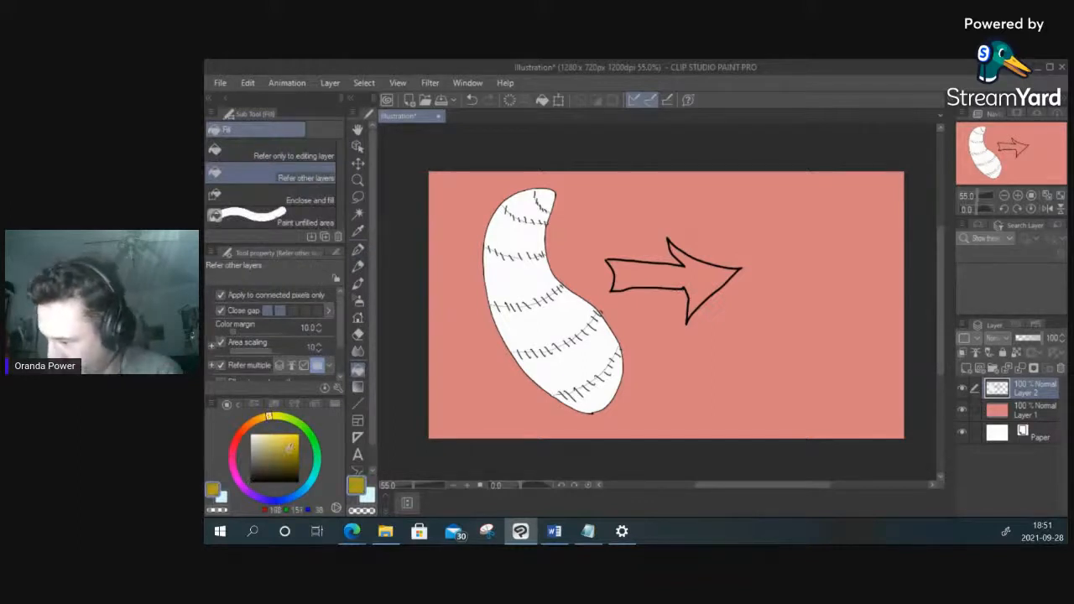
pyautogui.click(674, 271)
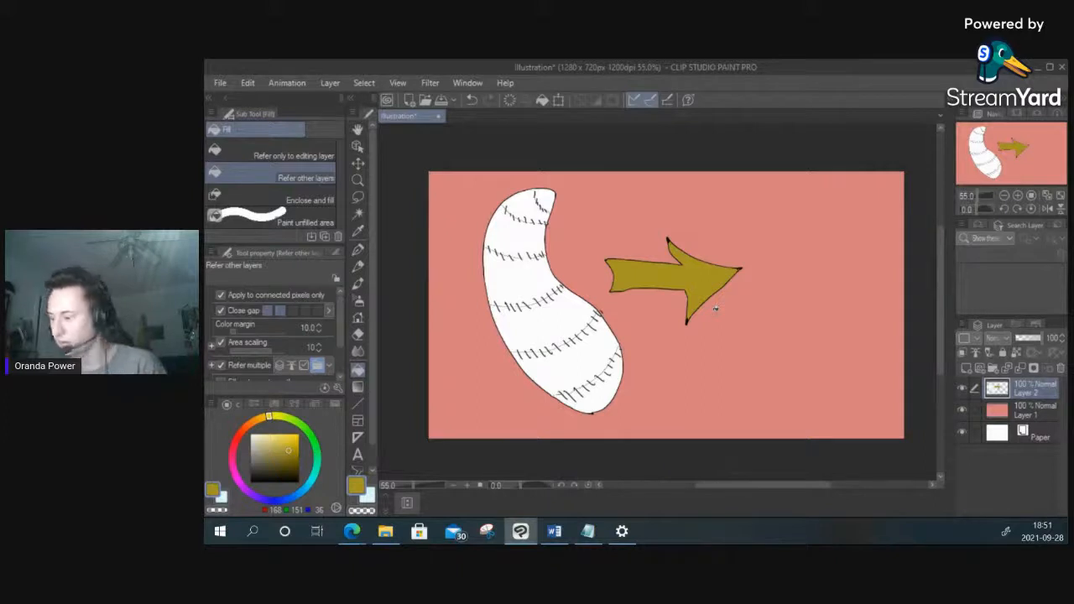
# Step: Switch back to the G-pen with black as the drawing colour
pyautogui.press('p')
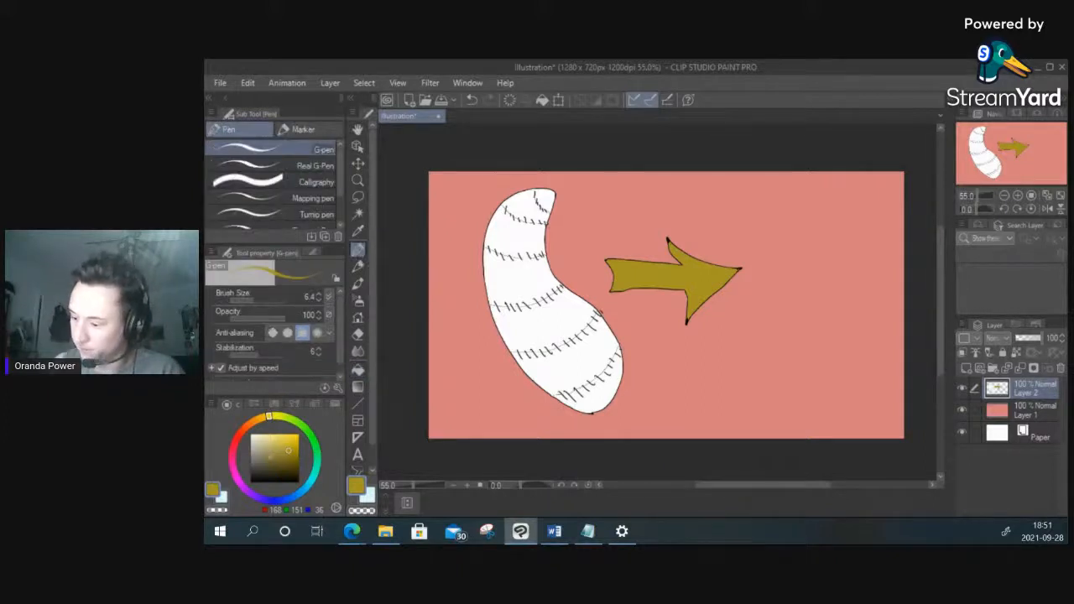
pyautogui.click(251, 483)
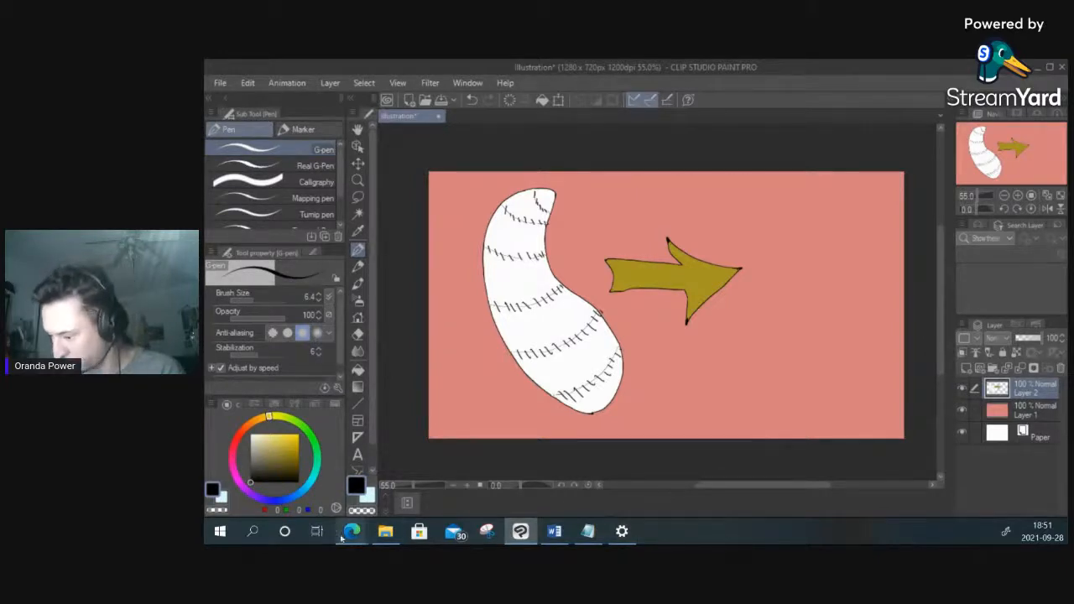
# Step: Switch to the YouTube channel page in the browser, look through its older videos, and return to the illustration
pyautogui.moveTo(348, 536)
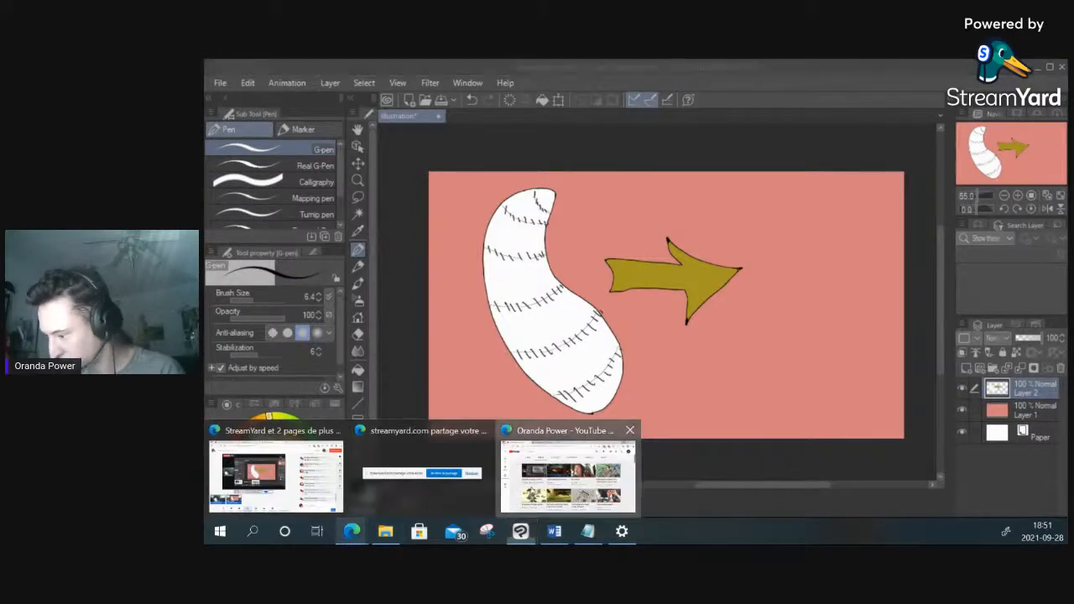
pyautogui.click(564, 472)
pyautogui.scroll(-5, 574, 369)
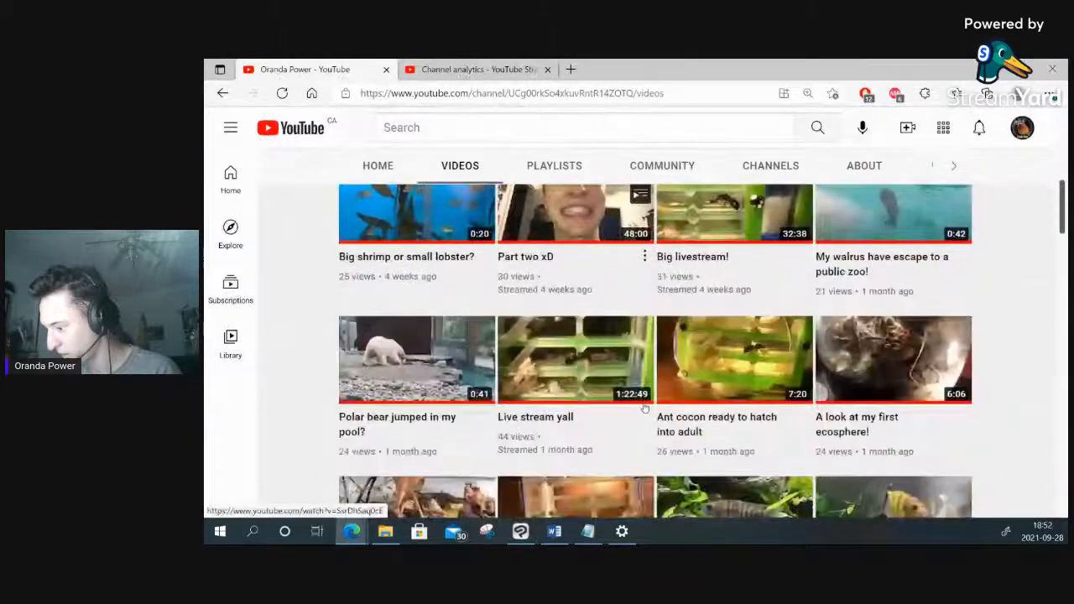
pyautogui.scroll(-3, 646, 409)
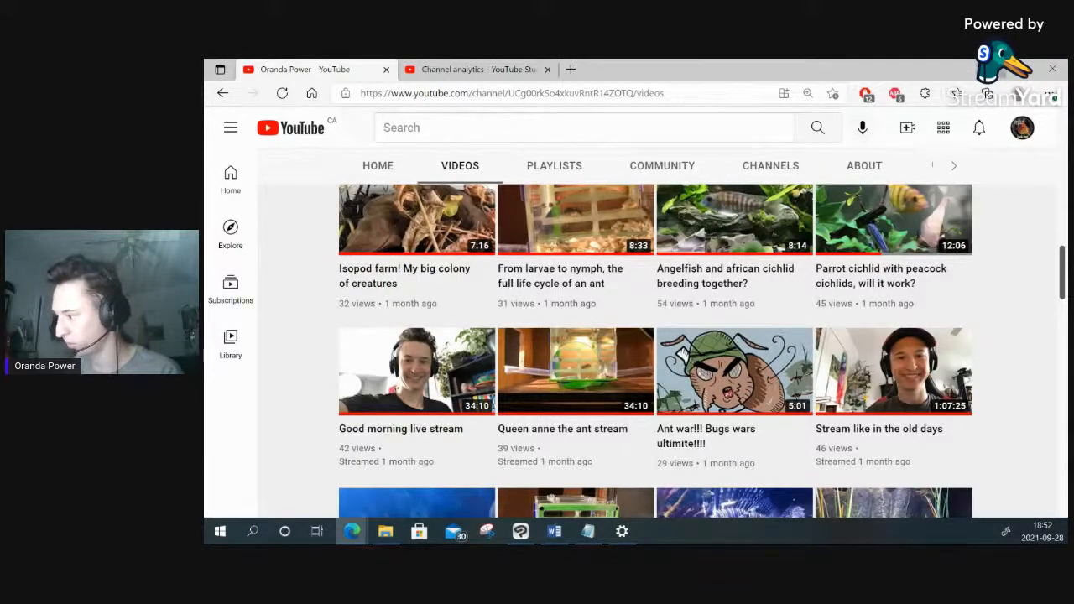
pyautogui.click(1052, 69)
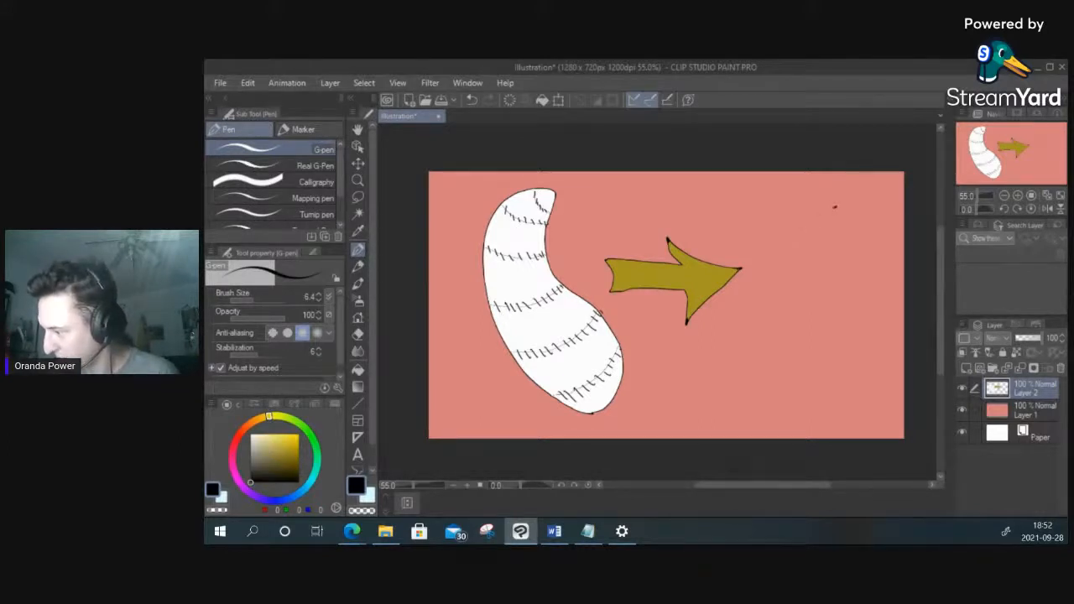
# Step: Draw a long tilted oval cocoon outline to the right of the arrow, and fill it with greyish beige
pyautogui.moveTo(834, 207)
pyautogui.mouseDown()
pyautogui.moveTo(775, 280)
pyautogui.moveTo(740, 360)
pyautogui.moveTo(739, 414)
pyautogui.moveTo(770, 427)
pyautogui.moveTo(811, 393)
pyautogui.moveTo(861, 306)
pyautogui.moveTo(876, 233)
pyautogui.moveTo(856, 203)
pyautogui.moveTo(835, 212)
pyautogui.mouseUp()
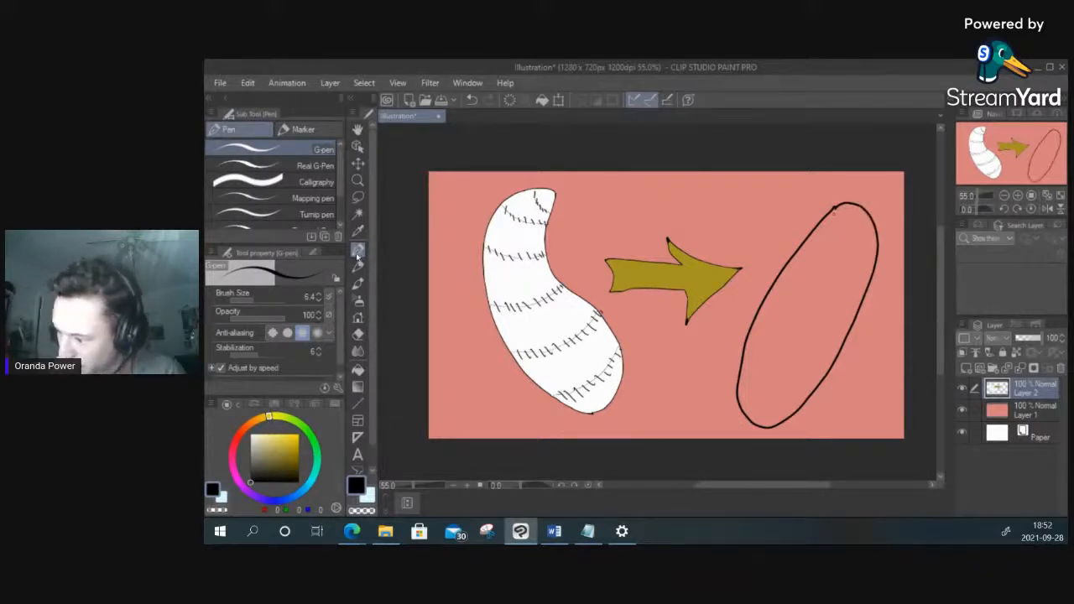
pyautogui.click(359, 371)
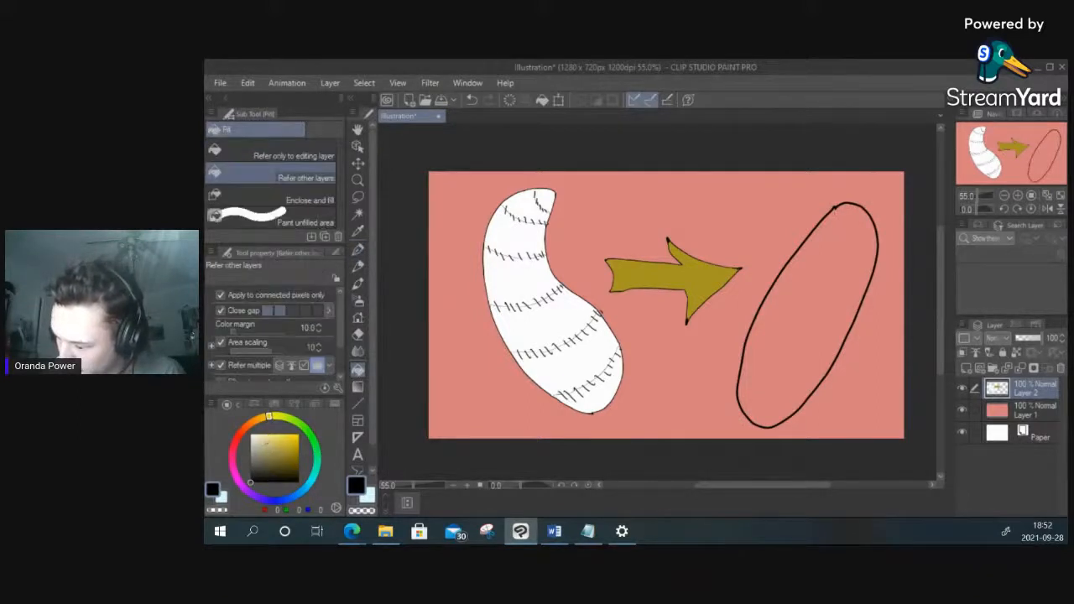
pyautogui.click(259, 440)
pyautogui.click(787, 337)
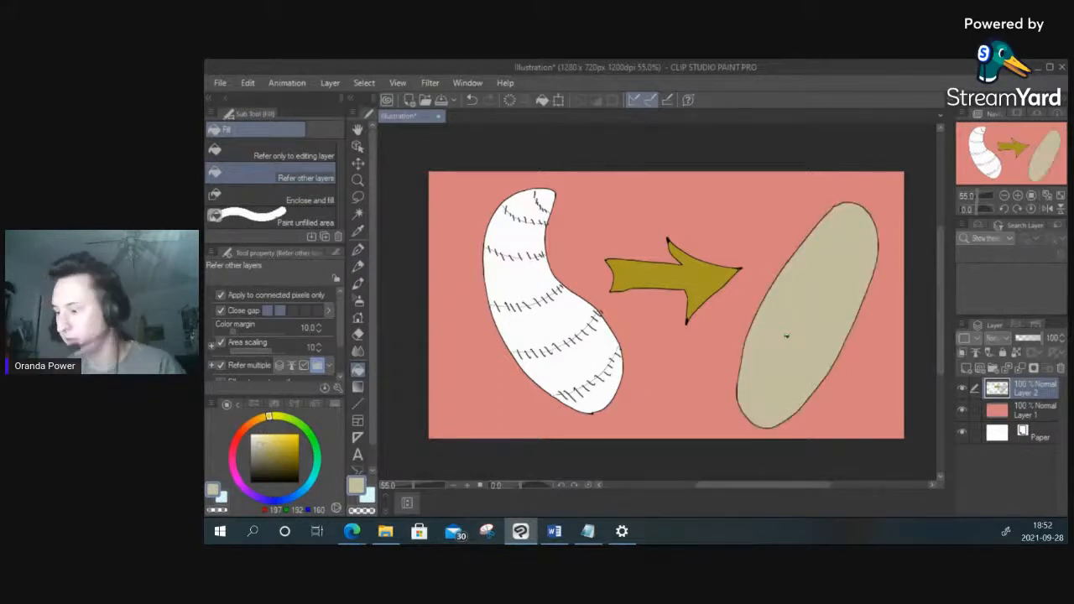
# Step: Scribble a solid black patch on the cocoon's lower end with the G-pen at brush size 6.4
pyautogui.click(358, 251)
pyautogui.click(257, 453)
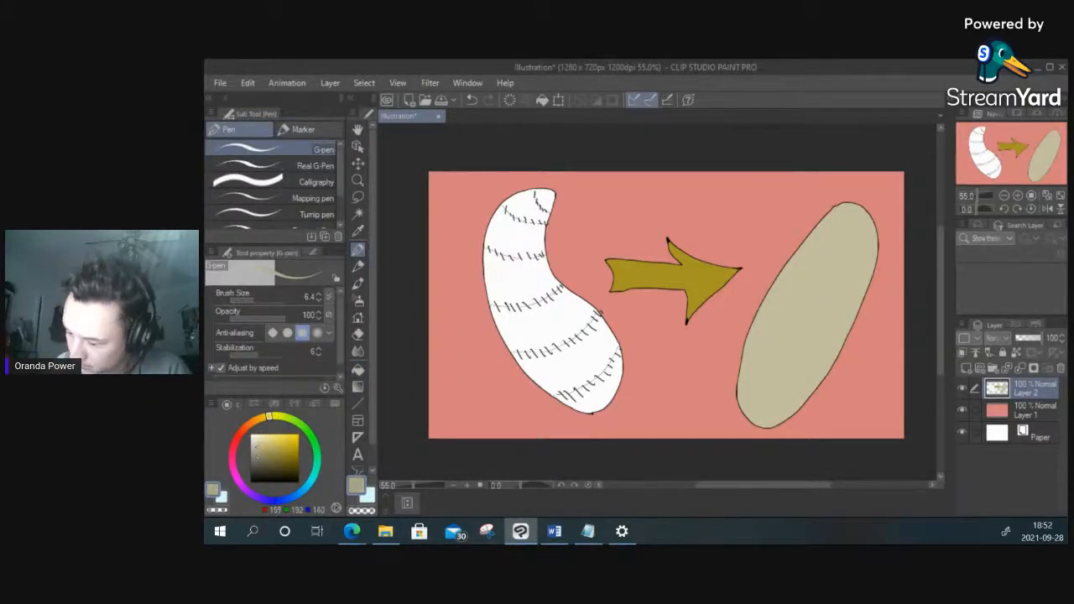
pyautogui.click(257, 465)
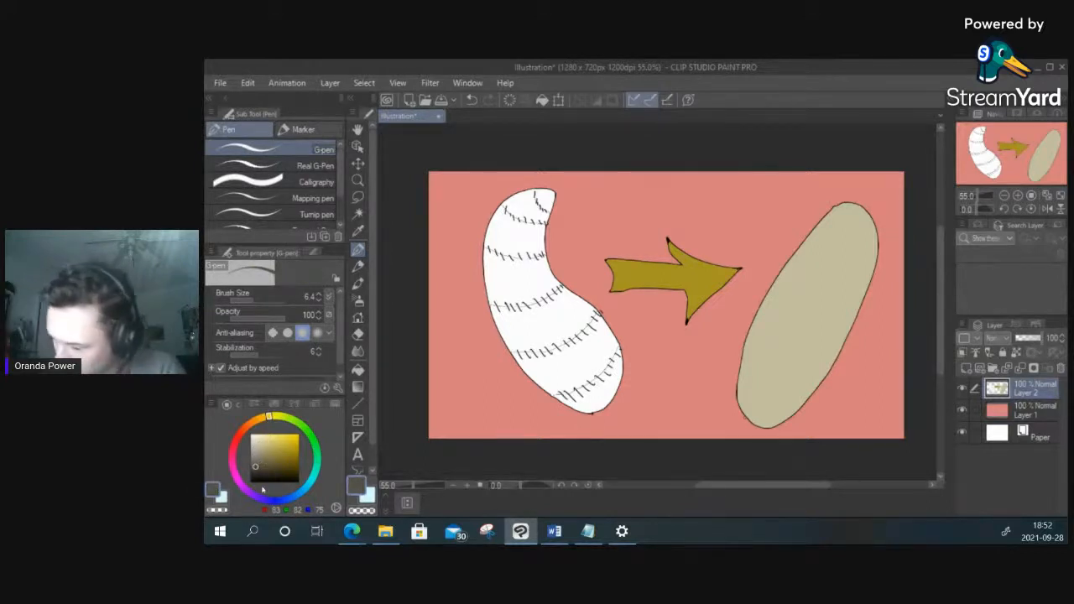
pyautogui.click(250, 482)
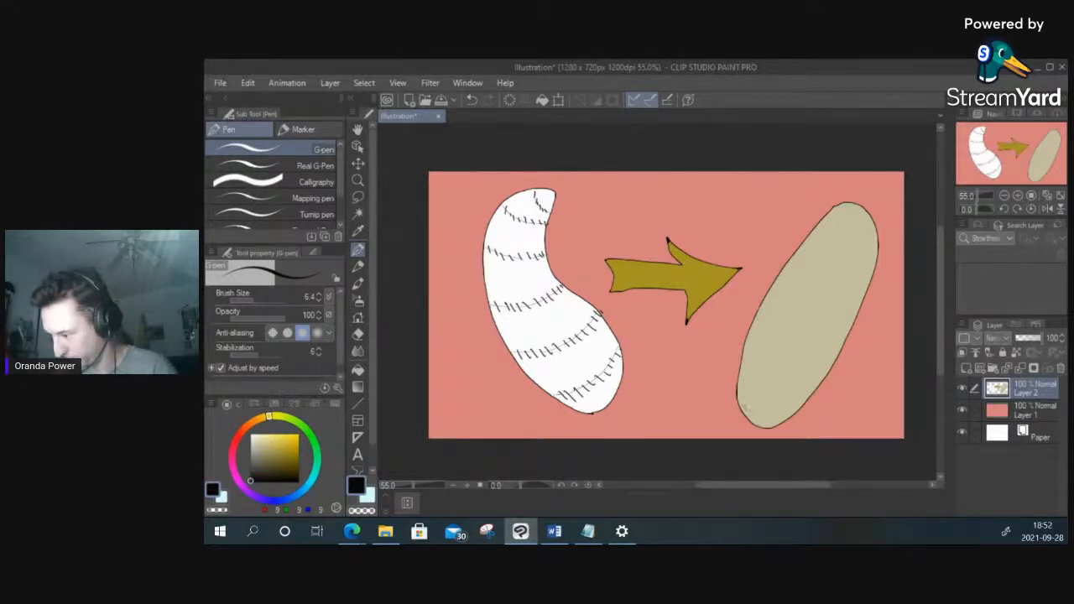
pyautogui.moveTo(742, 407)
pyautogui.mouseDown()
pyautogui.moveTo(763, 428)
pyautogui.moveTo(768, 406)
pyautogui.moveTo(746, 398)
pyautogui.moveTo(740, 411)
pyautogui.moveTo(755, 420)
pyautogui.moveTo(764, 406)
pyautogui.mouseUp()
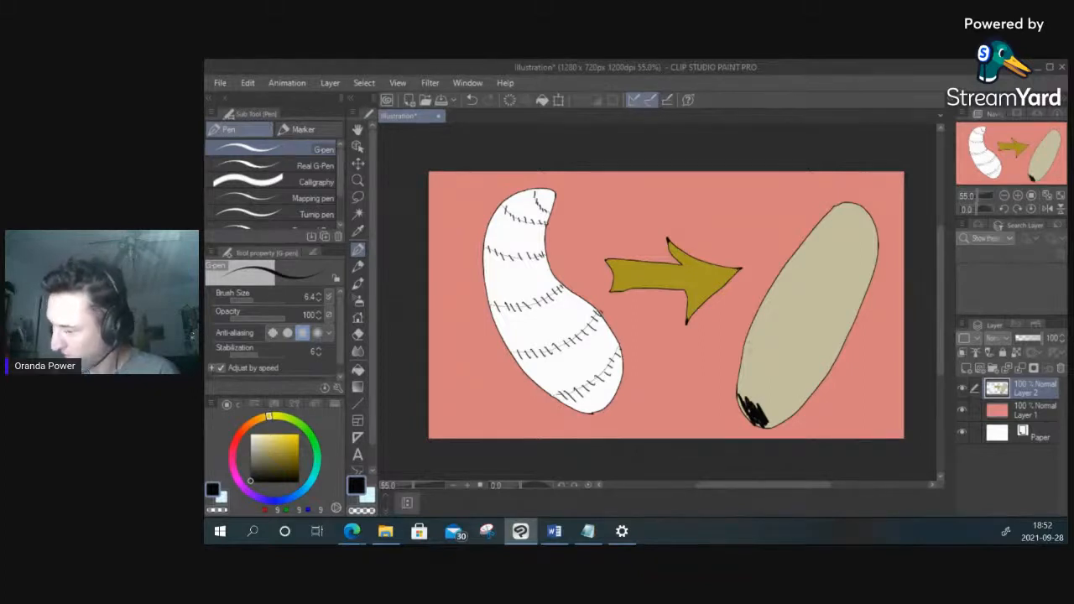
# Step: Crosshatch the cocoon with thin black diagonal lines and hatch the arrow, using the G-pen at brush size 2.1
pyautogui.click(252, 299)
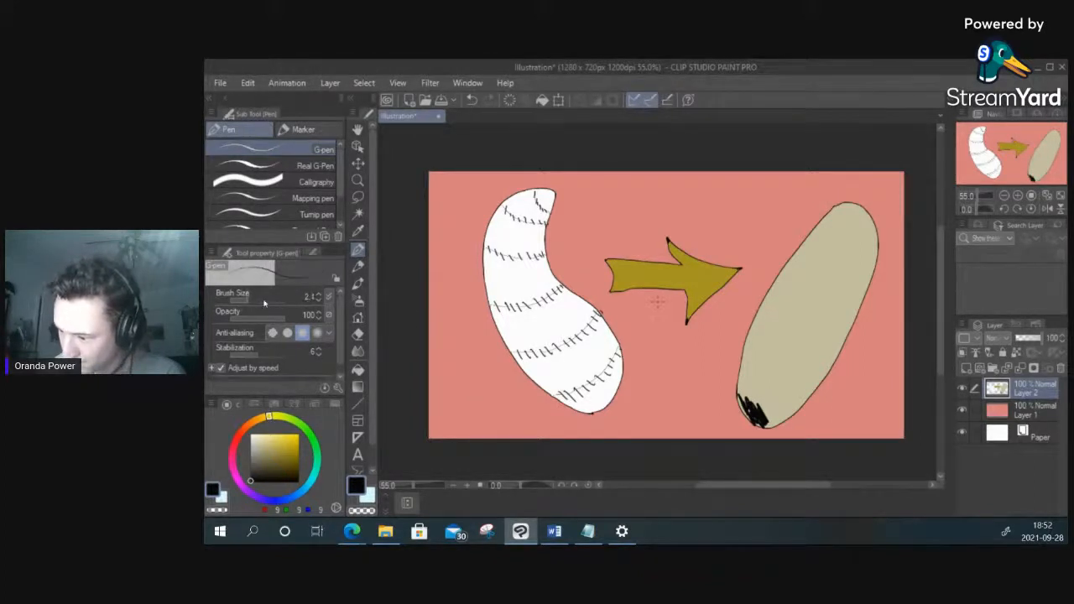
pyautogui.moveTo(753, 355); pyautogui.dragTo(781, 400)
pyautogui.moveTo(761, 336); pyautogui.dragTo(794, 395)
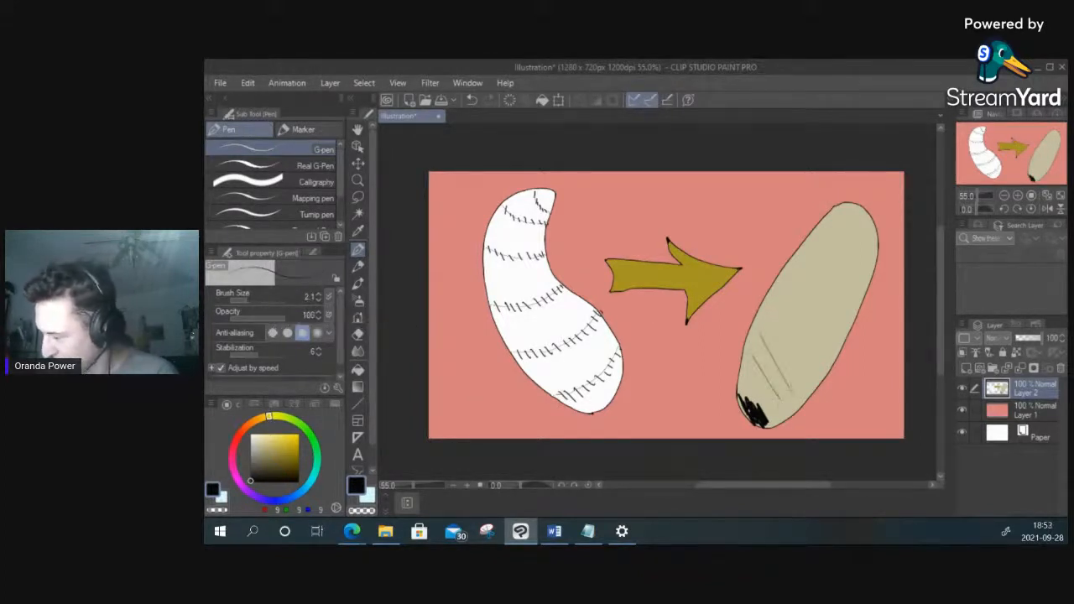
pyautogui.moveTo(777, 316); pyautogui.dragTo(809, 379)
pyautogui.moveTo(793, 294); pyautogui.dragTo(825, 356)
pyautogui.moveTo(806, 270); pyautogui.dragTo(835, 339)
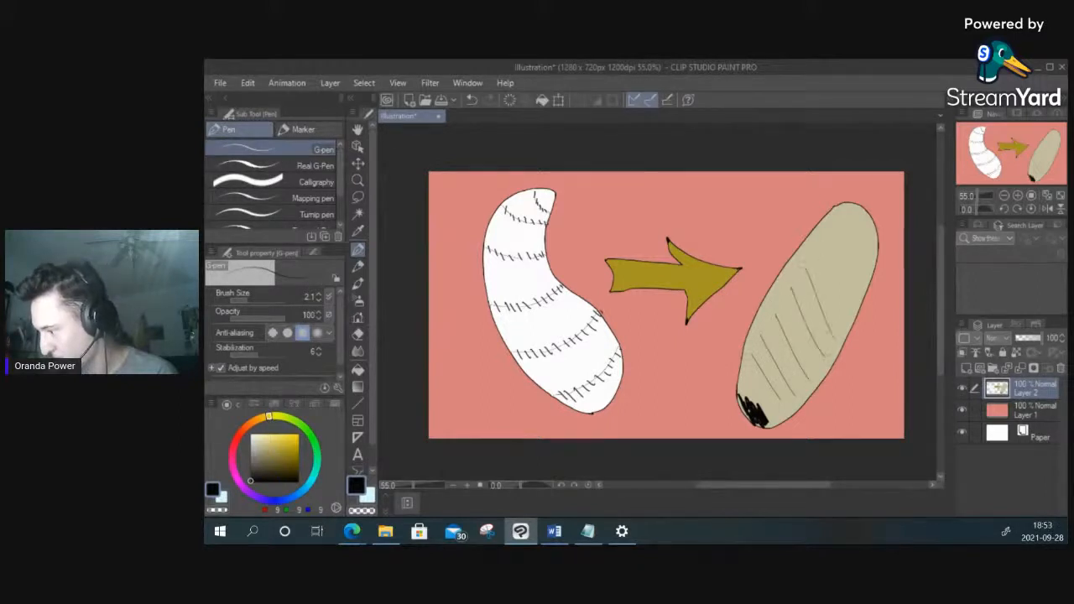
pyautogui.moveTo(820, 247); pyautogui.dragTo(851, 314)
pyautogui.moveTo(837, 224)
pyautogui.mouseDown()
pyautogui.moveTo(871, 292)
pyautogui.moveTo(871, 254)
pyautogui.moveTo(819, 281)
pyautogui.moveTo(830, 294)
pyautogui.mouseUp()
pyautogui.moveTo(831, 292)
pyautogui.mouseDown()
pyautogui.moveTo(778, 340)
pyautogui.moveTo(762, 387)
pyautogui.mouseUp()
pyautogui.moveTo(819, 364); pyautogui.dragTo(771, 418)
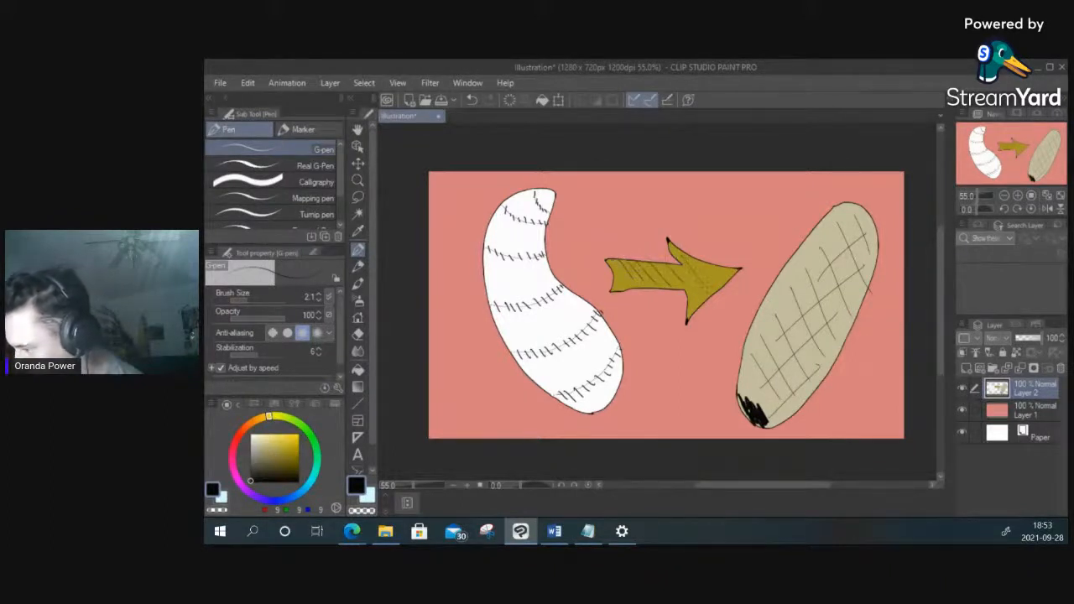
pyautogui.moveTo(703, 269); pyautogui.dragTo(722, 276)
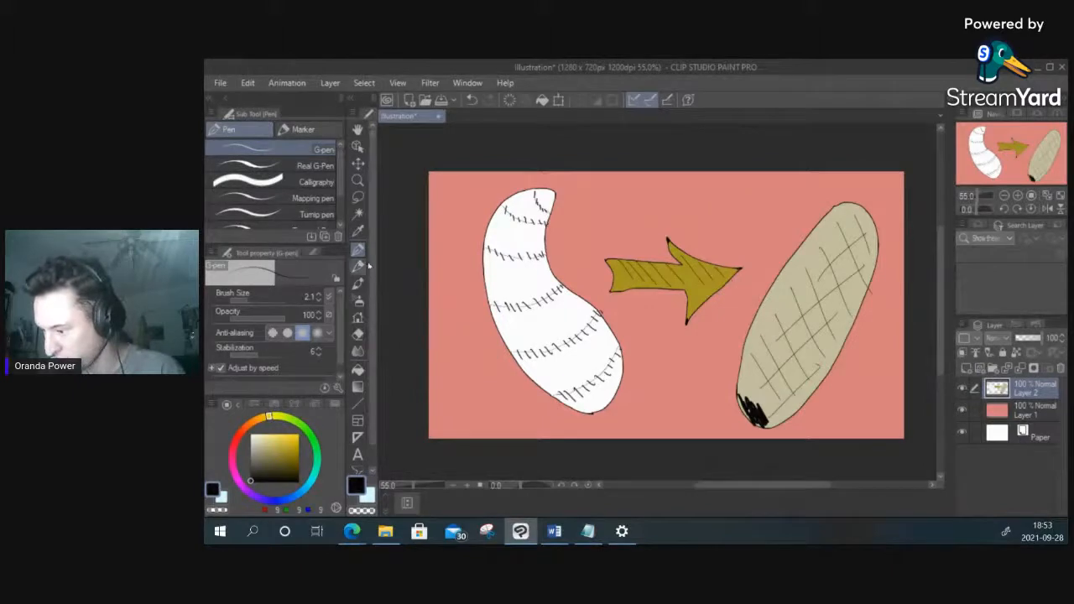
# Step: Add the title "transformation" in Bodoni MT Black above the arrow, scaled down to size 8.2 between the larva and the cocoon
pyautogui.click(358, 455)
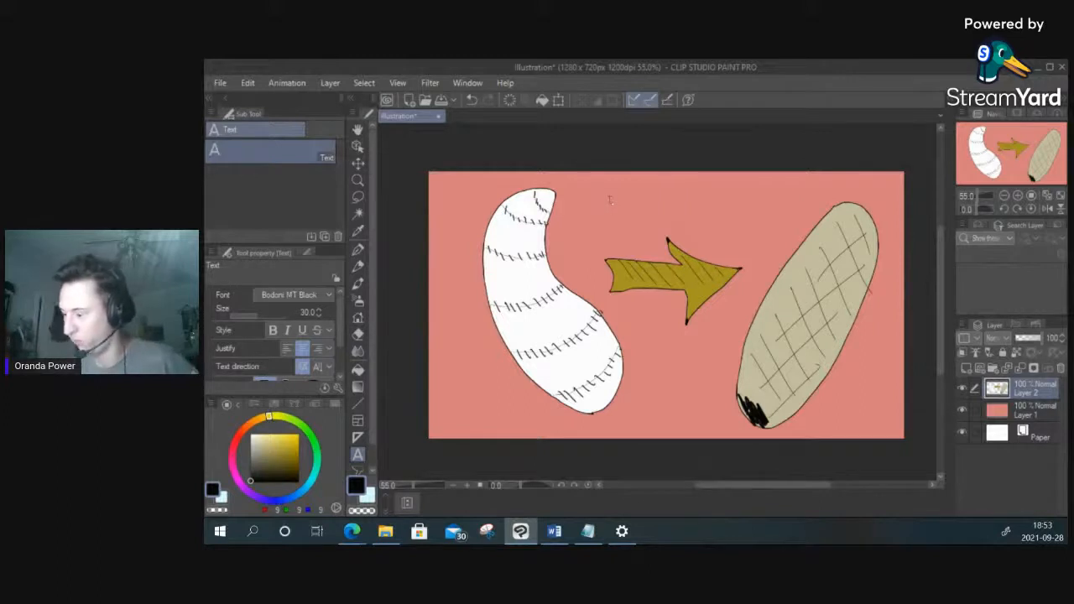
pyautogui.click(625, 223)
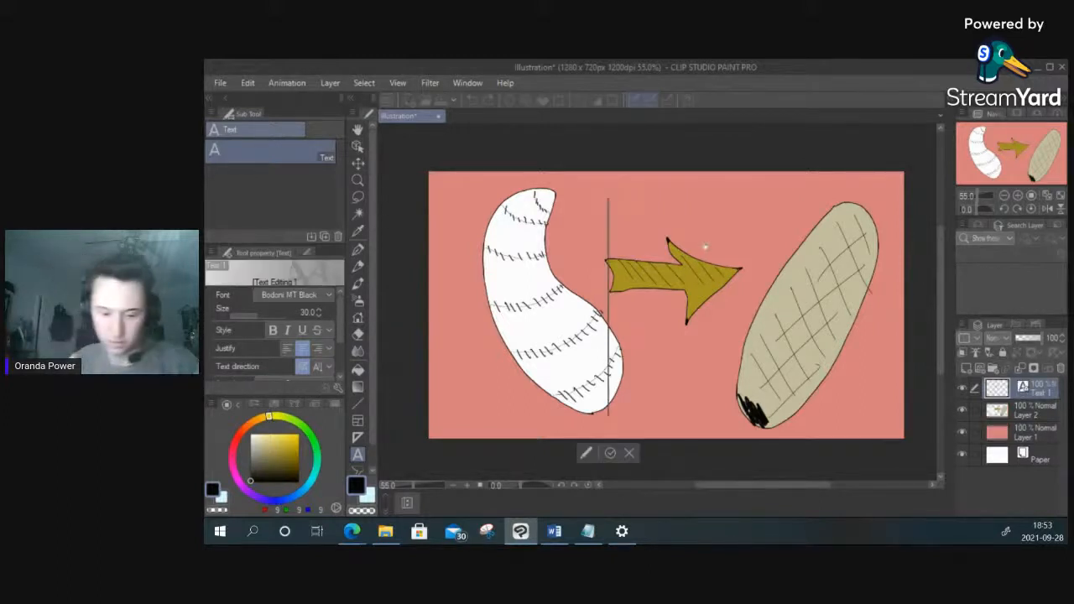
pyautogui.write('tran')
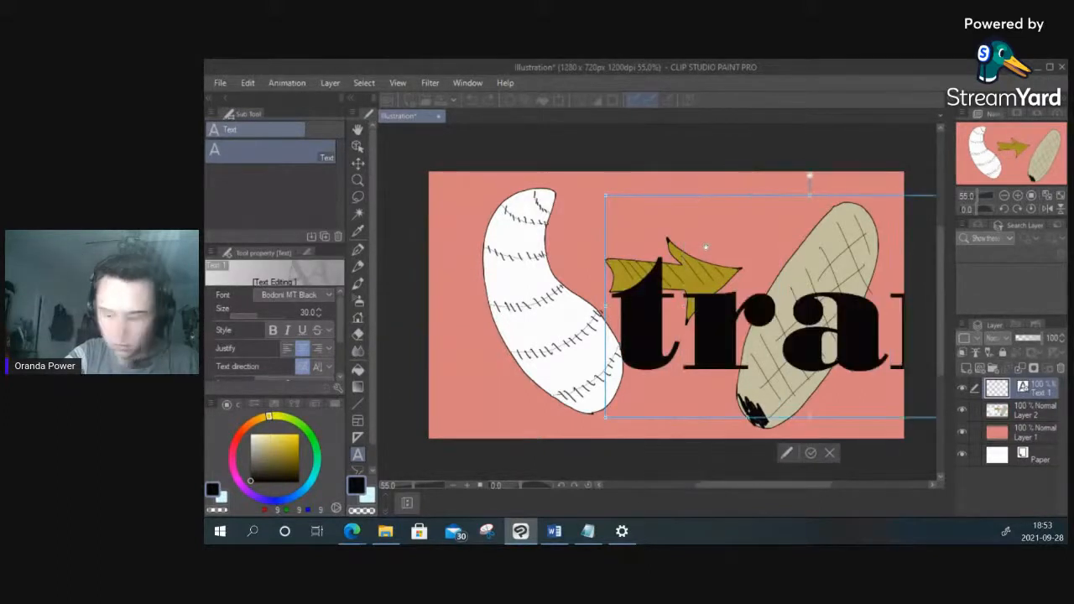
pyautogui.write('sfo')
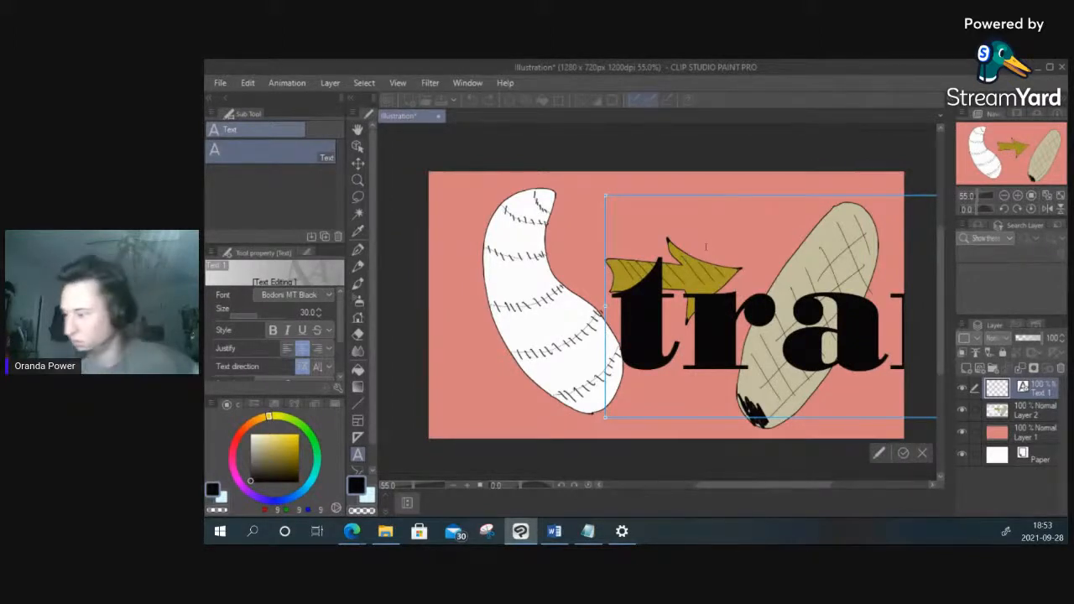
pyautogui.moveTo(605, 195); pyautogui.dragTo(601, 167)
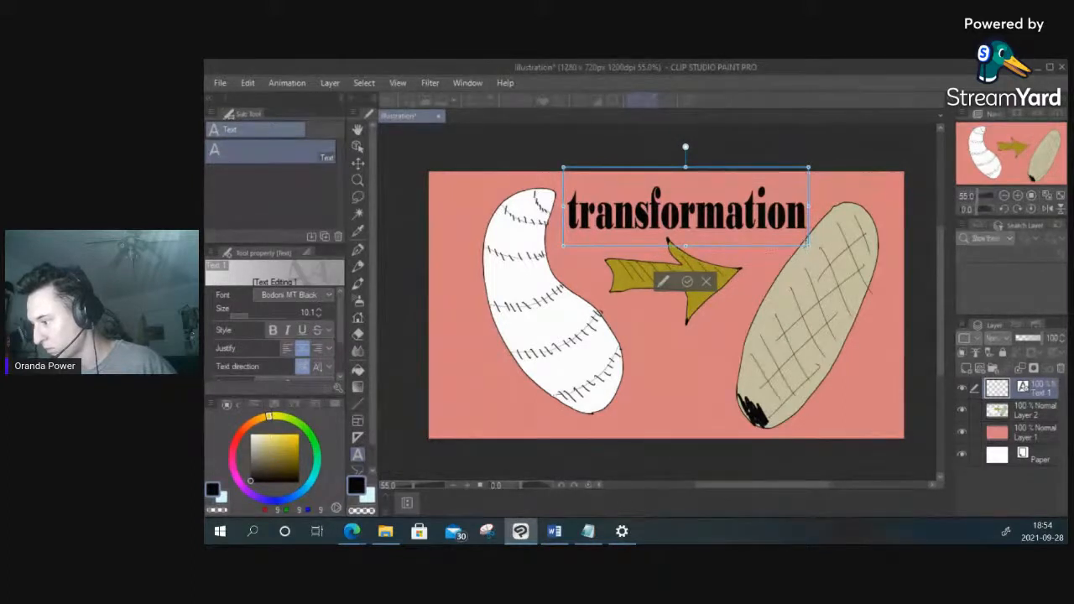
pyautogui.moveTo(807, 244)
pyautogui.mouseDown()
pyautogui.moveTo(795, 236)
pyautogui.moveTo(804, 233)
pyautogui.mouseUp()
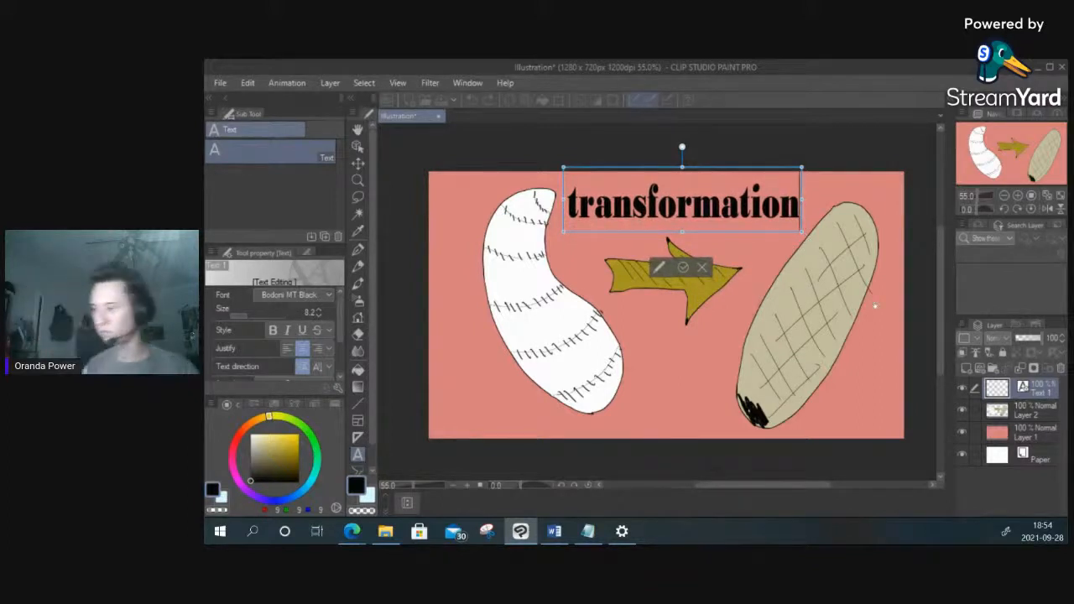
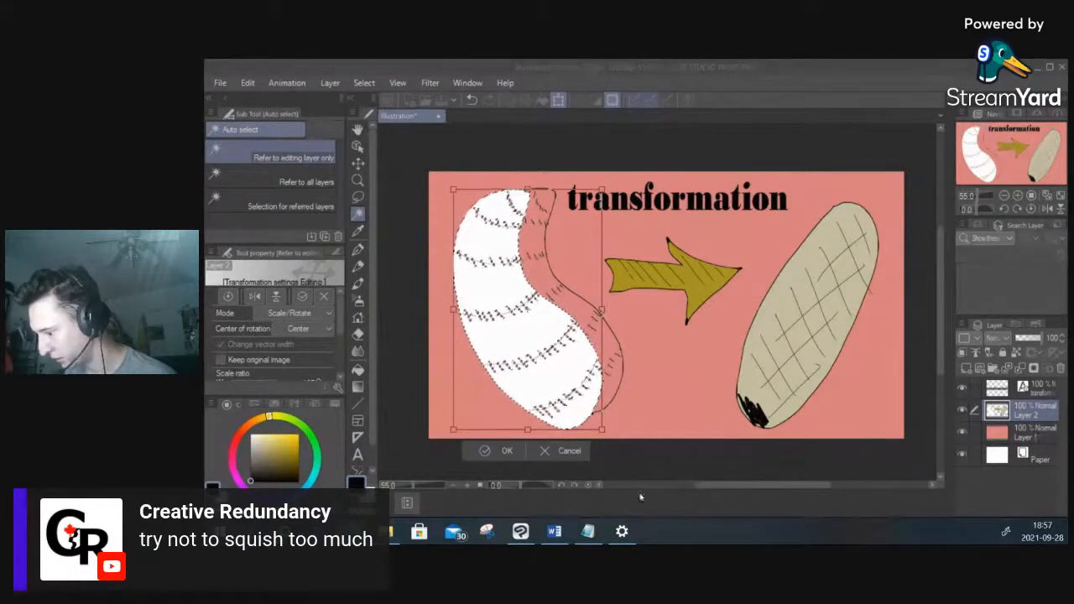
# Step: Try applying a slightly enlarged, left-shifted transformation to the larva's selected white areas on Layer 2, deselect, and undo both changes
pyautogui.click(507, 452)
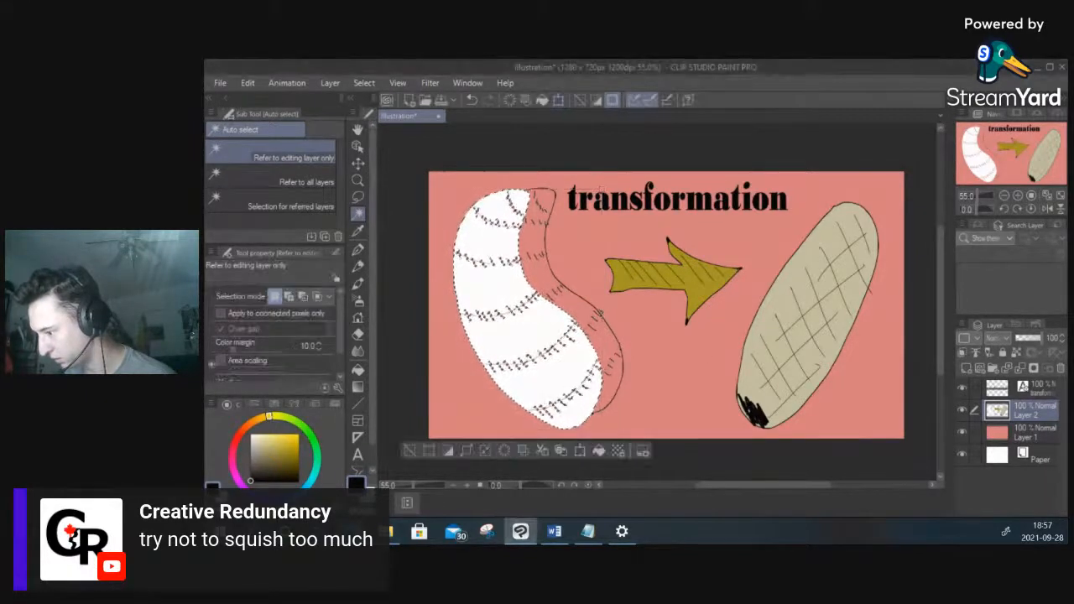
pyautogui.hotkey('ctrl', 'd')
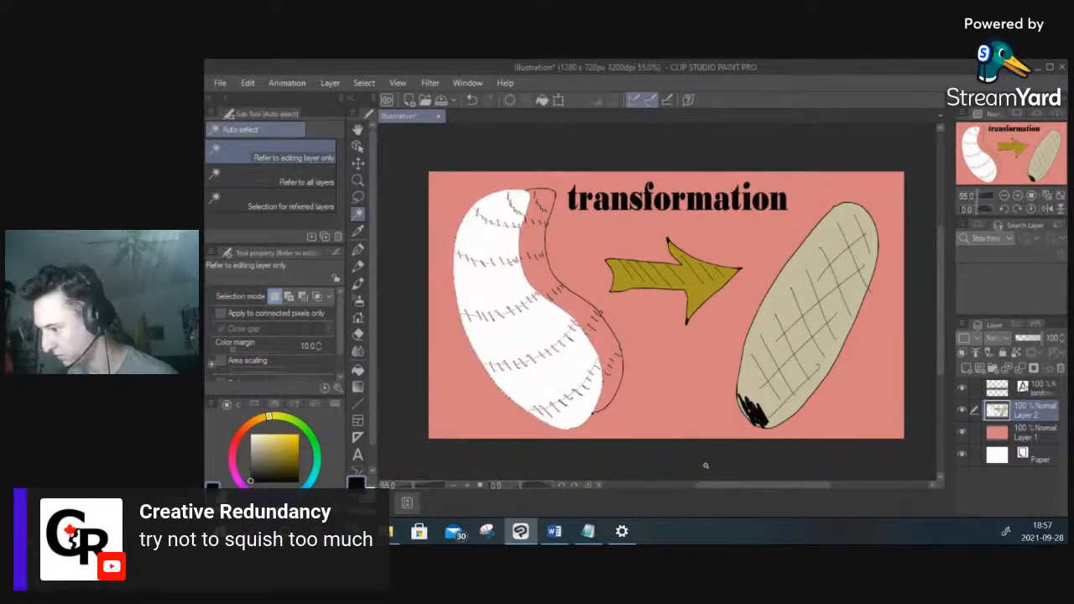
pyautogui.hotkey('ctrl', 'z')
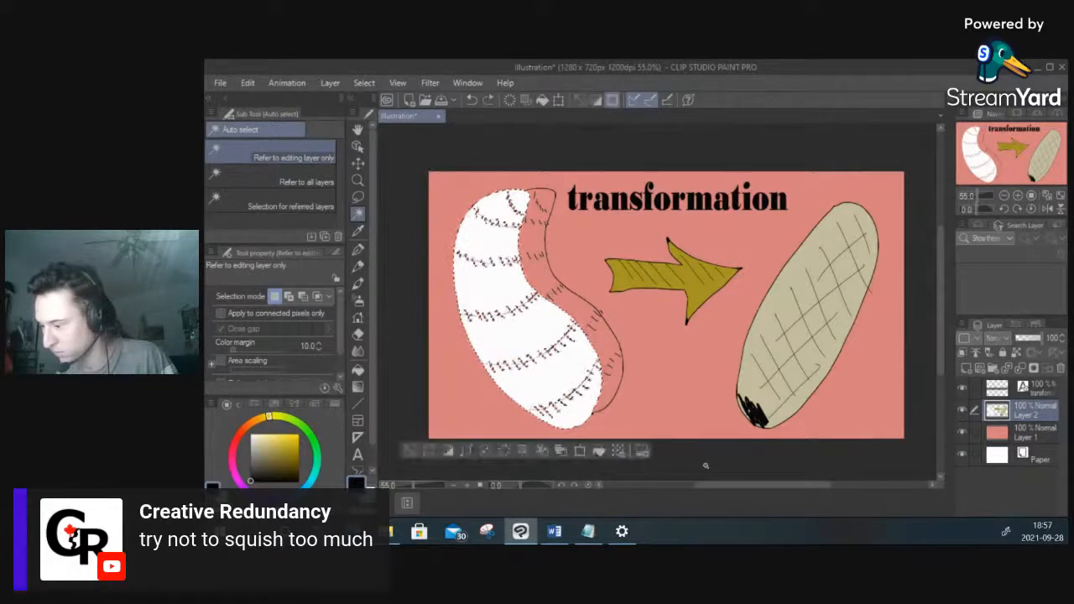
pyautogui.hotkey('ctrl', 'z')
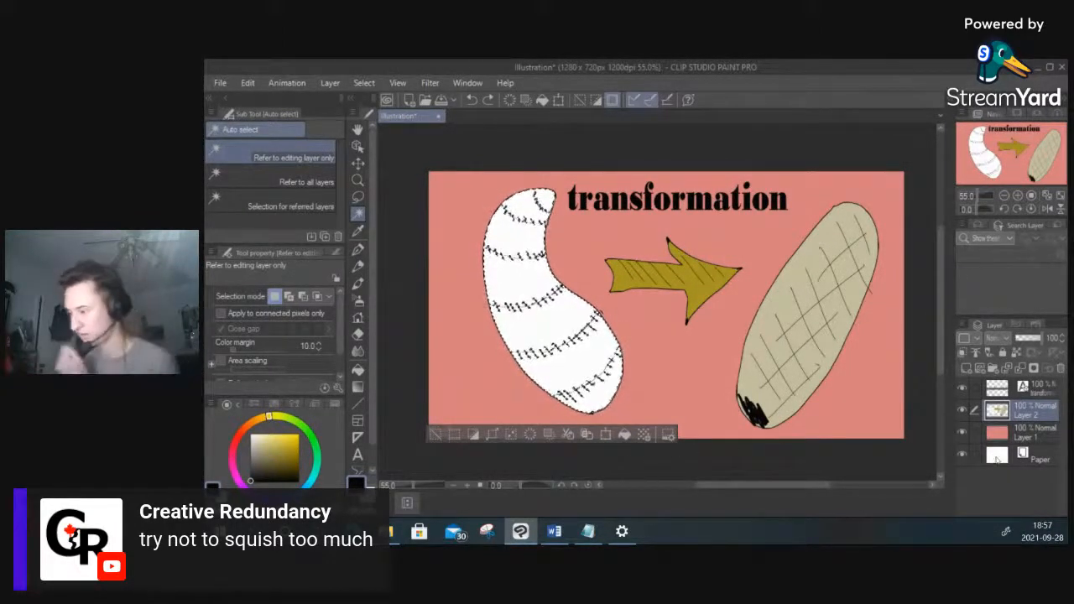
# Step: Try to shift the selected larva-shaped area of the pink background on Layer 1 to the left with a transformation
pyautogui.click(1019, 437)
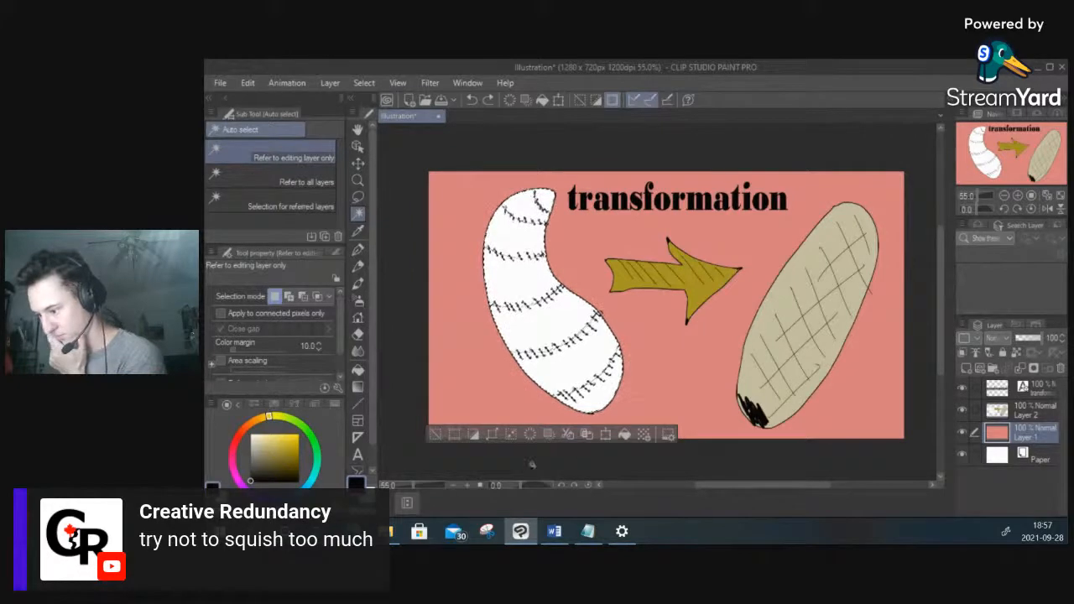
pyautogui.click(612, 436)
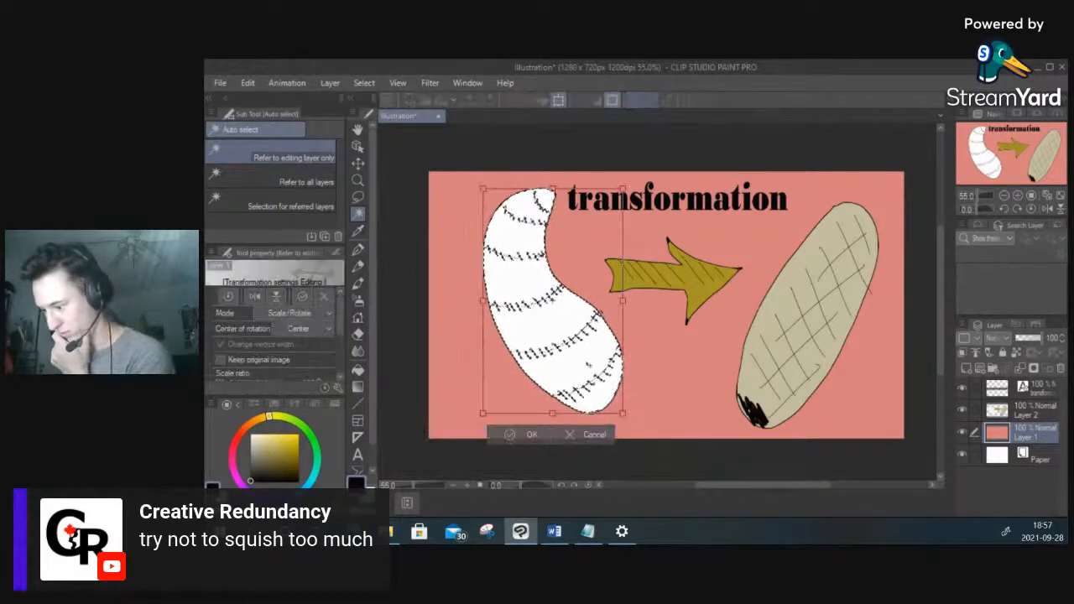
pyautogui.moveTo(588, 365); pyautogui.dragTo(557, 366)
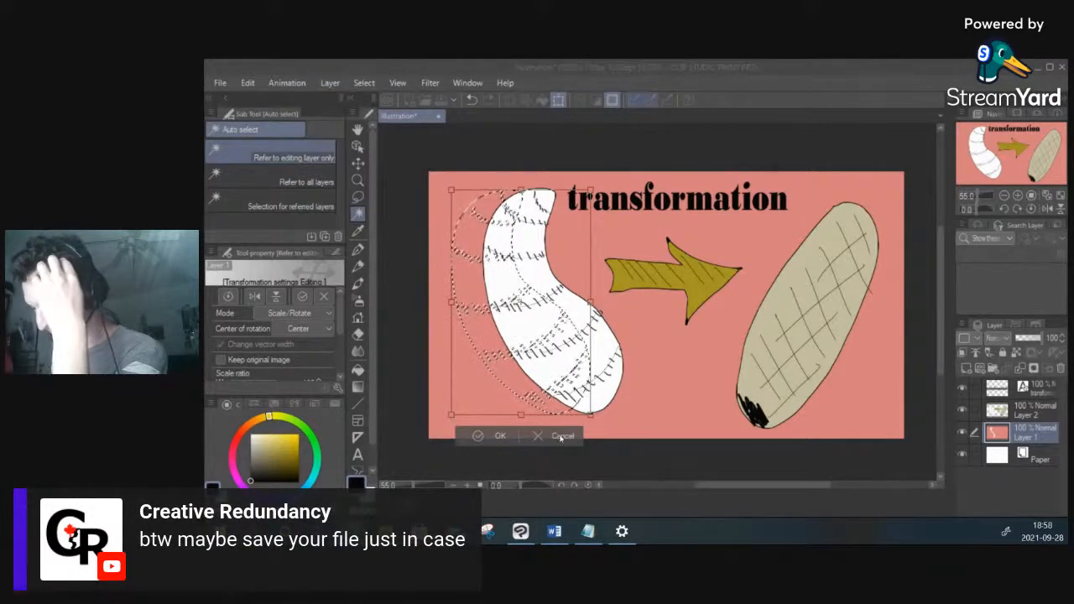
pyautogui.click(497, 436)
# Step: Save the illustration to the Bureau folder as a JPEG named "larvae", accepting the export settings
pyautogui.click(222, 83)
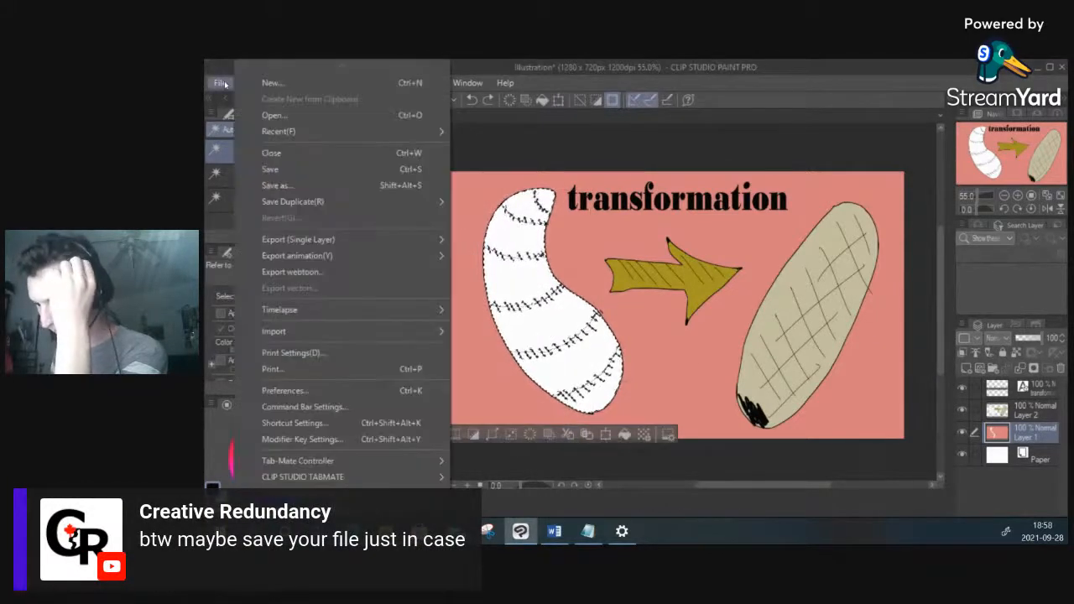
pyautogui.click(310, 163)
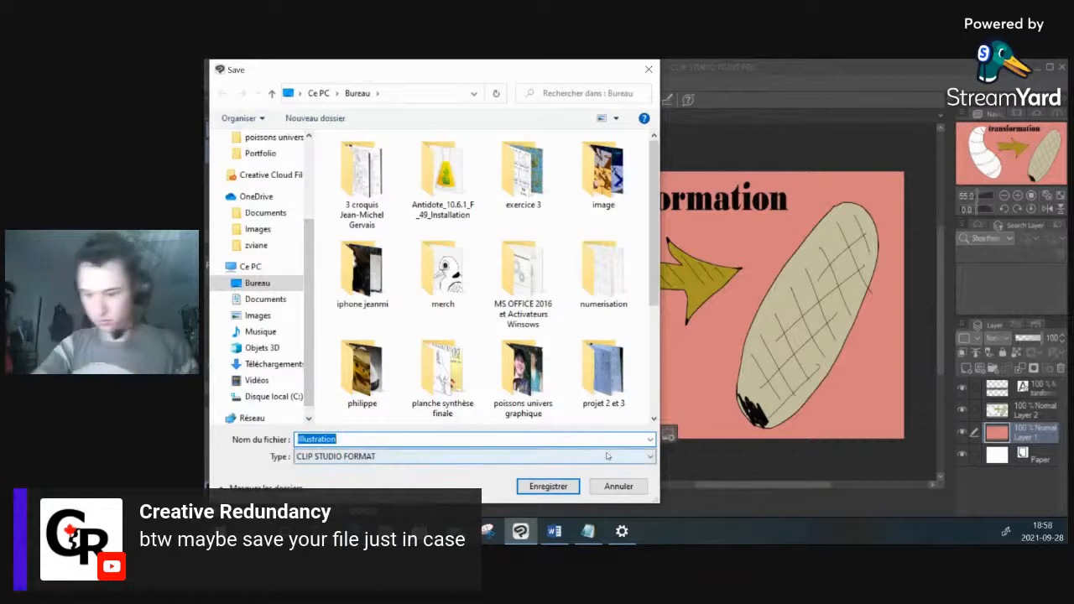
pyautogui.press('BackSpace')
pyautogui.write('larv')
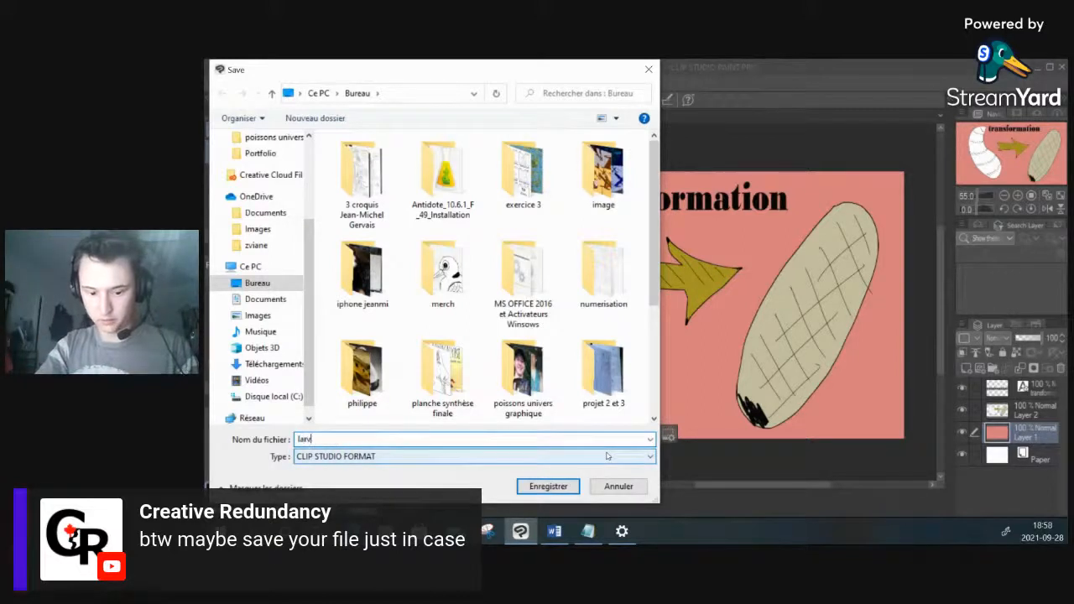
pyautogui.write('ae')
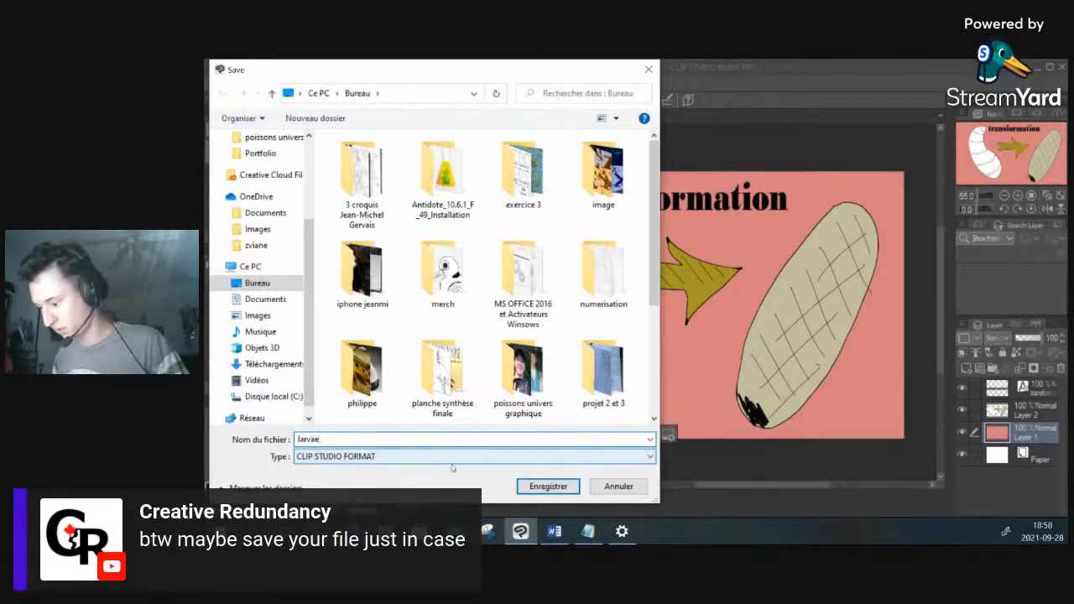
pyautogui.click(449, 459)
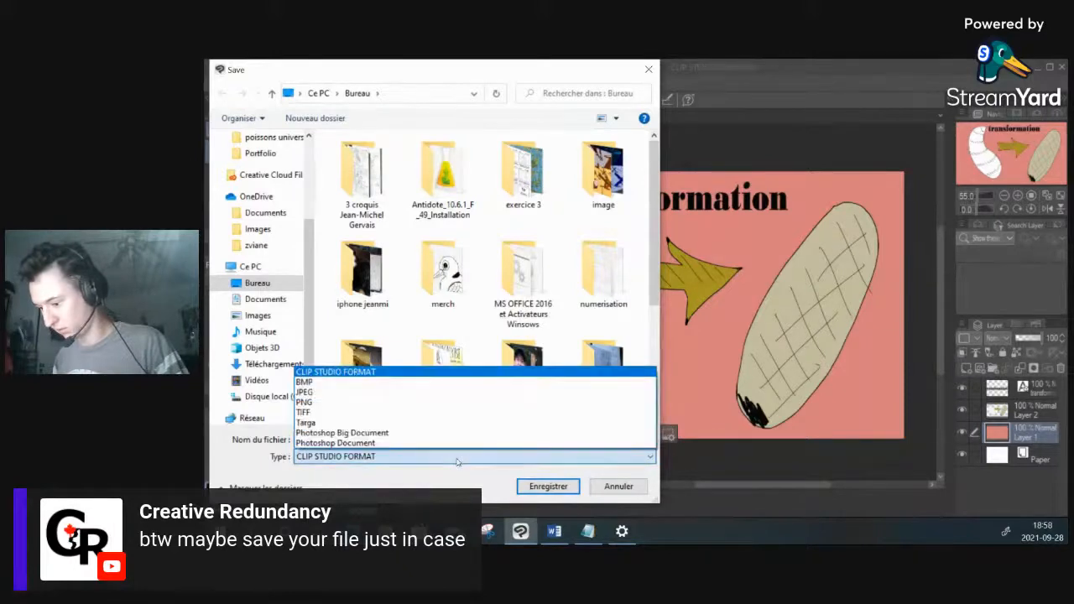
pyautogui.click(351, 392)
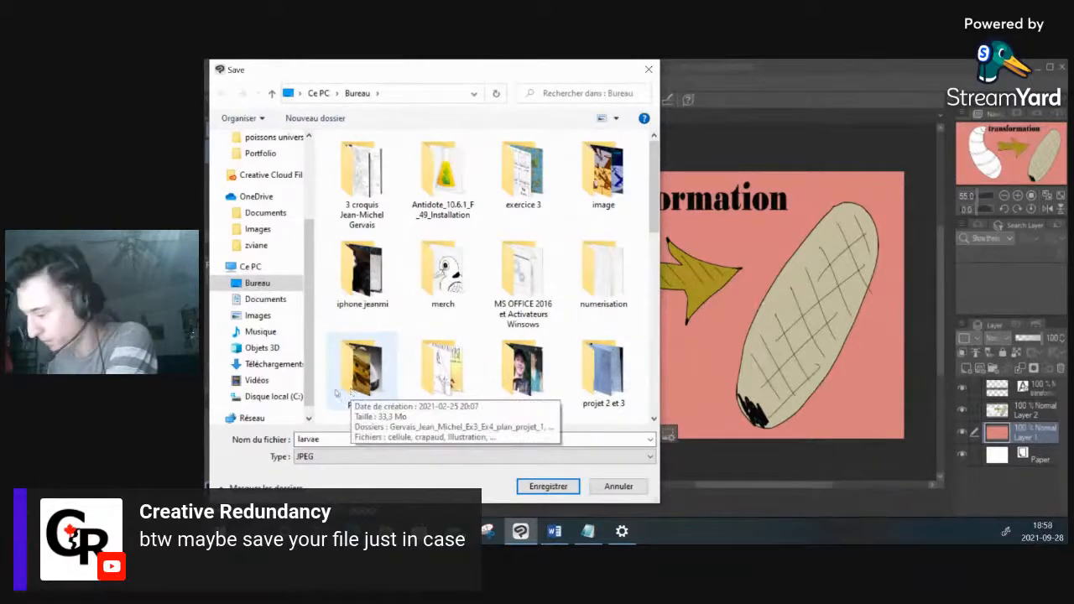
pyautogui.click(535, 486)
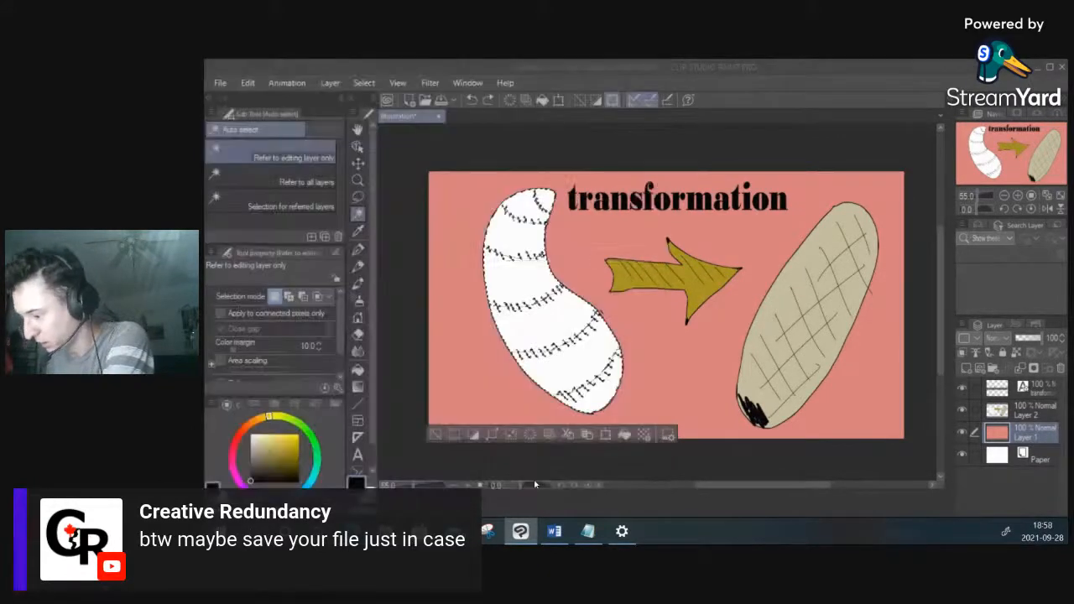
pyautogui.click(666, 243)
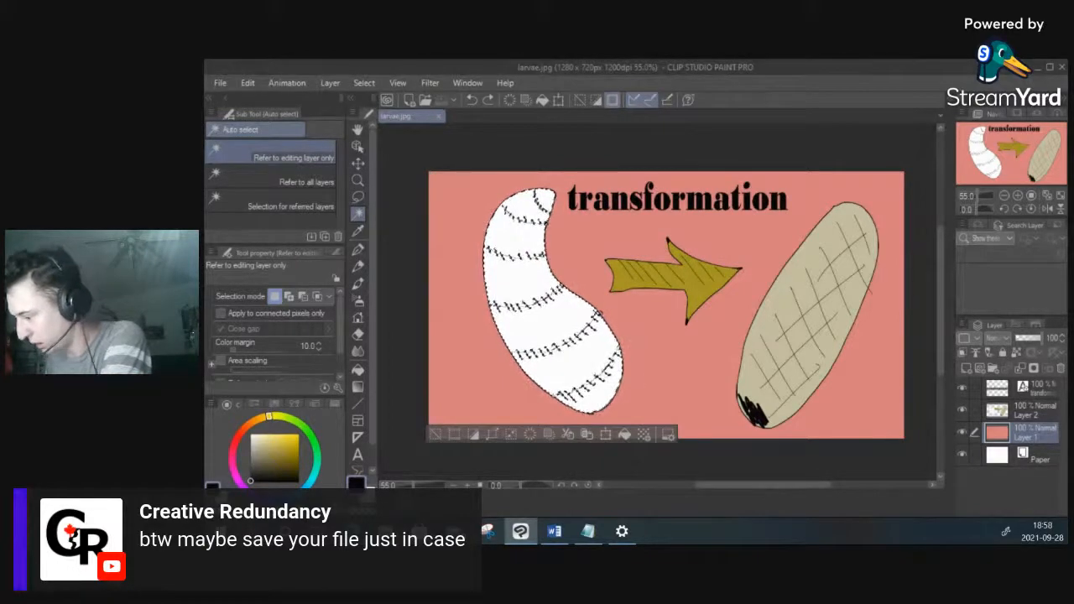
pyautogui.click(843, 279)
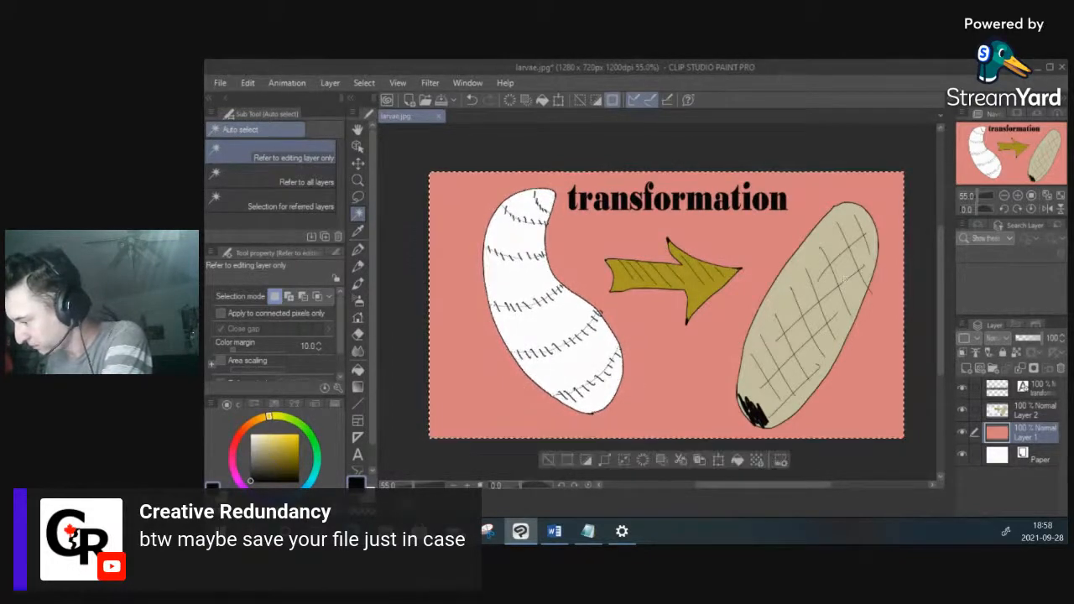
pyautogui.click(1031, 413)
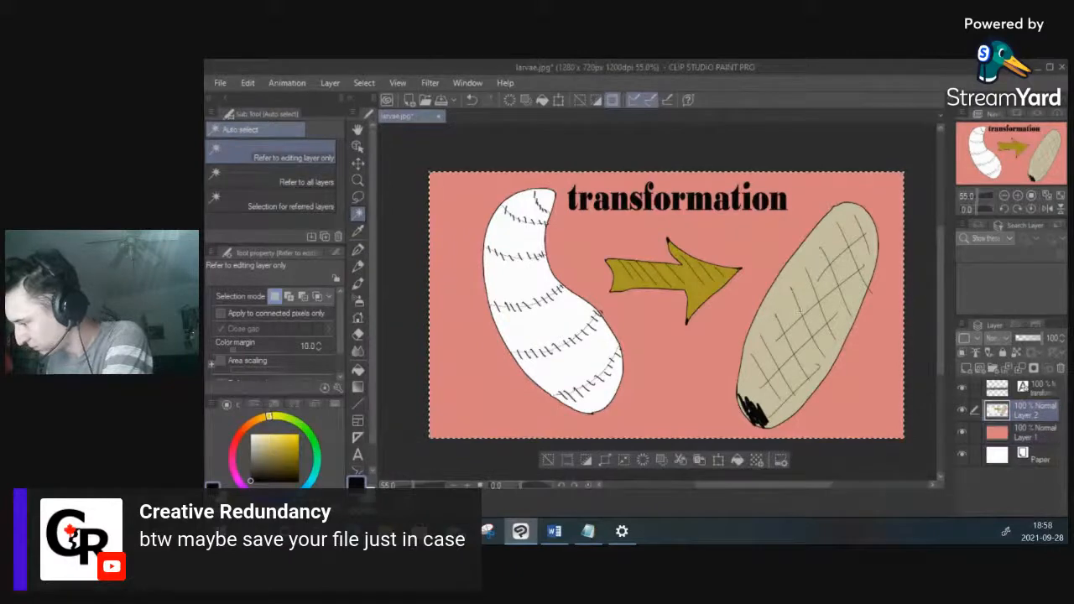
pyautogui.hotkey('ctrl', 'z')
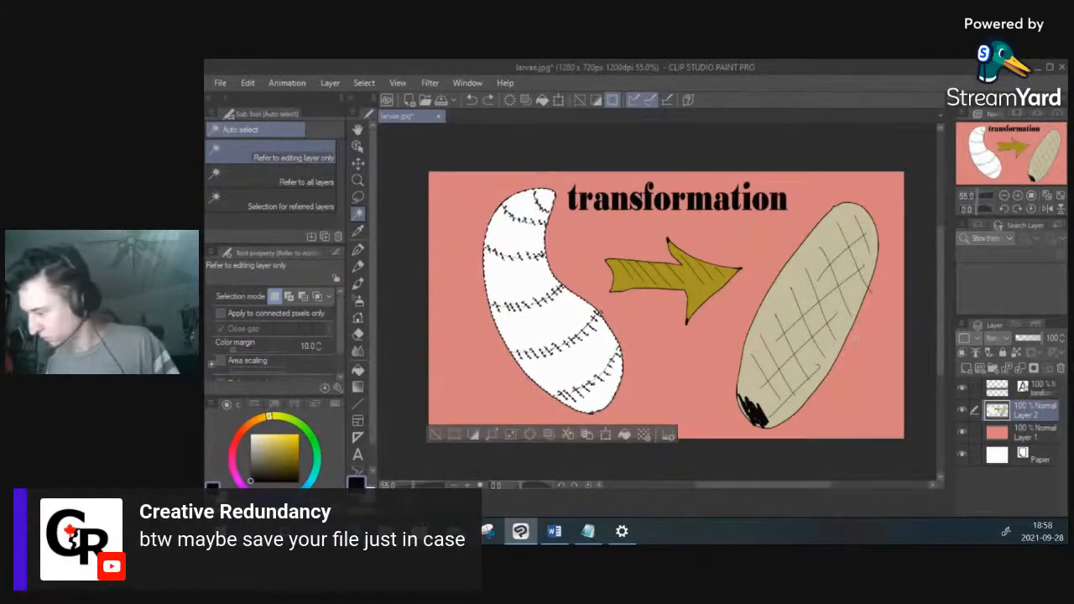
# Step: Try to shift the cocoon's selected beige areas on Layer 2 very slightly to the right with a transformation
pyautogui.click(797, 386)
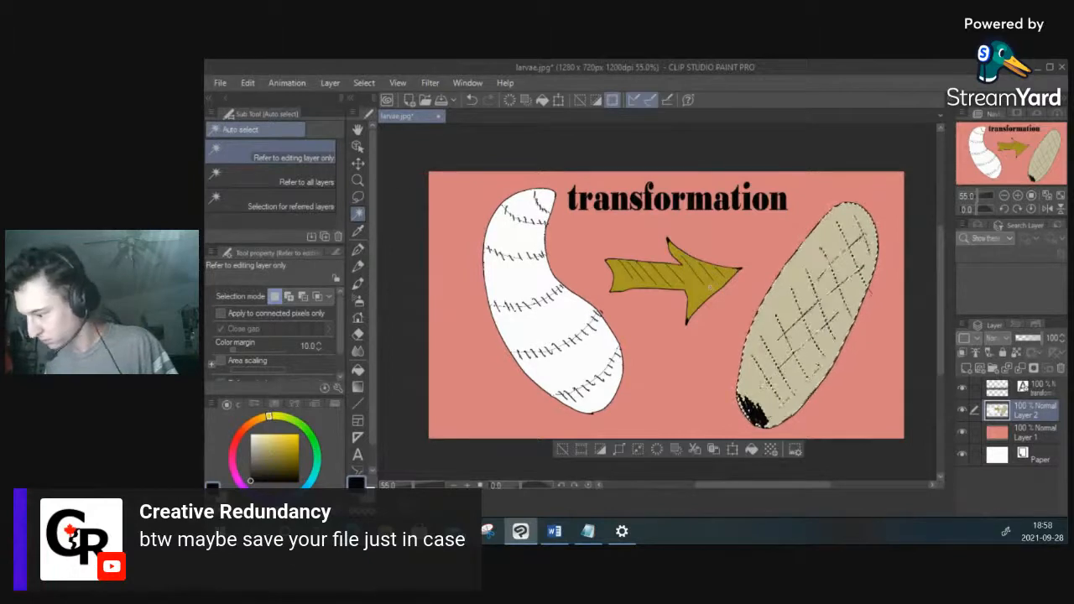
pyautogui.hotkey('ctrl', 't')
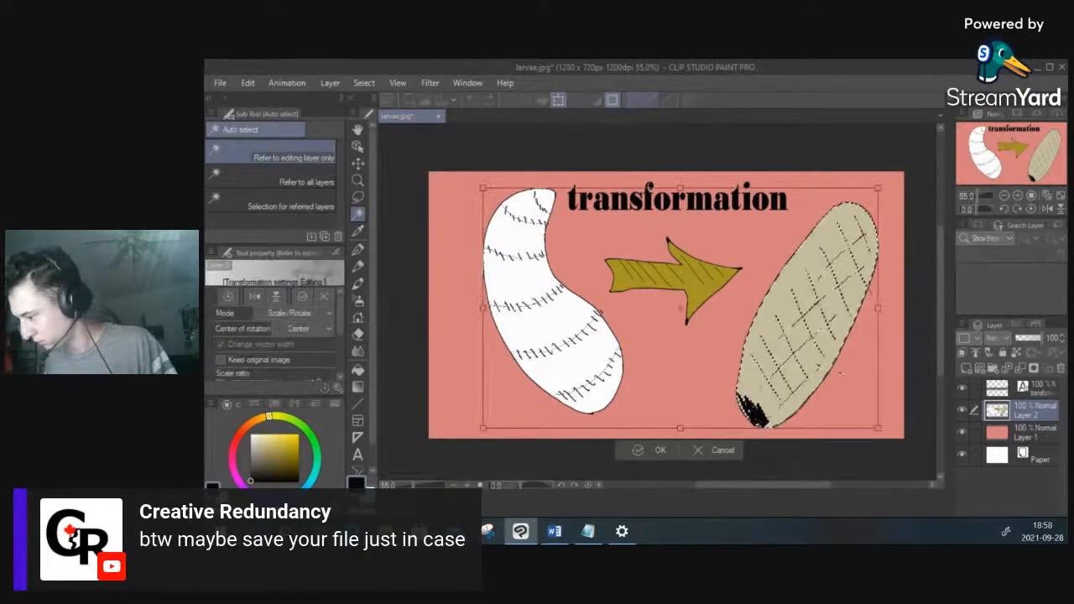
pyautogui.moveTo(842, 427)
pyautogui.mouseDown()
pyautogui.moveTo(881, 416)
pyautogui.moveTo(851, 433)
pyautogui.moveTo(844, 427)
pyautogui.mouseUp()
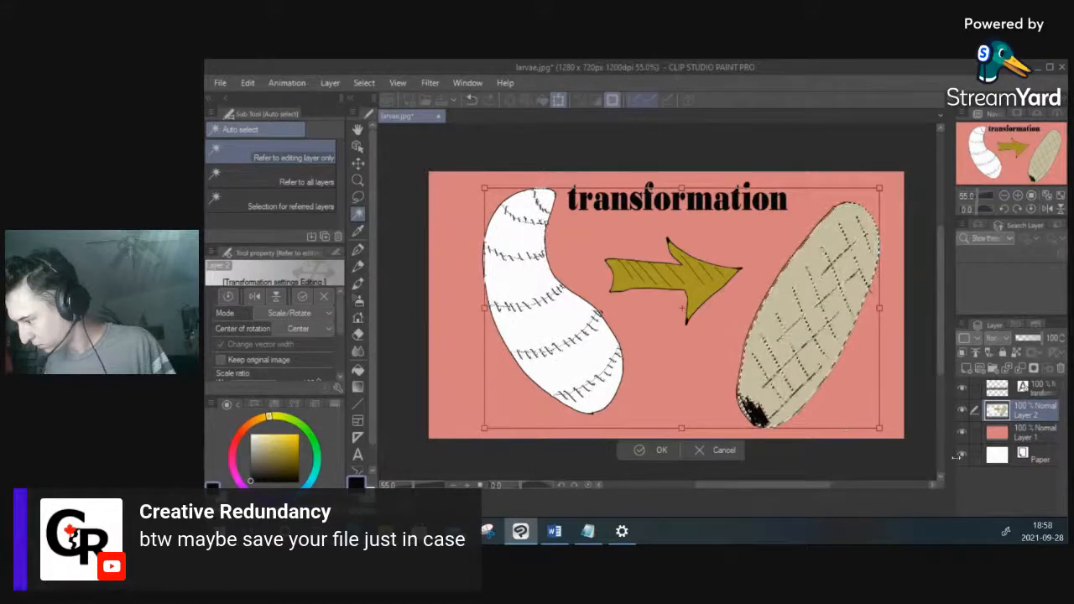
pyautogui.click(659, 450)
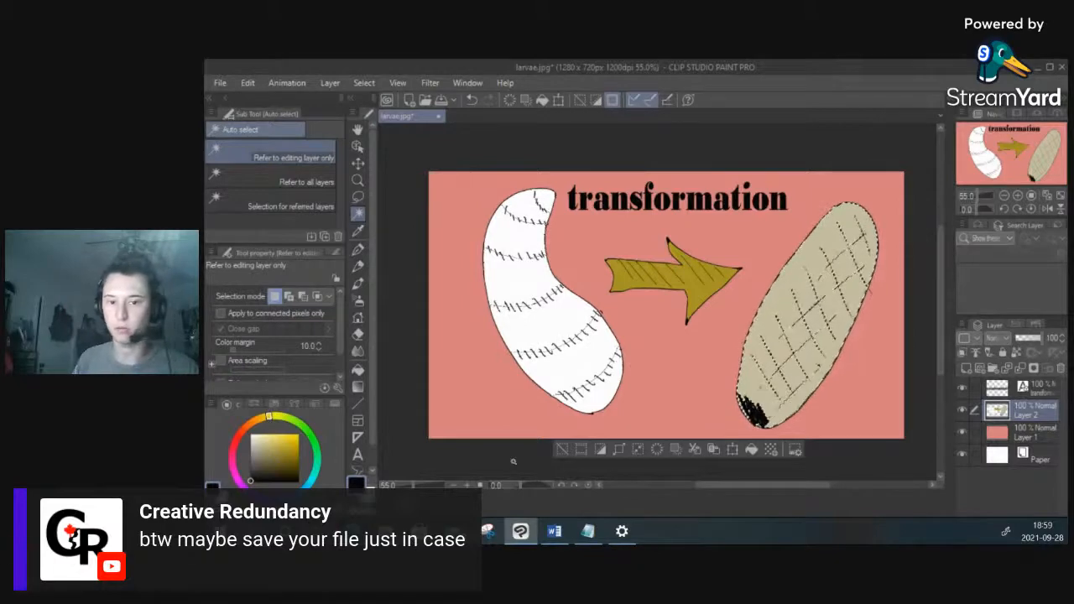
# Step: Clear the selection around the cocoon's beige areas
pyautogui.click(357, 163)
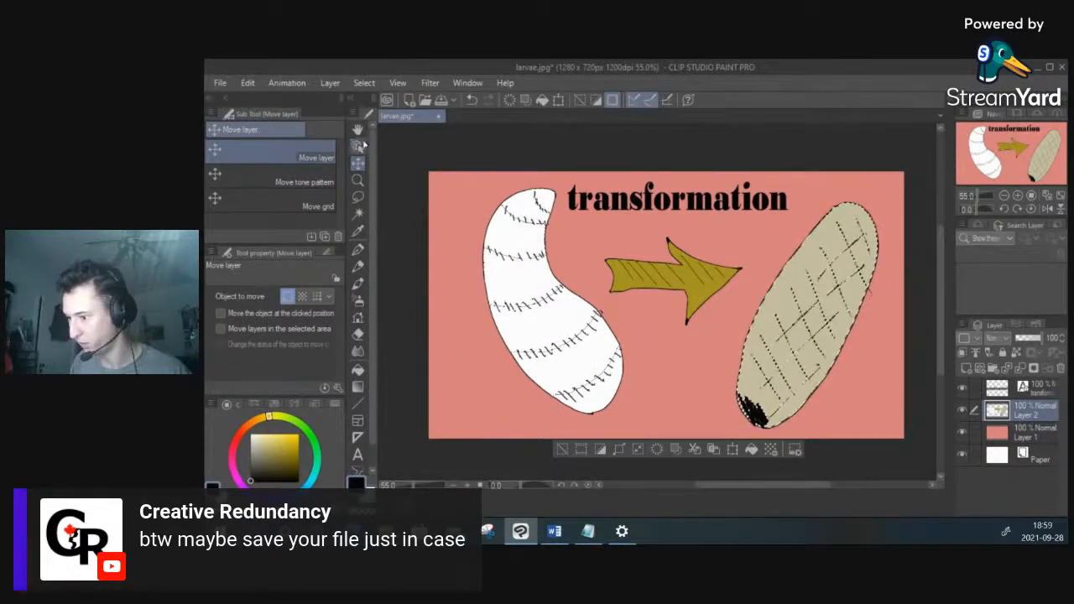
pyautogui.click(358, 248)
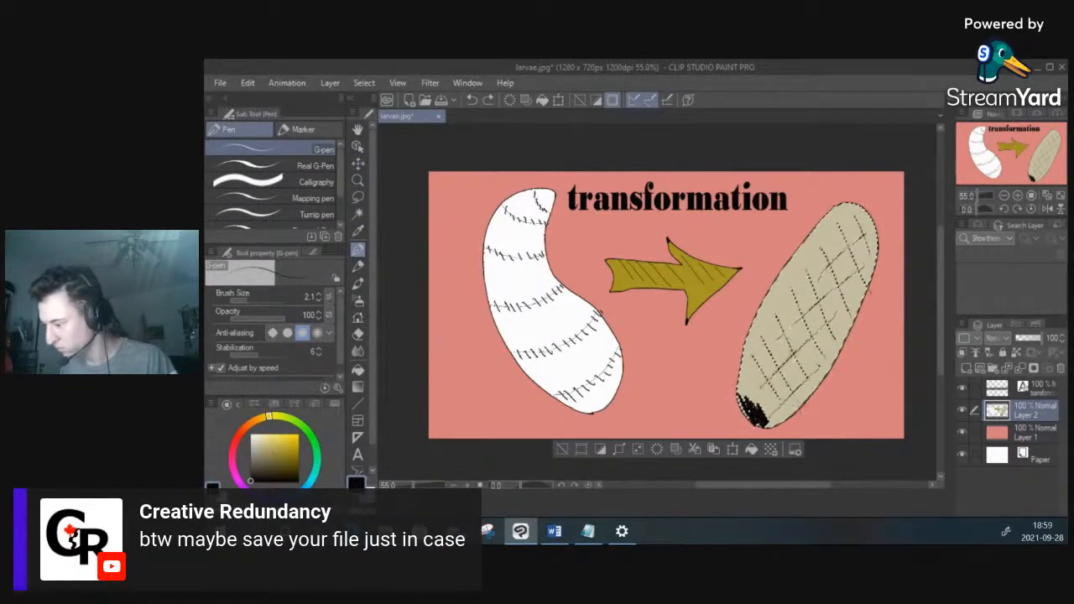
pyautogui.click(561, 449)
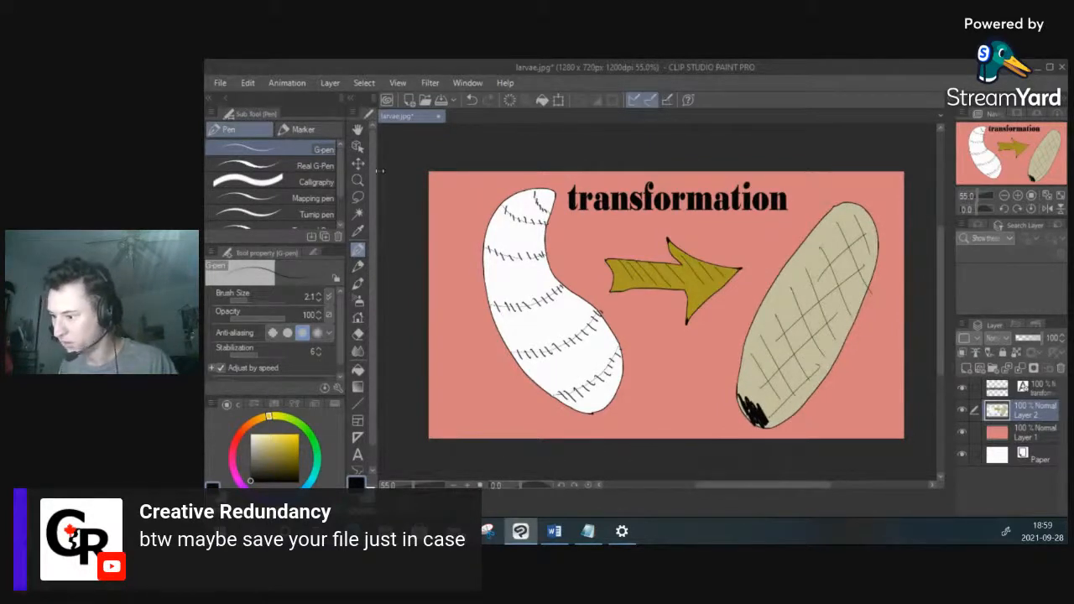
# Step: Move the "transformation" title slightly down and to the right, just above the arrow, and finish the text editing
pyautogui.click(357, 454)
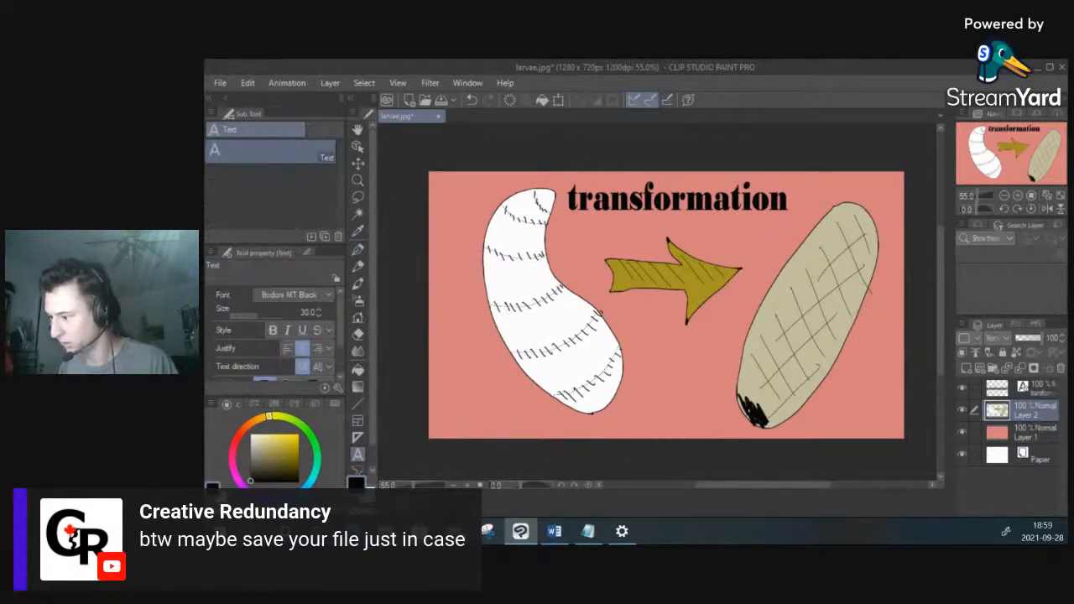
pyautogui.click(610, 195)
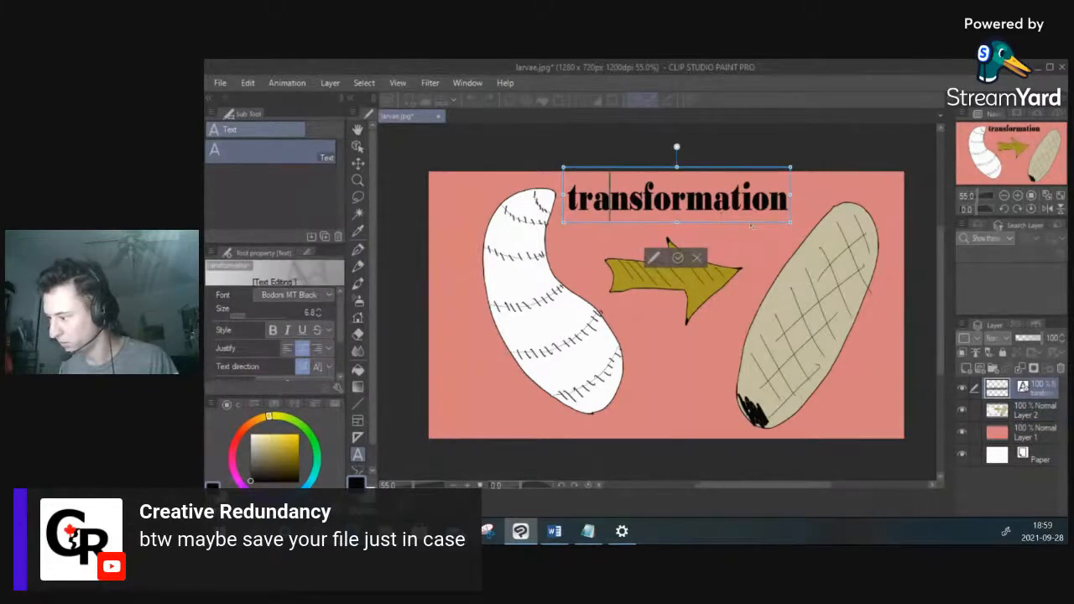
pyautogui.moveTo(752, 222); pyautogui.dragTo(767, 237)
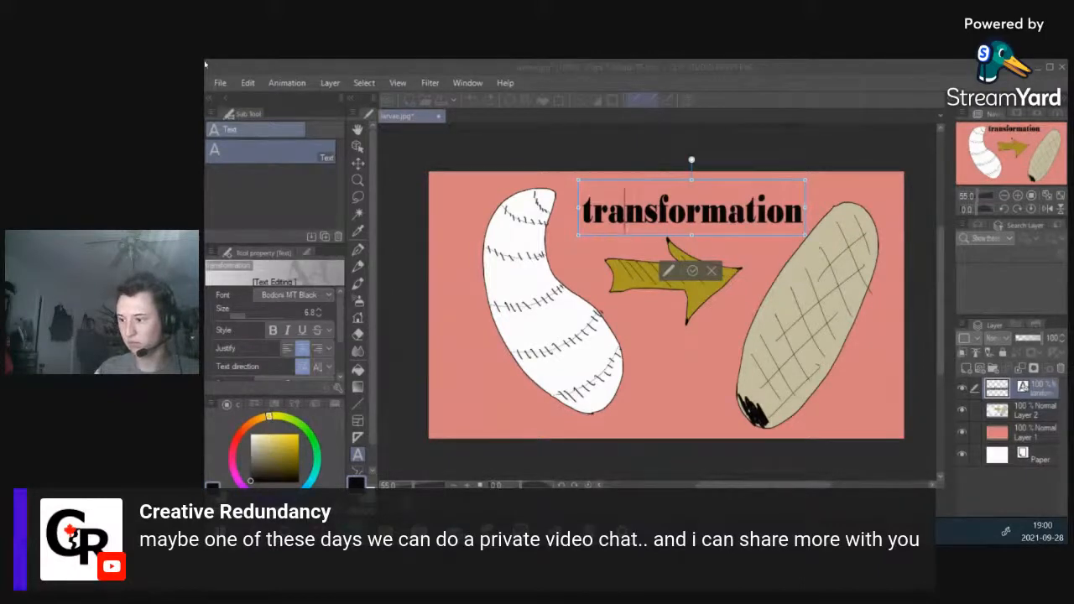
pyautogui.click(220, 84)
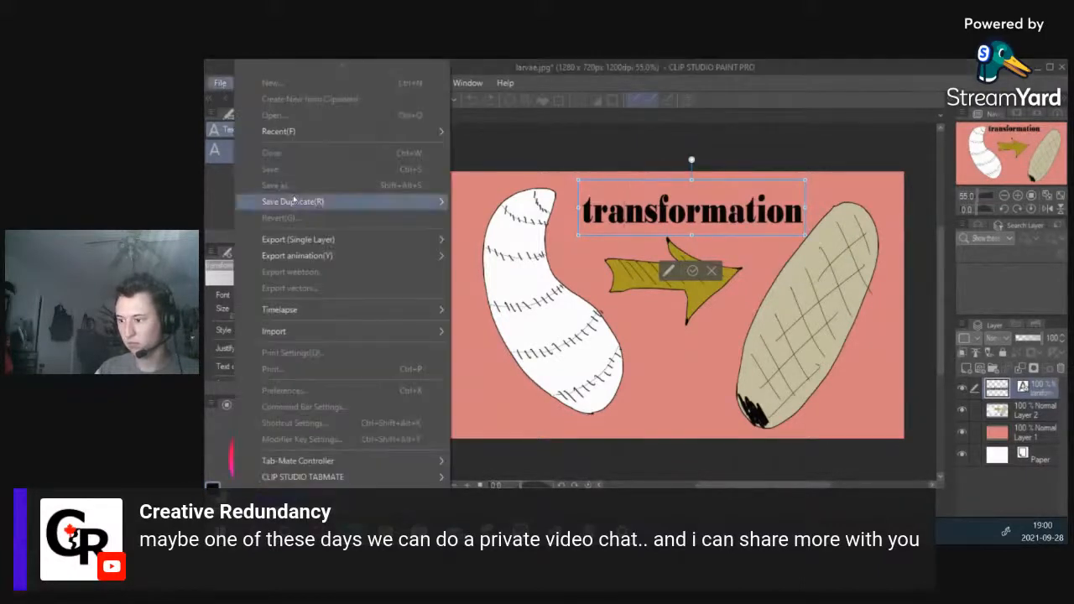
pyautogui.press('Escape')
pyautogui.click(623, 472)
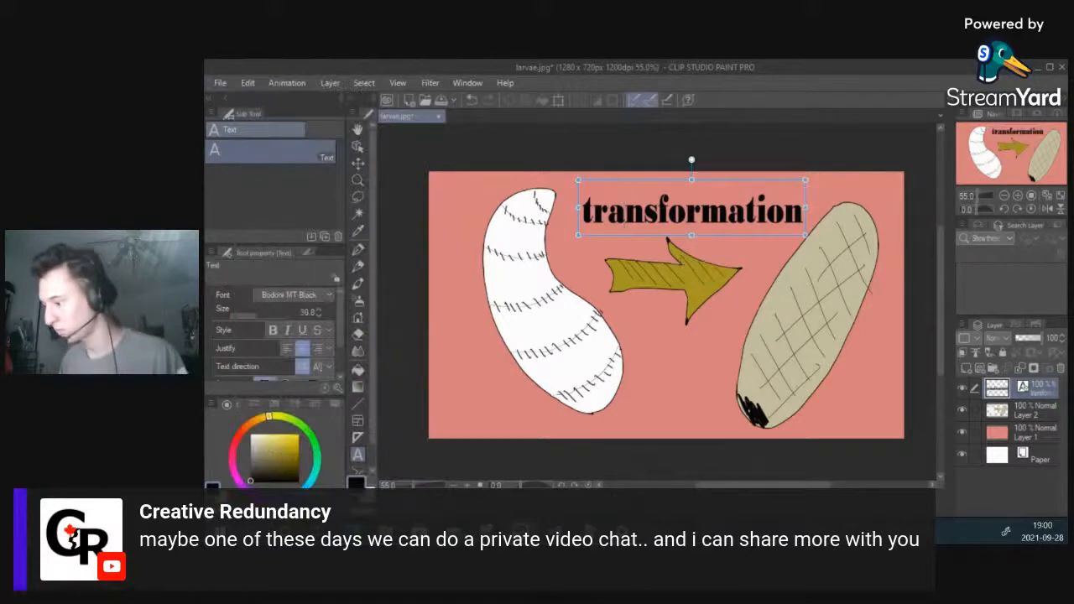
pyautogui.click(401, 165)
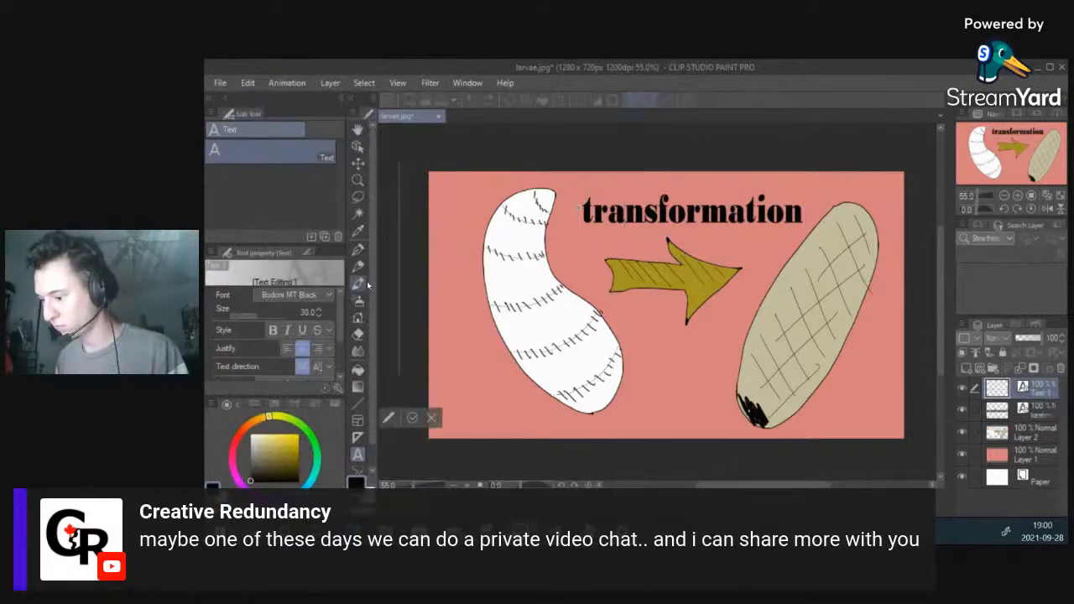
pyautogui.click(357, 250)
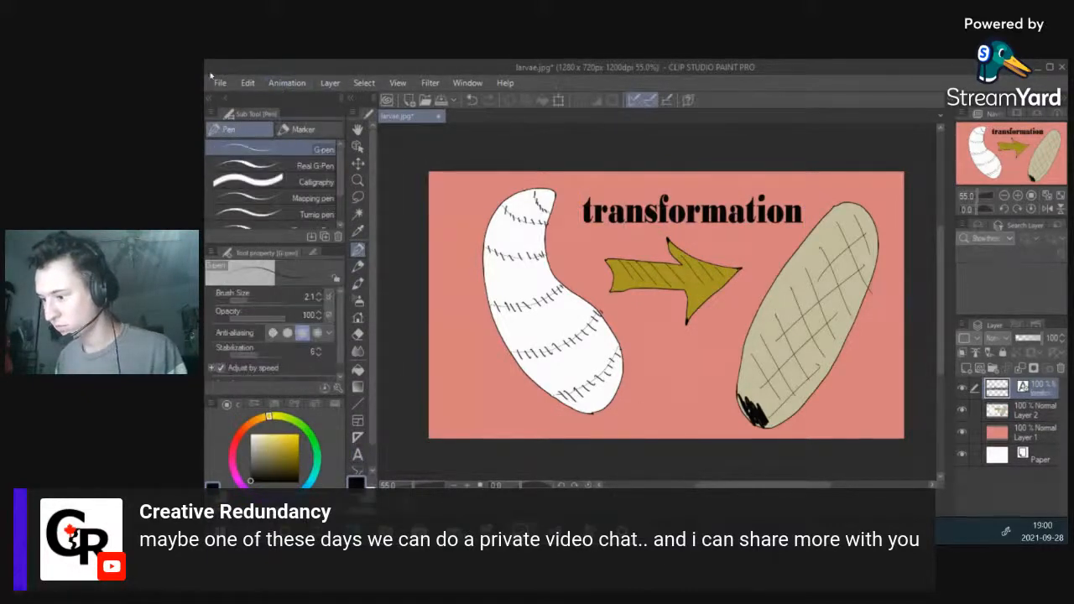
# Step: Save the updated illustration as a JPEG over the existing larvae.jpg, accepting the export settings
pyautogui.click(220, 82)
pyautogui.click(276, 173)
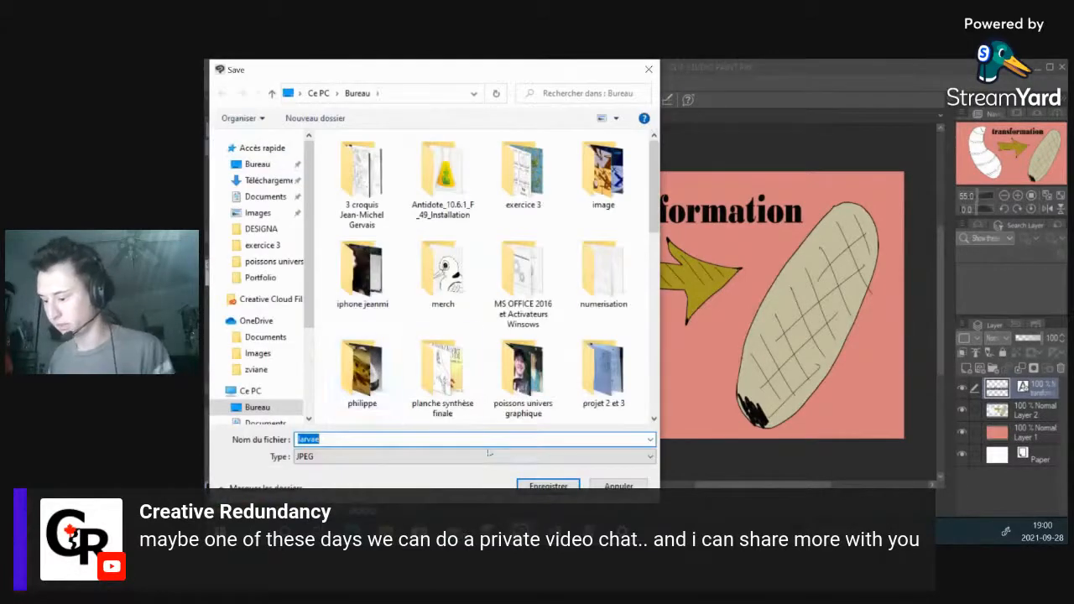
pyautogui.click(548, 486)
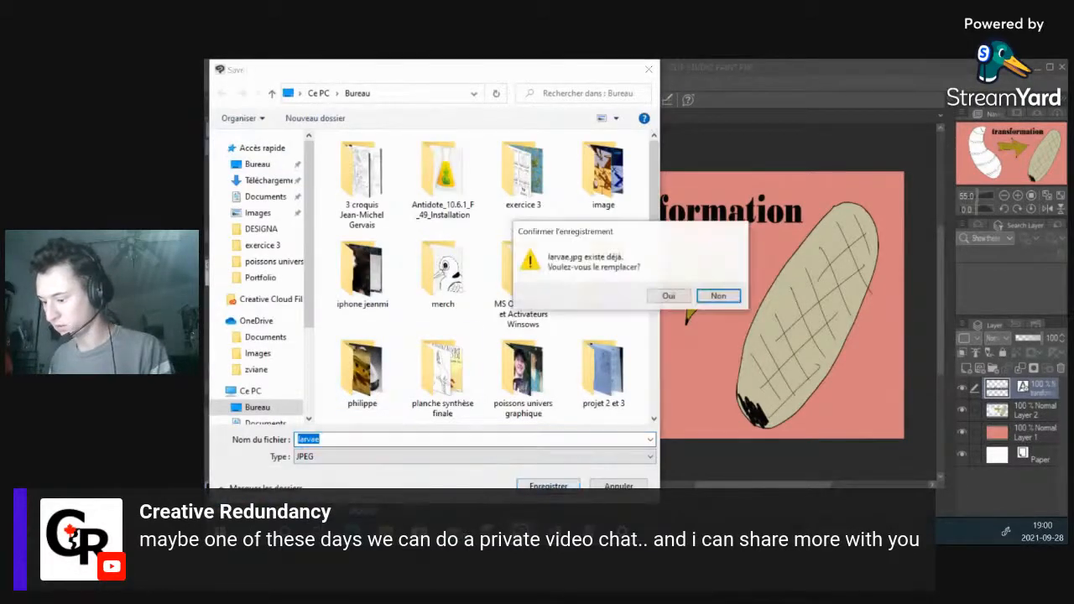
pyautogui.click(669, 298)
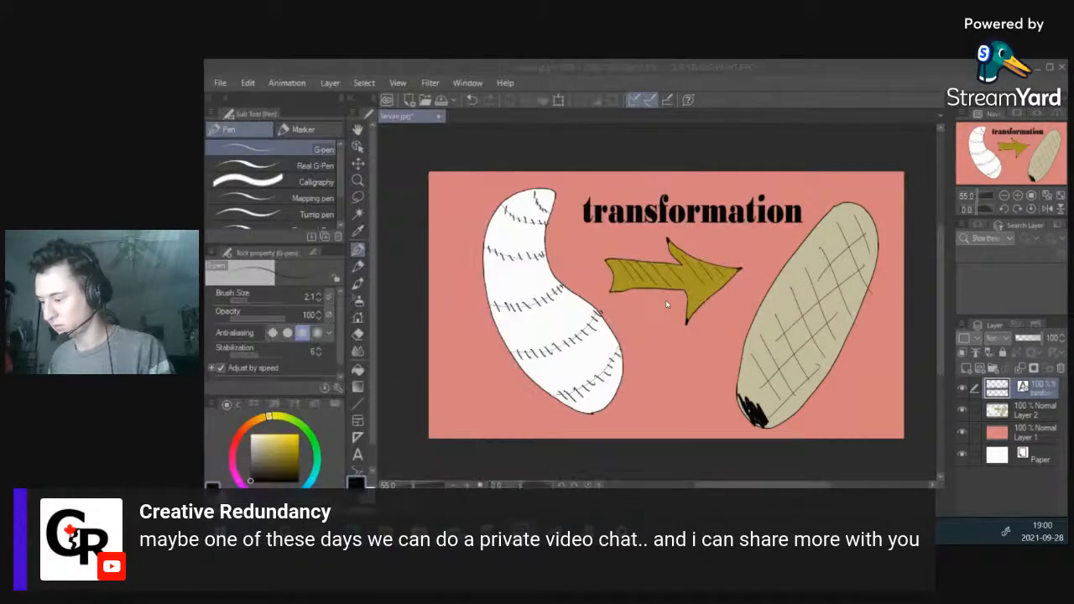
pyautogui.click(685, 243)
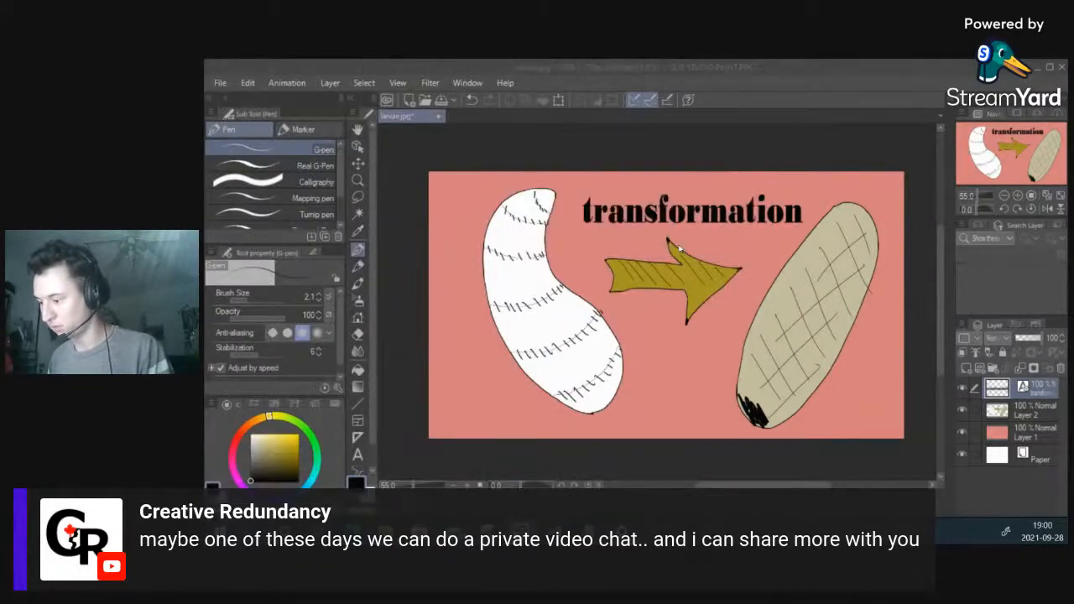
# Step: Start a new illustration file
pyautogui.click(220, 82)
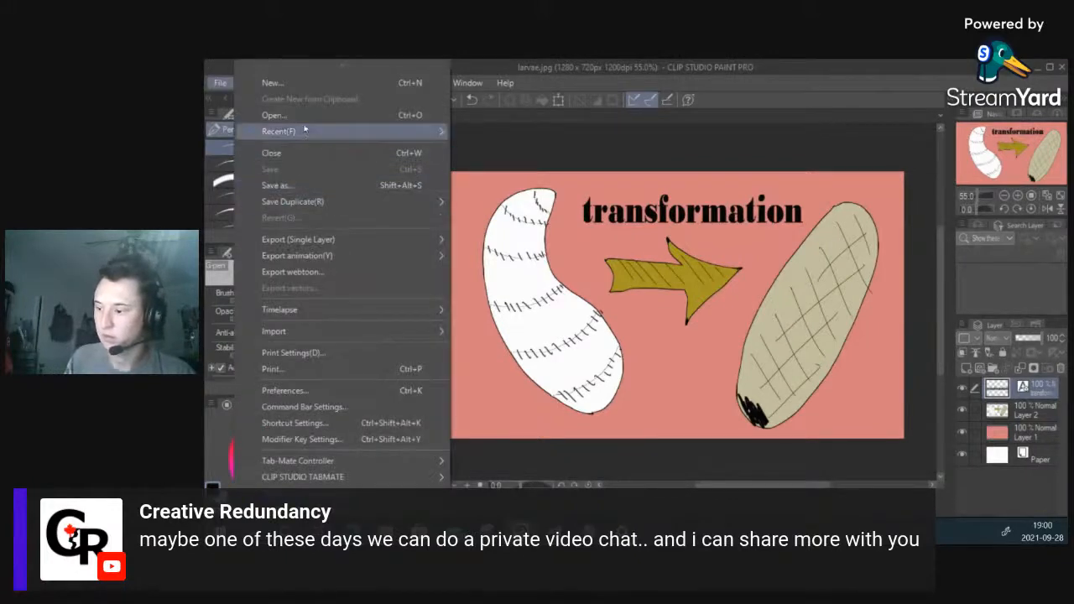
pyautogui.click(296, 83)
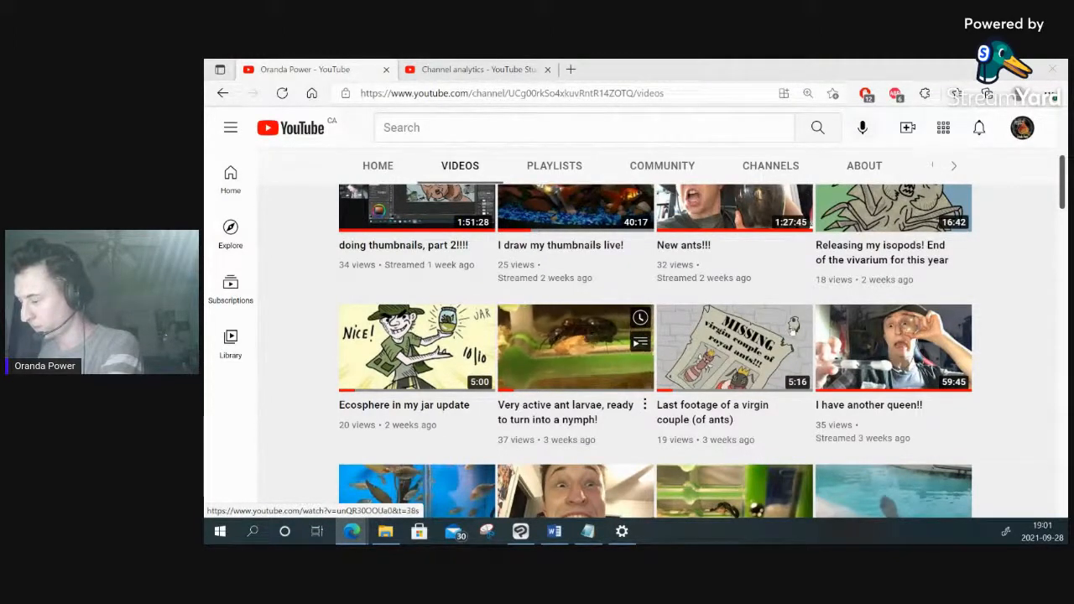
# Step: Switch back to Clip Studio Paint and create the new 1280 x 720 px illustration at 1200 dpi
pyautogui.scroll(-2, 881, 330)
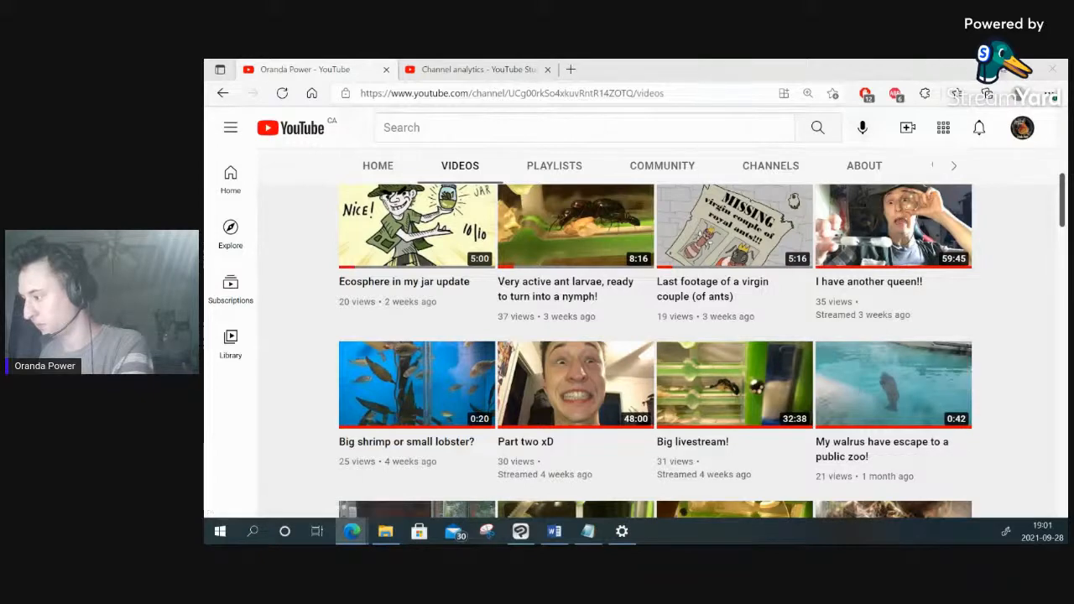
pyautogui.hotkey('alt', 'Tab')
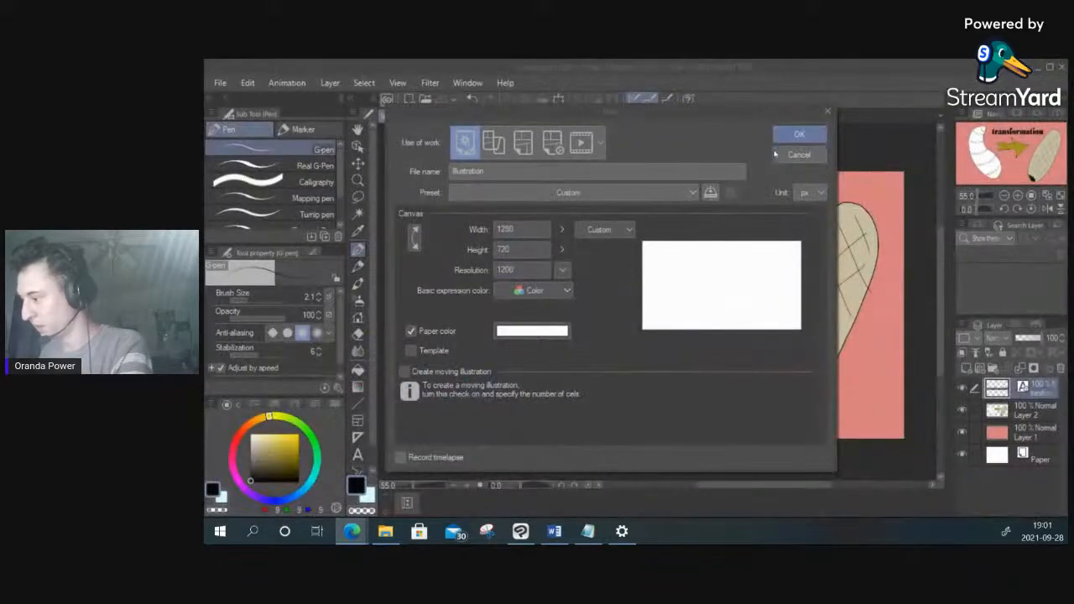
pyautogui.click(792, 135)
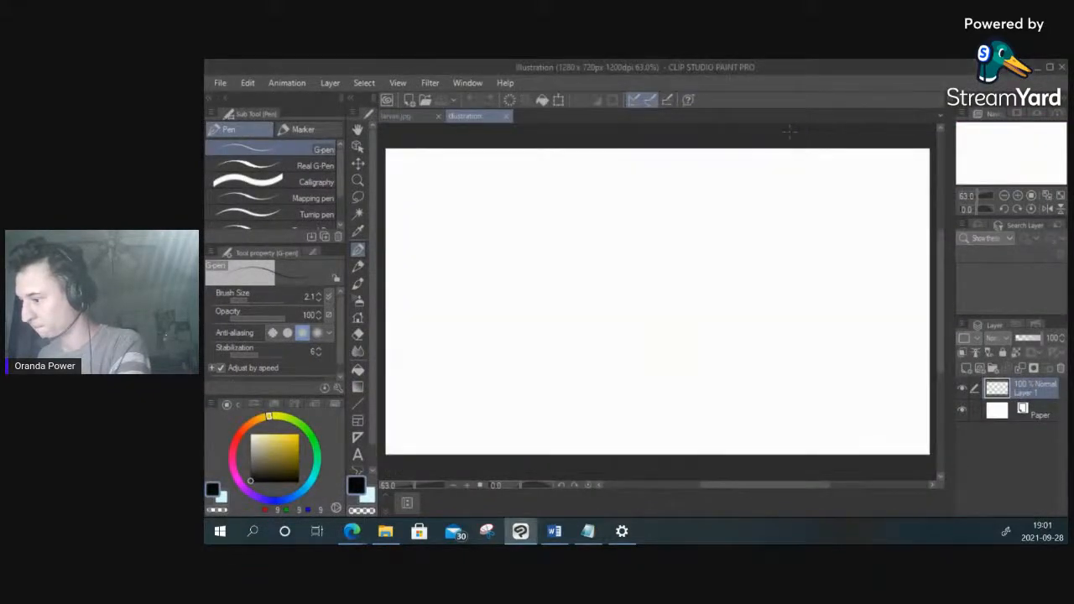
pyautogui.scroll(-1, 725, 249)
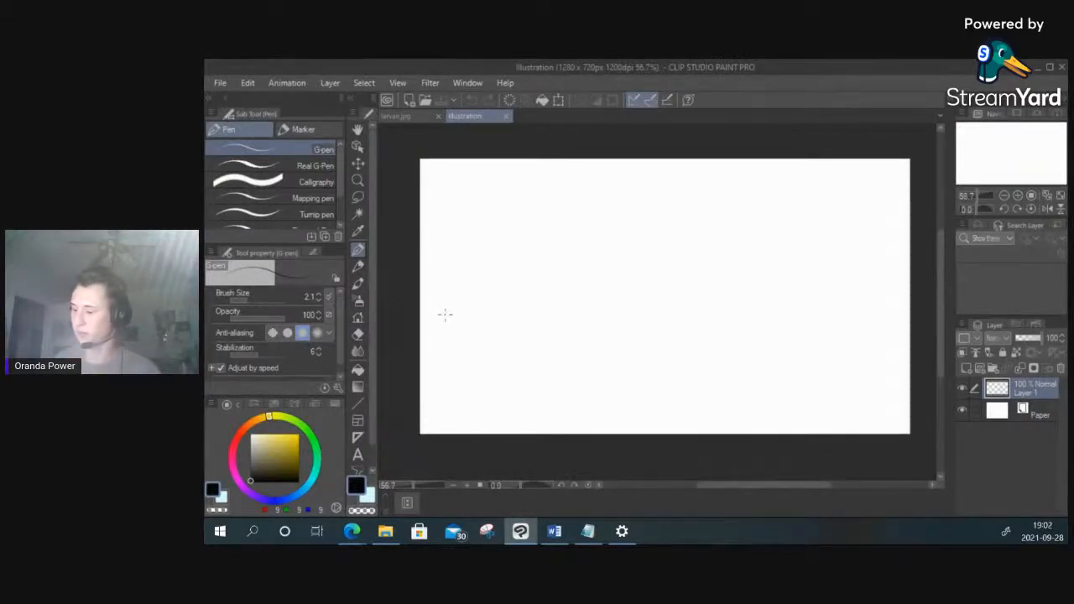
# Step: Rename the drawing layer above the paper as "background color"
pyautogui.doubleClick(1042, 394)
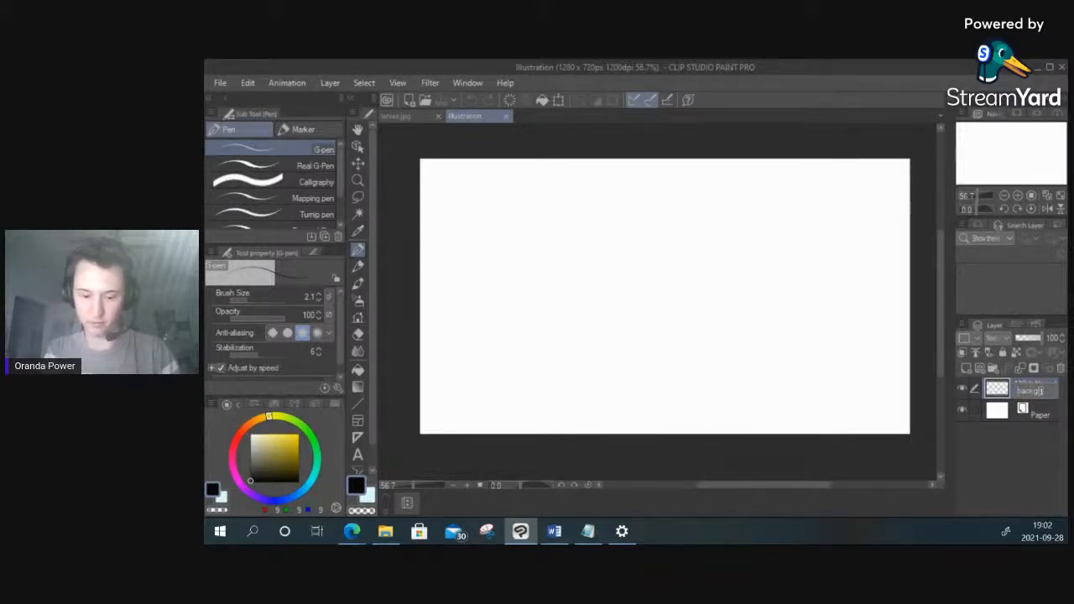
pyautogui.write('ound layer')
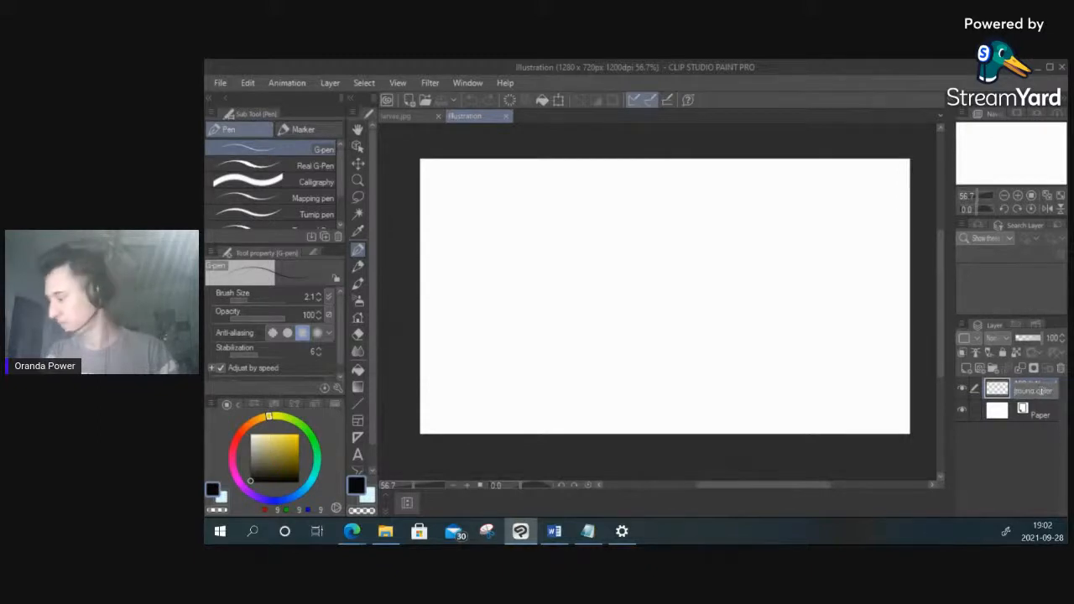
pyautogui.press('Return')
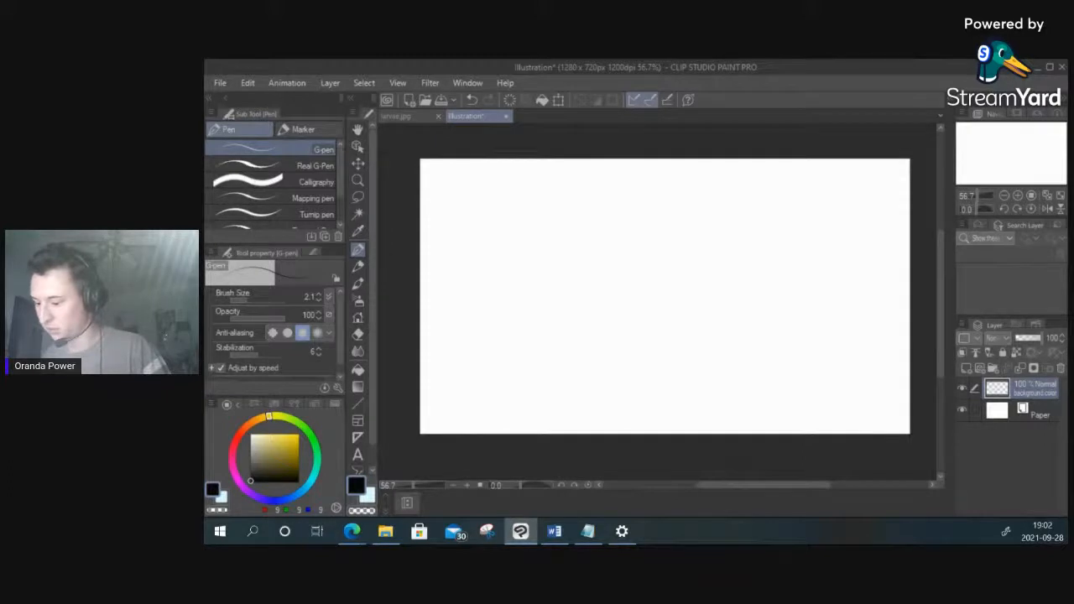
# Step: Fill the background color layer with light blue (RGB 191, 234, 243)
pyautogui.click(307, 487)
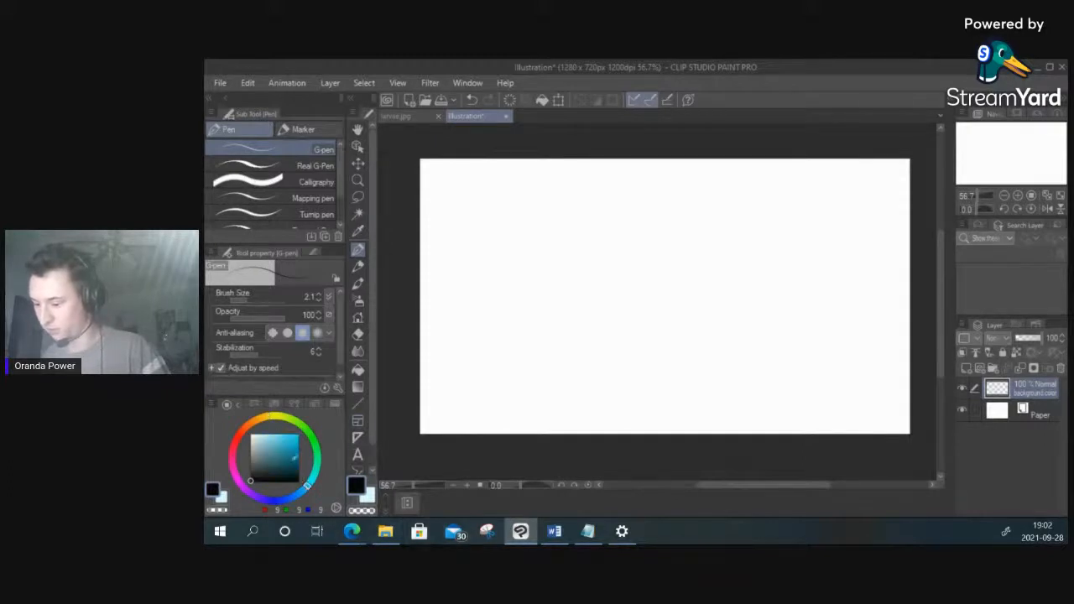
pyautogui.click(264, 435)
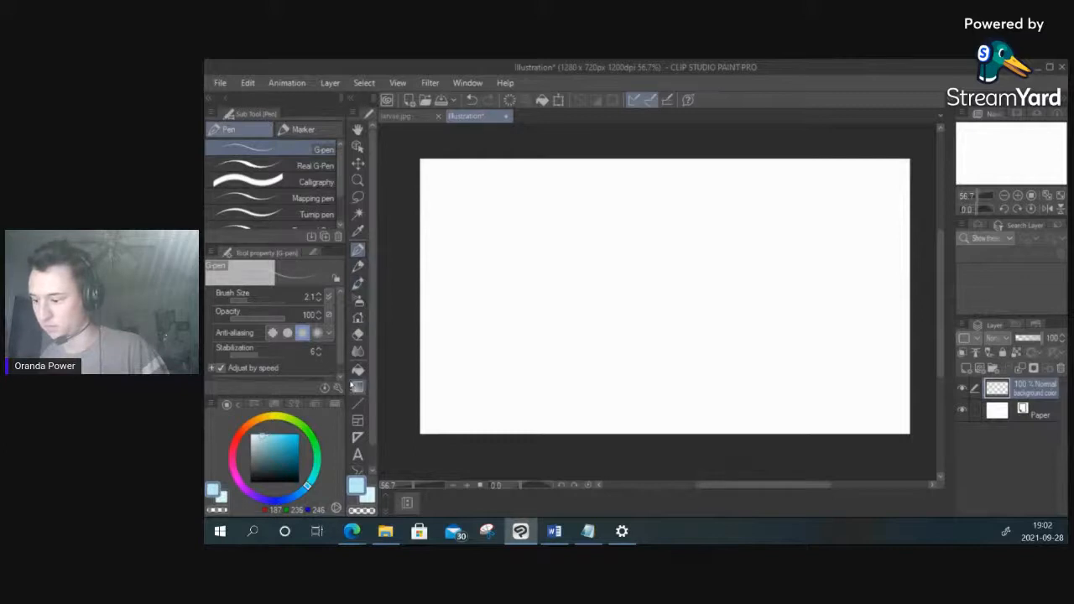
pyautogui.click(357, 370)
pyautogui.click(641, 378)
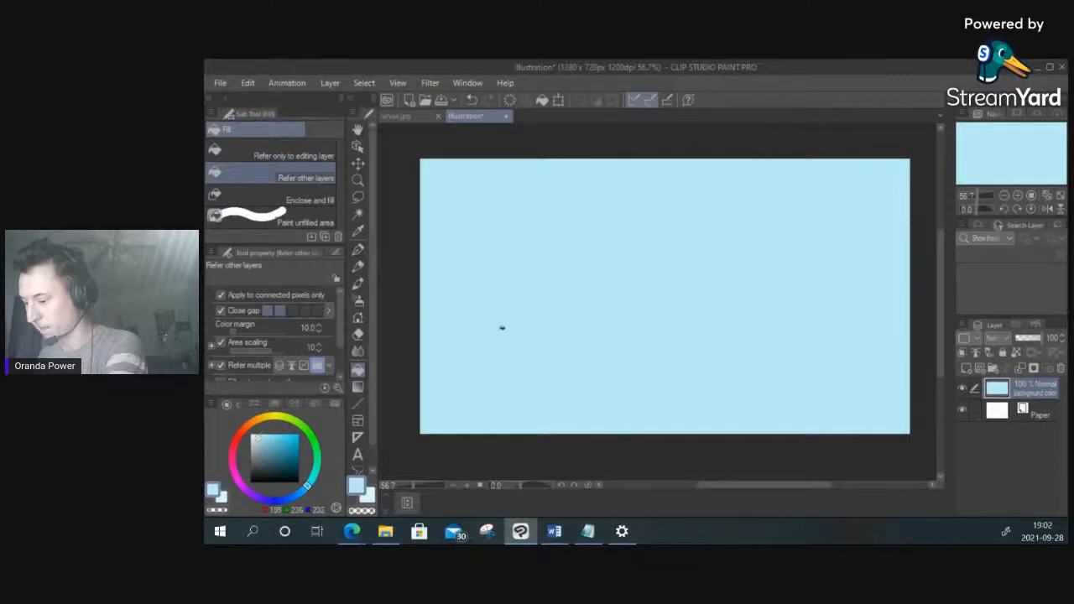
pyautogui.click(502, 328)
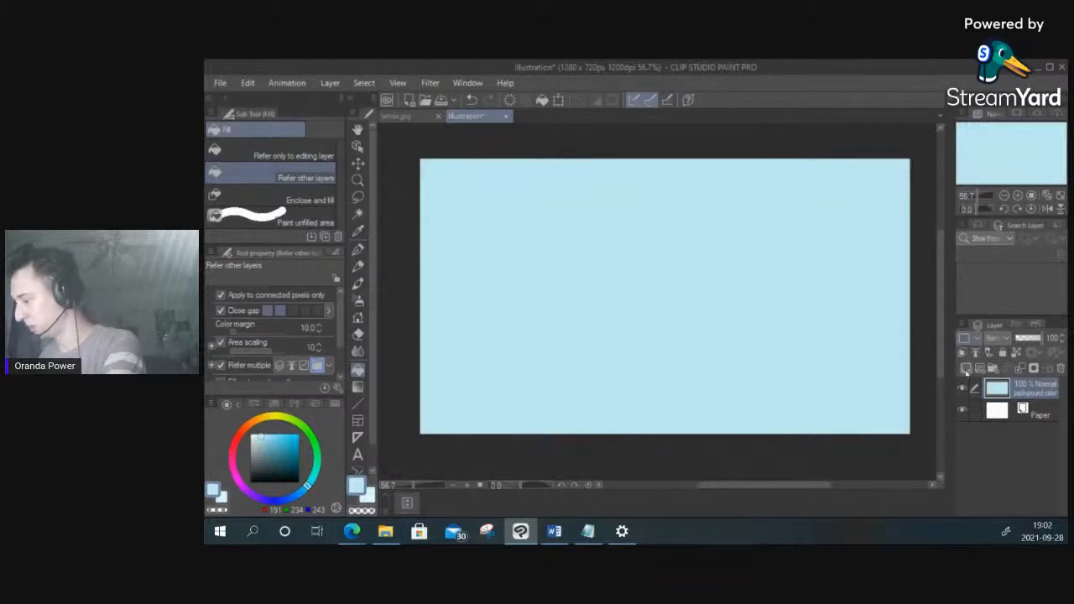
# Step: Add a new raster layer above the background and name it "outline"
pyautogui.click(966, 369)
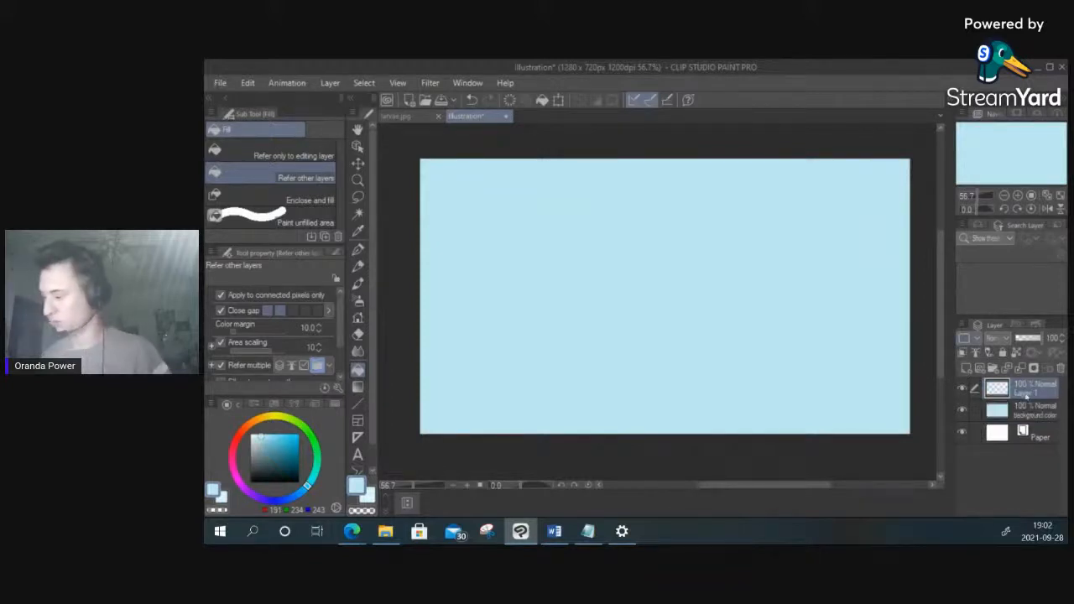
pyautogui.doubleClick(1029, 390)
pyautogui.press('BackSpace')
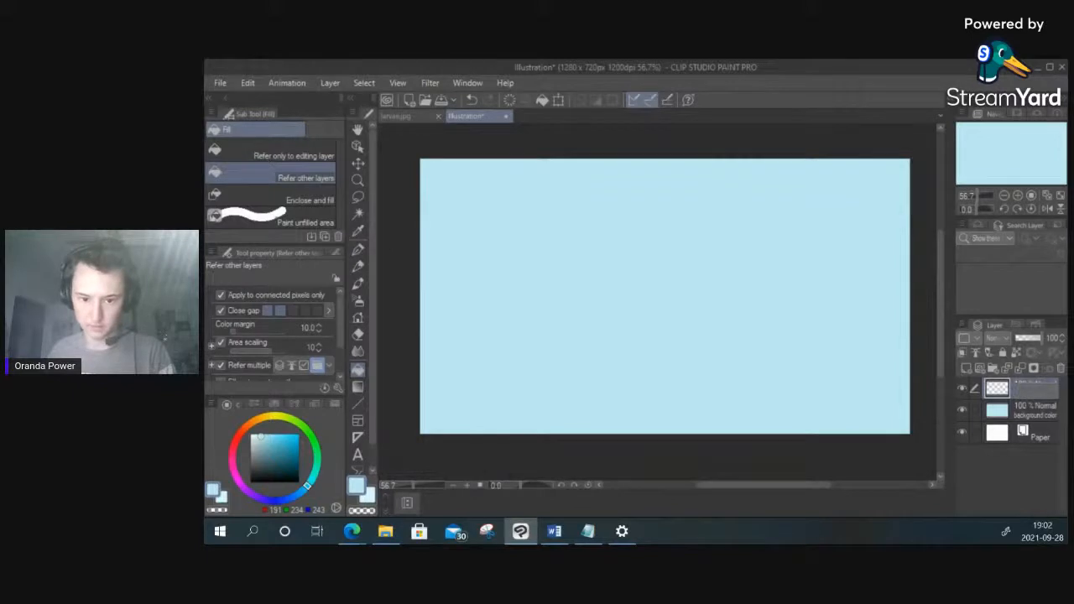
pyautogui.hotkey('alt', 'Tab')
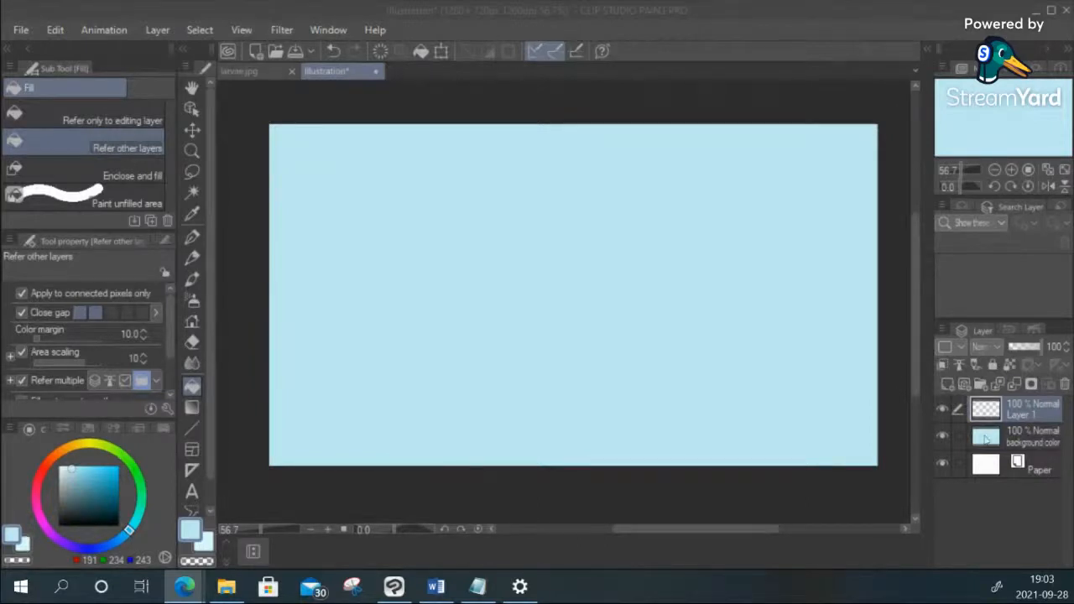
pyautogui.doubleClick(1031, 417)
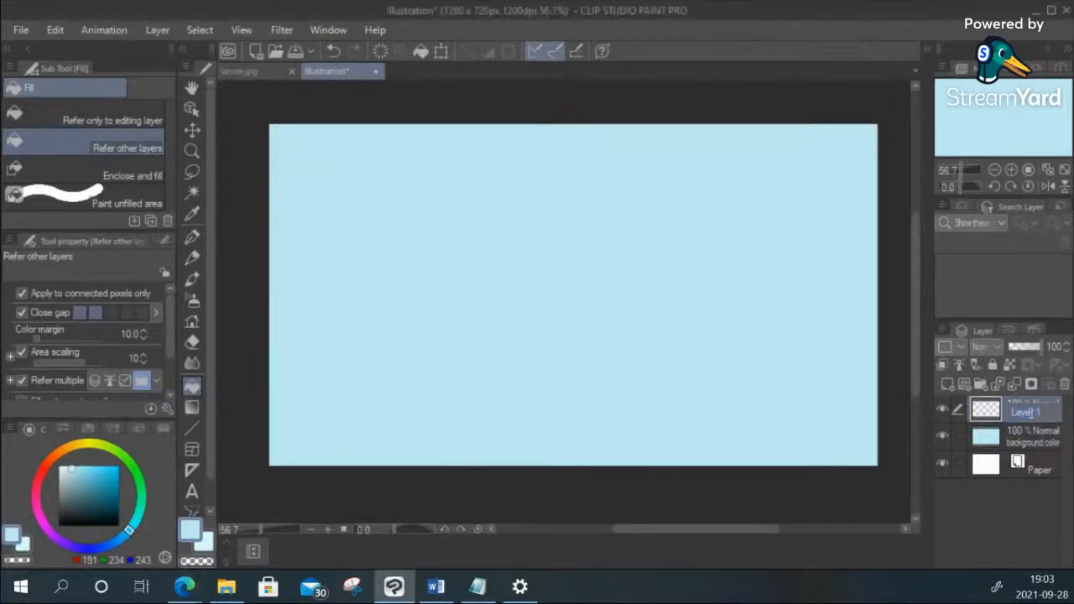
pyautogui.press('BackSpace')
pyautogui.write('outline')
pyautogui.press('Return')
# Step: Set the G-pen to near-black with a brush size of 6.4, undoing the thin test stroke
pyautogui.click(192, 237)
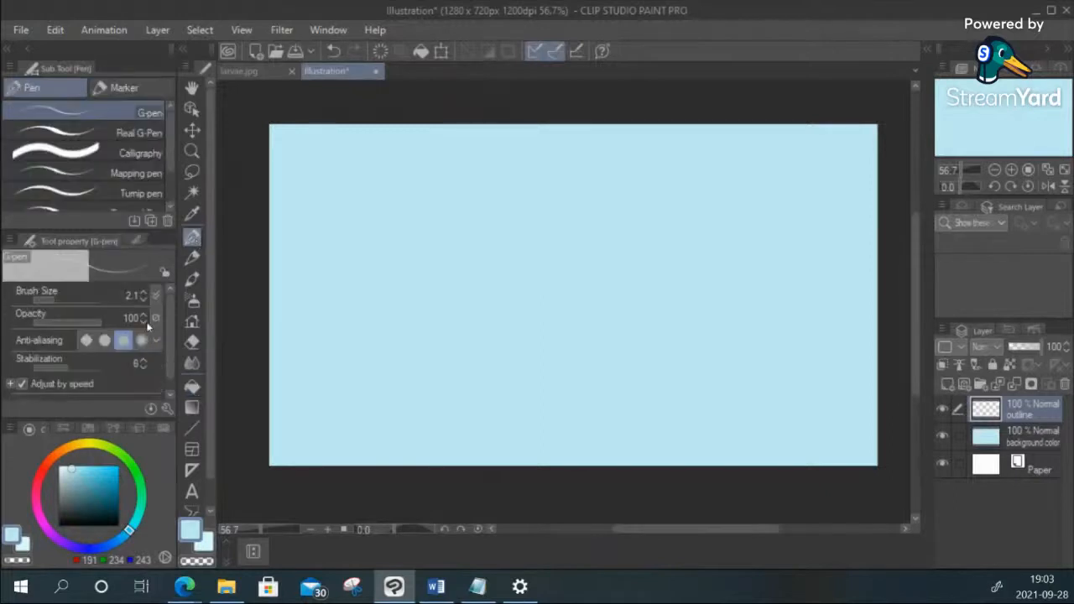
pyautogui.click(67, 522)
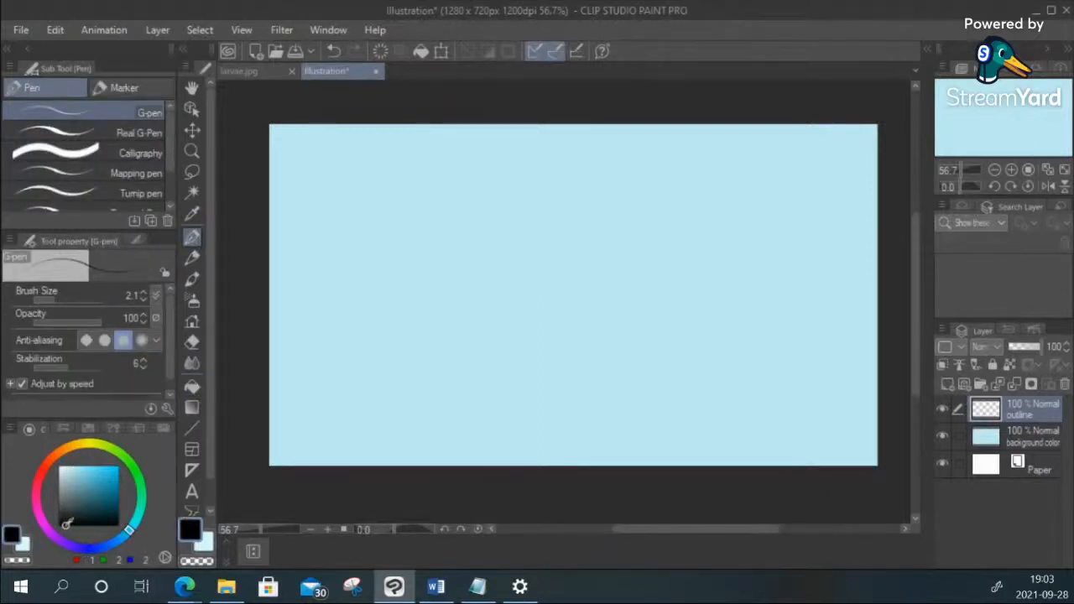
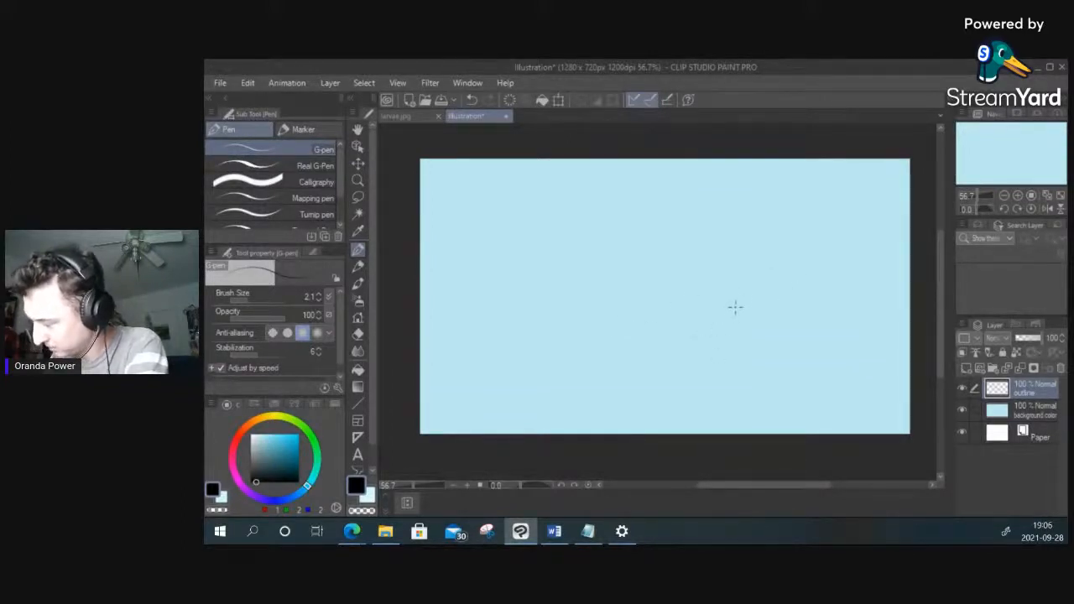
pyautogui.moveTo(736, 307); pyautogui.dragTo(717, 340)
pyautogui.hotkey('ctrl', 'z')
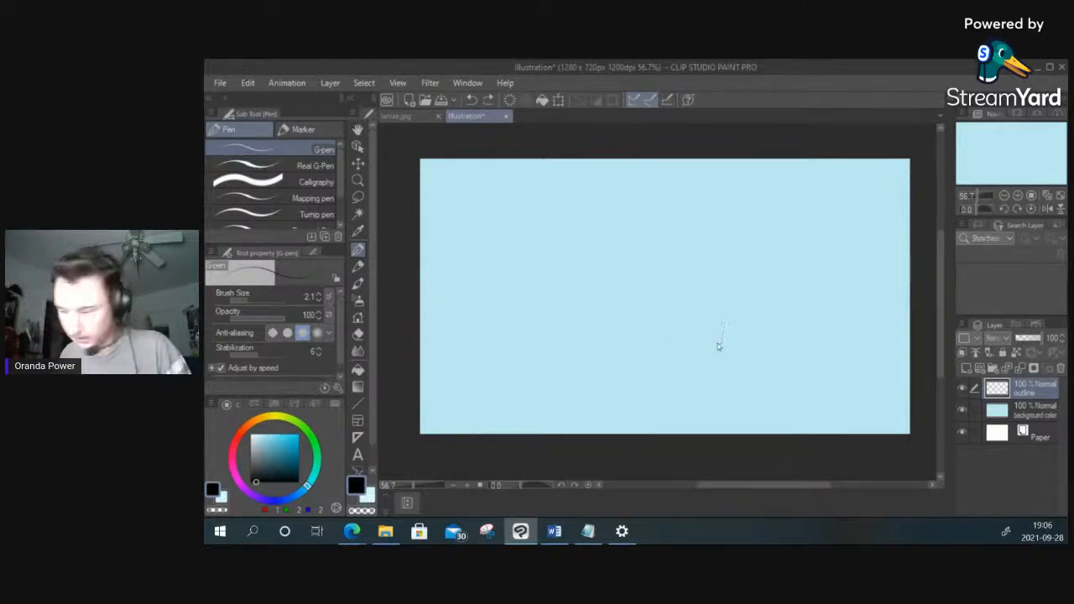
pyautogui.moveTo(248, 301); pyautogui.dragTo(269, 308)
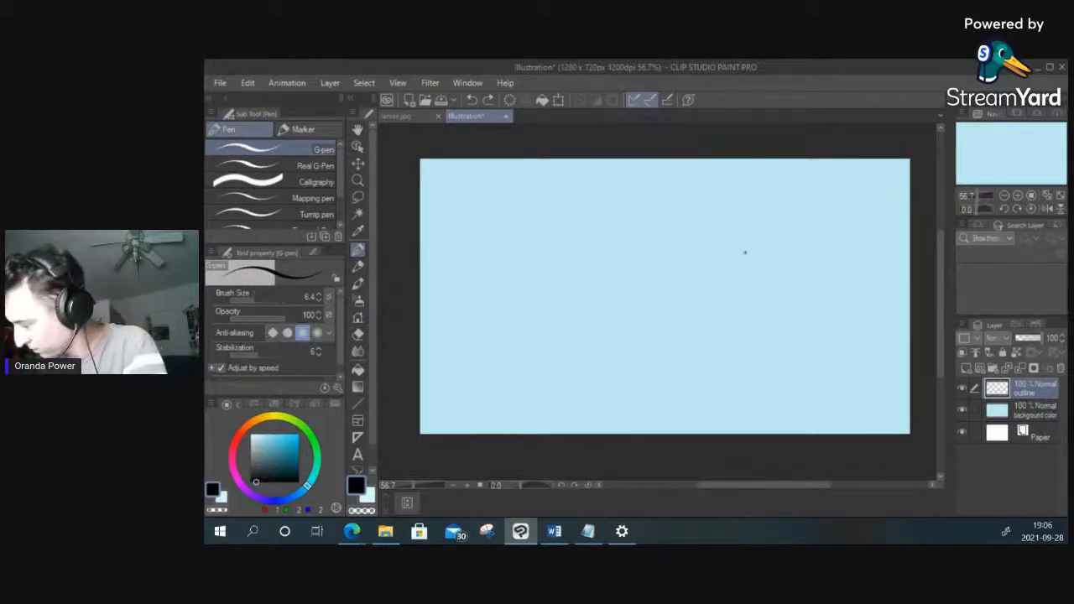
# Step: Draw the walrus's face on the right half of the canvas, with two long tusks, a domed head, eyes, nostrils and mouth
pyautogui.moveTo(757, 255)
pyautogui.mouseDown()
pyautogui.moveTo(761, 337)
pyautogui.moveTo(778, 287)
pyautogui.moveTo(776, 260)
pyautogui.moveTo(756, 254)
pyautogui.moveTo(799, 269)
pyautogui.moveTo(794, 344)
pyautogui.moveTo(811, 308)
pyautogui.moveTo(797, 255)
pyautogui.mouseUp()
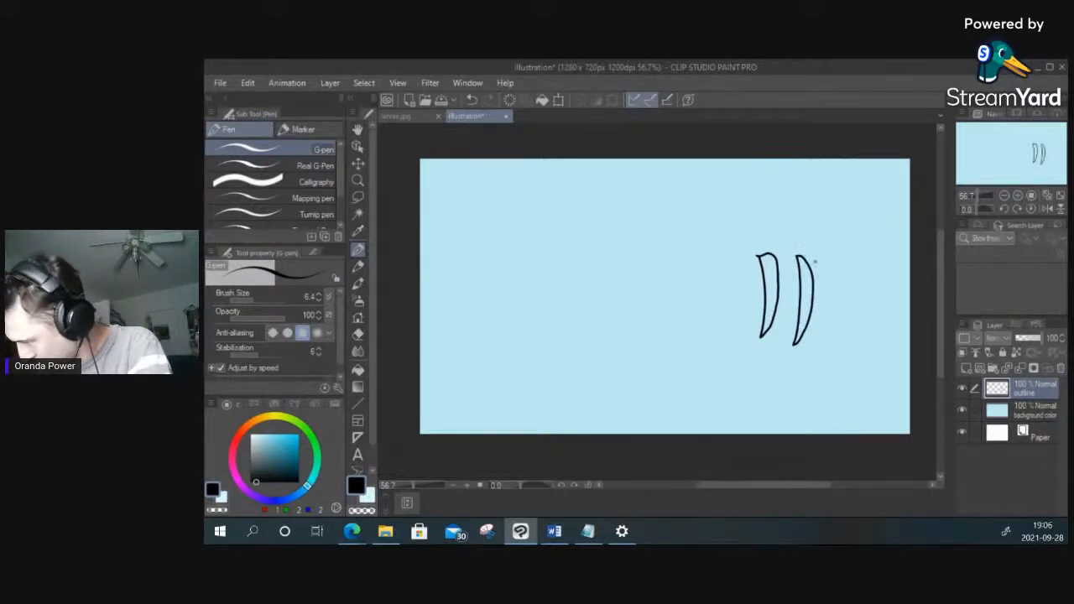
pyautogui.moveTo(807, 271)
pyautogui.mouseDown()
pyautogui.moveTo(808, 226)
pyautogui.moveTo(789, 205)
pyautogui.moveTo(749, 198)
pyautogui.moveTo(724, 217)
pyautogui.moveTo(706, 259)
pyautogui.mouseUp()
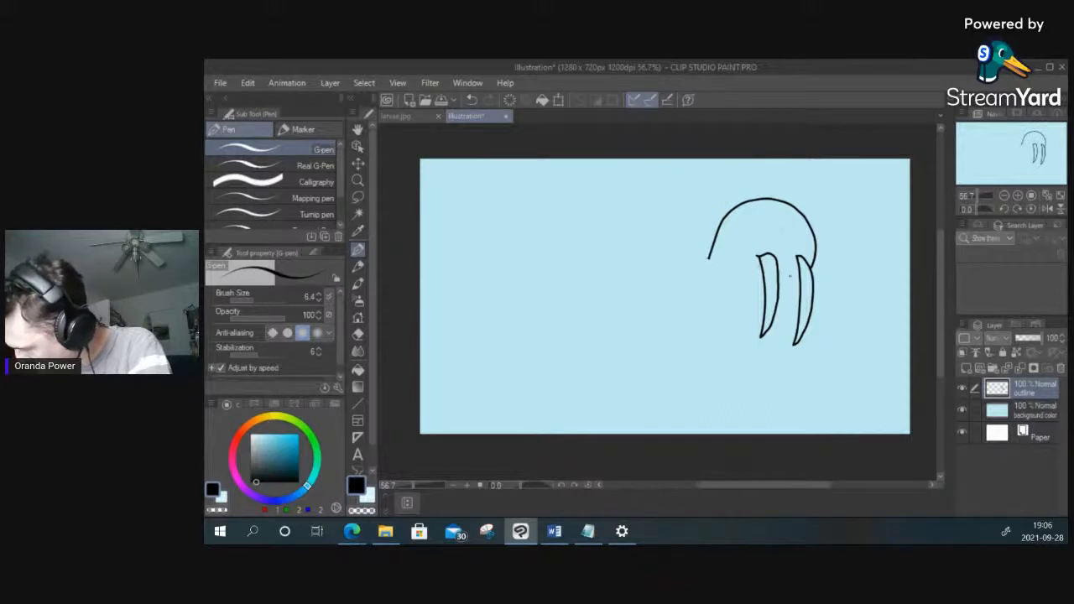
pyautogui.moveTo(751, 283); pyautogui.dragTo(797, 295)
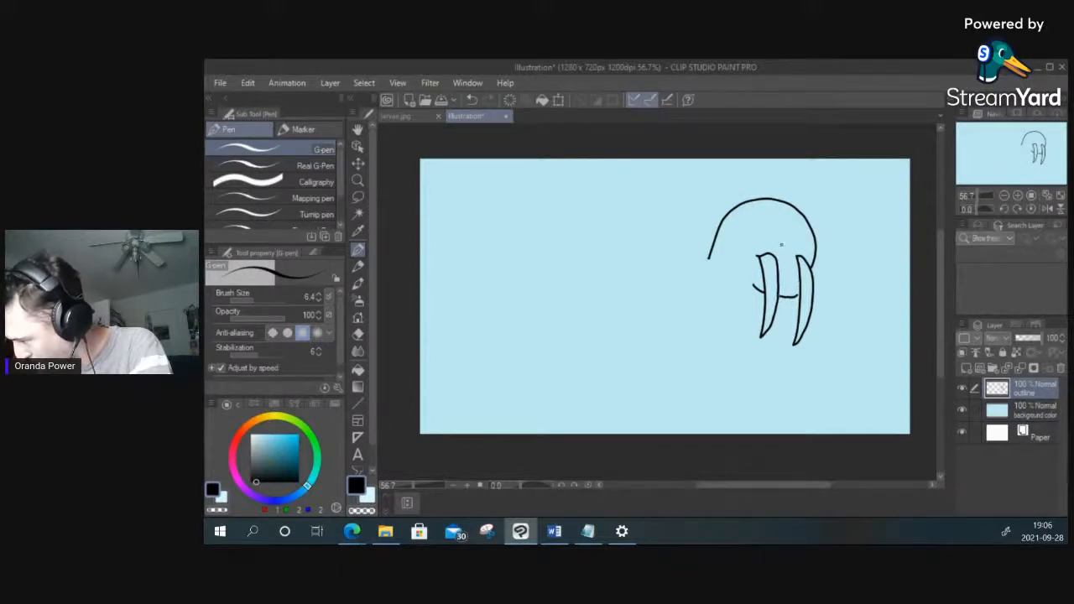
pyautogui.moveTo(781, 246)
pyautogui.mouseDown()
pyautogui.moveTo(776, 238)
pyautogui.moveTo(793, 245)
pyautogui.mouseUp()
pyautogui.moveTo(748, 216); pyautogui.dragTo(787, 209)
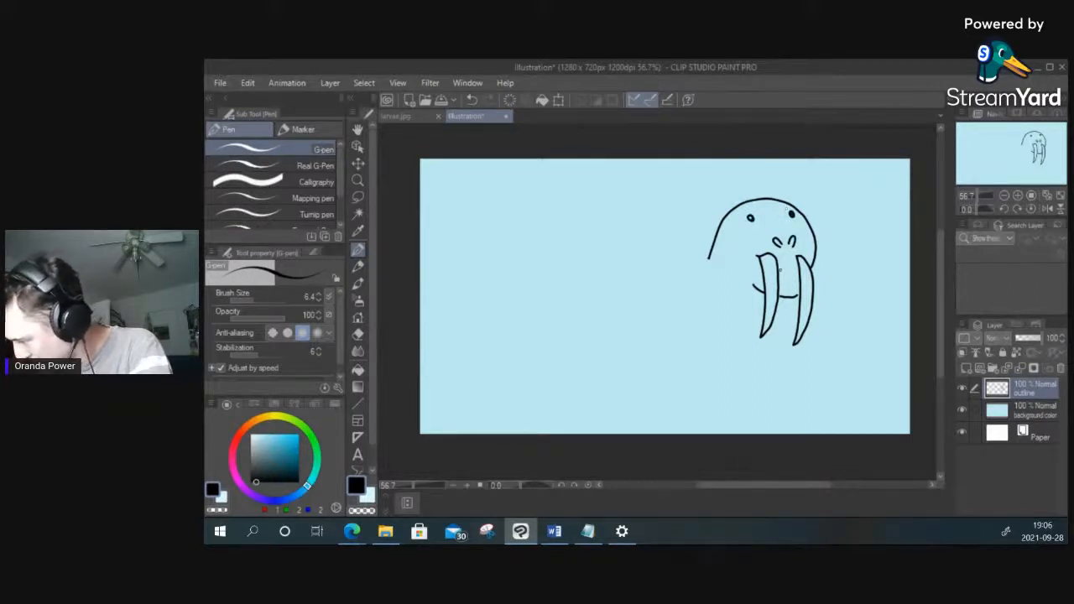
pyautogui.moveTo(780, 270)
pyautogui.mouseDown()
pyautogui.moveTo(792, 272)
pyautogui.moveTo(782, 267)
pyautogui.mouseUp()
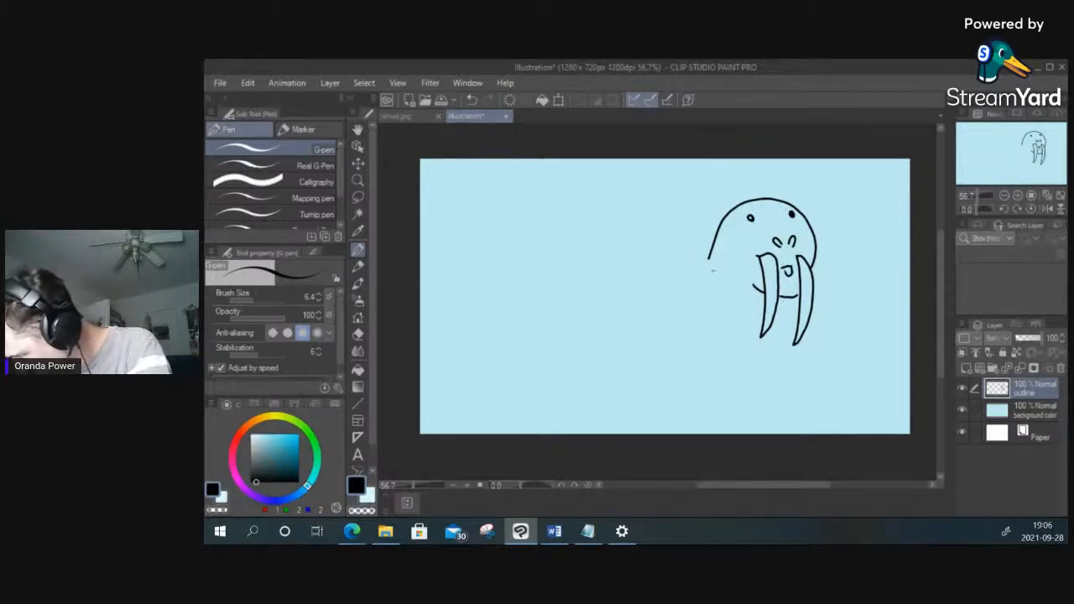
# Step: Outline the walrus's bulky body with a raised front flipper, a lowered front flipper and two rear flippers
pyautogui.moveTo(717, 277)
pyautogui.mouseDown()
pyautogui.moveTo(685, 232)
pyautogui.moveTo(672, 172)
pyautogui.moveTo(665, 225)
pyautogui.moveTo(630, 205)
pyautogui.moveTo(650, 246)
pyautogui.moveTo(634, 249)
pyautogui.moveTo(697, 326)
pyautogui.mouseUp()
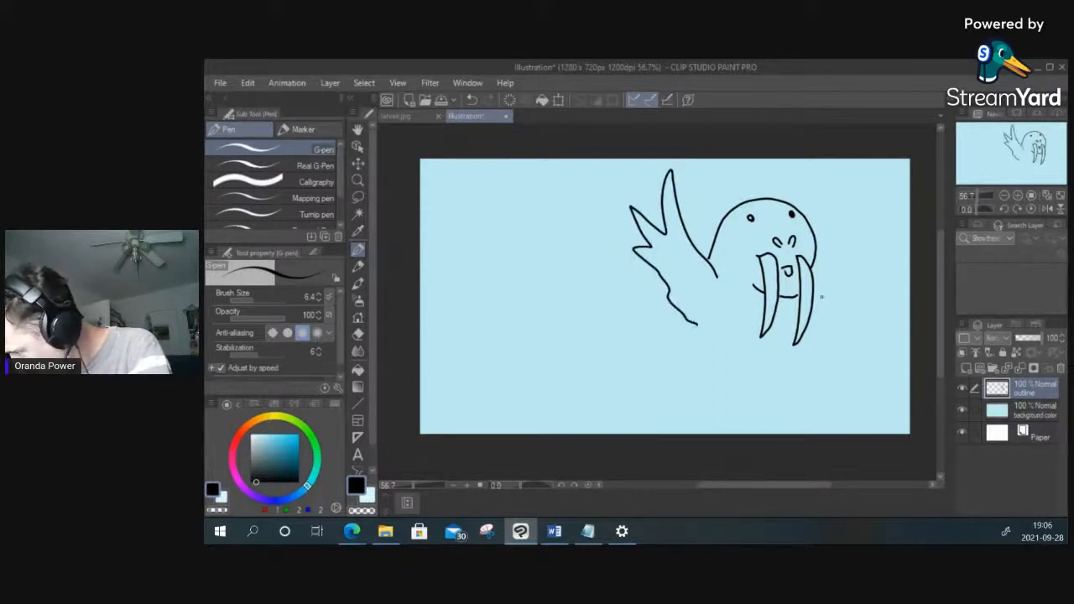
pyautogui.moveTo(812, 266)
pyautogui.mouseDown()
pyautogui.moveTo(844, 296)
pyautogui.moveTo(850, 381)
pyautogui.moveTo(885, 385)
pyautogui.moveTo(849, 403)
pyautogui.moveTo(864, 410)
pyautogui.moveTo(846, 422)
pyautogui.moveTo(822, 421)
pyautogui.moveTo(811, 387)
pyautogui.mouseUp()
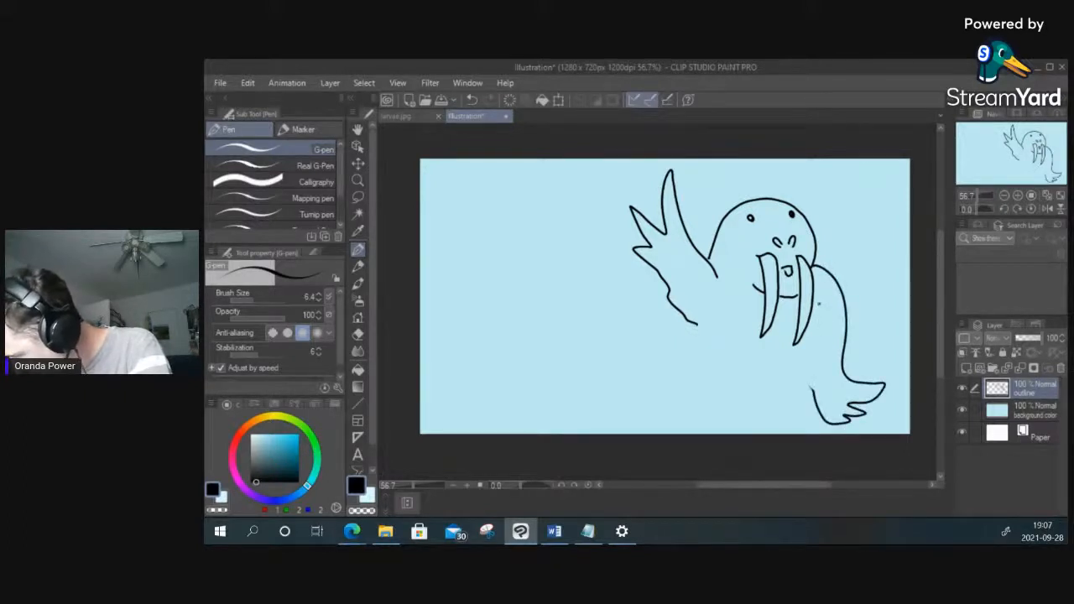
pyautogui.moveTo(819, 304)
pyautogui.mouseDown()
pyautogui.moveTo(828, 349)
pyautogui.moveTo(800, 401)
pyautogui.mouseUp()
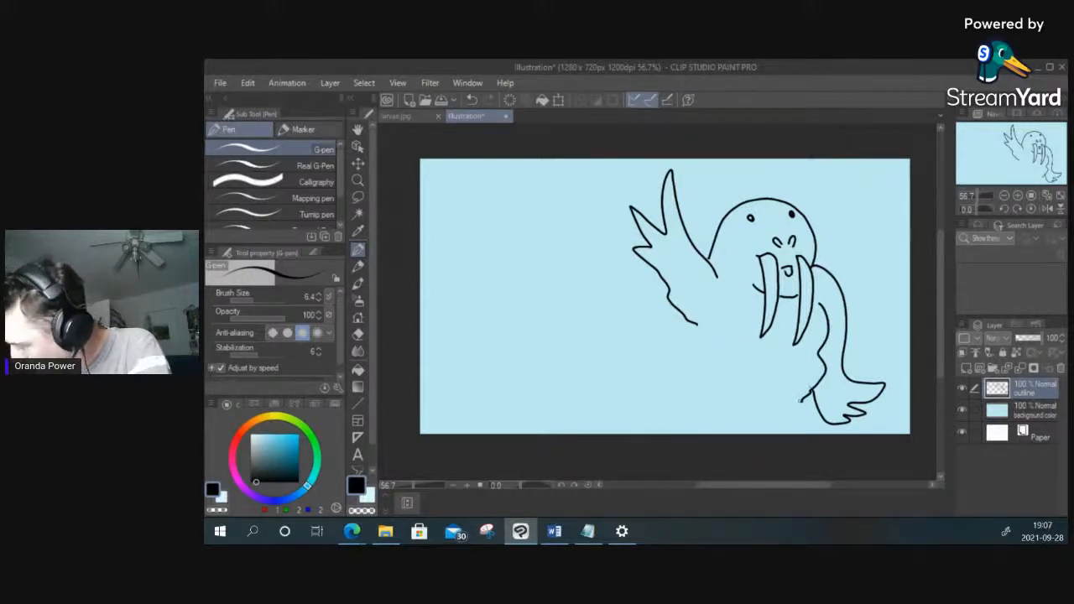
pyautogui.moveTo(708, 256)
pyautogui.mouseDown()
pyautogui.moveTo(715, 266)
pyautogui.moveTo(641, 309)
pyautogui.moveTo(643, 327)
pyautogui.moveTo(614, 329)
pyautogui.moveTo(617, 362)
pyautogui.mouseUp()
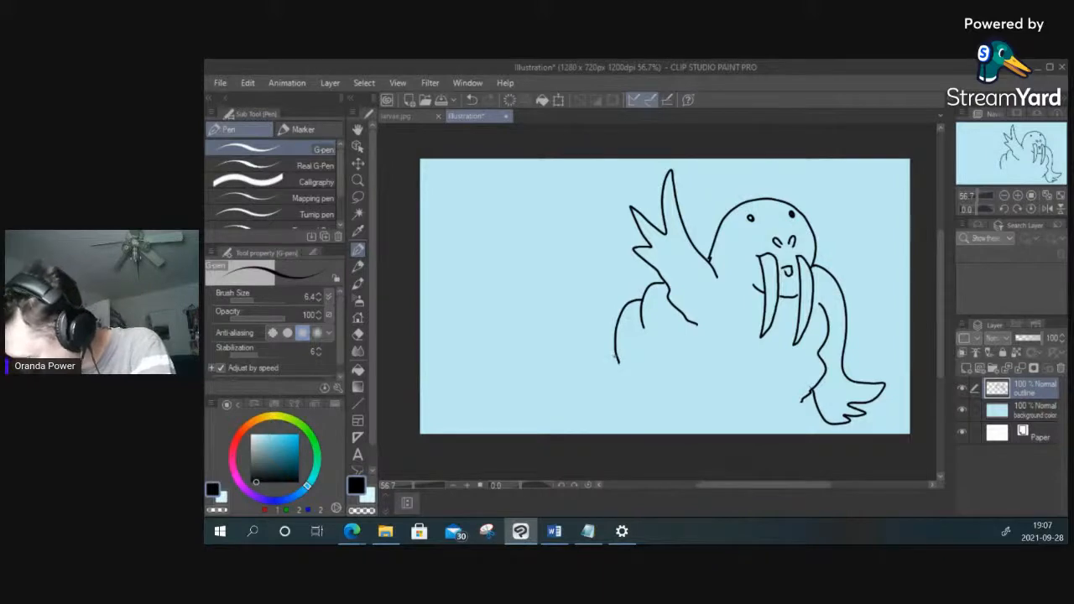
pyautogui.moveTo(617, 358)
pyautogui.mouseDown()
pyautogui.moveTo(597, 388)
pyautogui.moveTo(545, 399)
pyautogui.moveTo(566, 408)
pyautogui.moveTo(554, 419)
pyautogui.moveTo(590, 427)
pyautogui.moveTo(629, 409)
pyautogui.mouseUp()
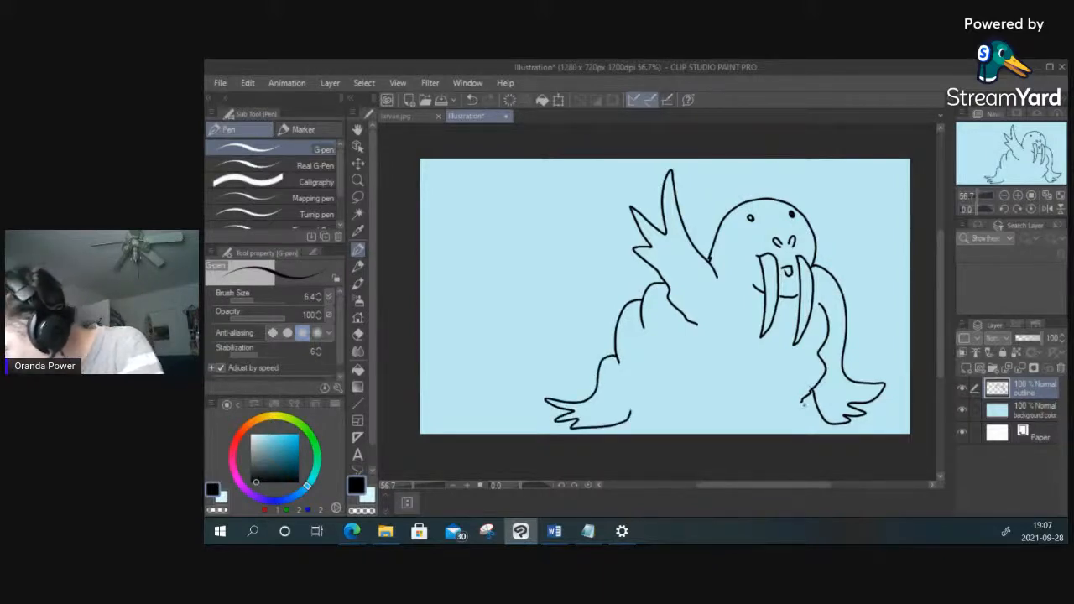
pyautogui.moveTo(804, 403)
pyautogui.mouseDown()
pyautogui.moveTo(761, 427)
pyautogui.moveTo(629, 416)
pyautogui.mouseUp()
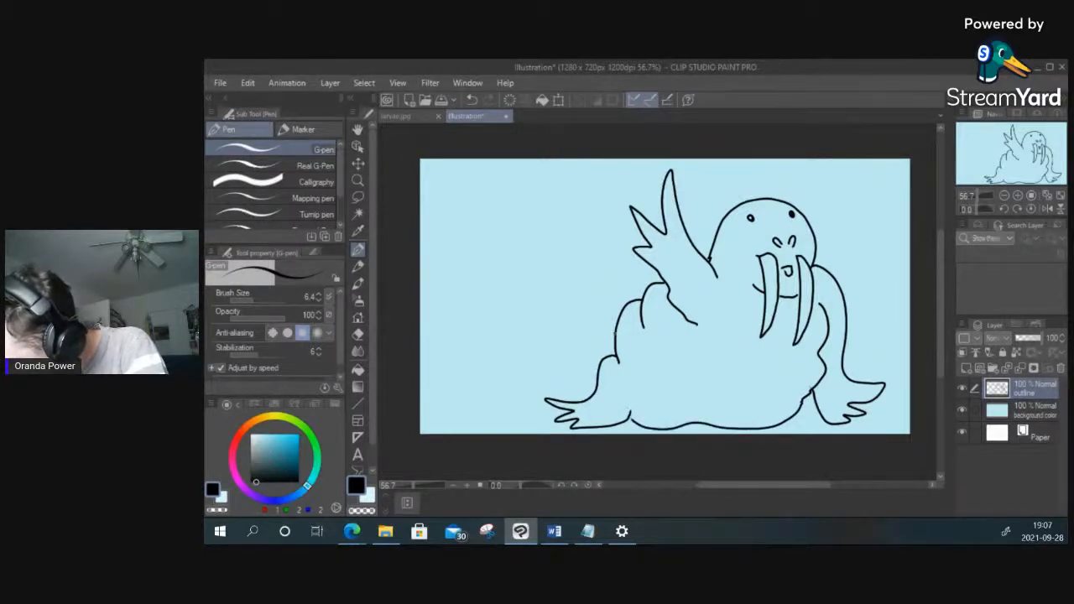
pyautogui.moveTo(617, 332)
pyautogui.mouseDown()
pyautogui.moveTo(573, 342)
pyautogui.moveTo(564, 333)
pyautogui.moveTo(572, 351)
pyautogui.moveTo(563, 356)
pyautogui.moveTo(598, 382)
pyautogui.mouseUp()
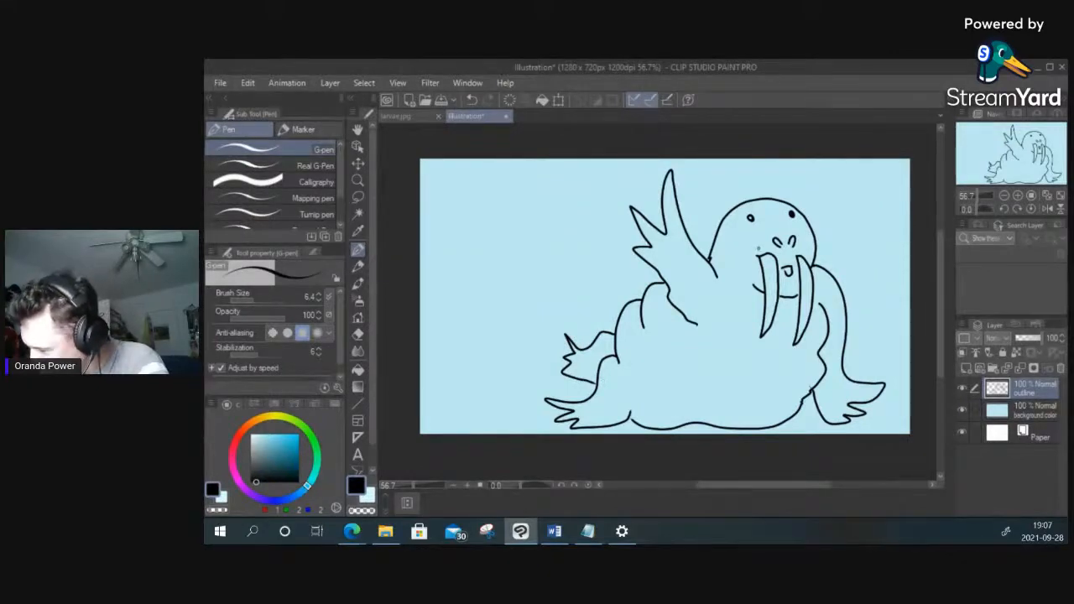
# Step: Add whiskers on both sides of the walrus's muzzle and thick black eyebrows above its eyes
pyautogui.moveTo(757, 246)
pyautogui.mouseDown()
pyautogui.moveTo(738, 289)
pyautogui.moveTo(719, 277)
pyautogui.moveTo(724, 243)
pyautogui.moveTo(730, 277)
pyautogui.mouseUp()
pyautogui.moveTo(813, 244)
pyautogui.mouseDown()
pyautogui.moveTo(858, 251)
pyautogui.moveTo(818, 210)
pyautogui.moveTo(740, 215)
pyautogui.moveTo(735, 227)
pyautogui.mouseUp()
pyautogui.moveTo(743, 190); pyautogui.dragTo(727, 225)
pyautogui.moveTo(750, 193); pyautogui.dragTo(742, 211)
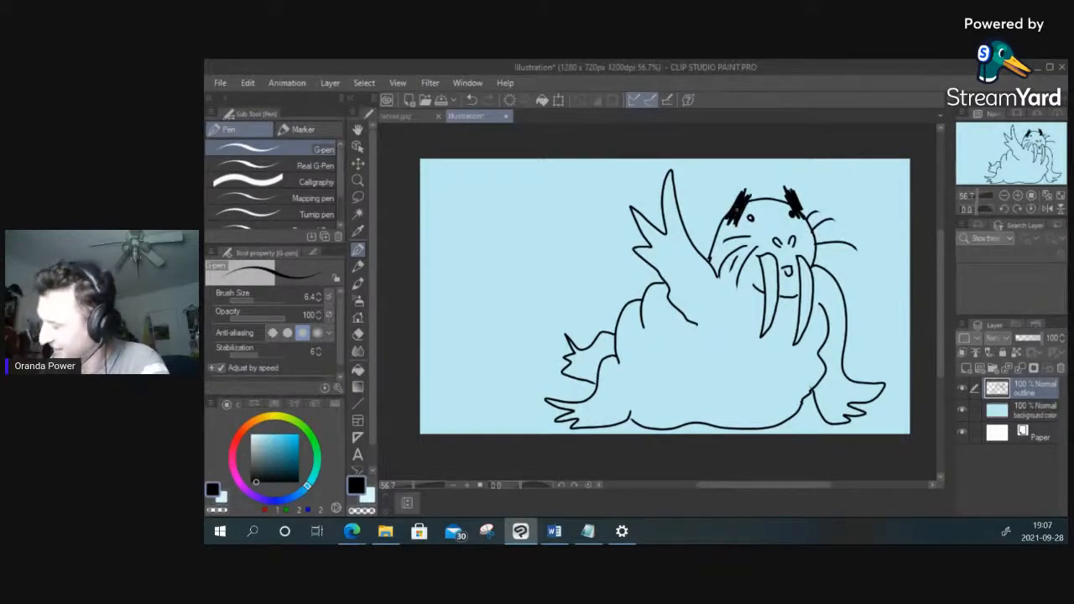
# Step: Add two curved fold lines to the walrus's belly and trim the raised flipper's lower line end with the Rough eraser at size 7.2
pyautogui.moveTo(673, 351)
pyautogui.mouseDown()
pyautogui.moveTo(686, 379)
pyautogui.moveTo(729, 408)
pyautogui.mouseUp()
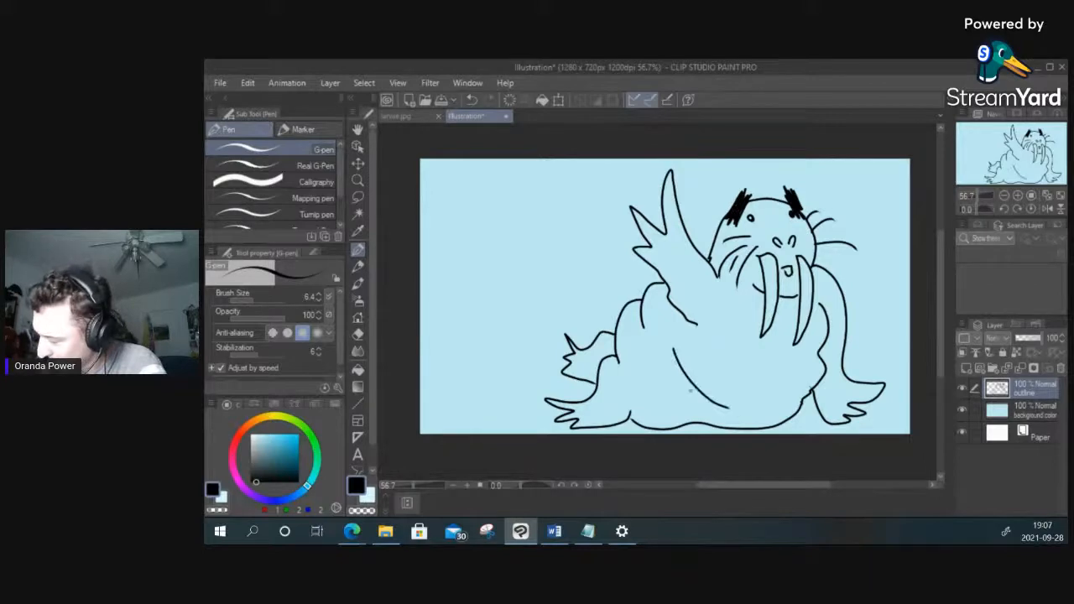
pyautogui.moveTo(653, 370); pyautogui.dragTo(669, 401)
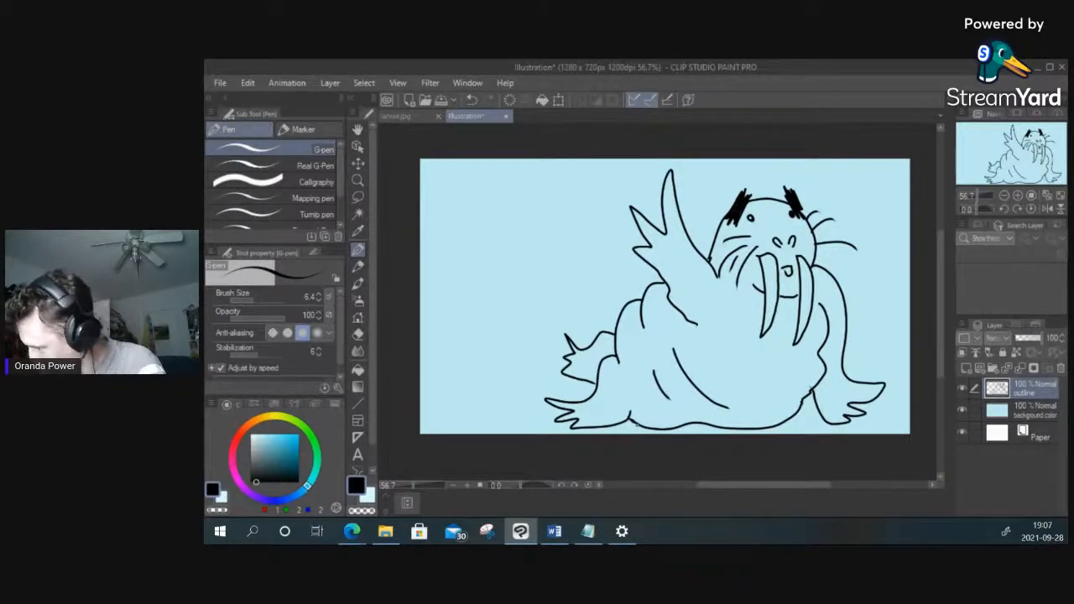
pyautogui.press('e')
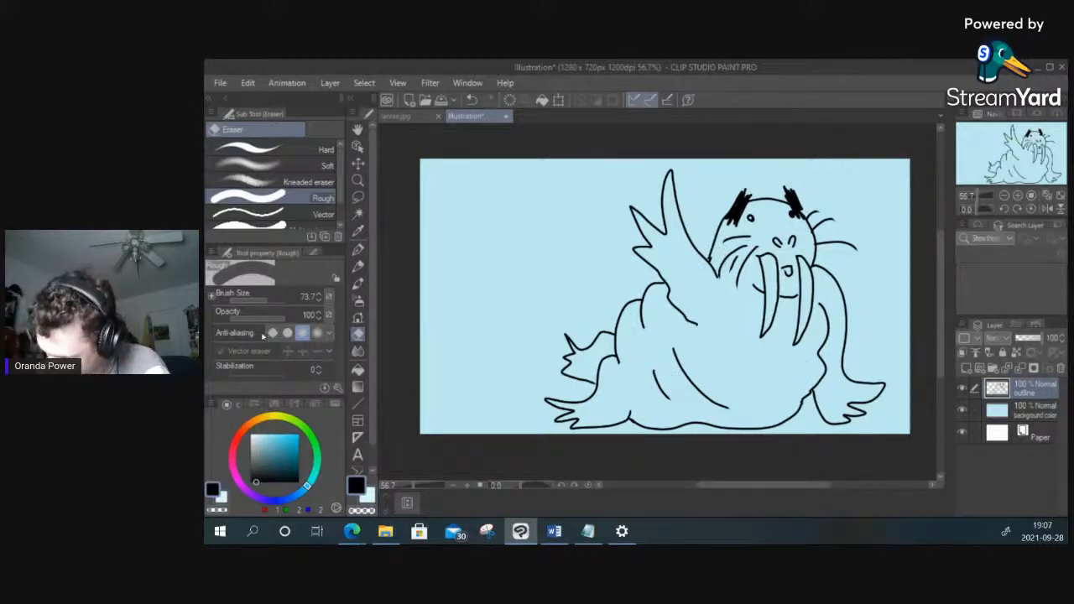
pyautogui.moveTo(265, 299)
pyautogui.mouseDown()
pyautogui.moveTo(250, 296)
pyautogui.moveTo(259, 298)
pyautogui.mouseUp()
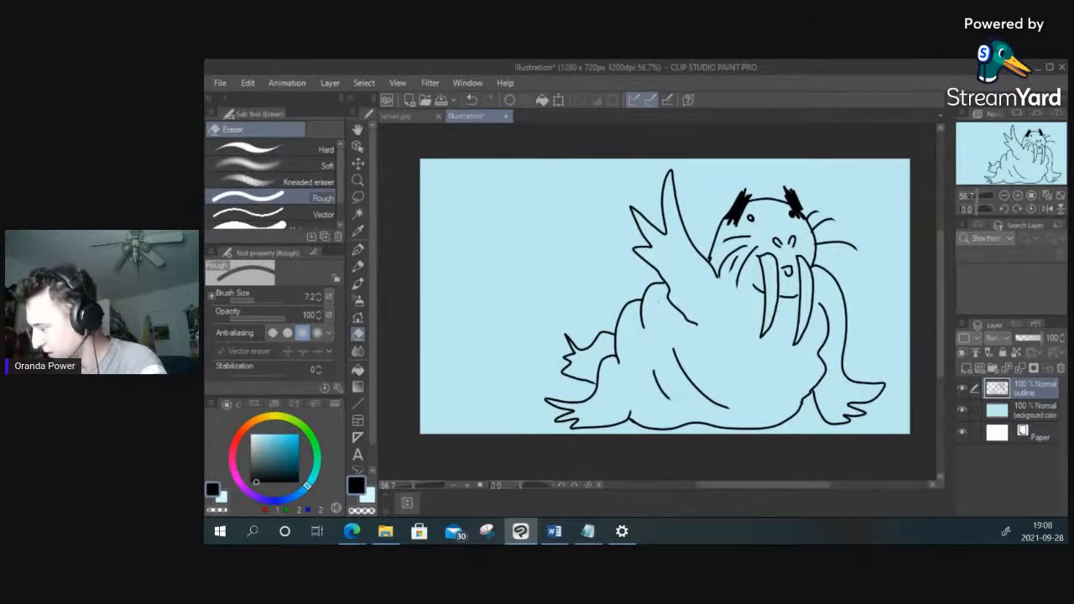
pyautogui.scroll(5, 833, 309)
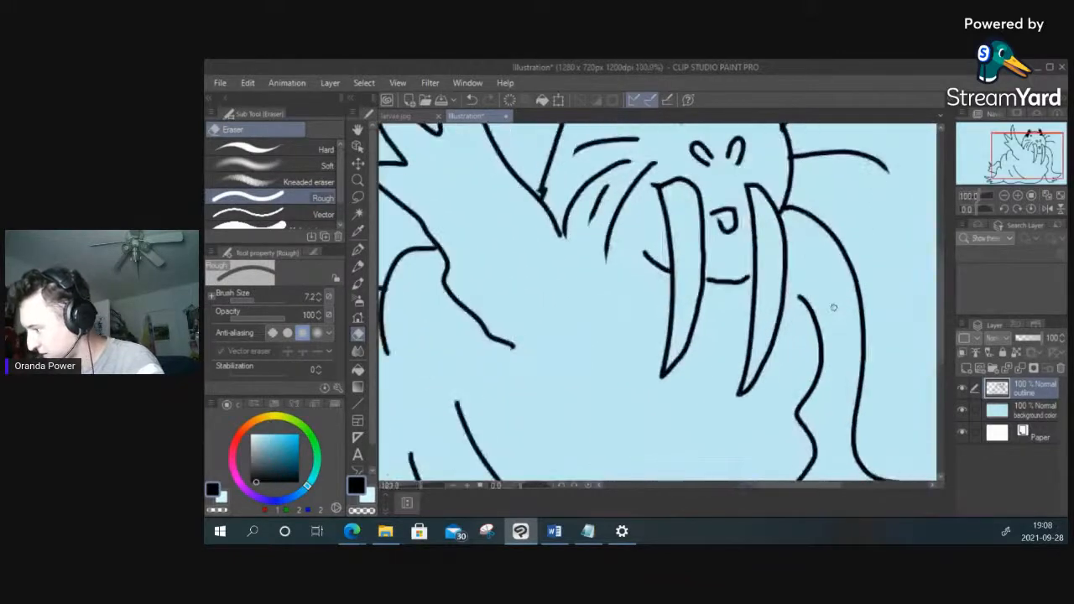
pyautogui.scroll(-2, 833, 308)
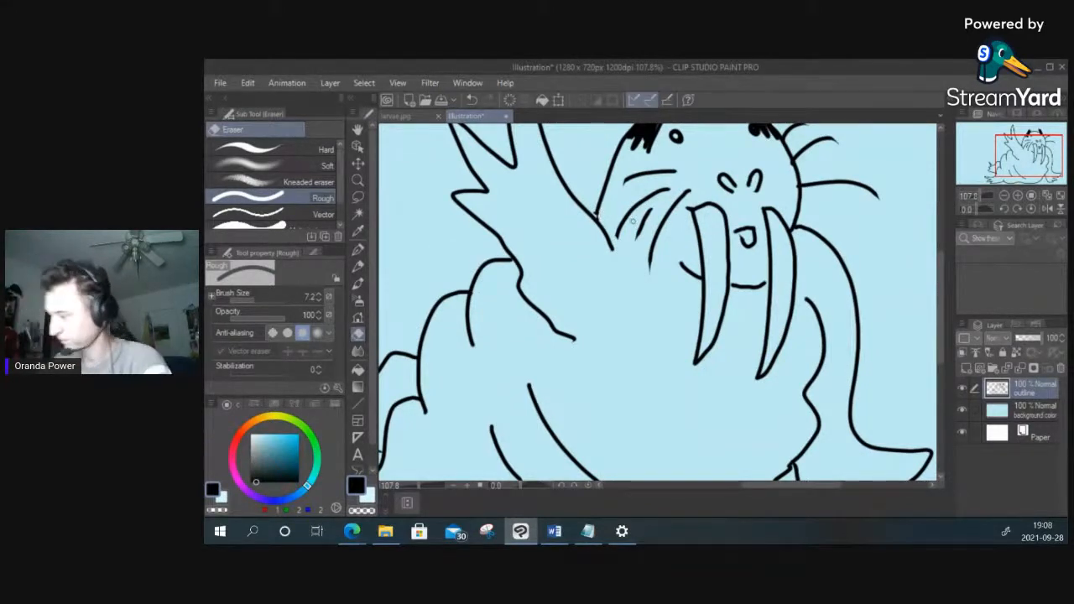
pyautogui.moveTo(576, 338)
pyautogui.mouseDown()
pyautogui.moveTo(573, 348)
pyautogui.moveTo(569, 341)
pyautogui.mouseUp()
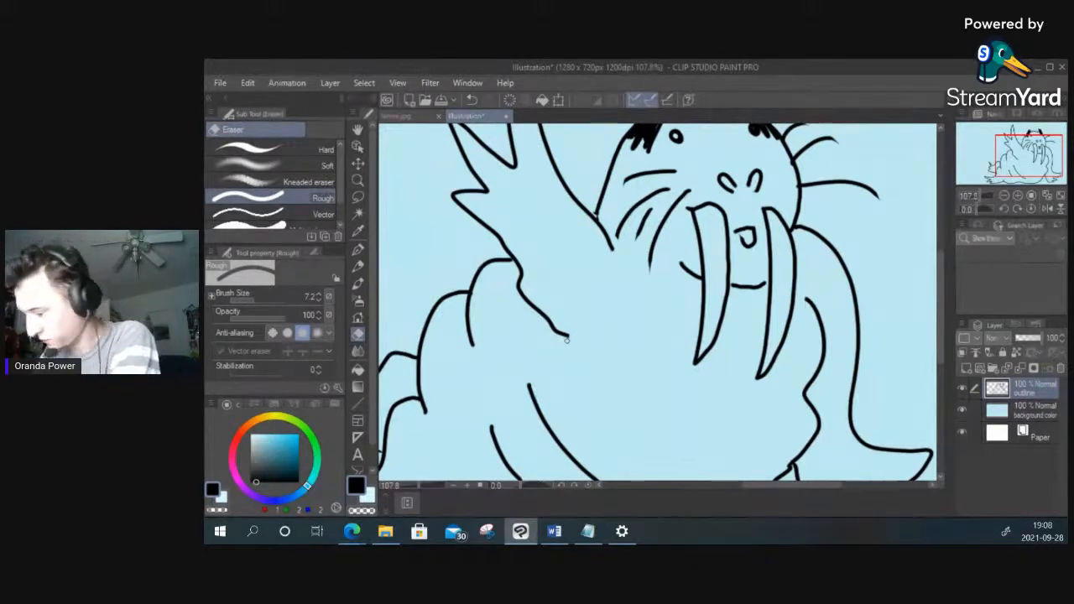
pyautogui.click(356, 249)
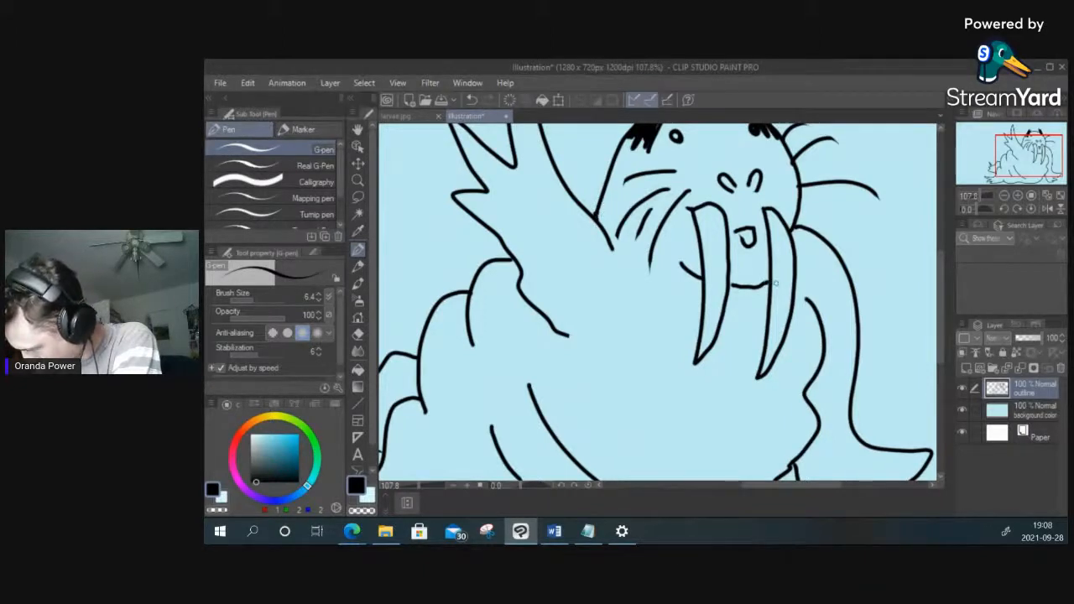
pyautogui.moveTo(759, 208); pyautogui.dragTo(787, 201)
pyautogui.hotkey('ctrl', 'z')
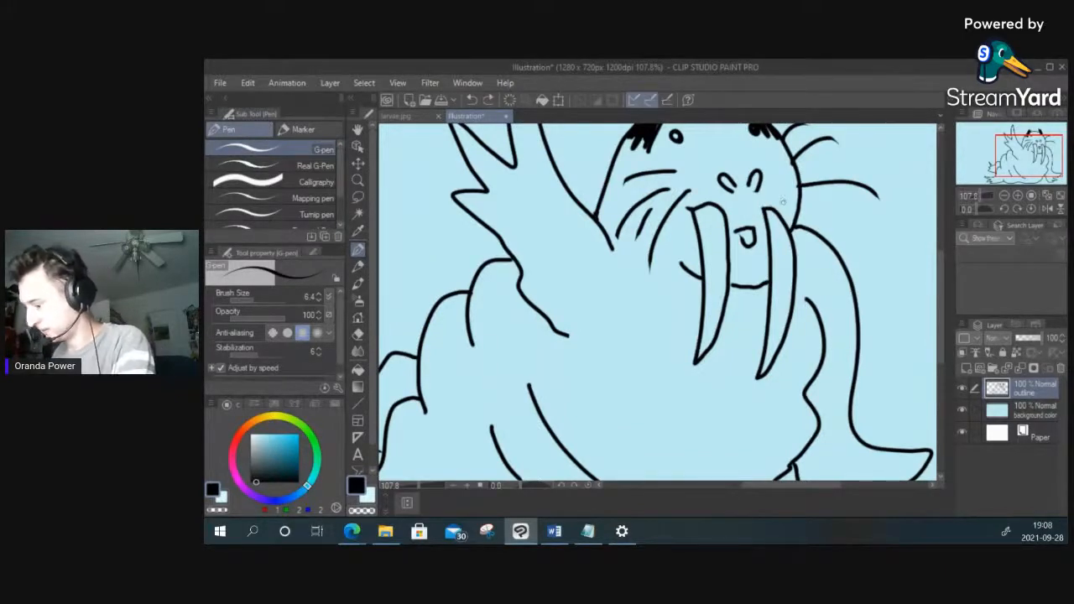
# Step: Erase the head outline where it meets the raised flipper and draw a rounded bump joining the head to the flipper
pyautogui.press('e')
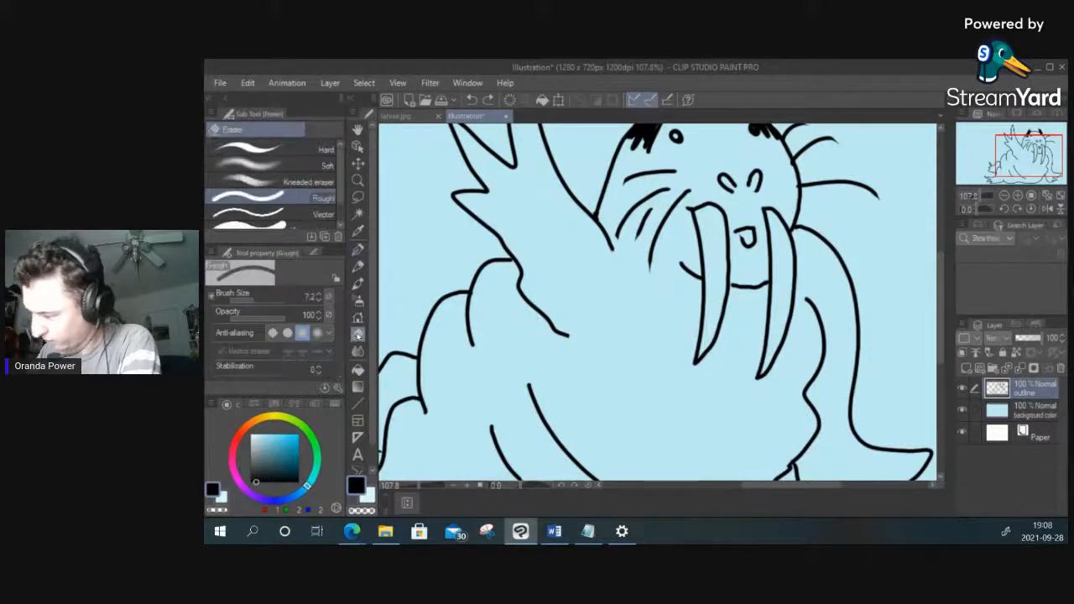
pyautogui.moveTo(599, 202)
pyautogui.mouseDown()
pyautogui.moveTo(606, 184)
pyautogui.moveTo(594, 209)
pyautogui.mouseUp()
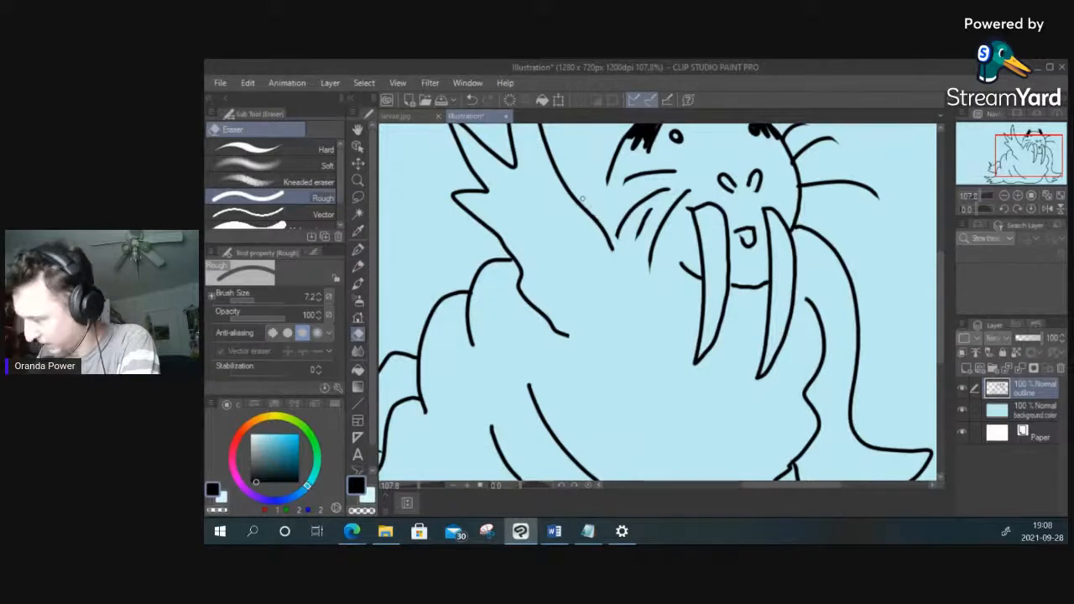
pyautogui.click(357, 249)
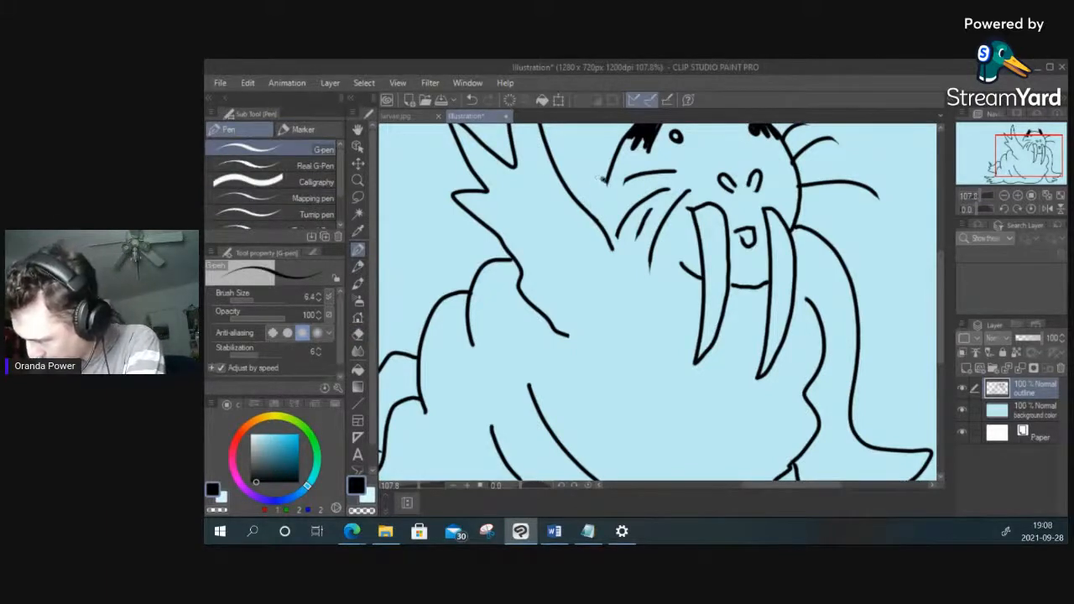
pyautogui.moveTo(601, 178)
pyautogui.mouseDown()
pyautogui.moveTo(581, 193)
pyautogui.moveTo(585, 212)
pyautogui.mouseUp()
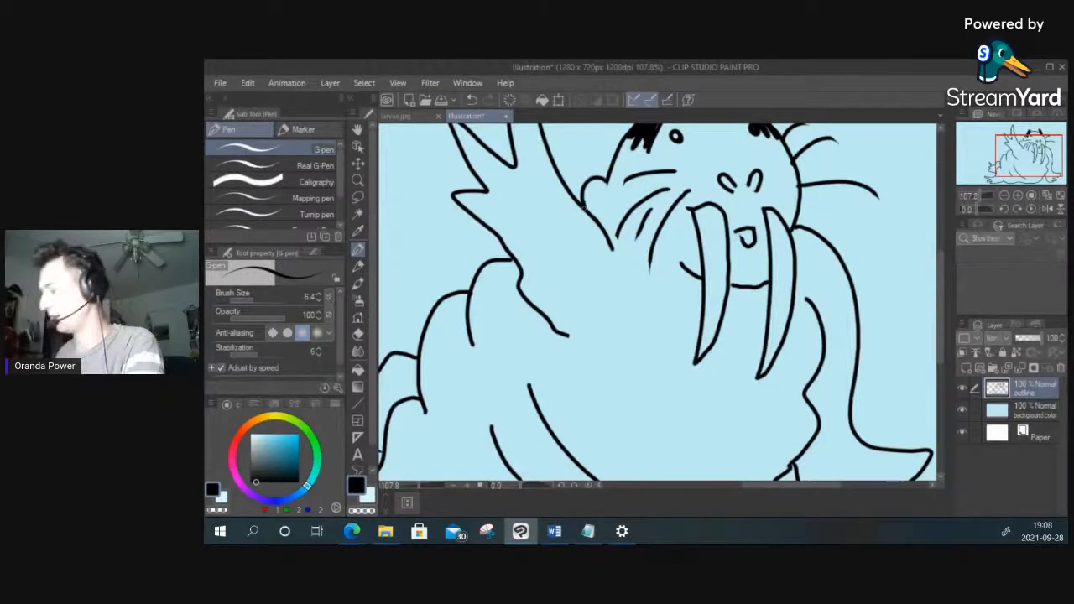
# Step: Erase the head outline on the side away from the raised flipper and redraw it as a fuller, bulging cheek
pyautogui.scroll(-3, 603, 186)
pyautogui.scroll(-1, 588, 201)
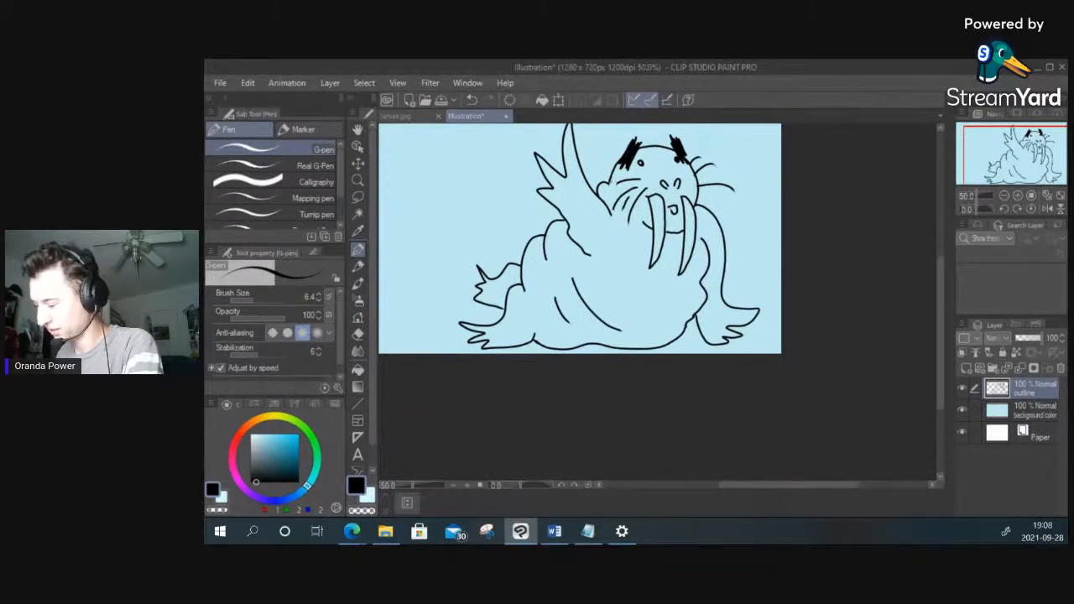
pyautogui.scroll(-2, 718, 198)
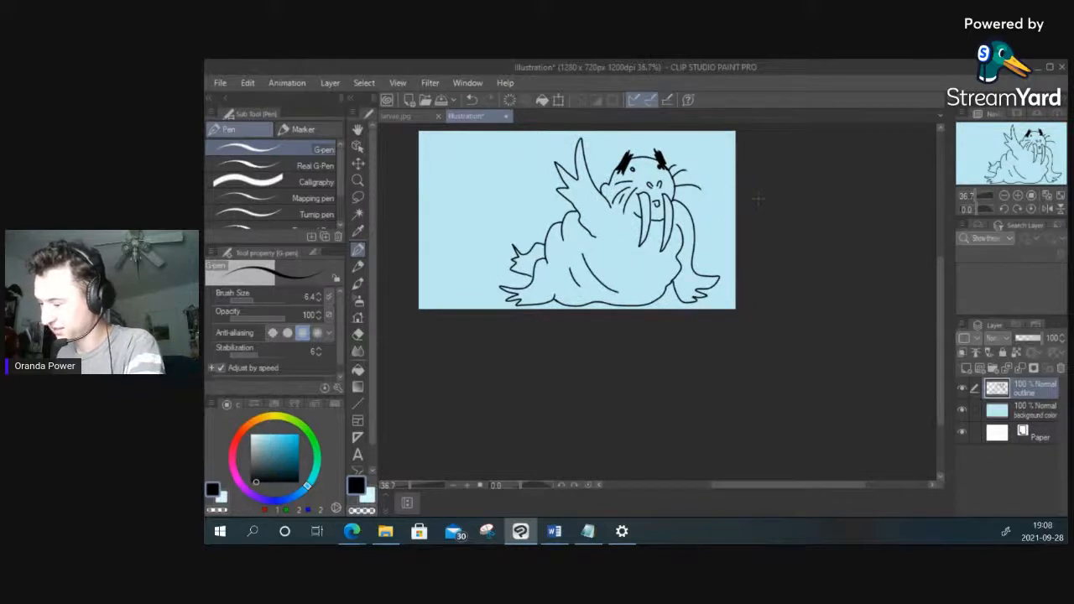
pyautogui.scroll(2, 719, 200)
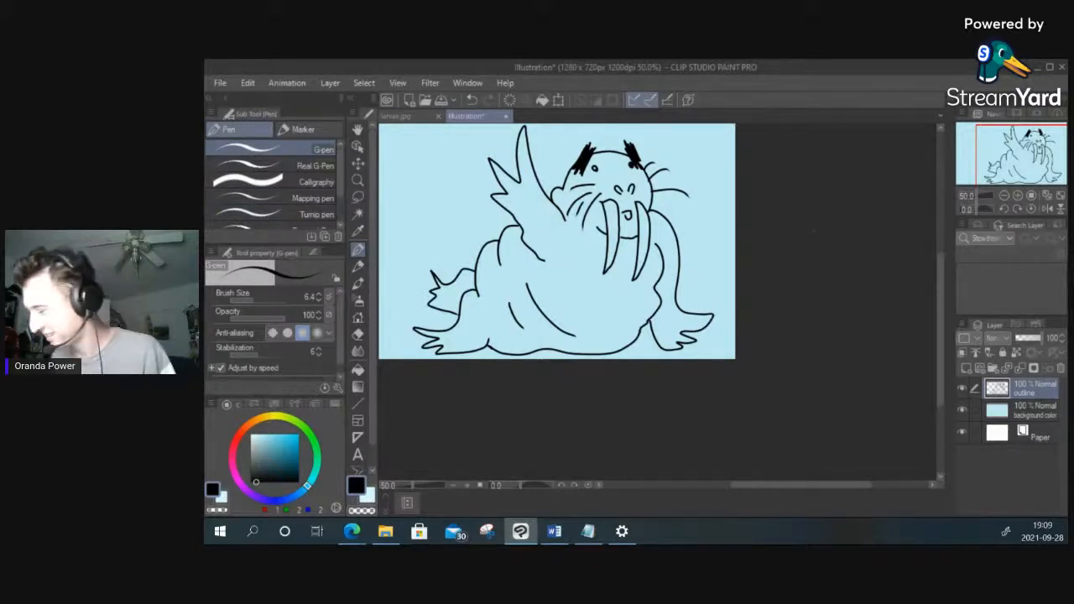
pyautogui.scroll(5, 813, 231)
pyautogui.moveTo(706, 276); pyautogui.dragTo(794, 372)
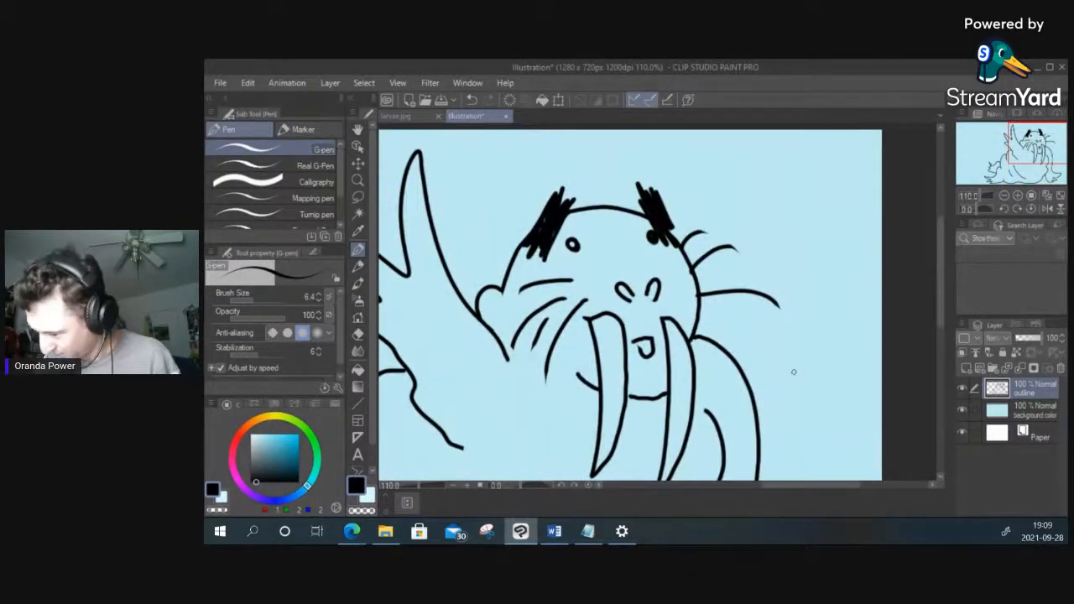
pyautogui.click(358, 334)
pyautogui.moveTo(701, 302)
pyautogui.mouseDown()
pyautogui.moveTo(694, 334)
pyautogui.moveTo(698, 301)
pyautogui.mouseUp()
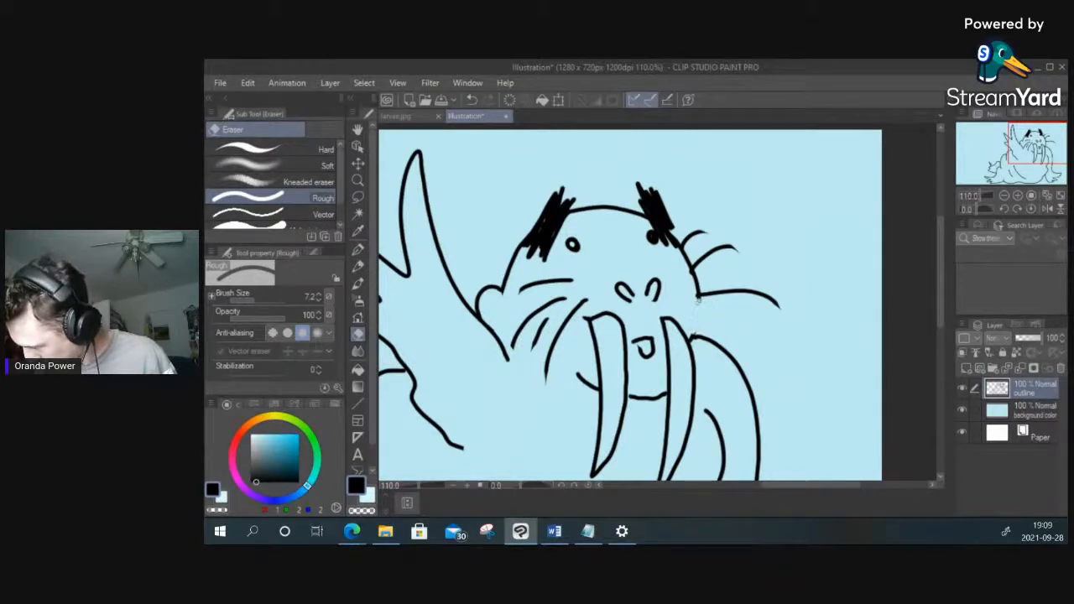
pyautogui.moveTo(682, 250)
pyautogui.mouseDown()
pyautogui.moveTo(697, 295)
pyautogui.moveTo(695, 263)
pyautogui.mouseUp()
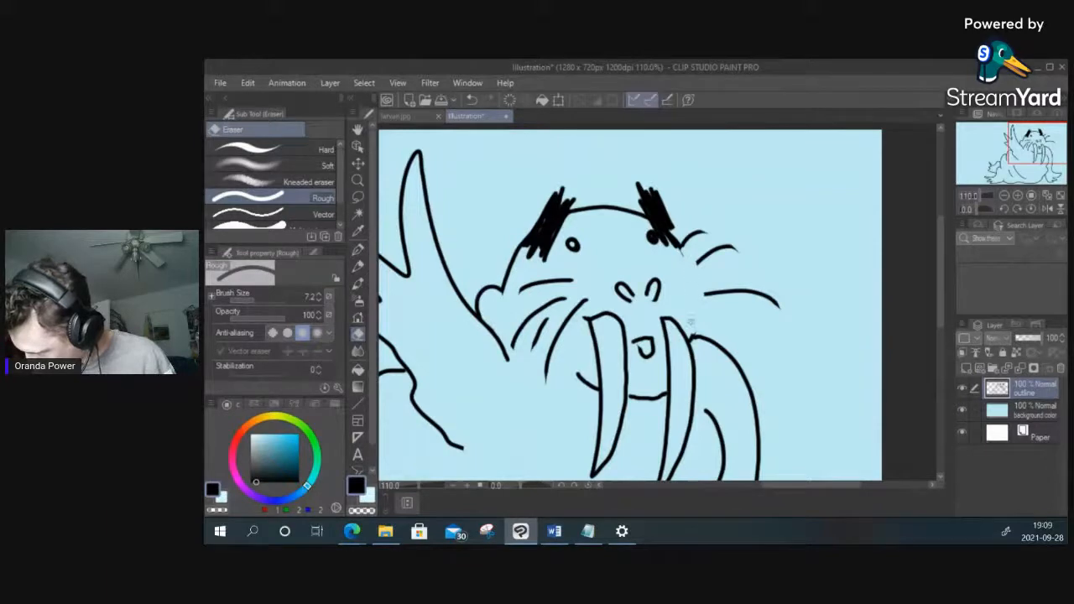
pyautogui.moveTo(695, 328); pyautogui.dragTo(694, 336)
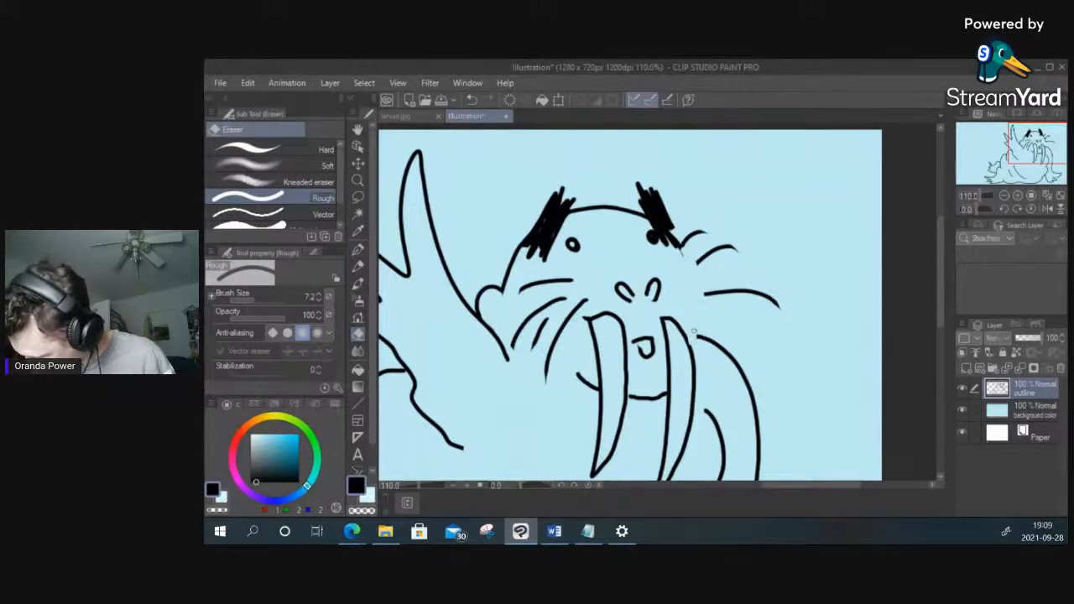
pyautogui.press('p')
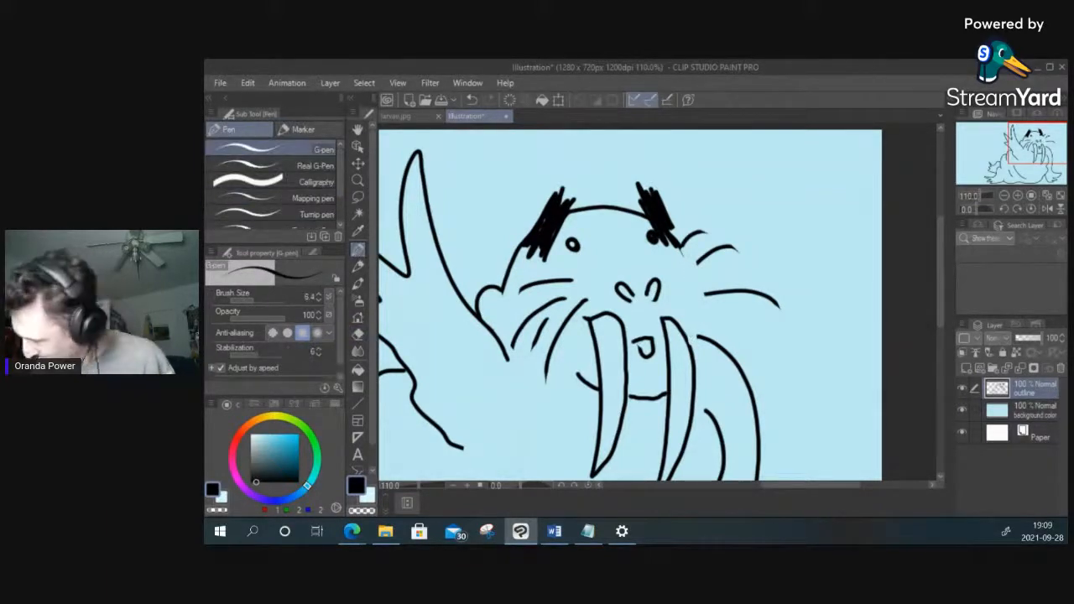
pyautogui.moveTo(678, 244)
pyautogui.mouseDown()
pyautogui.moveTo(707, 277)
pyautogui.moveTo(717, 317)
pyautogui.moveTo(692, 355)
pyautogui.mouseUp()
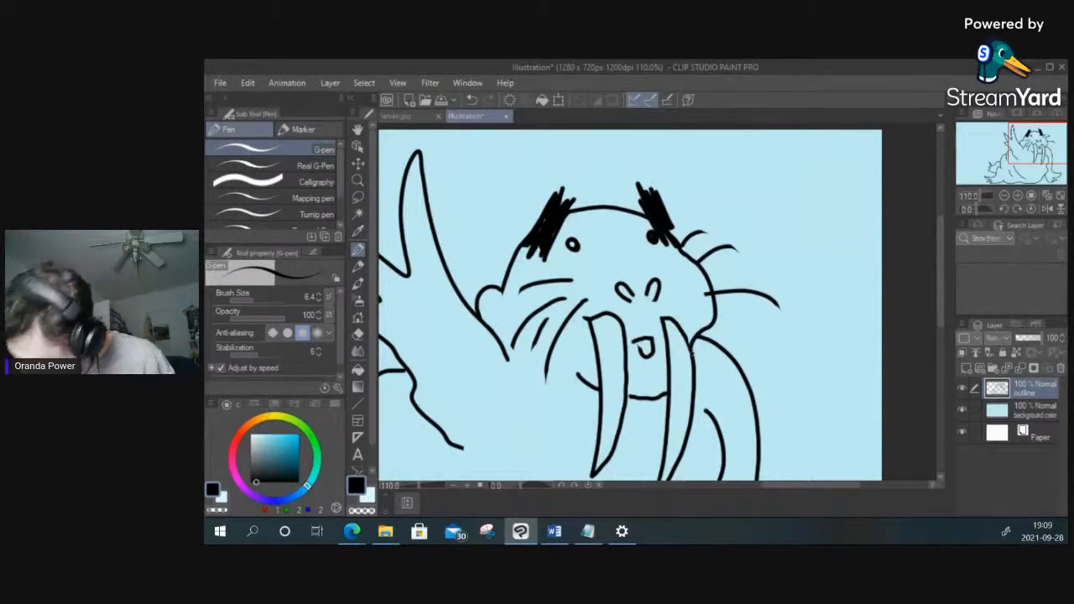
# Step: Erase the small mouth between the tusks, the top of the tusk beside the bulging cheek and the outline below that cheek
pyautogui.scroll(-5, 692, 354)
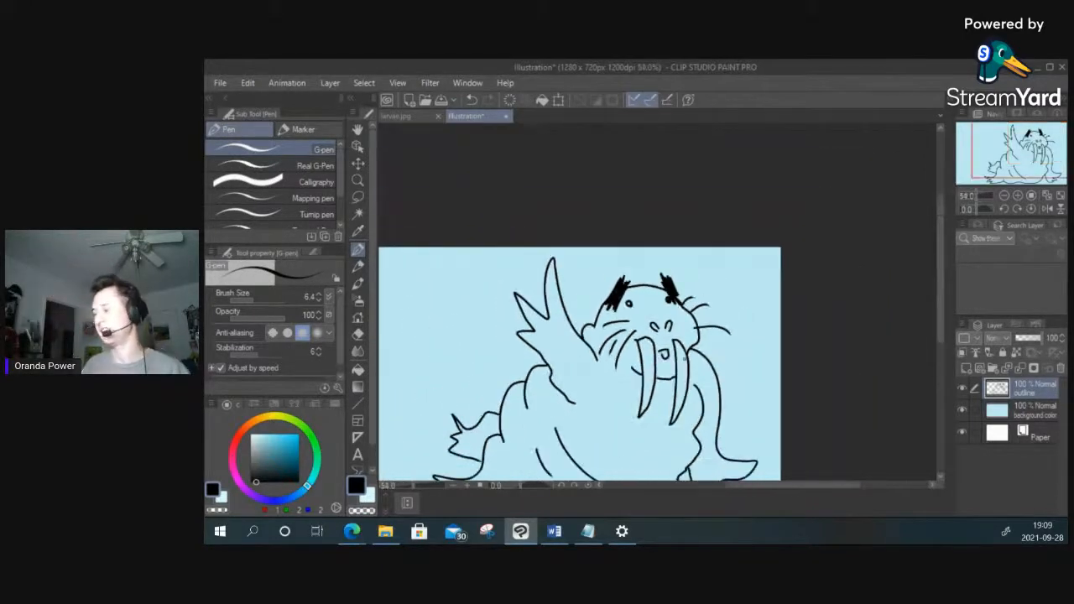
pyautogui.scroll(5, 700, 350)
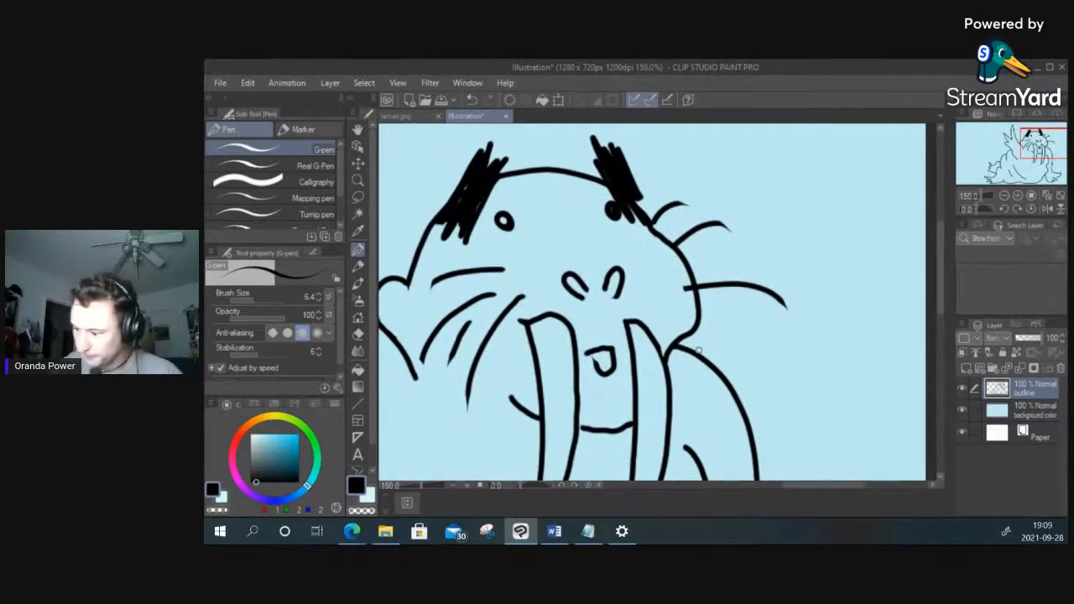
pyautogui.click(358, 334)
pyautogui.moveTo(601, 348)
pyautogui.mouseDown()
pyautogui.moveTo(609, 369)
pyautogui.moveTo(612, 349)
pyautogui.moveTo(615, 376)
pyautogui.moveTo(585, 357)
pyautogui.mouseUp()
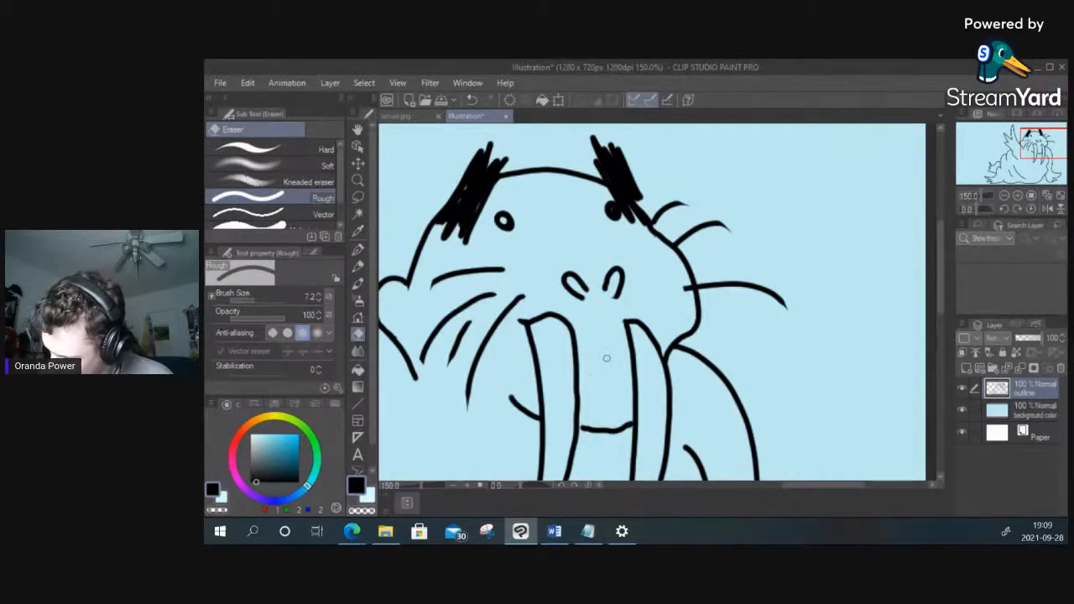
pyautogui.moveTo(619, 328)
pyautogui.mouseDown()
pyautogui.moveTo(637, 325)
pyautogui.moveTo(615, 341)
pyautogui.moveTo(653, 341)
pyautogui.moveTo(630, 339)
pyautogui.mouseUp()
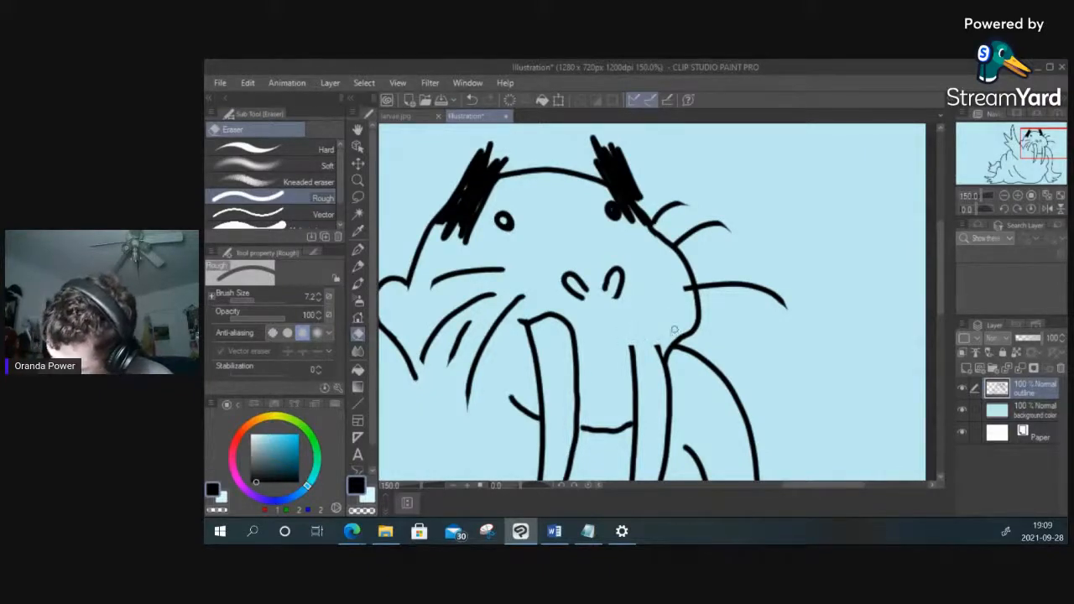
pyautogui.moveTo(674, 330); pyautogui.dragTo(670, 376)
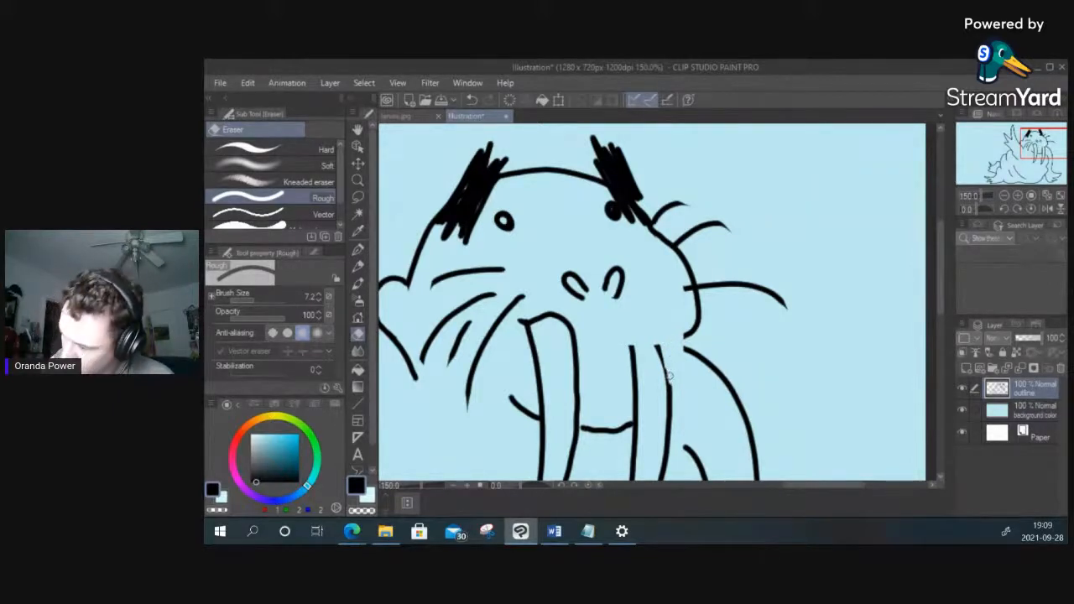
# Step: Draw a rounded muzzle line over the tops of both tusks with the G-pen, and add a curved mouth line between the tusks
pyautogui.press('p')
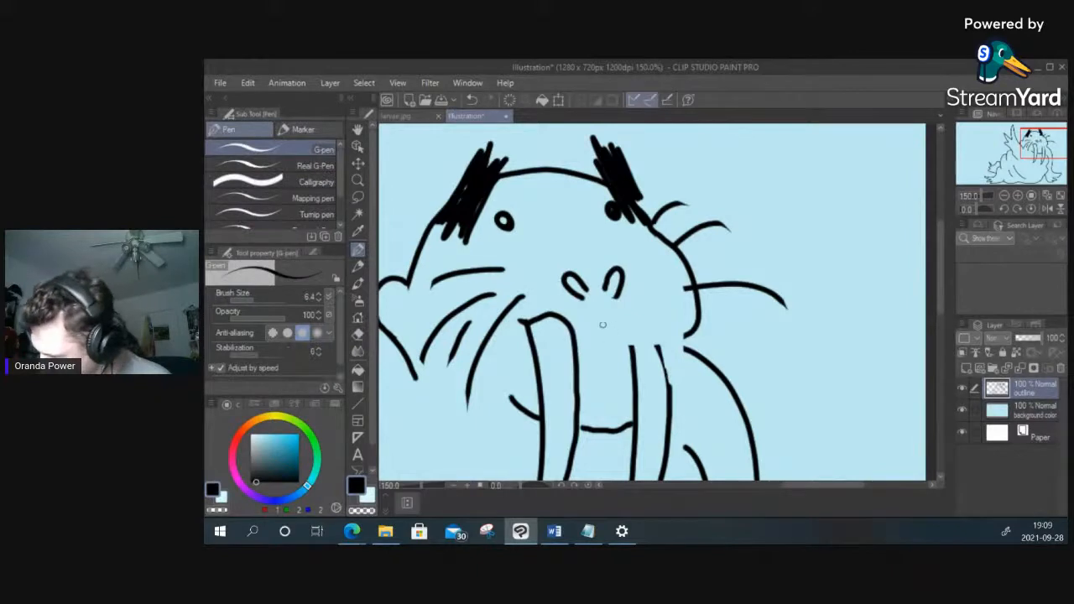
pyautogui.moveTo(600, 316)
pyautogui.mouseDown()
pyautogui.moveTo(645, 347)
pyautogui.moveTo(683, 339)
pyautogui.moveTo(691, 323)
pyautogui.mouseUp()
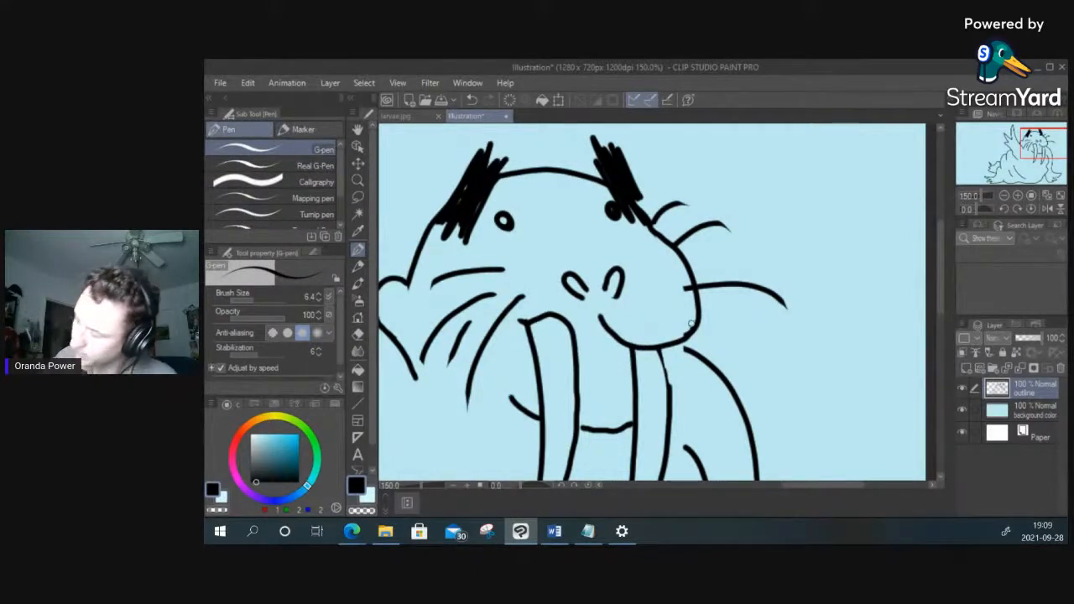
pyautogui.moveTo(525, 321)
pyautogui.mouseDown()
pyautogui.moveTo(484, 306)
pyautogui.moveTo(467, 278)
pyautogui.mouseUp()
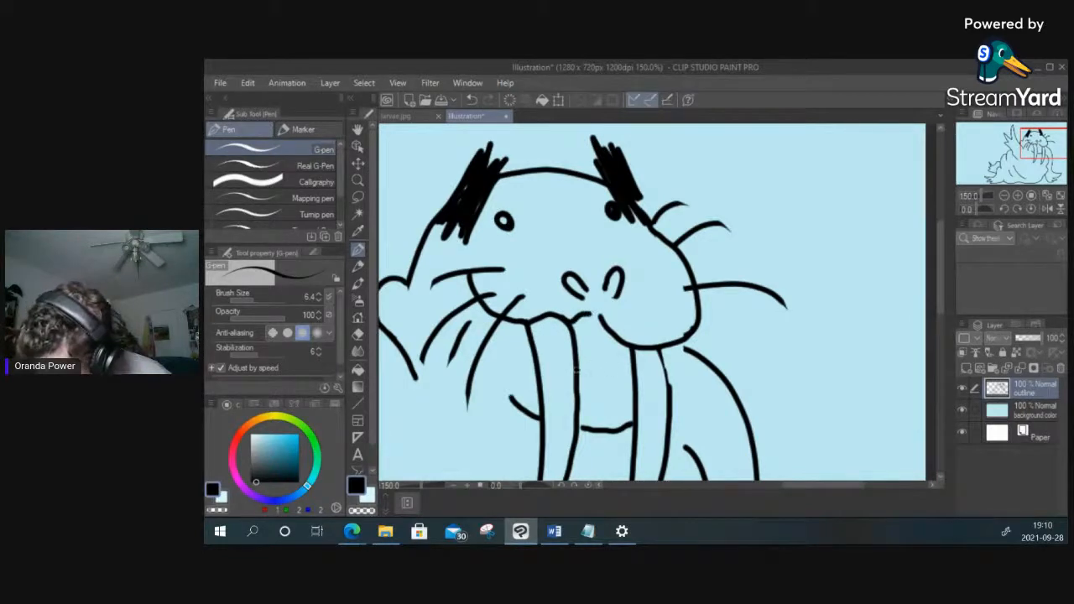
pyautogui.moveTo(592, 315); pyautogui.dragTo(605, 318)
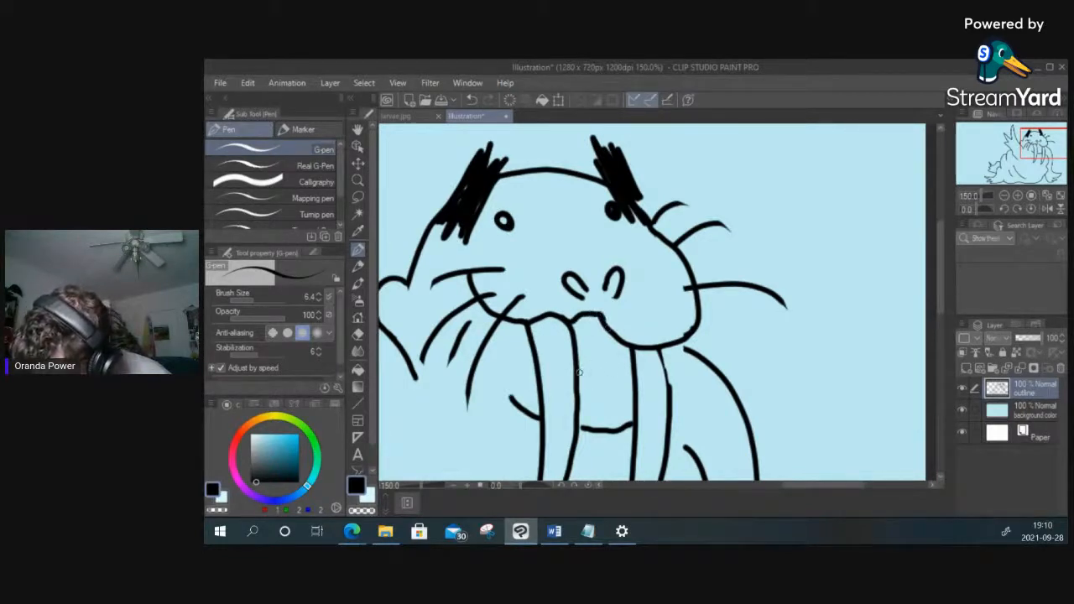
pyautogui.moveTo(577, 371)
pyautogui.mouseDown()
pyautogui.moveTo(599, 382)
pyautogui.moveTo(635, 375)
pyautogui.mouseUp()
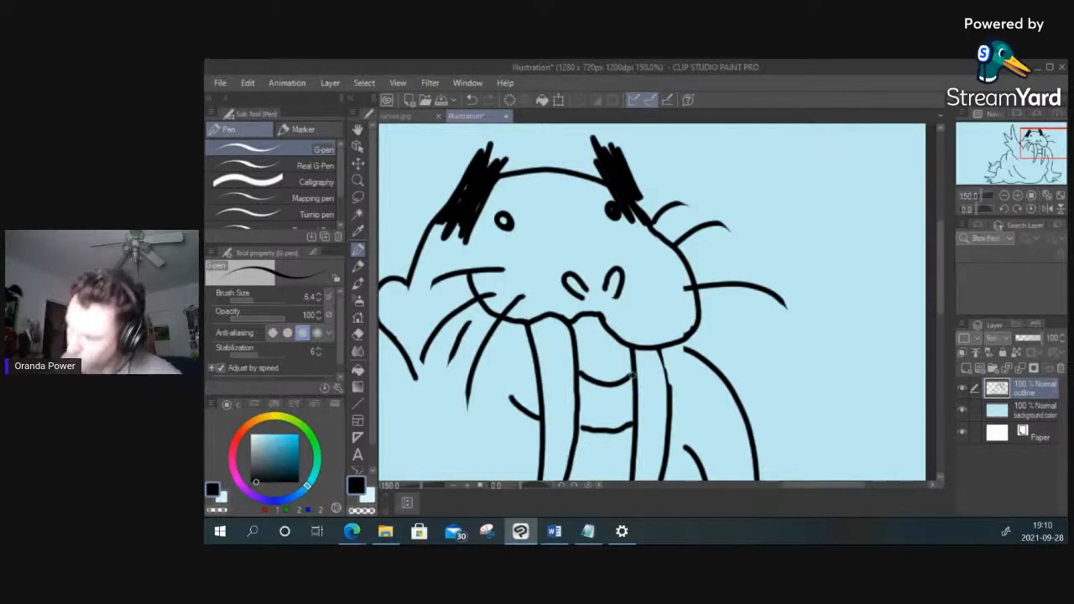
# Step: Erase the top of the front flipper's outline below the bulging cheek and redraw it with a small rounded bump using the G-pen
pyautogui.scroll(-4, 634, 377)
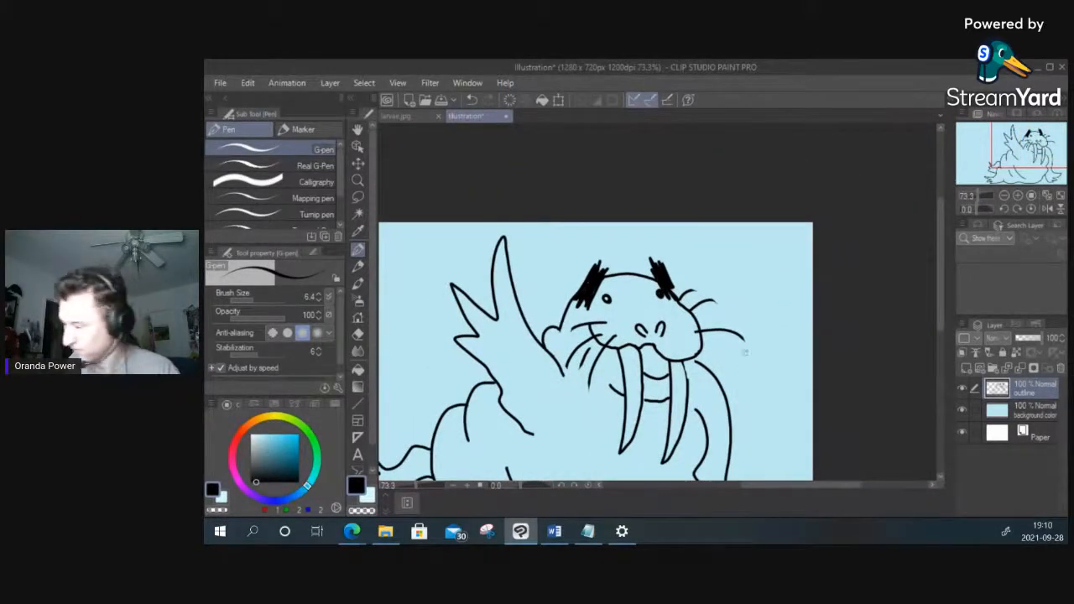
pyautogui.moveTo(751, 400); pyautogui.dragTo(759, 316)
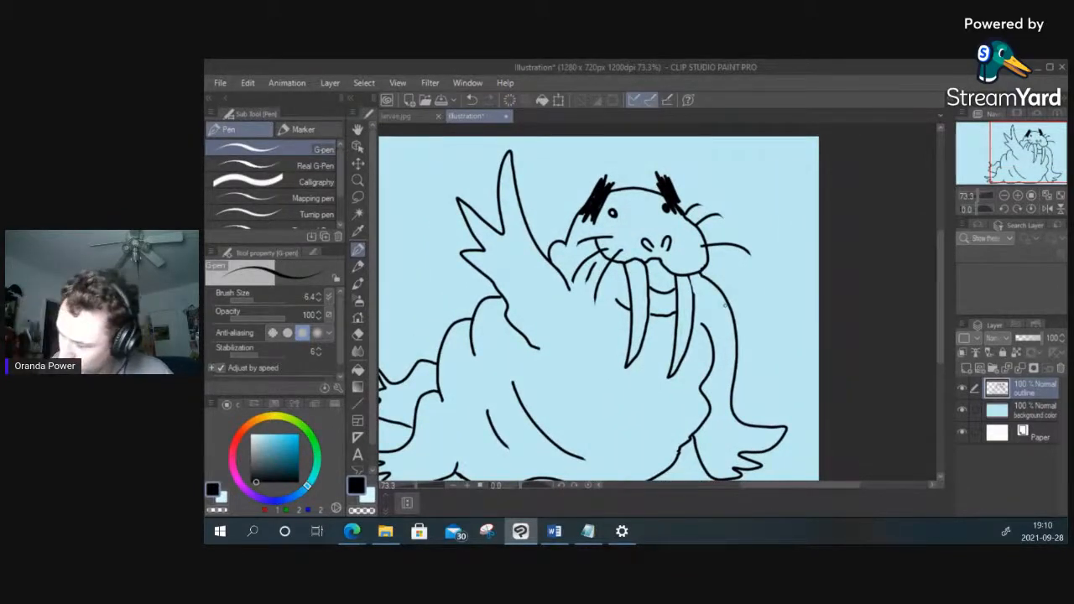
pyautogui.press('e')
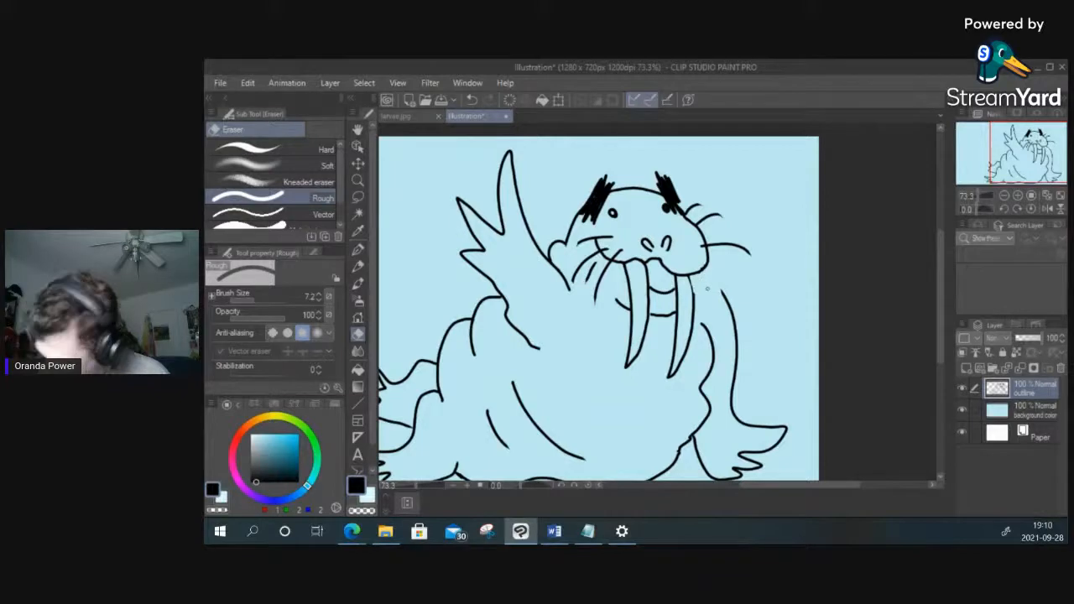
pyautogui.press('p')
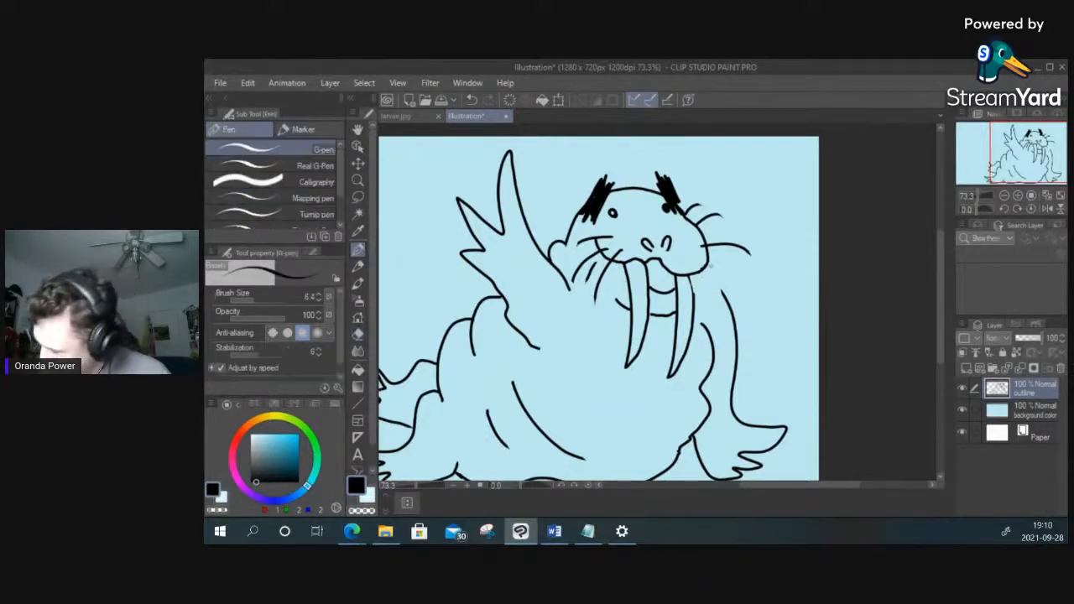
pyautogui.moveTo(705, 263); pyautogui.dragTo(722, 294)
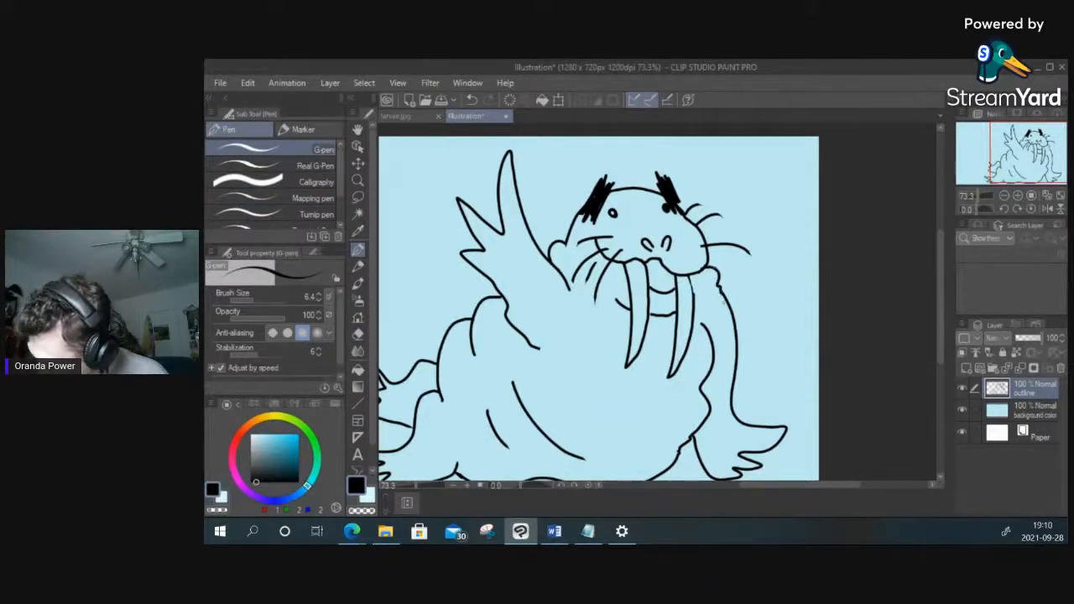
# Step: Draw curved neck folds and short crease marks between and beside the tusks, below the mouth
pyautogui.moveTo(599, 309)
pyautogui.mouseDown()
pyautogui.moveTo(625, 332)
pyautogui.moveTo(703, 332)
pyautogui.mouseUp()
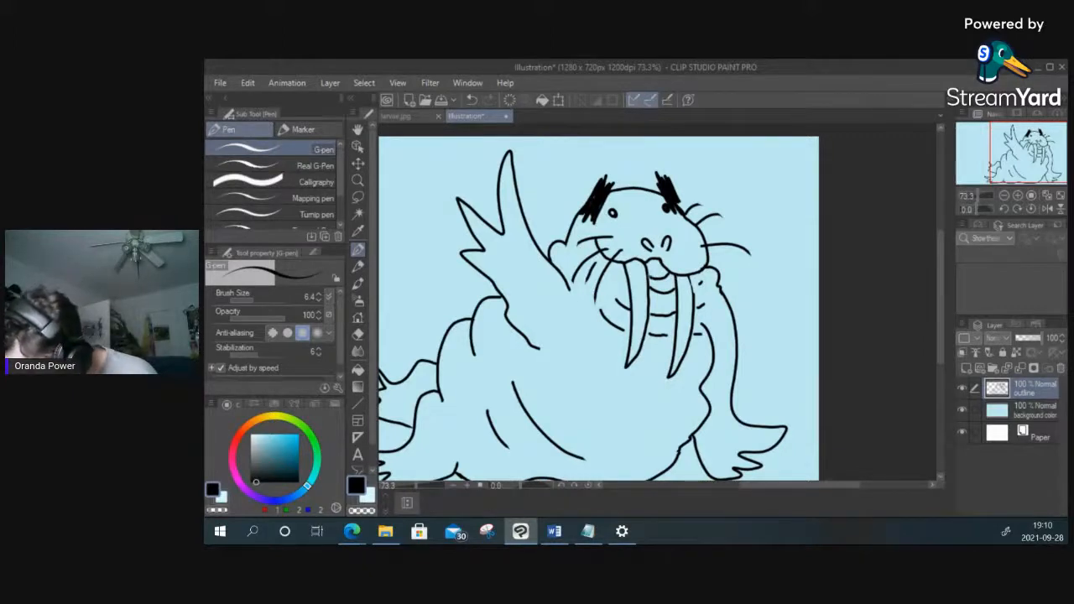
pyautogui.scroll(-2, 638, 275)
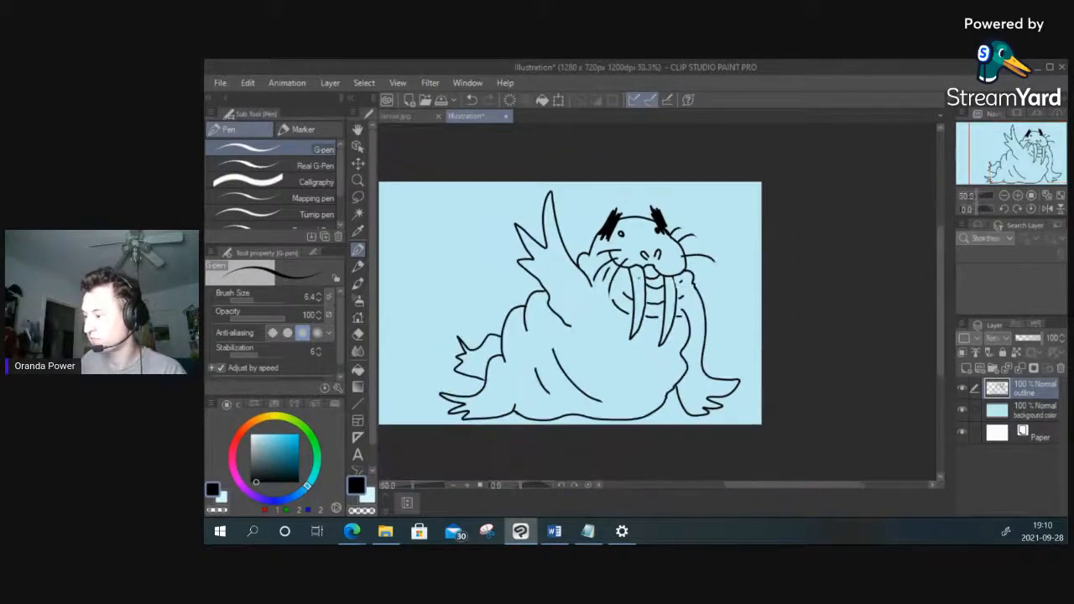
pyautogui.scroll(-2, 639, 277)
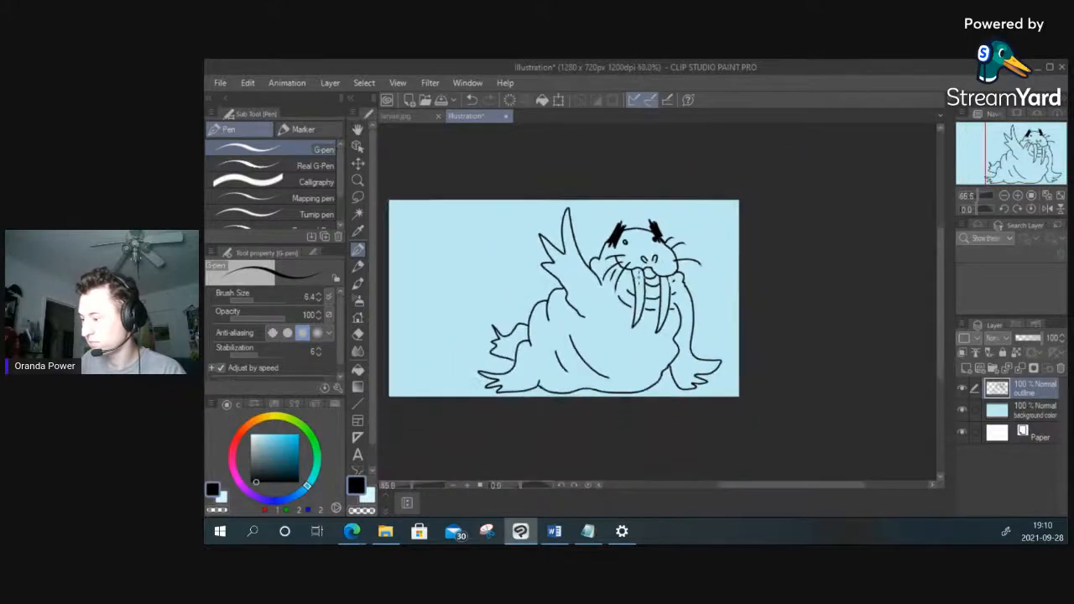
# Step: Draw lines extending from between the digits down the raised flipper, and add another diagonal fold line on the belly
pyautogui.scroll(1, 639, 277)
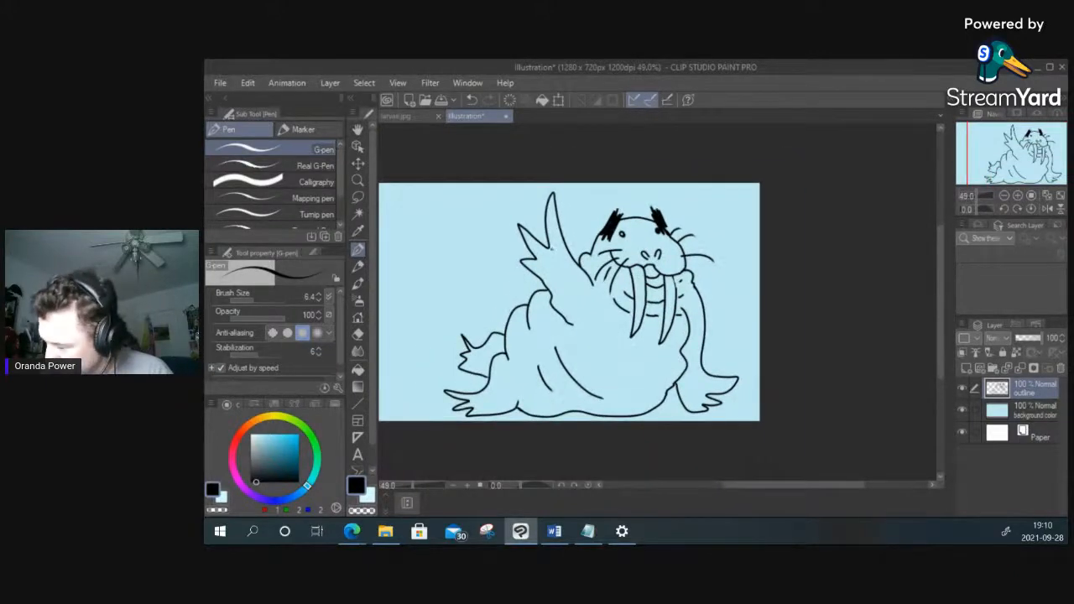
pyautogui.moveTo(553, 246)
pyautogui.mouseDown()
pyautogui.moveTo(579, 291)
pyautogui.moveTo(545, 269)
pyautogui.moveTo(567, 292)
pyautogui.mouseUp()
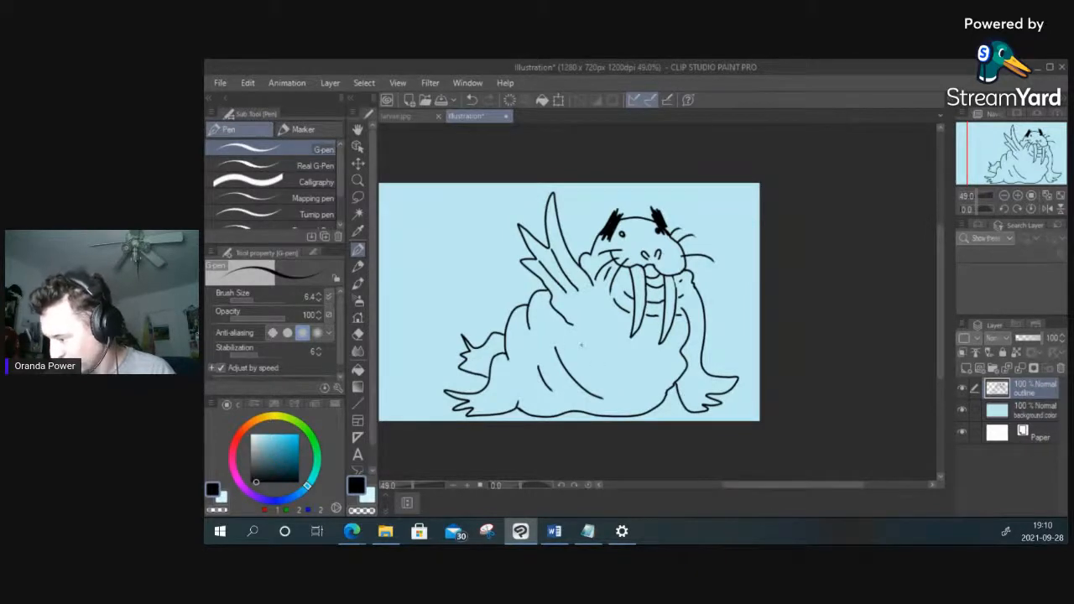
pyautogui.moveTo(582, 347); pyautogui.dragTo(626, 377)
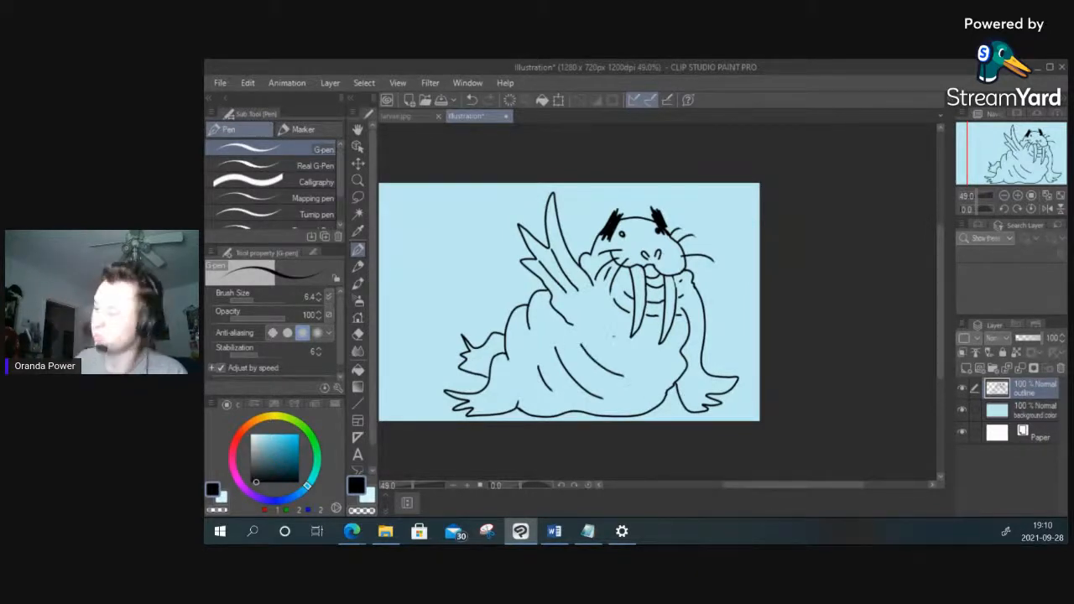
# Step: Add a new layer above the outline layer and name it "color"
pyautogui.scroll(-3, 613, 339)
pyautogui.scroll(2, 612, 342)
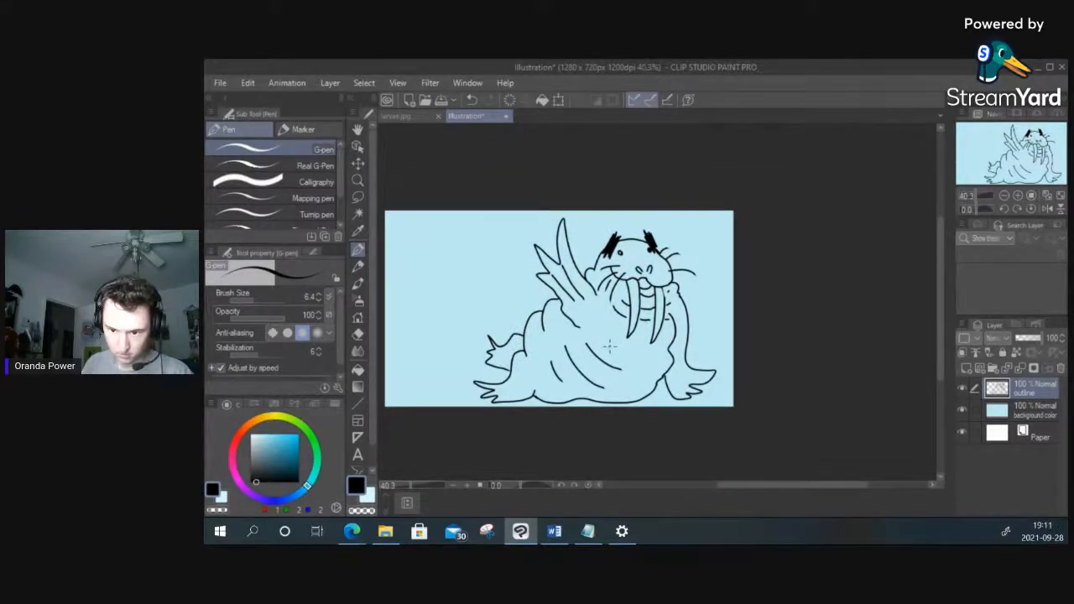
pyautogui.click(967, 371)
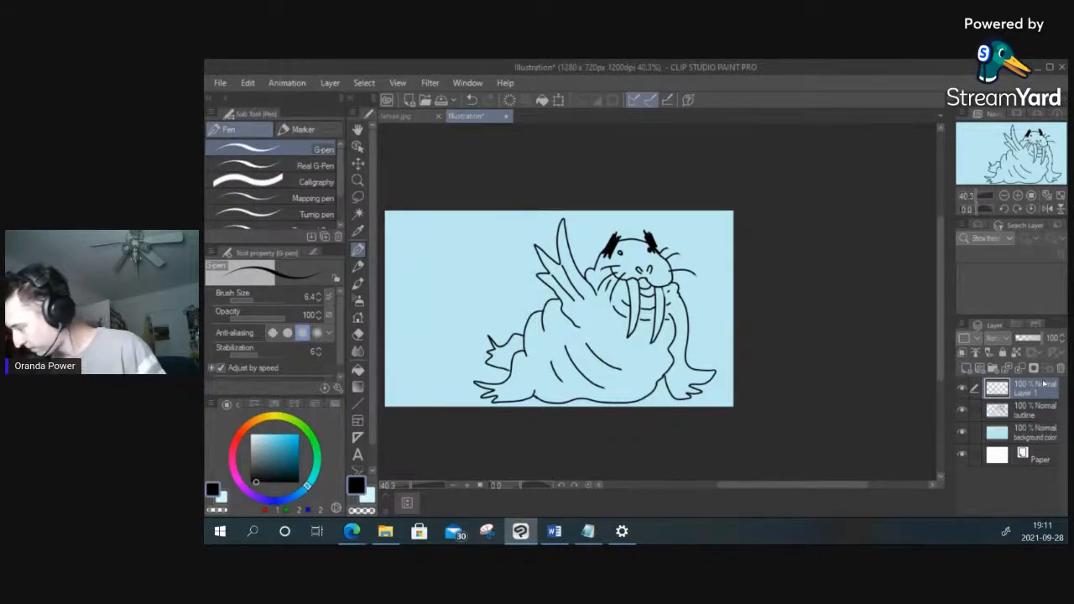
pyautogui.doubleClick(1031, 390)
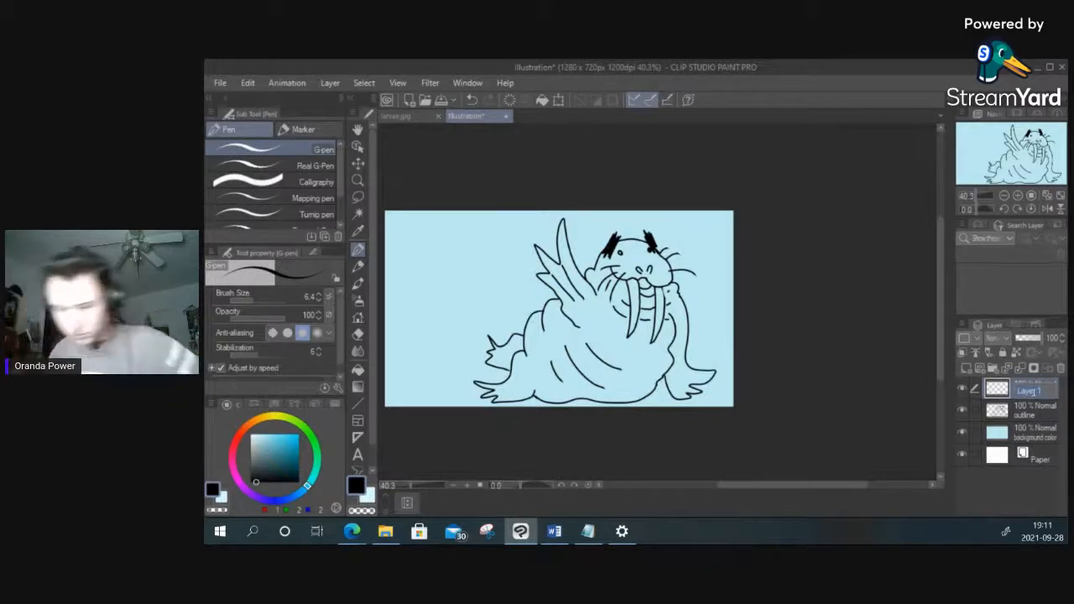
pyautogui.press('BackSpace')
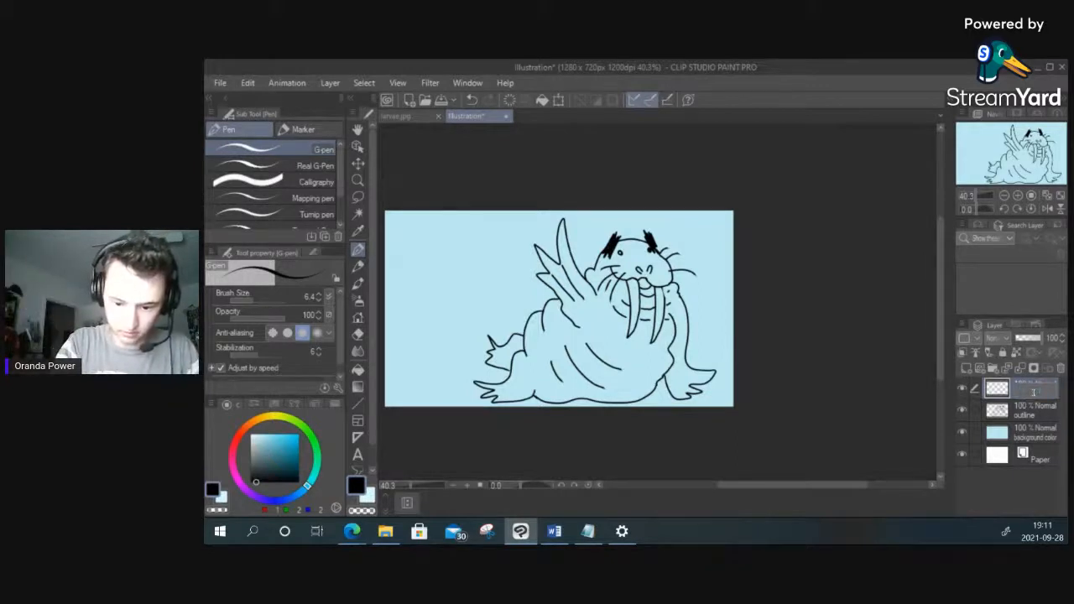
pyautogui.write('color')
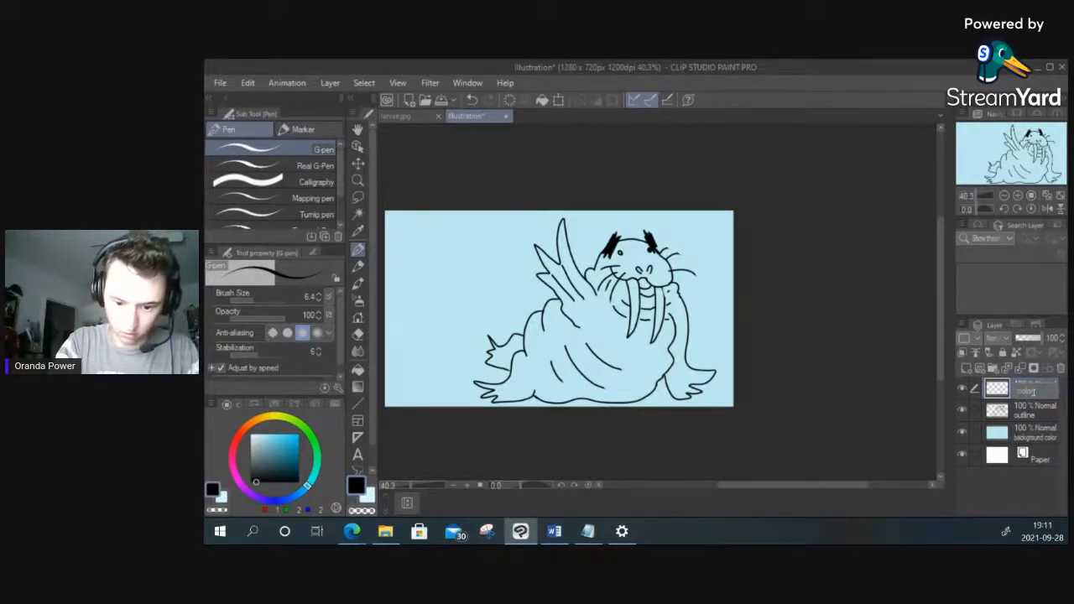
pyautogui.press('Return')
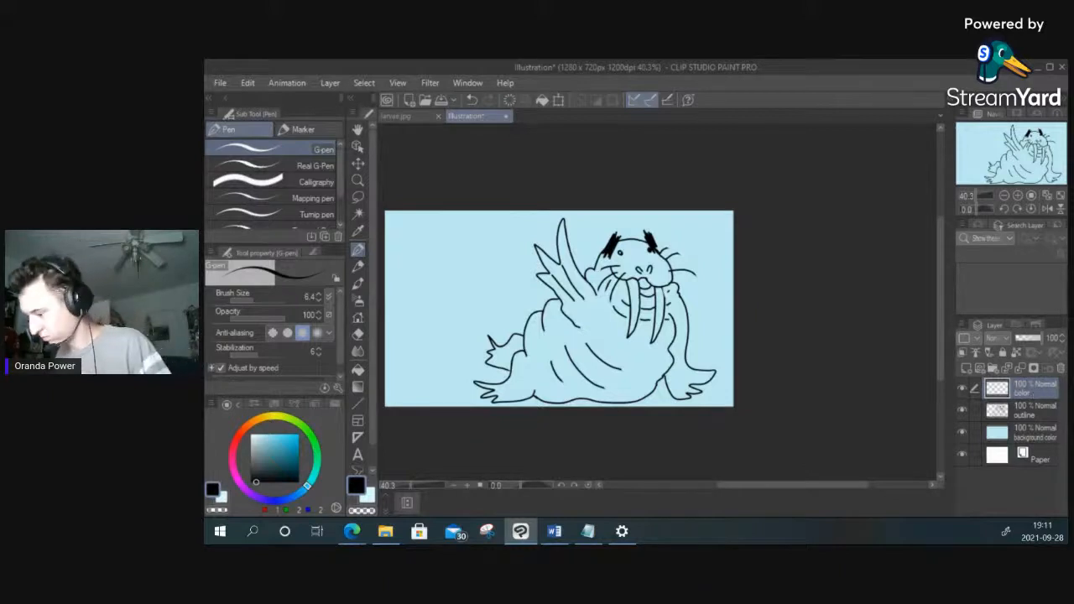
# Step: On the outline layer, fill in both nostrils and the open eye with solid black using the G-pen
pyautogui.scroll(3, 656, 260)
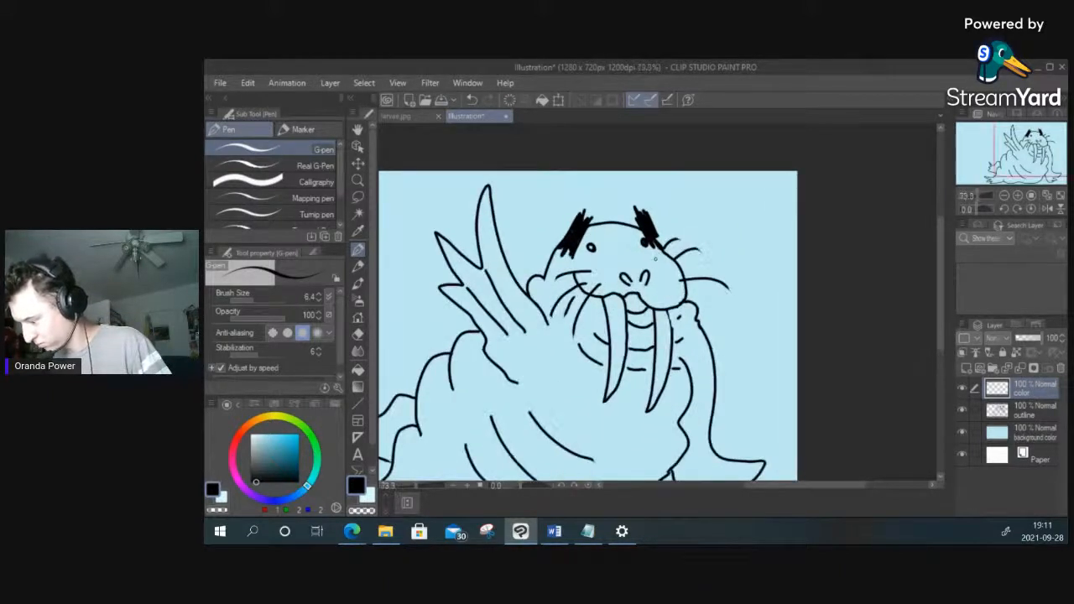
pyautogui.click(1032, 415)
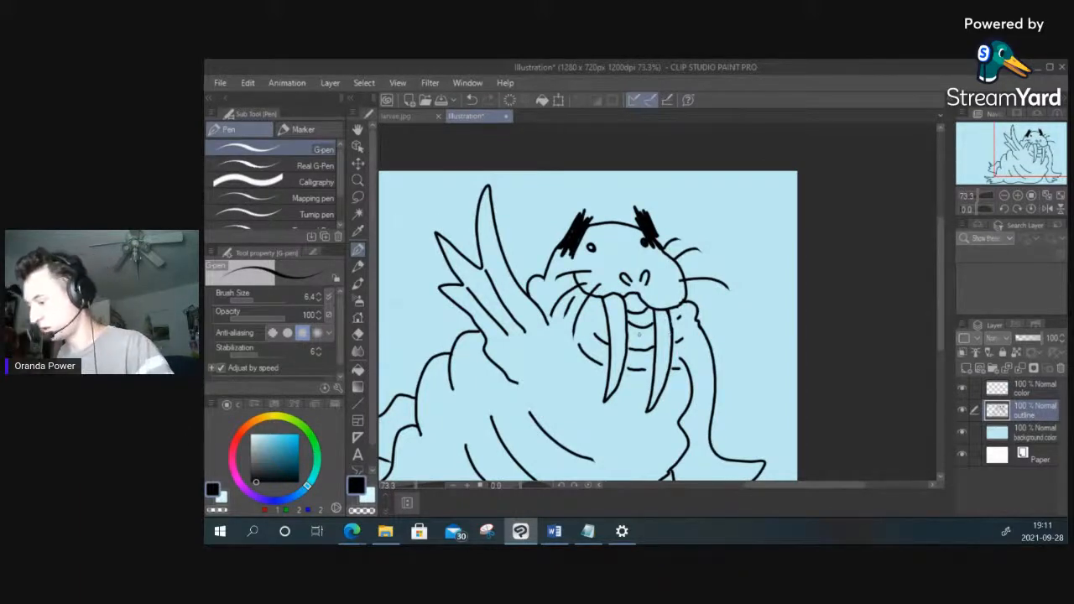
pyautogui.scroll(1, 639, 334)
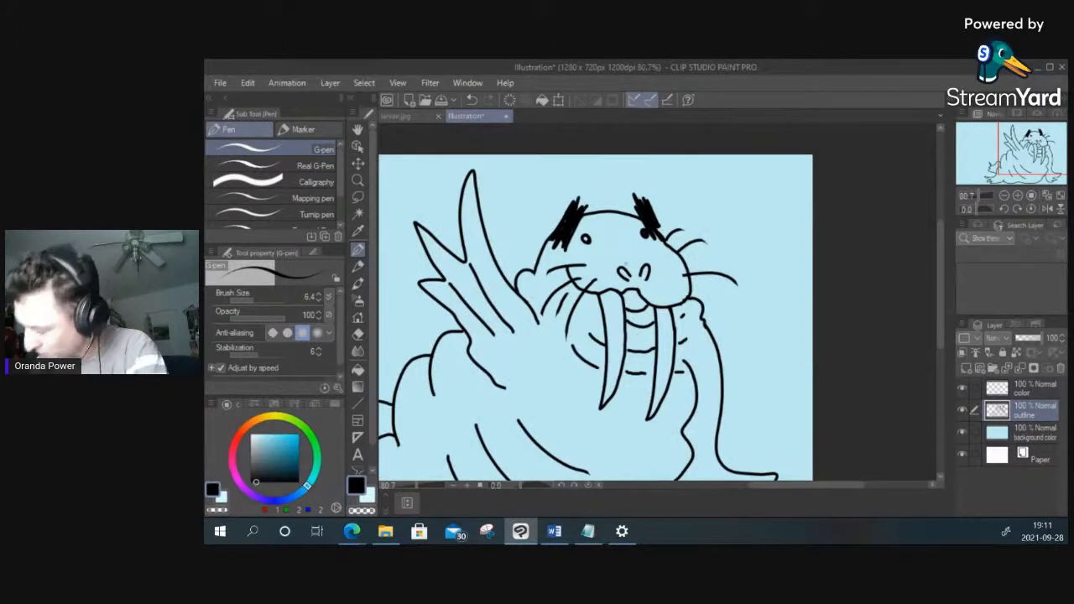
pyautogui.moveTo(620, 269); pyautogui.dragTo(645, 275)
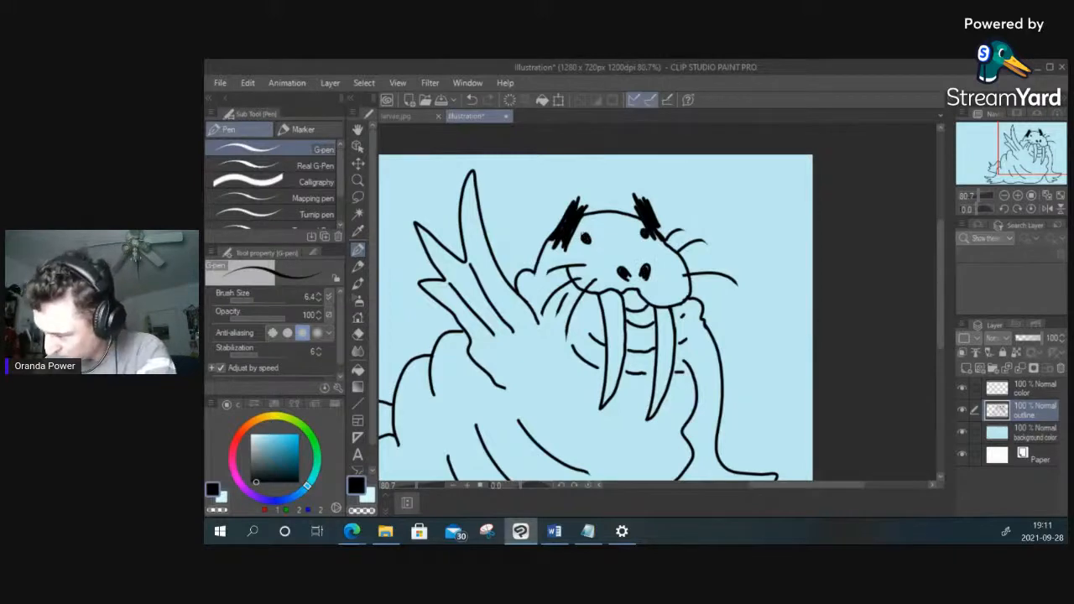
# Step: Thicken the walrus's black eyes on the outline layer with the G-pen at brush size 6.4
pyautogui.moveTo(584, 234); pyautogui.dragTo(646, 238)
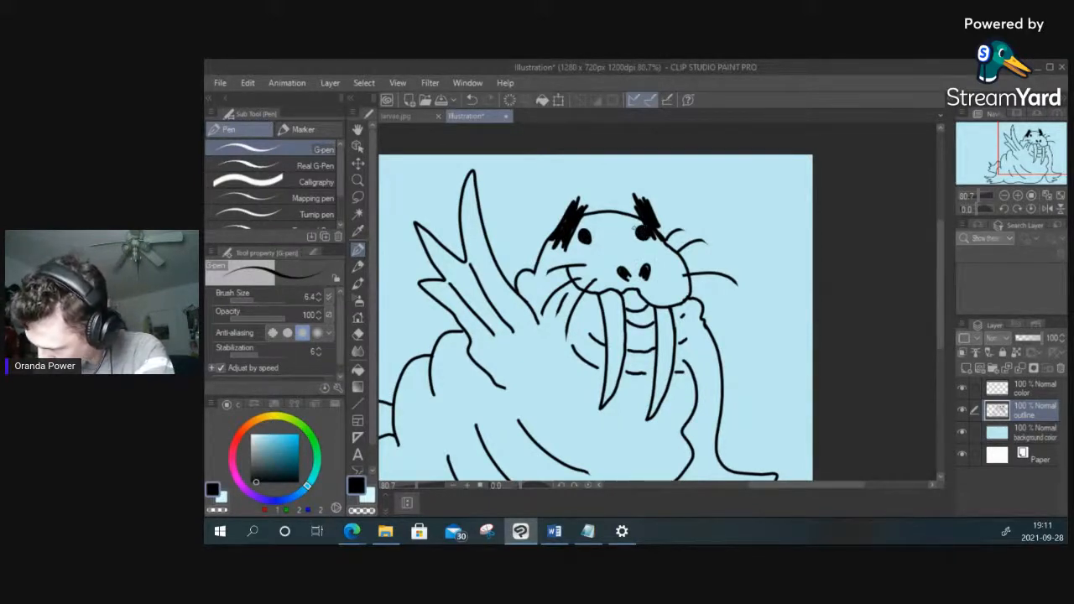
pyautogui.moveTo(582, 230); pyautogui.dragTo(593, 243)
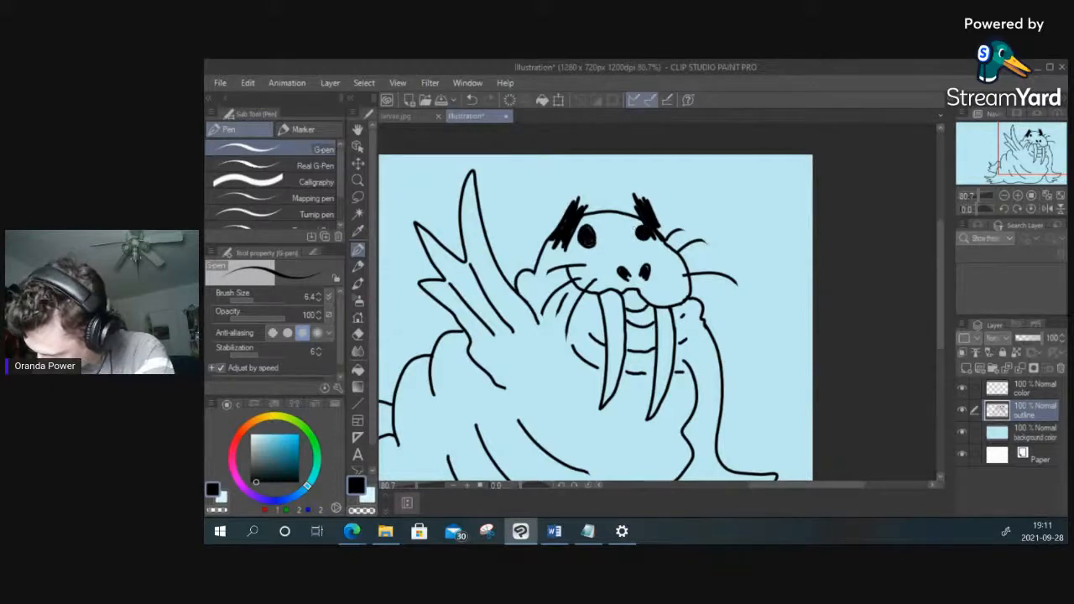
pyautogui.scroll(-7, 559, 252)
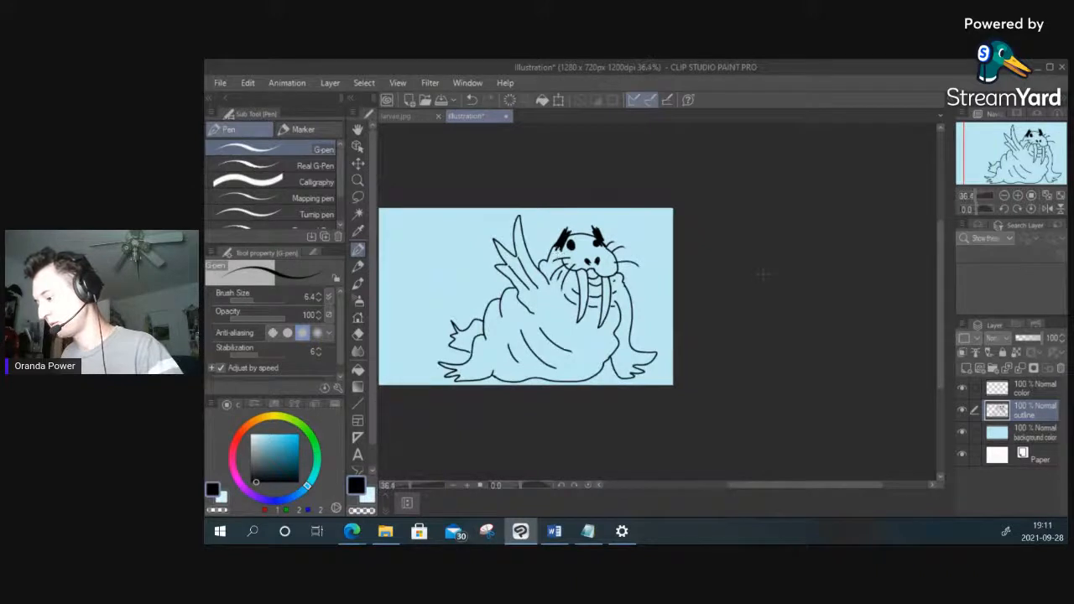
pyautogui.scroll(-3, 762, 274)
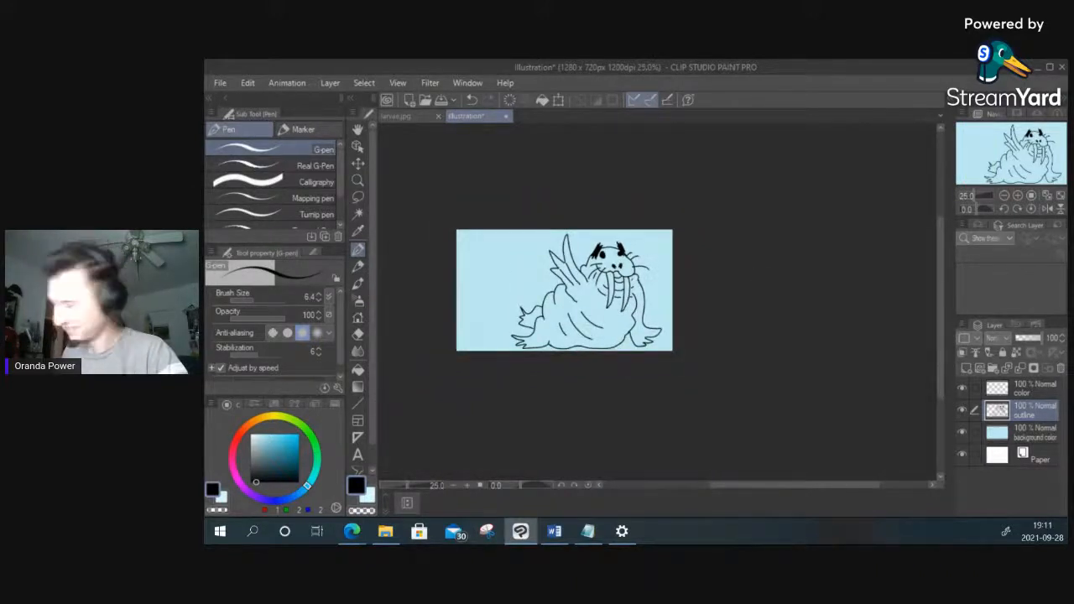
# Step: Make the color layer active, set the drawing colour to white and choose the Fill tool for the tusk area
pyautogui.click(1033, 392)
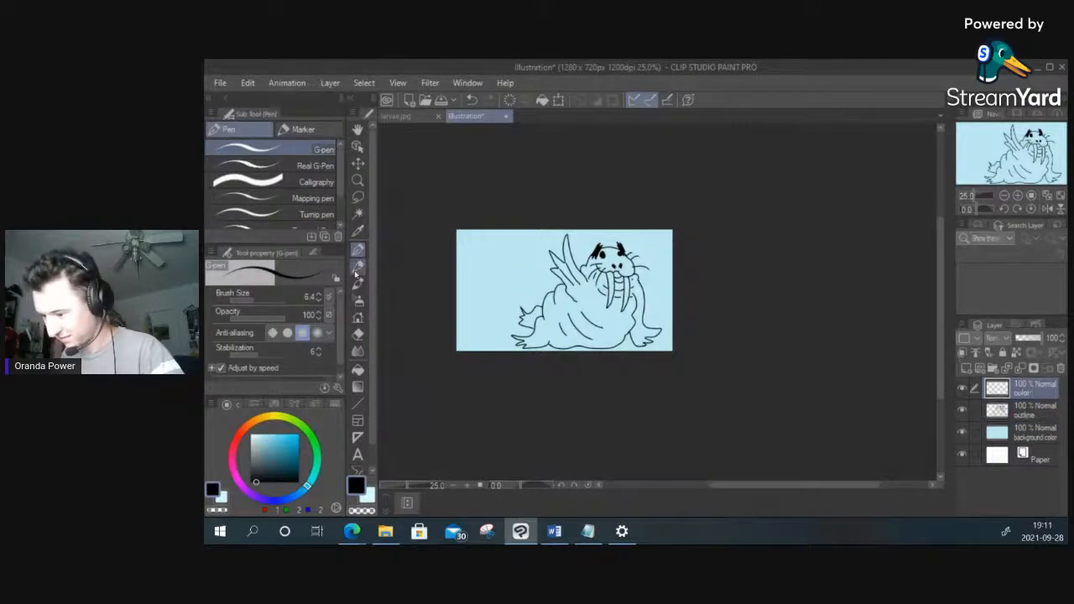
pyautogui.click(252, 435)
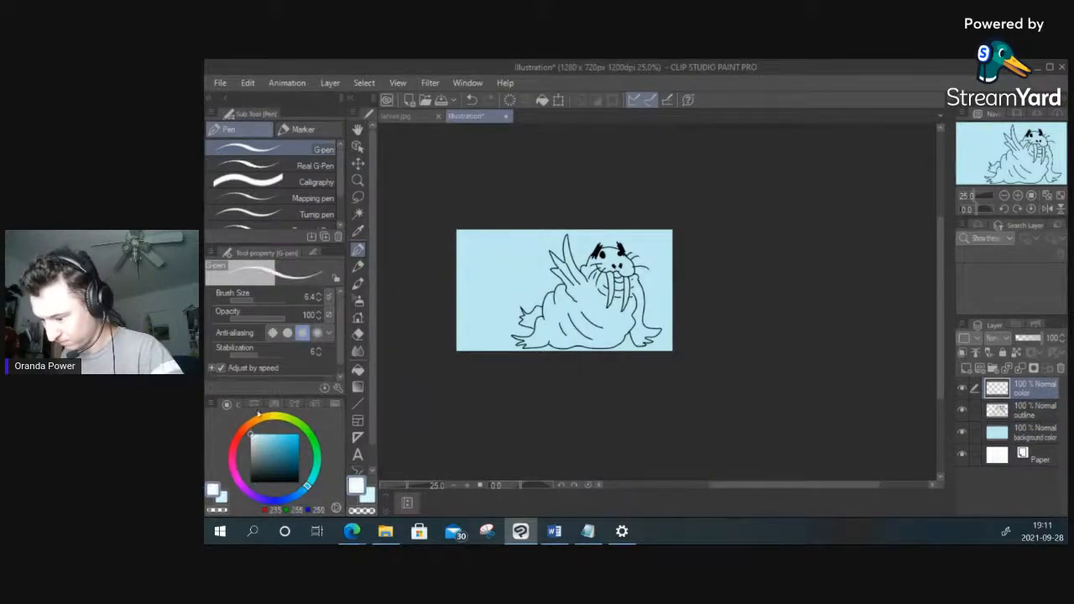
pyautogui.click(358, 371)
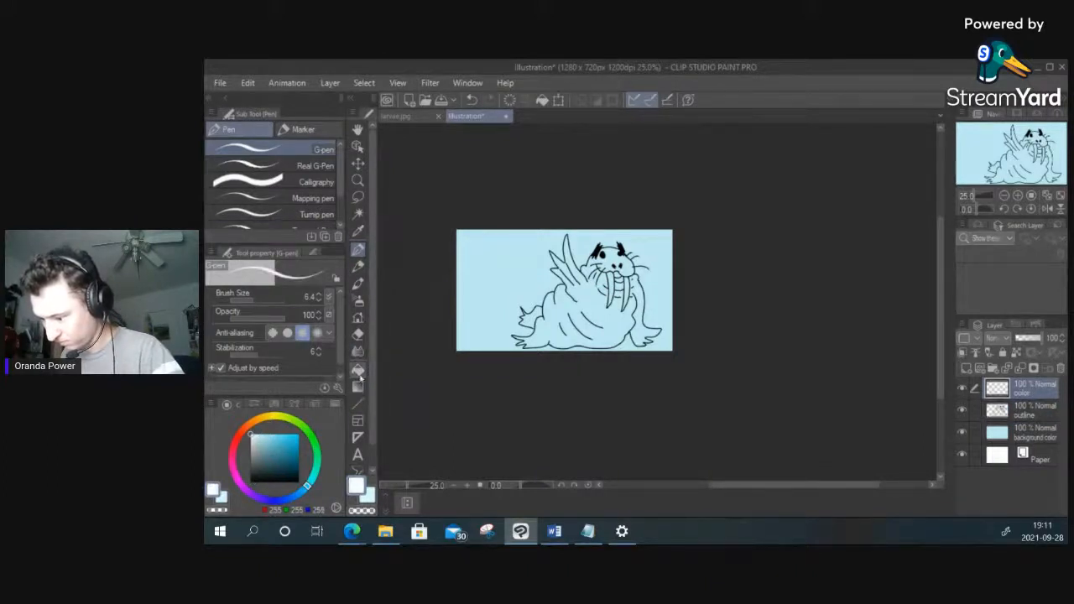
pyautogui.scroll(3, 588, 295)
pyautogui.scroll(3, 588, 295)
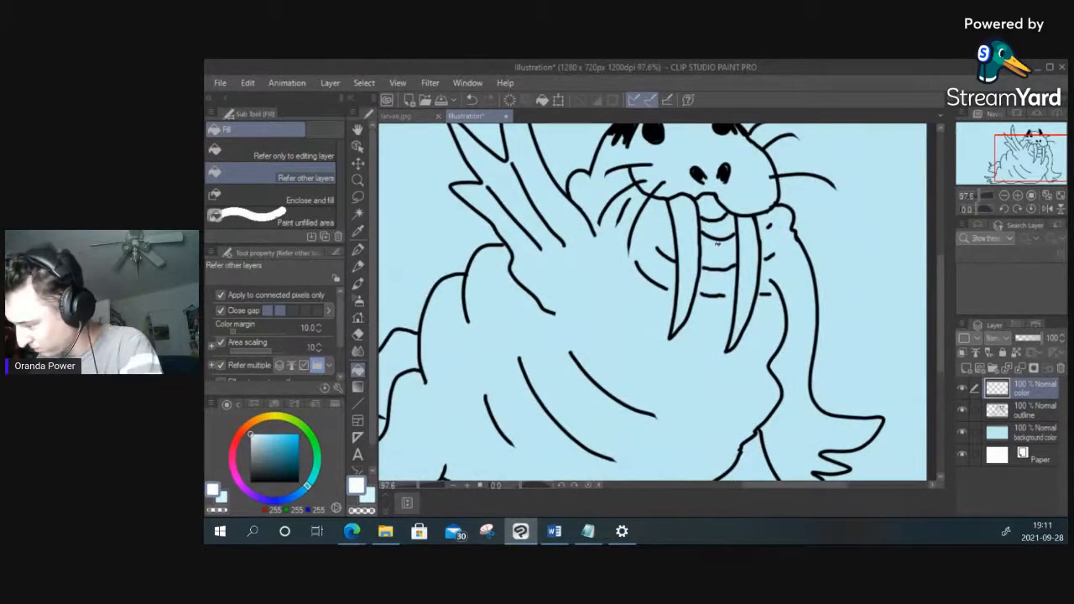
# Step: Try to fill the area between the tusks with white using Refer other layers, with the color layer above and below the outline layer
pyautogui.click(714, 243)
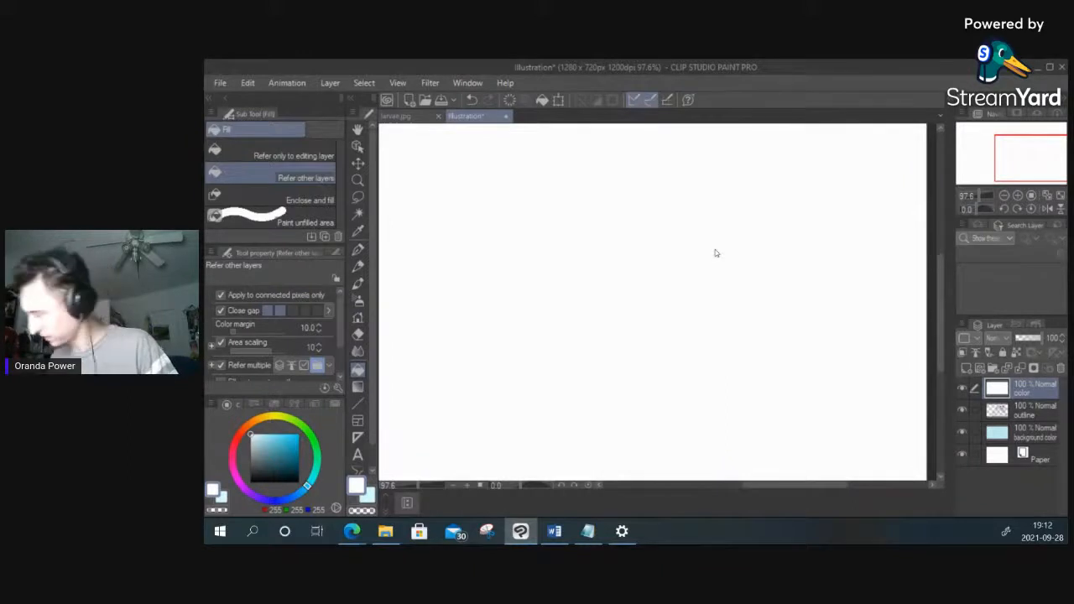
pyautogui.hotkey('ctrl', 'z')
pyautogui.moveTo(1041, 398); pyautogui.dragTo(1038, 433)
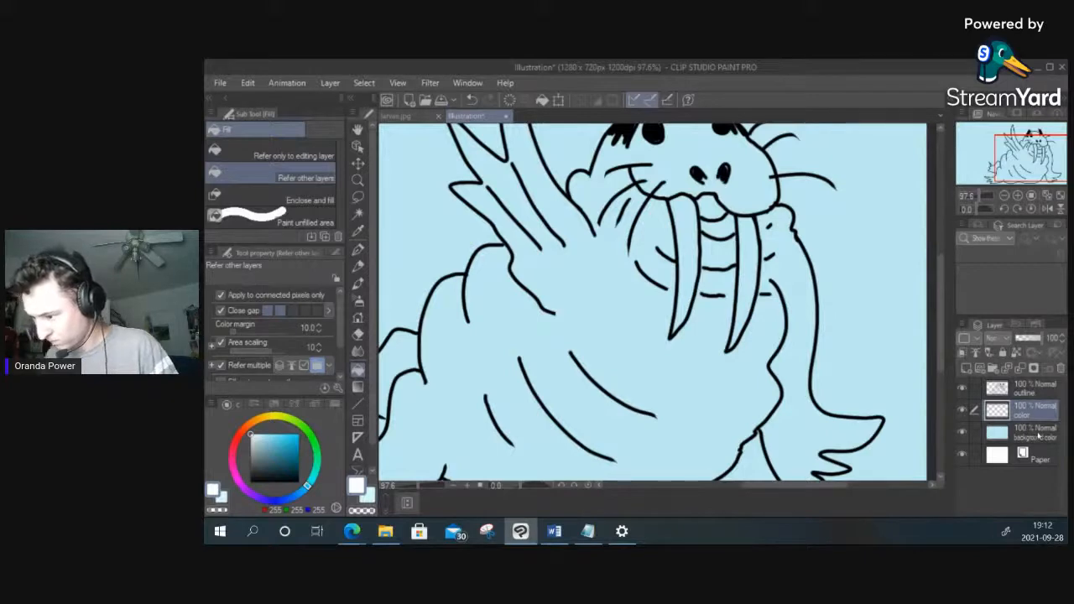
pyautogui.click(304, 154)
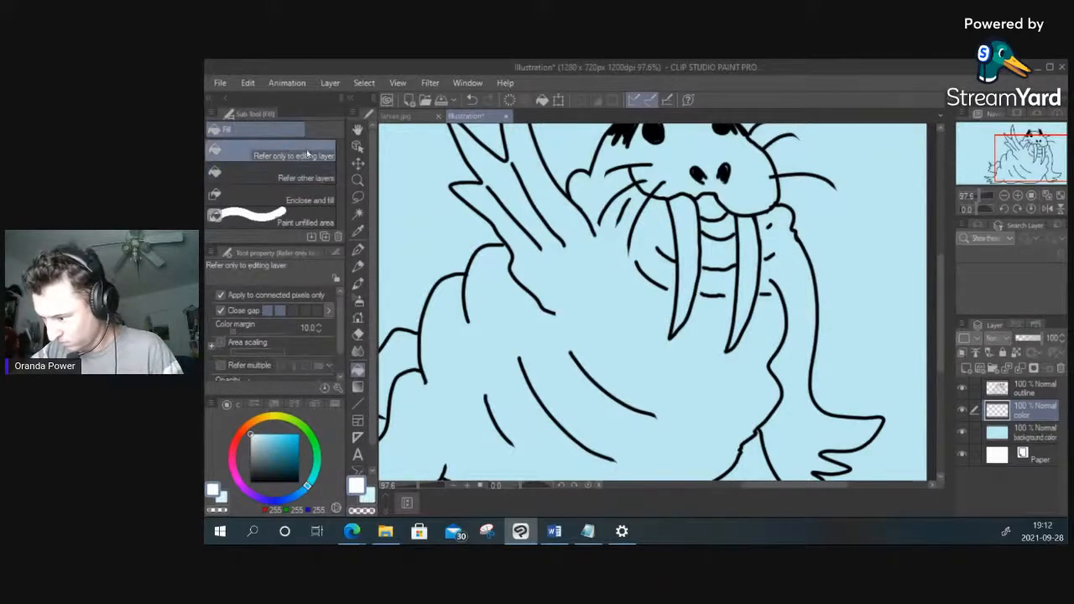
pyautogui.click(314, 174)
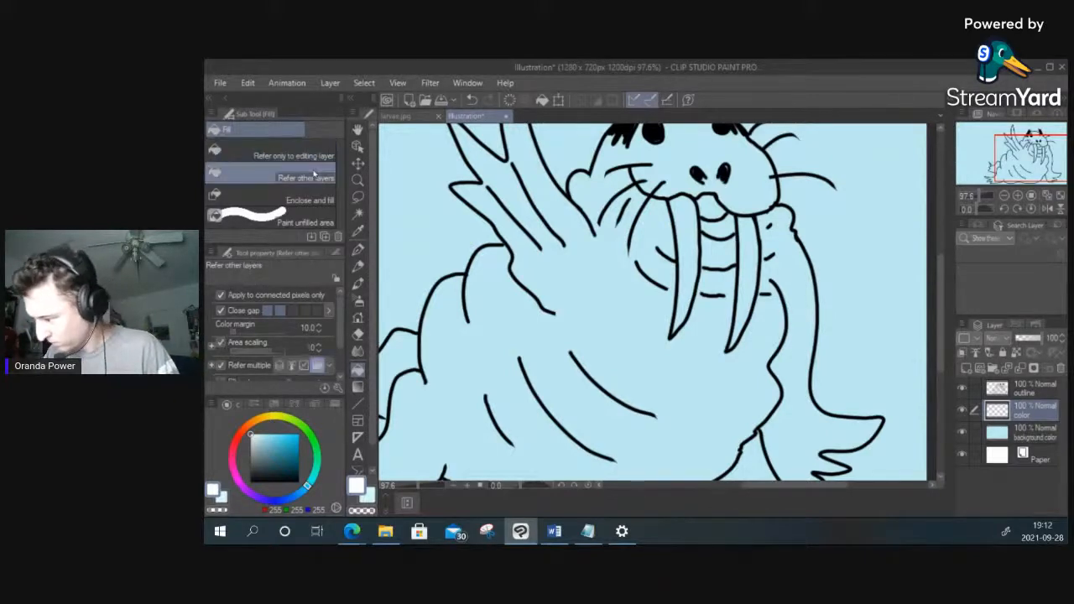
pyautogui.click(709, 244)
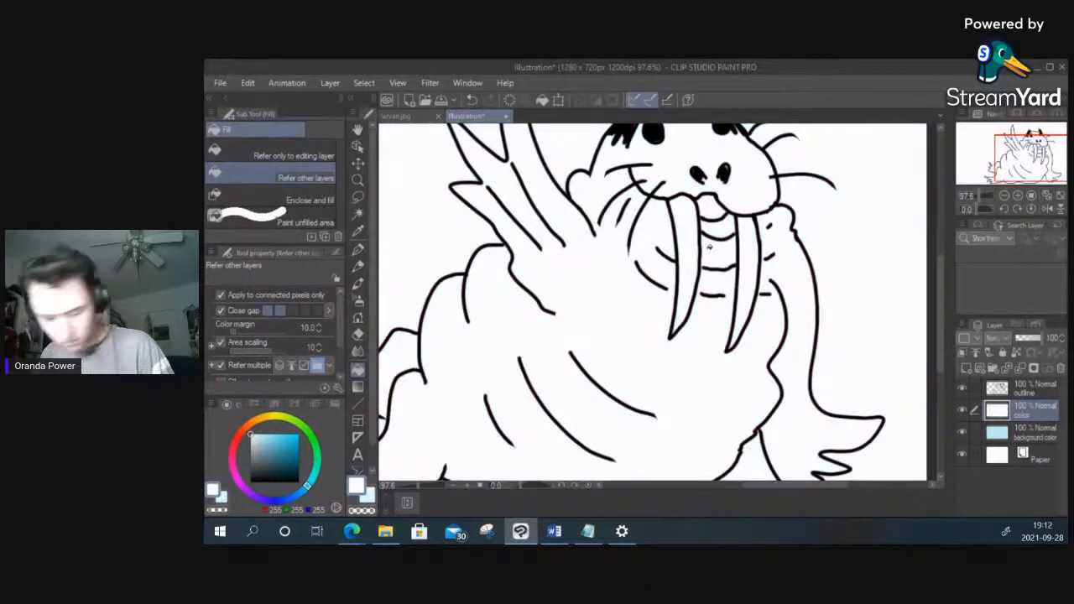
pyautogui.hotkey('ctrl', 'z')
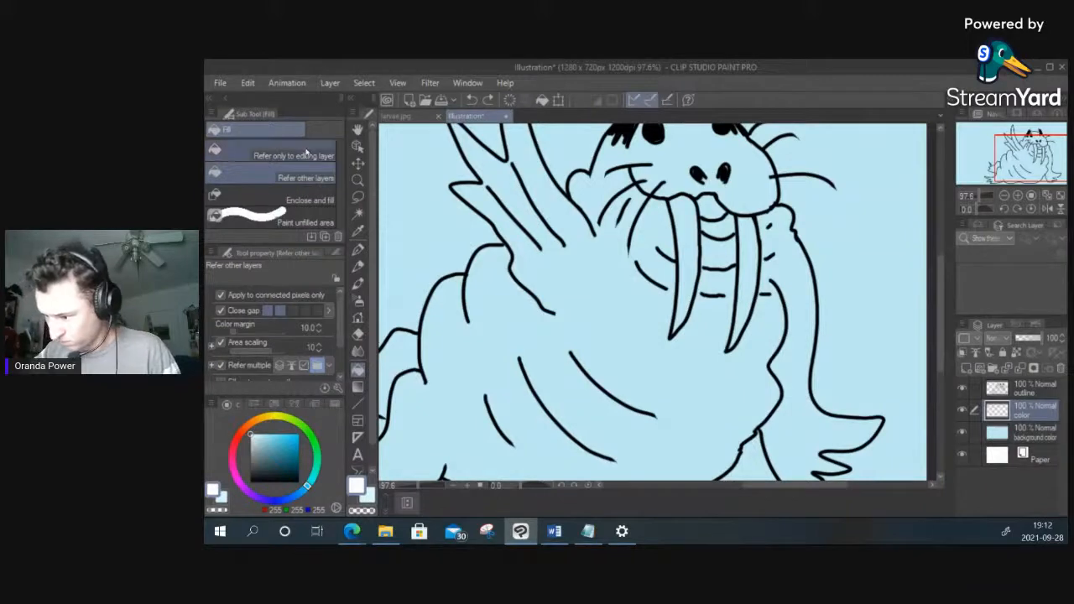
# Step: Try to fill the left tusk with white using Refer only to editing layer, and undo the fill
pyautogui.click(294, 155)
pyautogui.click(688, 228)
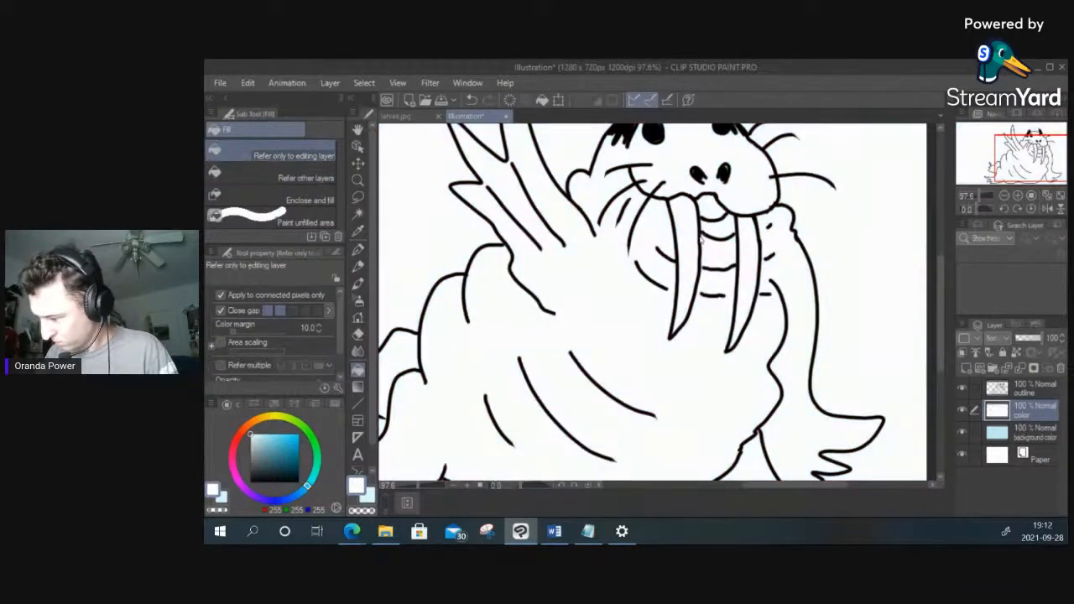
pyautogui.hotkey('ctrl', 'z')
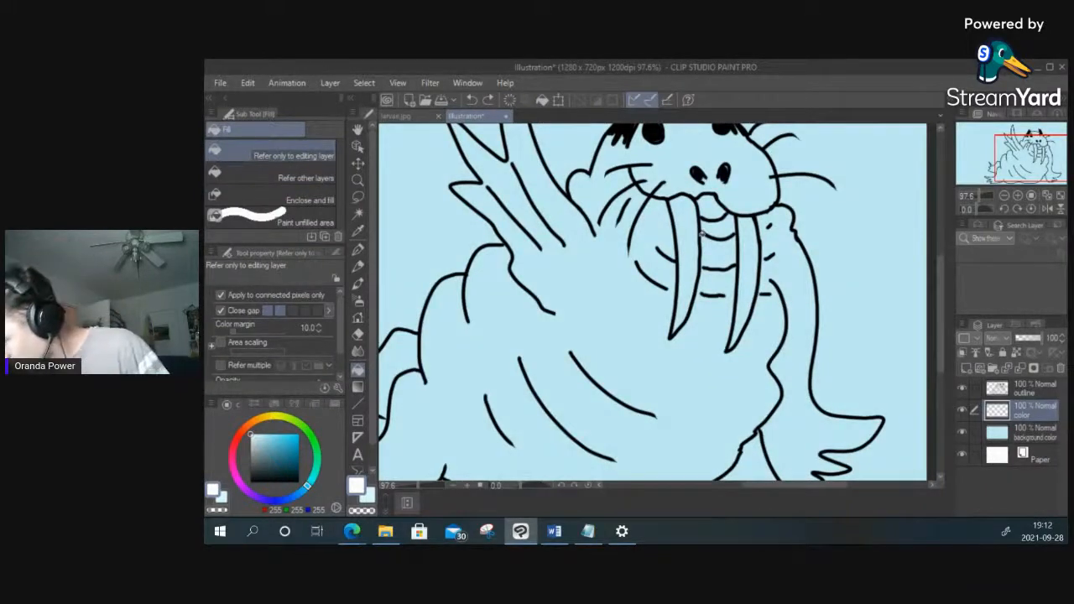
# Step: Move the color layer above the outline layer and try the editing-layer-only white fill on the left tusk
pyautogui.scroll(2, 702, 234)
pyautogui.scroll(1, 702, 234)
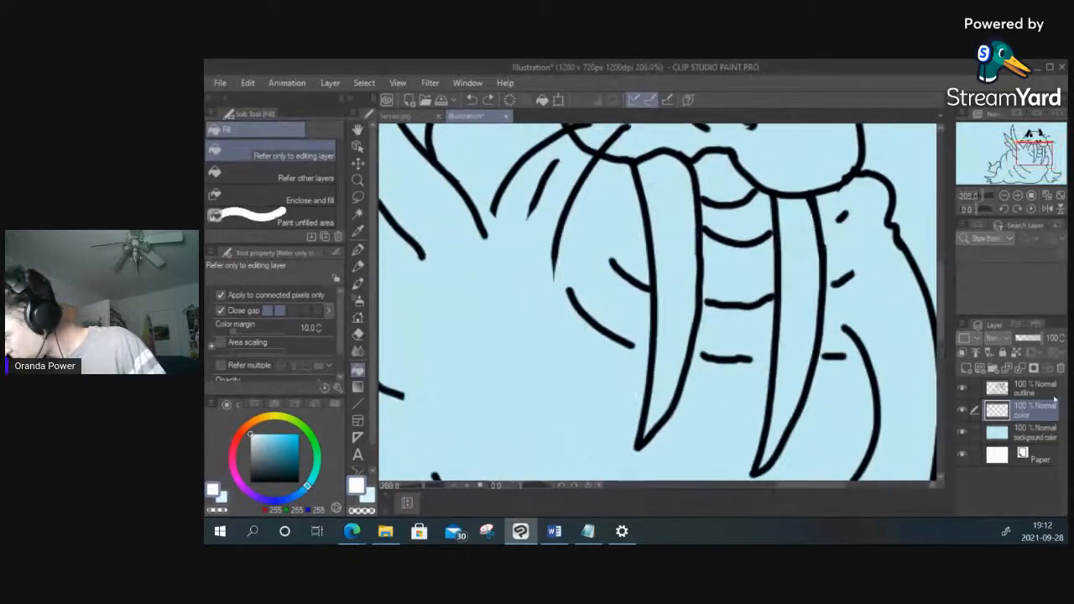
pyautogui.moveTo(1032, 406); pyautogui.dragTo(1031, 384)
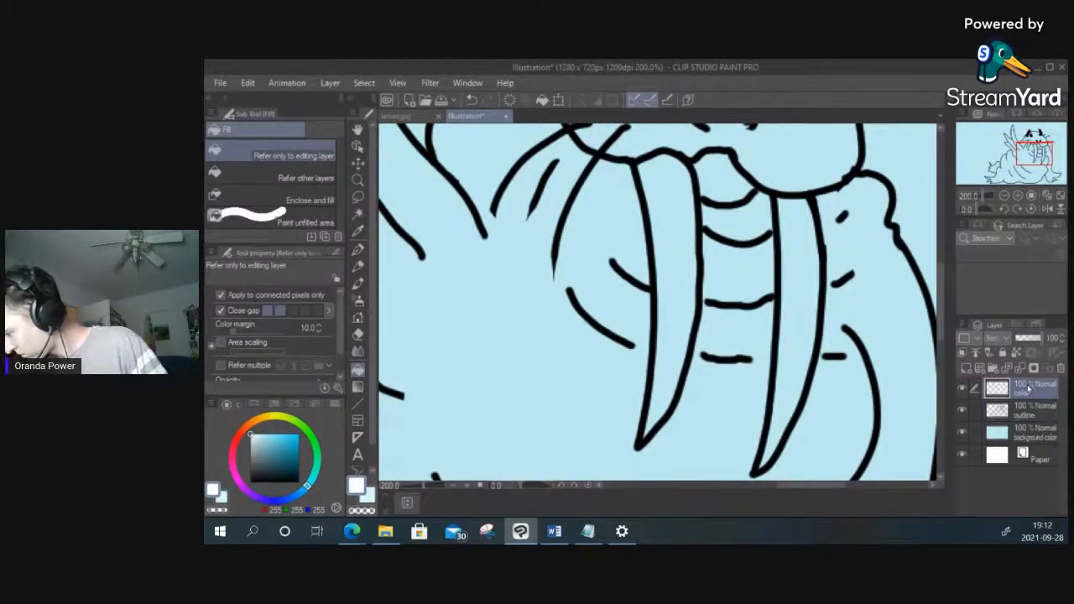
pyautogui.scroll(-1, 786, 307)
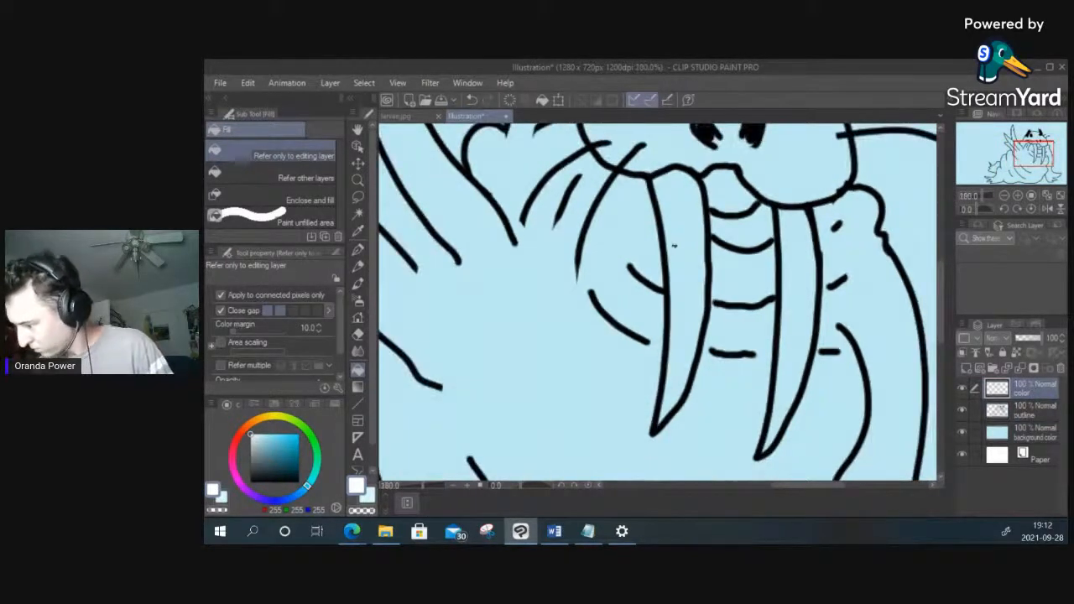
pyautogui.click(703, 256)
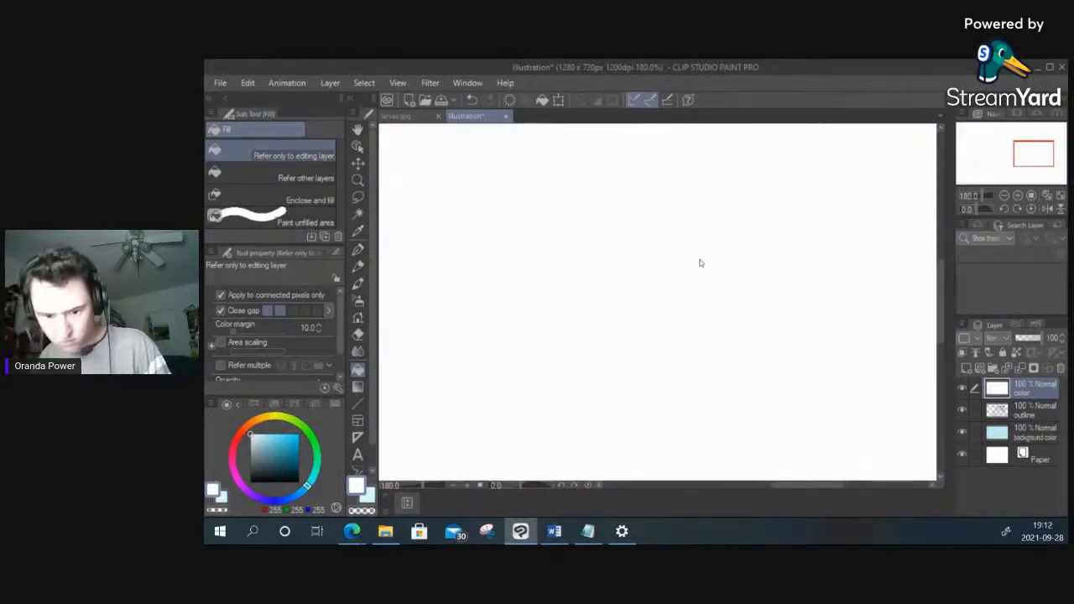
pyautogui.hotkey('ctrl', 'z')
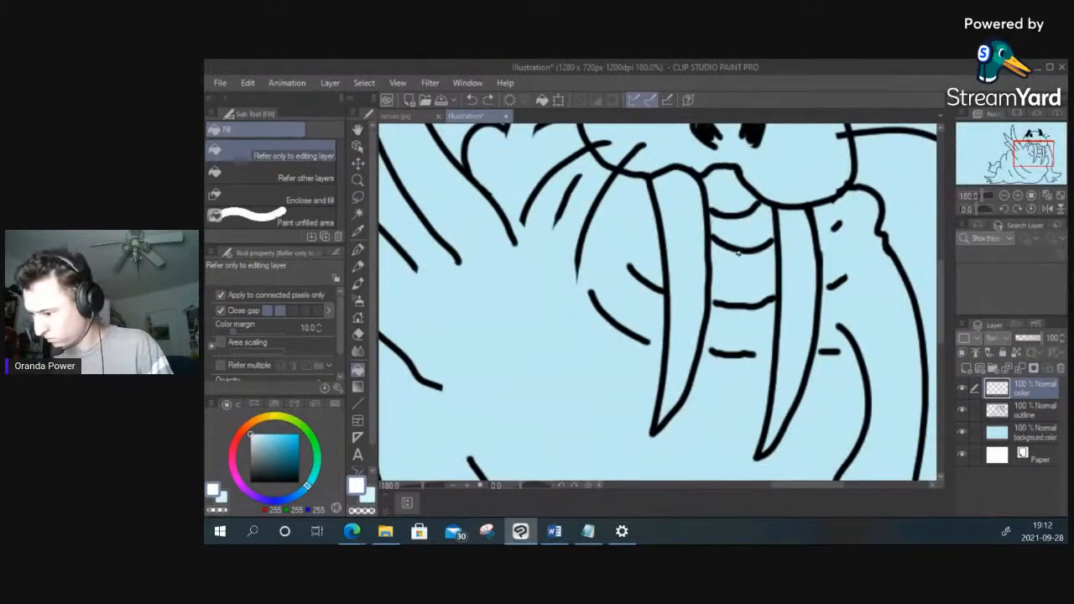
# Step: Try to fill the left tusk with white using Refer other layers while the color layer is on top
pyautogui.click(312, 171)
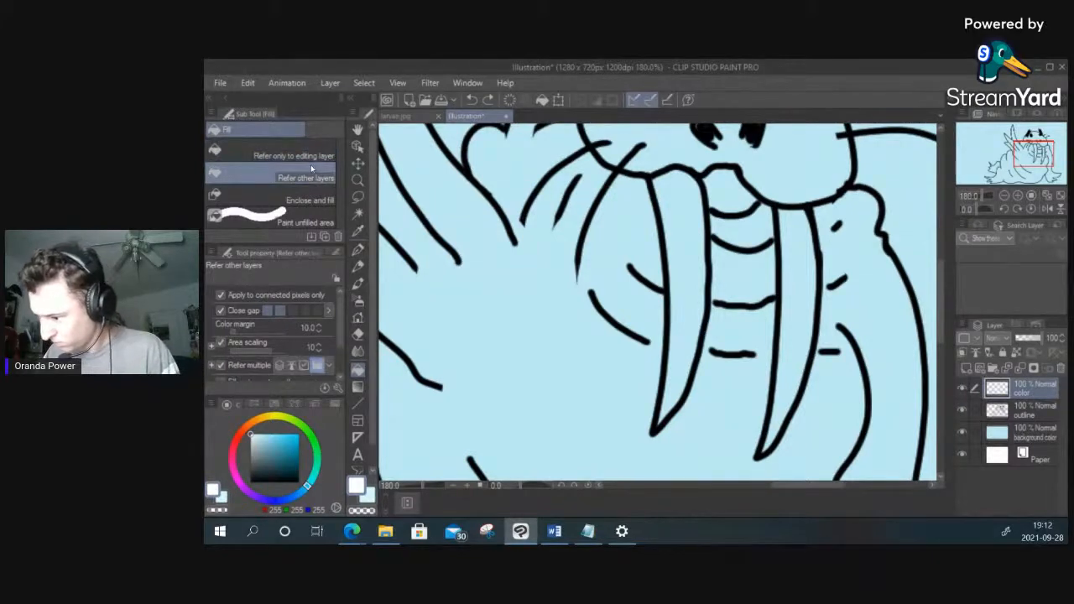
pyautogui.click(700, 281)
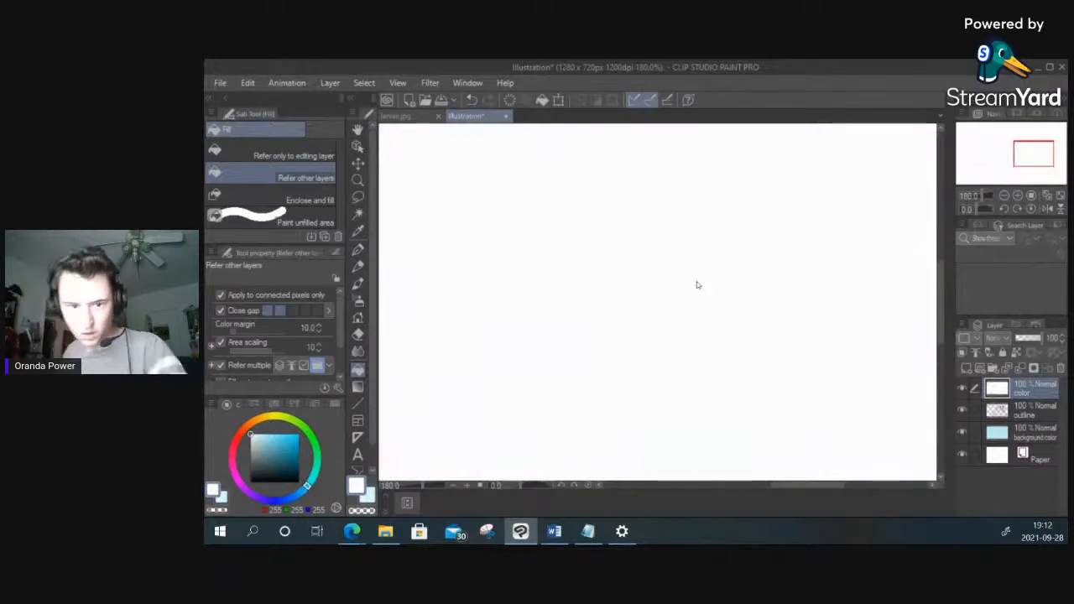
pyautogui.hotkey('ctrl', 'z')
pyautogui.scroll(-5, 691, 277)
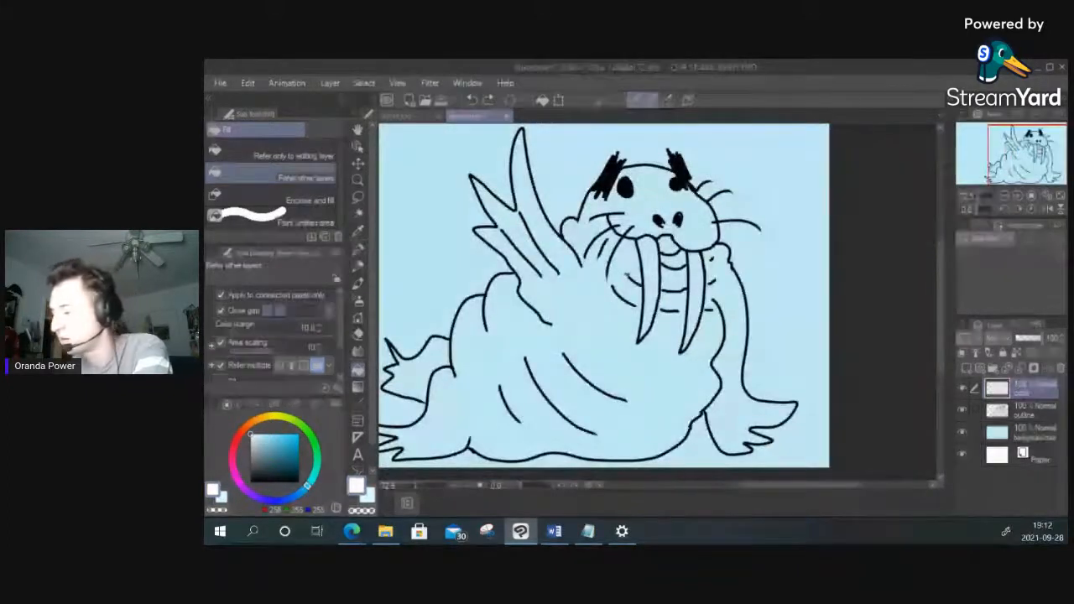
pyautogui.scroll(-1, 663, 270)
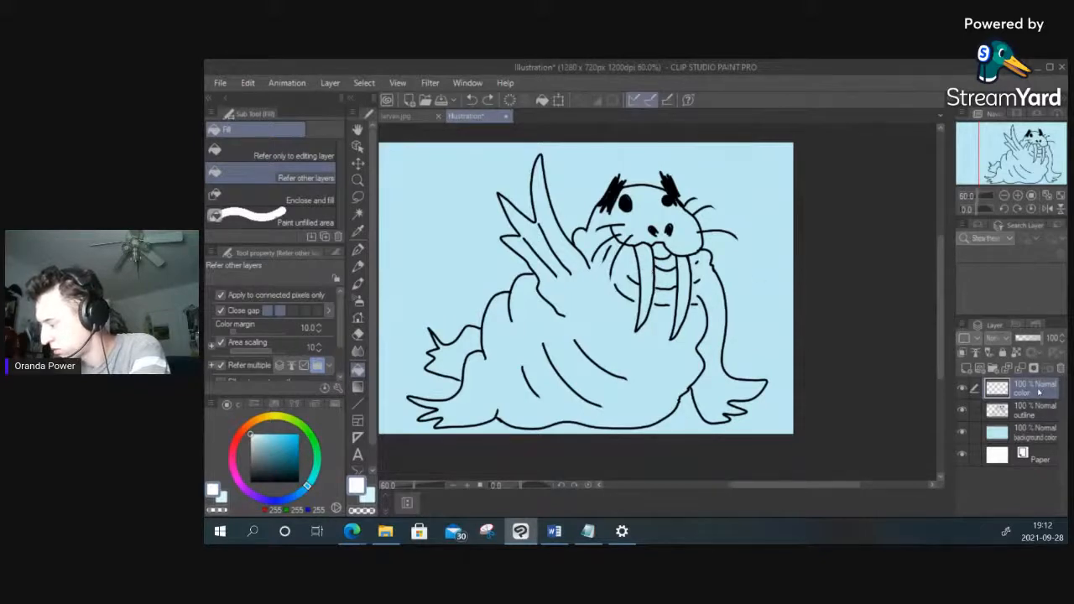
# Step: Place the color layer below the outline layer, and try the white fill around the tusks again
pyautogui.moveTo(1039, 392); pyautogui.dragTo(1037, 415)
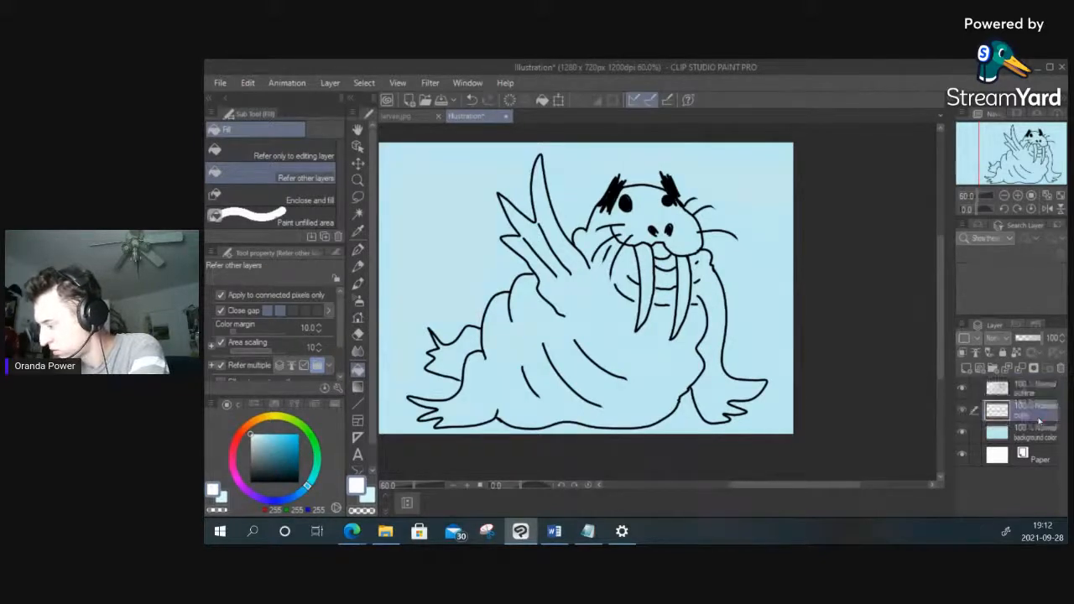
pyautogui.click(653, 267)
pyautogui.hotkey('ctrl', 'z')
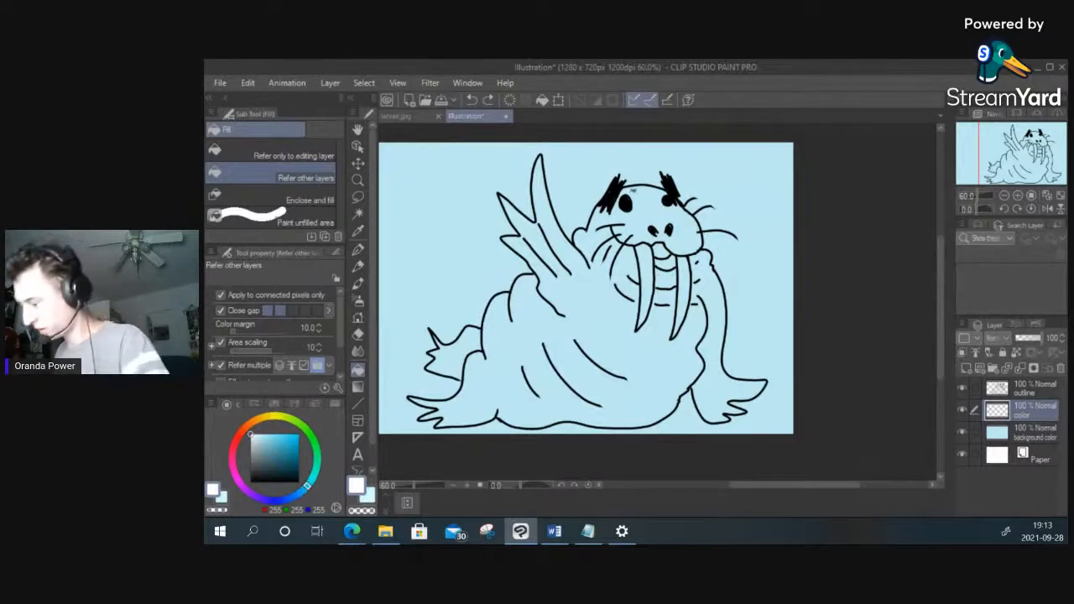
# Step: Examine the outline around the walrus's mouth and tusks up close and the drawing as a whole
pyautogui.scroll(1, 635, 225)
pyautogui.scroll(3, 636, 227)
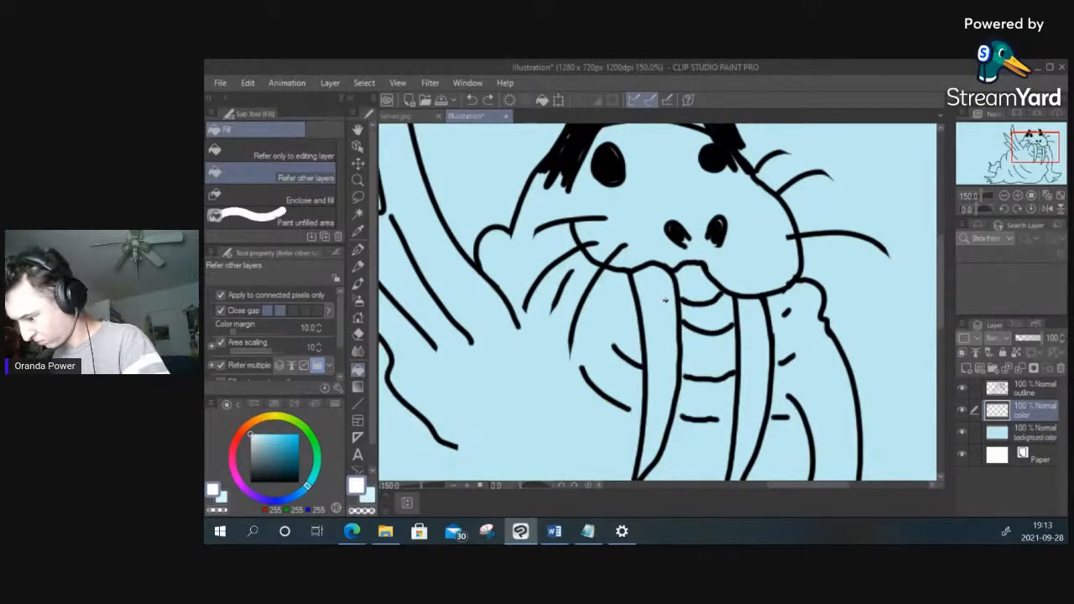
pyautogui.scroll(3, 665, 299)
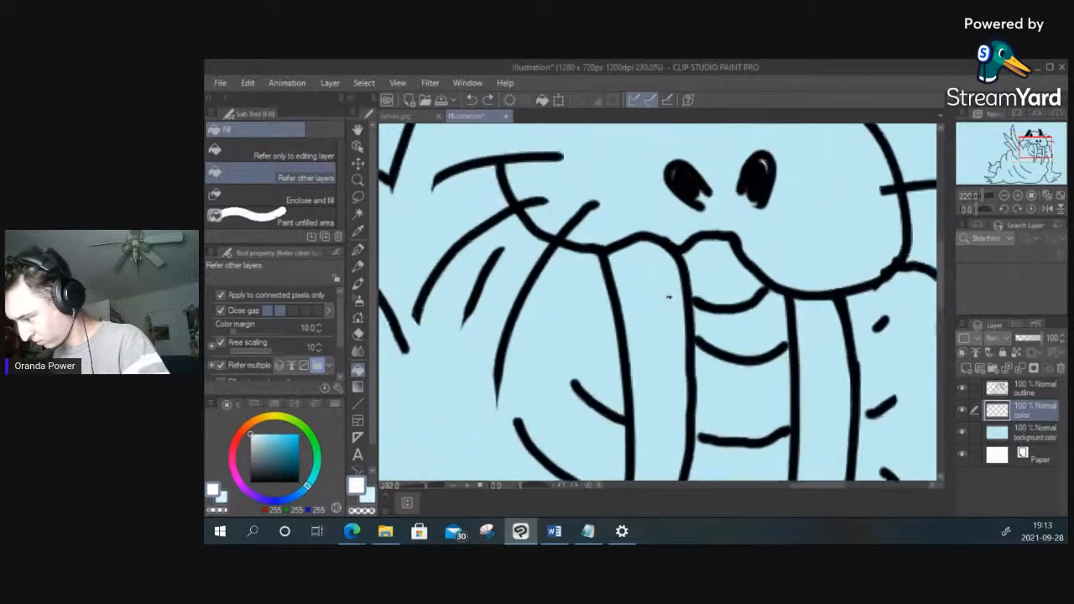
pyautogui.scroll(-6, 669, 296)
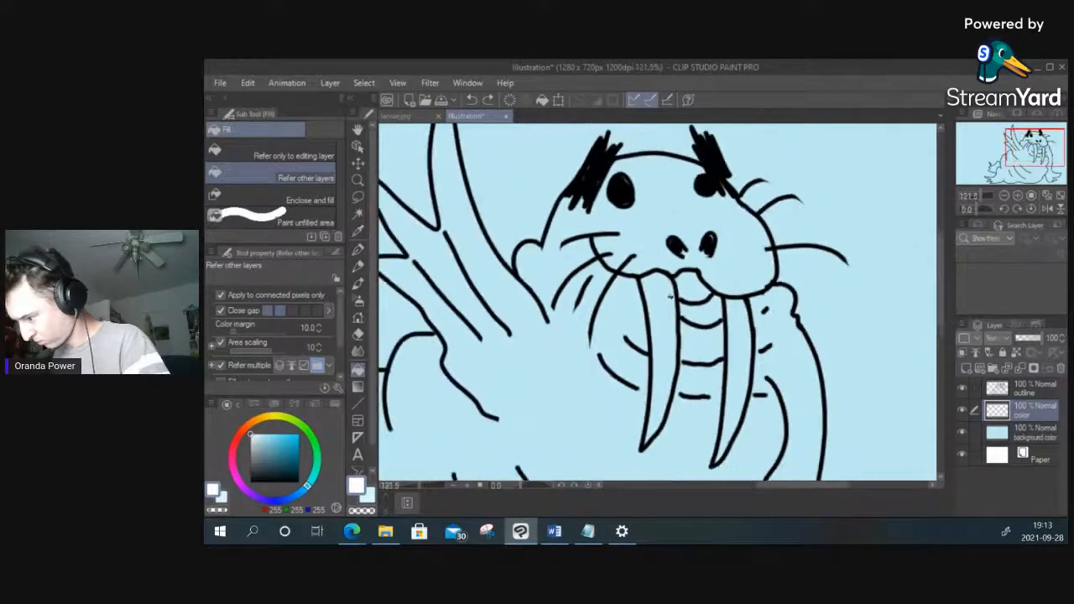
pyautogui.scroll(-4, 671, 295)
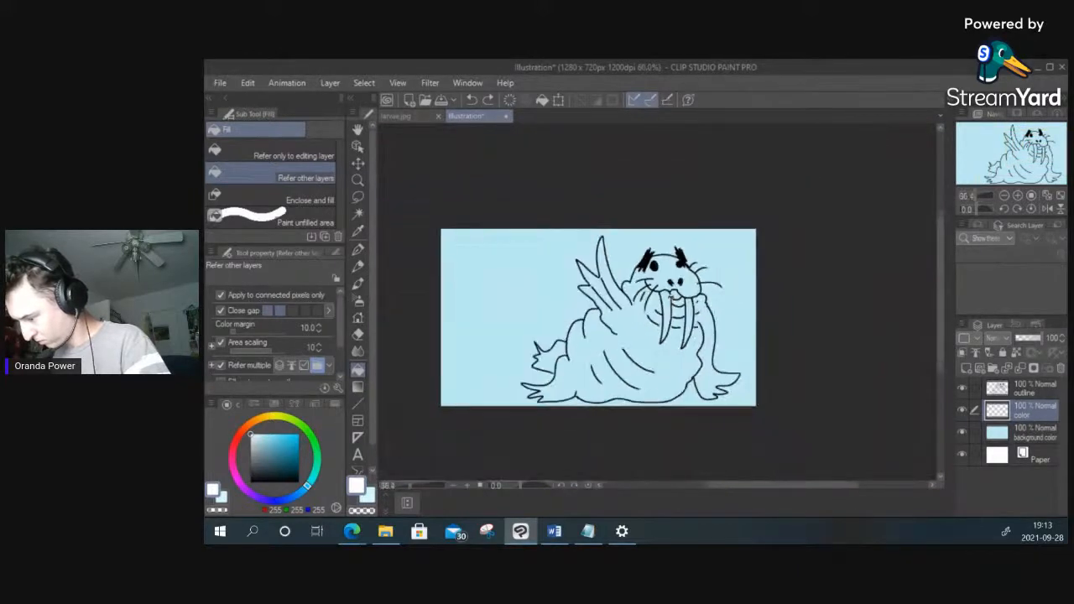
pyautogui.scroll(1, 670, 295)
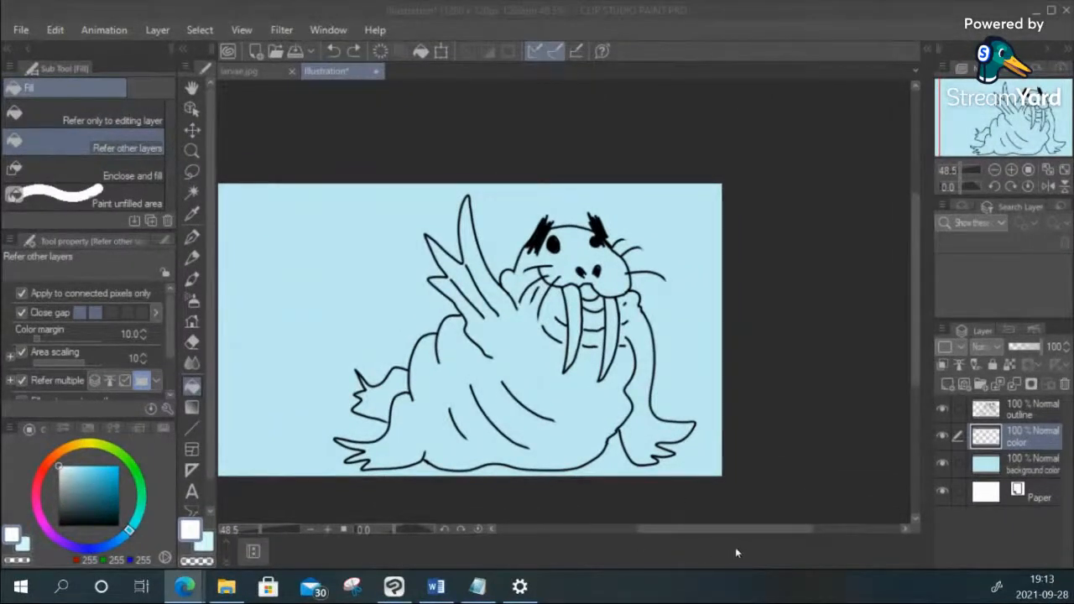
pyautogui.moveTo(708, 527)
pyautogui.mouseDown()
pyautogui.moveTo(652, 524)
pyautogui.moveTo(690, 529)
pyautogui.moveTo(682, 523)
pyautogui.mouseUp()
pyautogui.scroll(5, 656, 412)
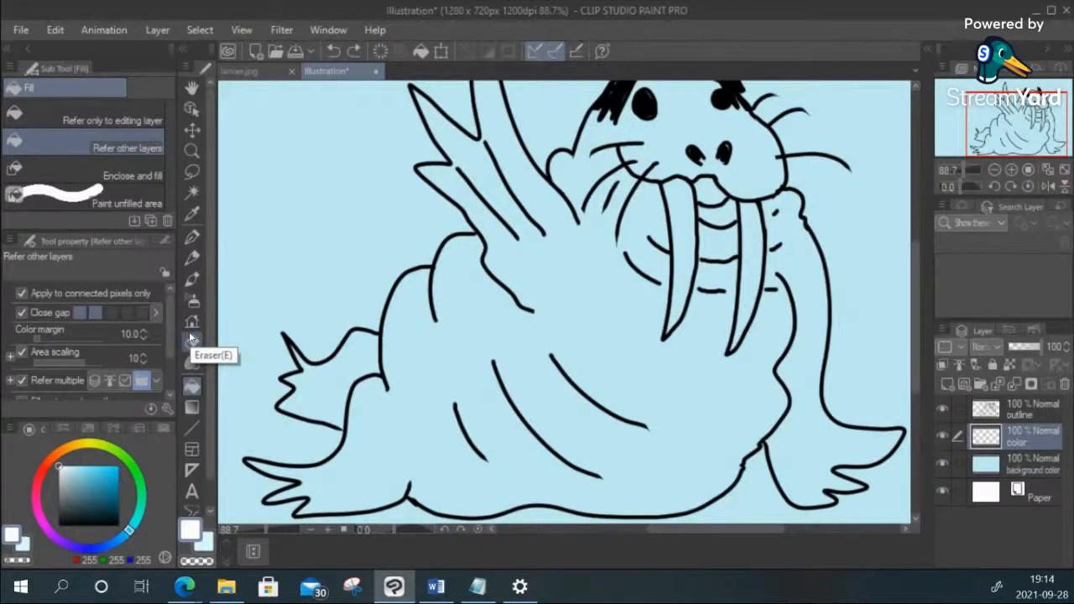
# Step: Try to select the left tusk with Auto select on the color layer, referring only to the editing layer
pyautogui.click(93, 171)
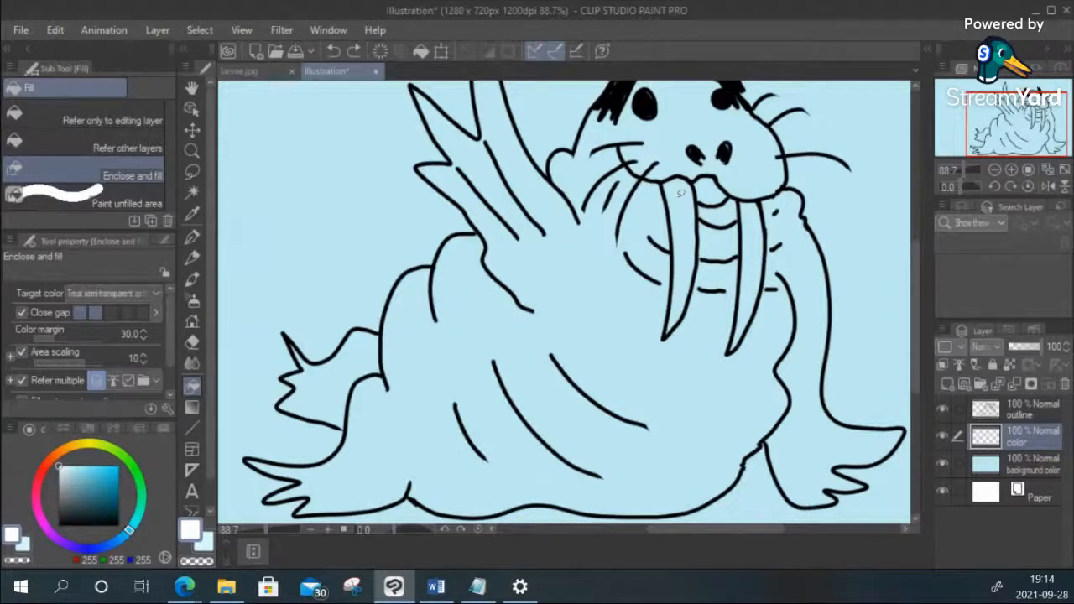
pyautogui.press('w')
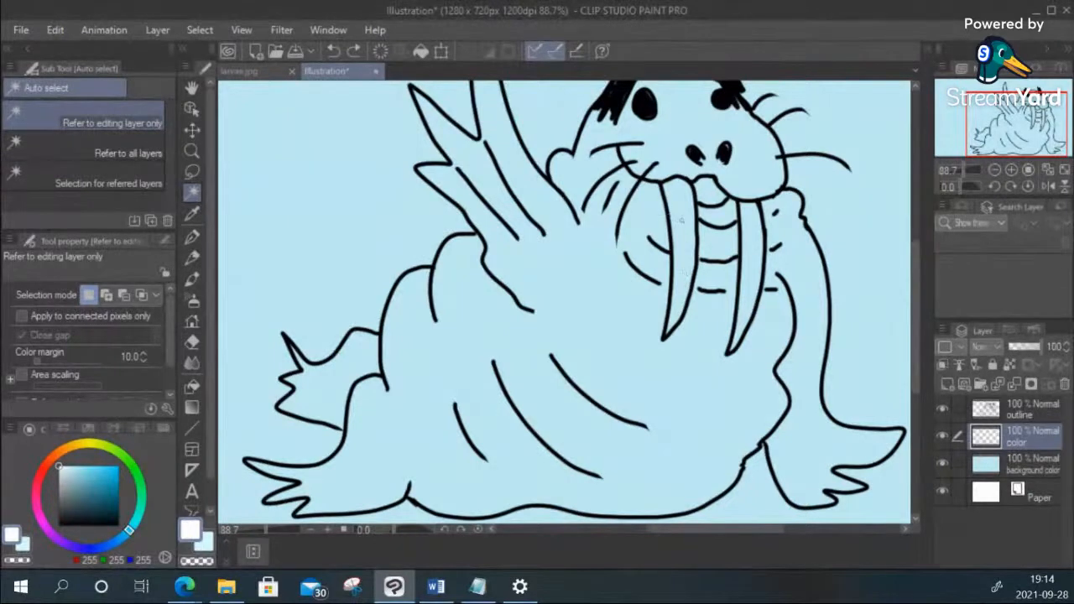
pyautogui.click(682, 220)
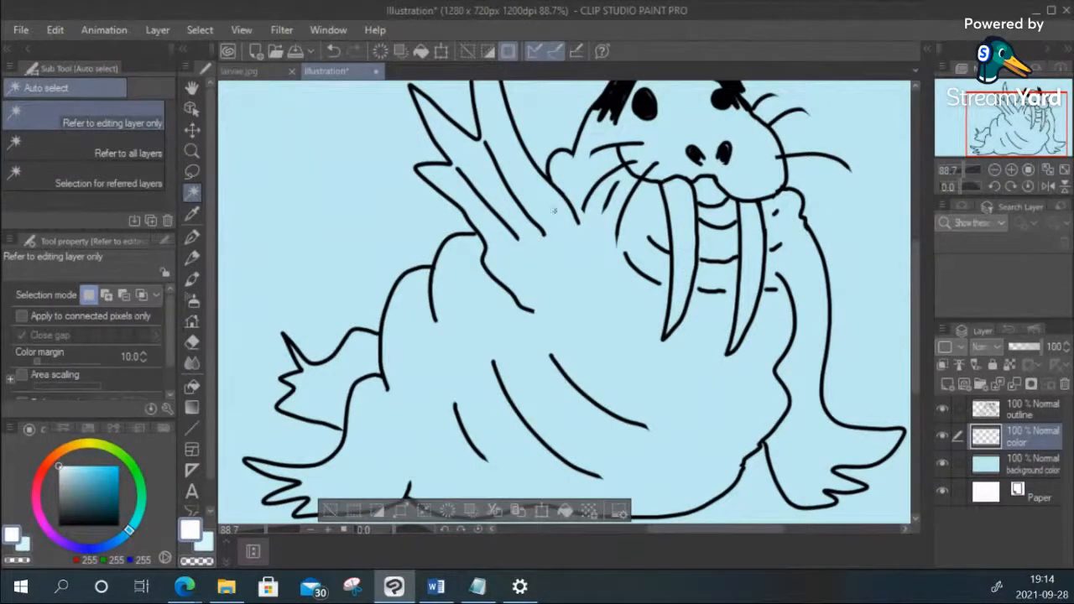
# Step: Clear the selection and fill both tusks with white on the outline layer, using the Refer only to editing layer fill
pyautogui.click(1034, 407)
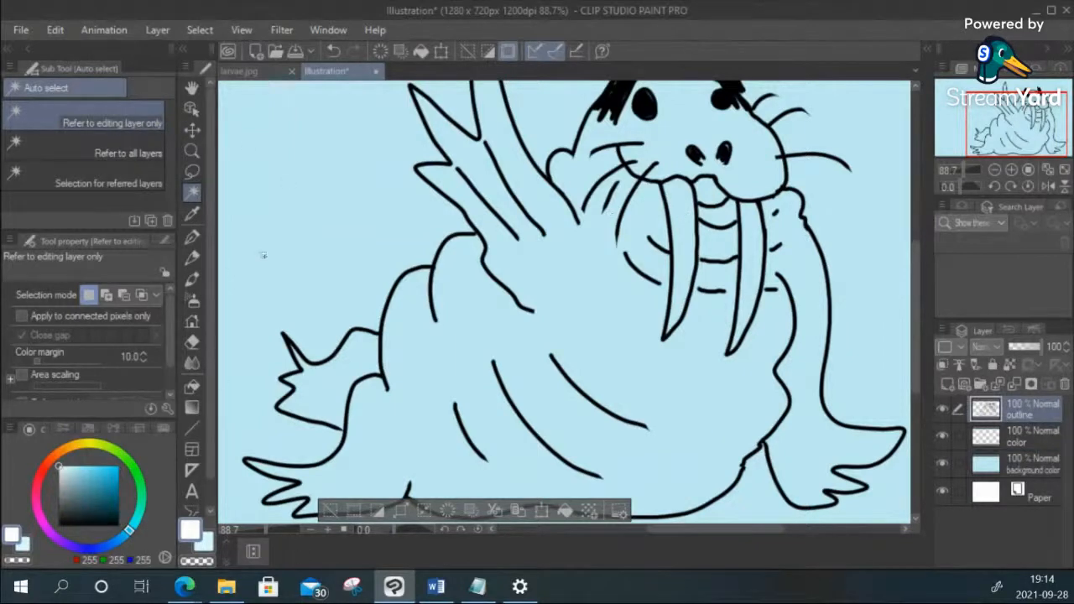
pyautogui.click(328, 510)
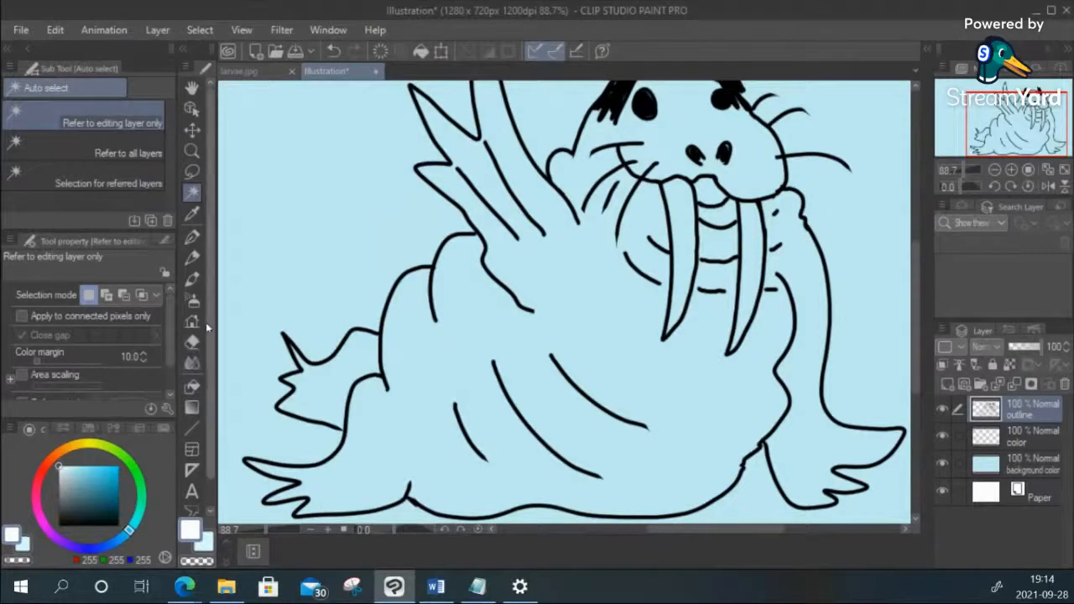
pyautogui.click(192, 386)
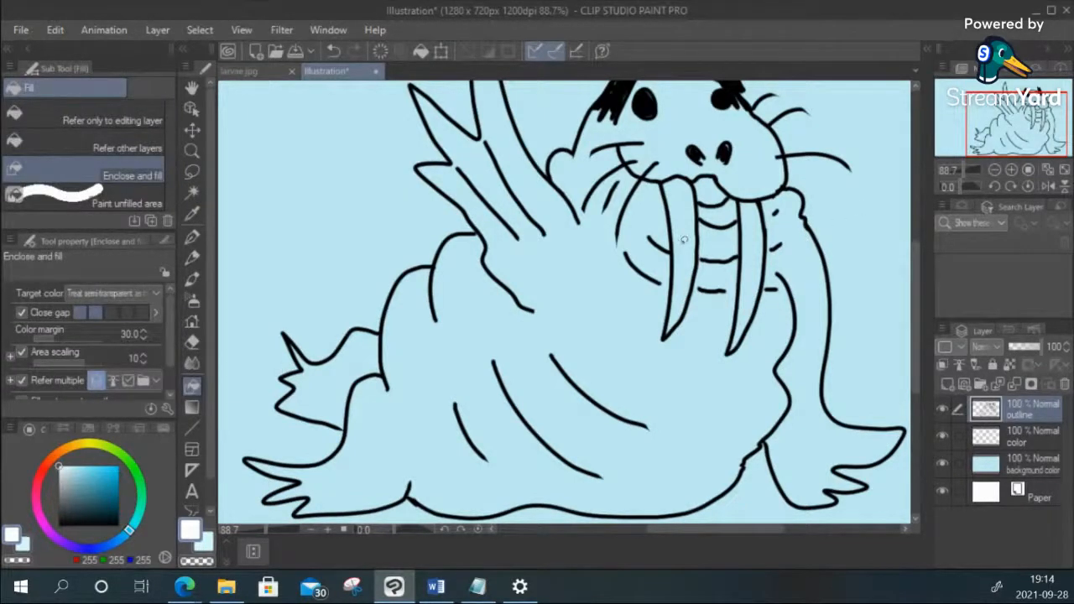
pyautogui.click(89, 115)
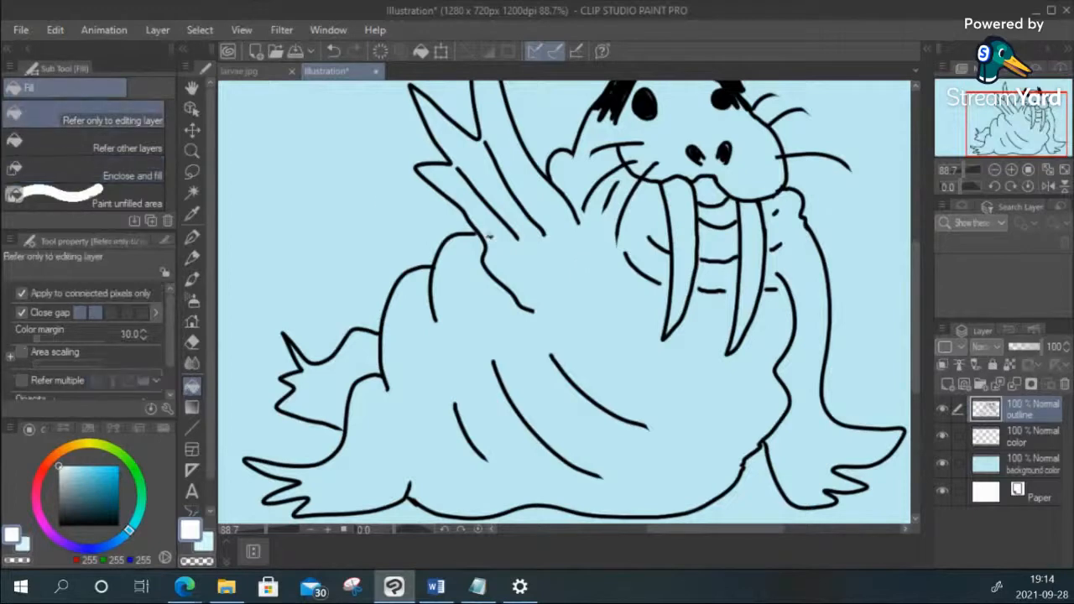
pyautogui.click(681, 255)
pyautogui.click(758, 270)
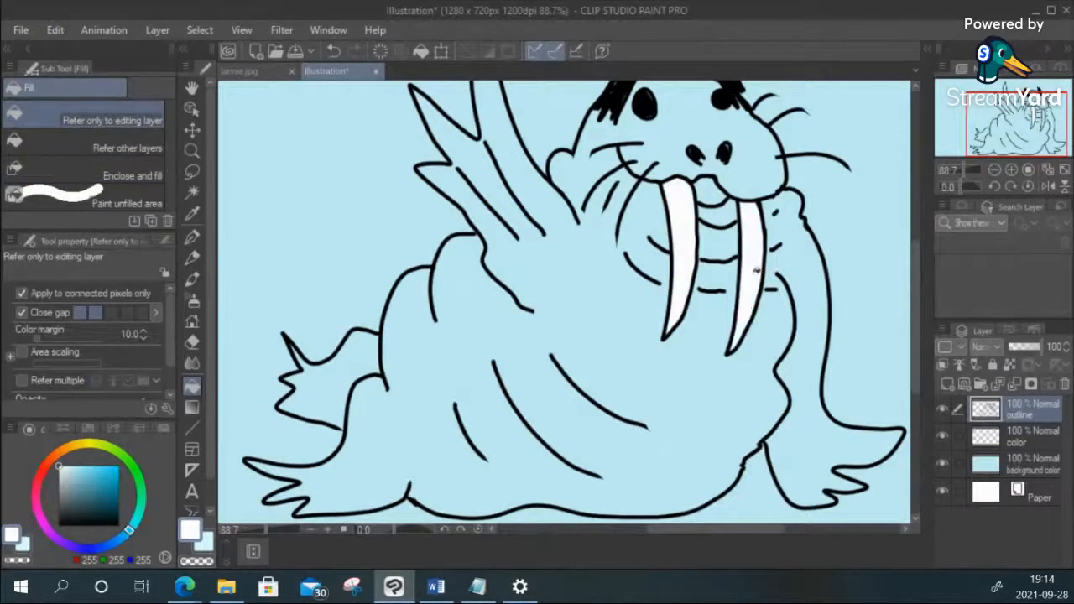
# Step: Fill the small mouth area between the tusks with a muted pink on the outline layer
pyautogui.click(38, 478)
pyautogui.click(86, 480)
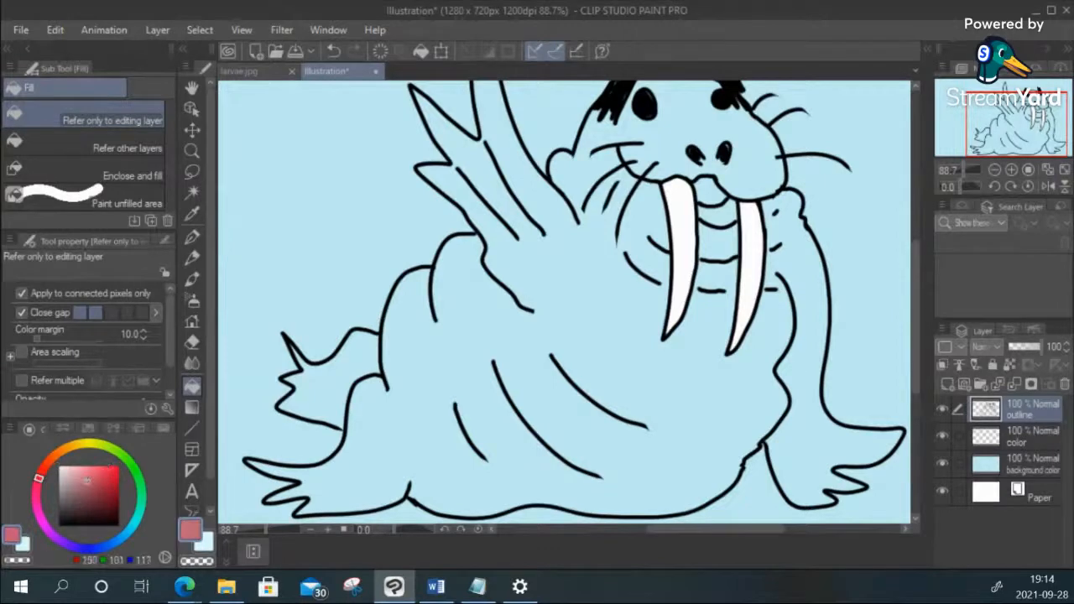
pyautogui.click(74, 484)
pyautogui.click(719, 188)
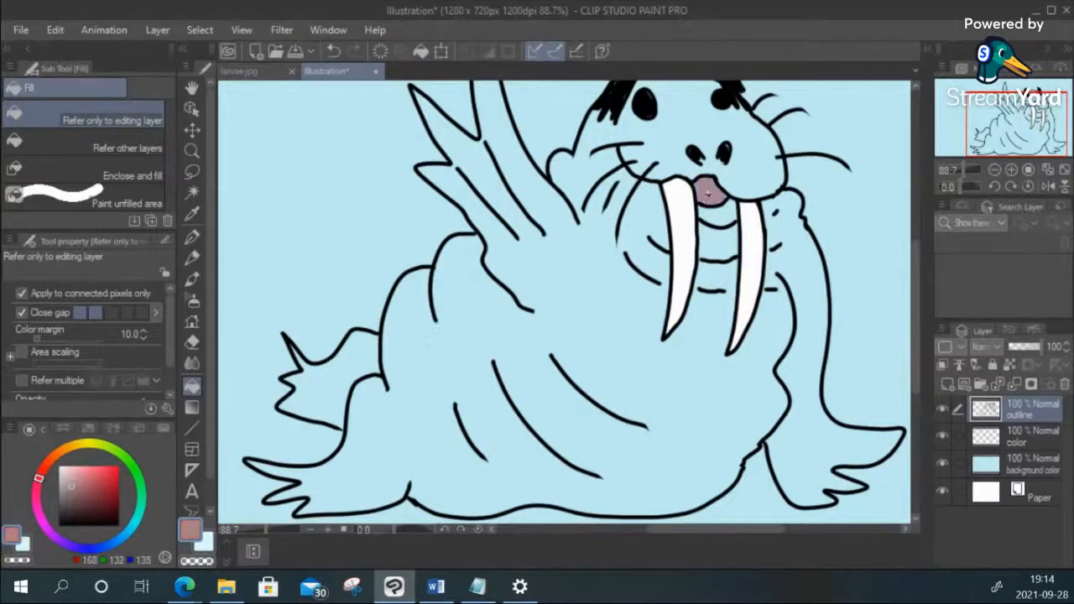
# Step: Fill the walrus's body, the neck area between the tusks and the rear flipper with brownish grey, RGB 126, 118, 119
pyautogui.scroll(-1, 744, 193)
pyautogui.scroll(-2, 745, 193)
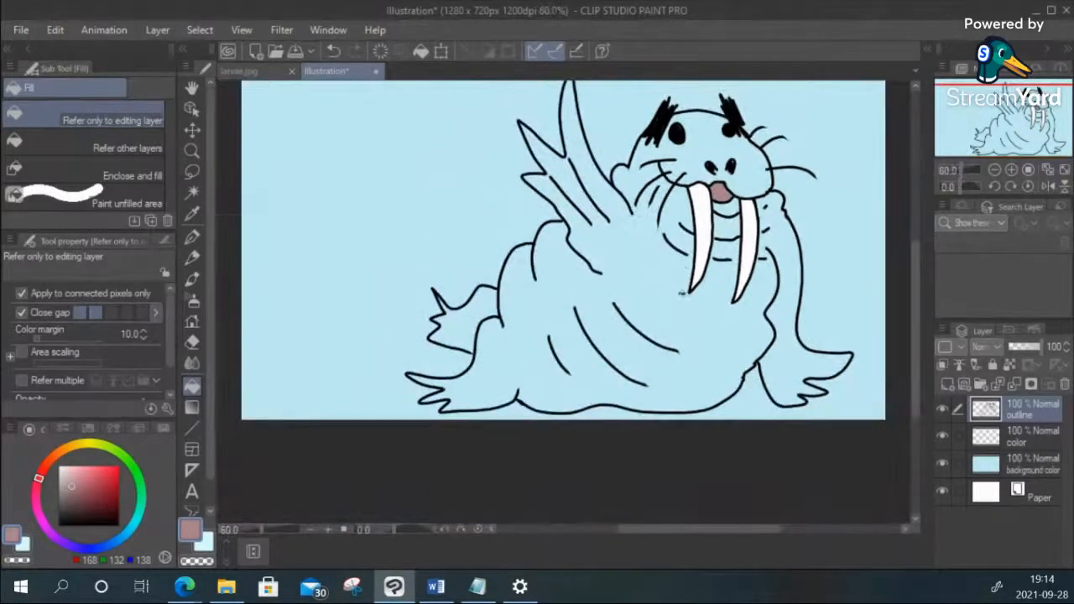
pyautogui.scroll(-1, 734, 249)
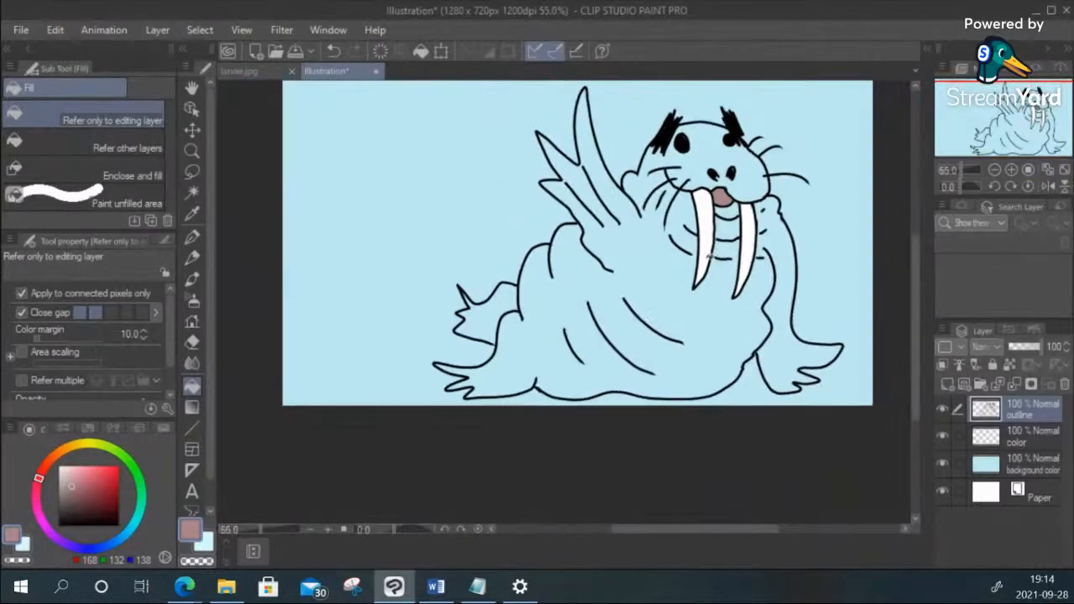
pyautogui.click(65, 490)
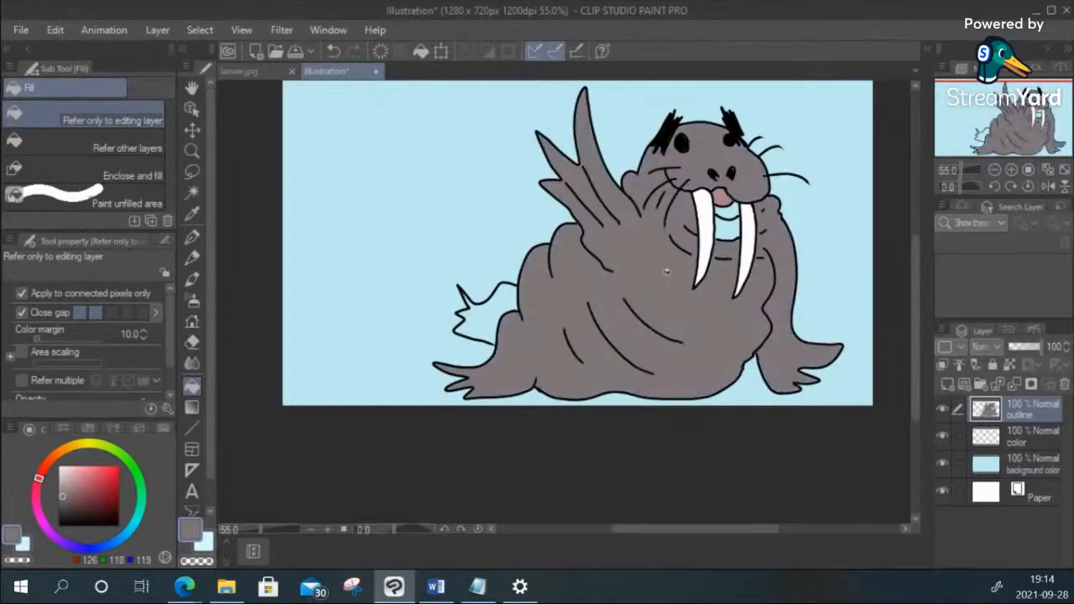
pyautogui.click(668, 269)
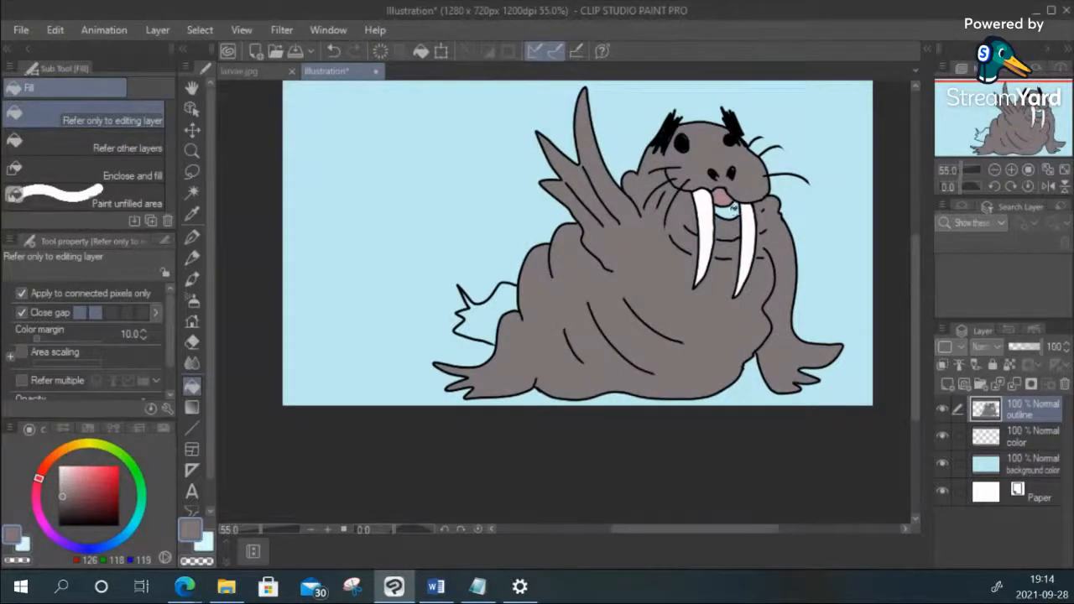
pyautogui.click(500, 314)
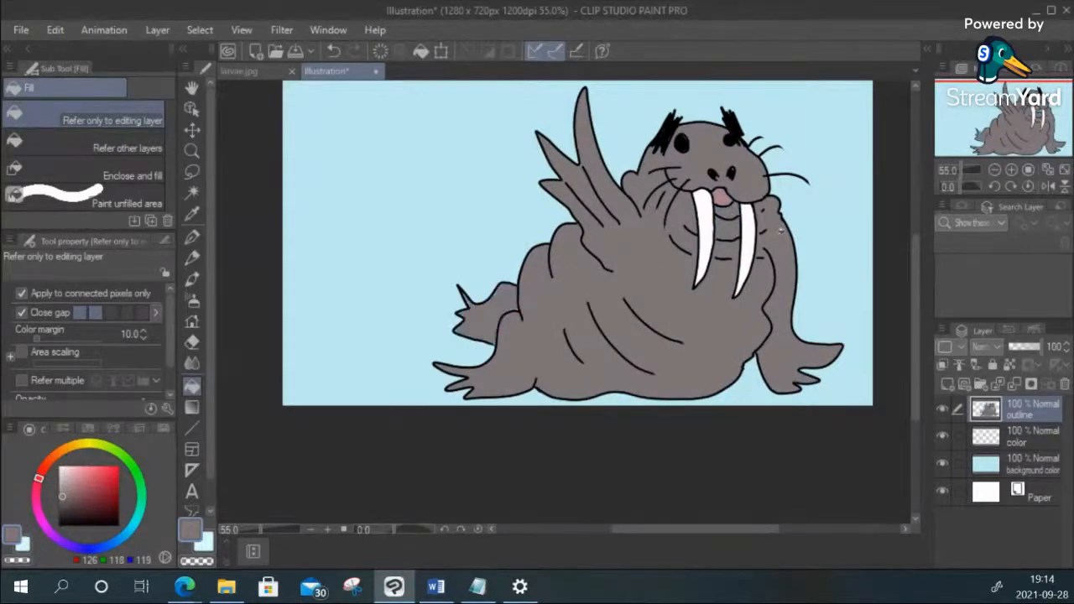
# Step: Recolour the background color layer with a light green fill, RGB 158, 255, 173
pyautogui.scroll(-1, 781, 228)
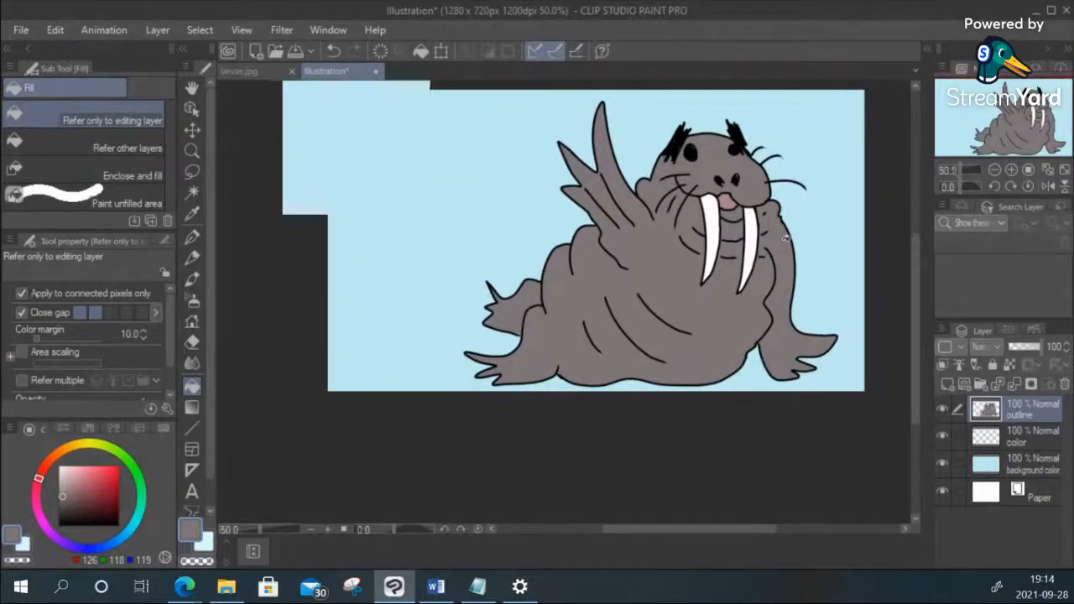
pyautogui.scroll(5, 785, 238)
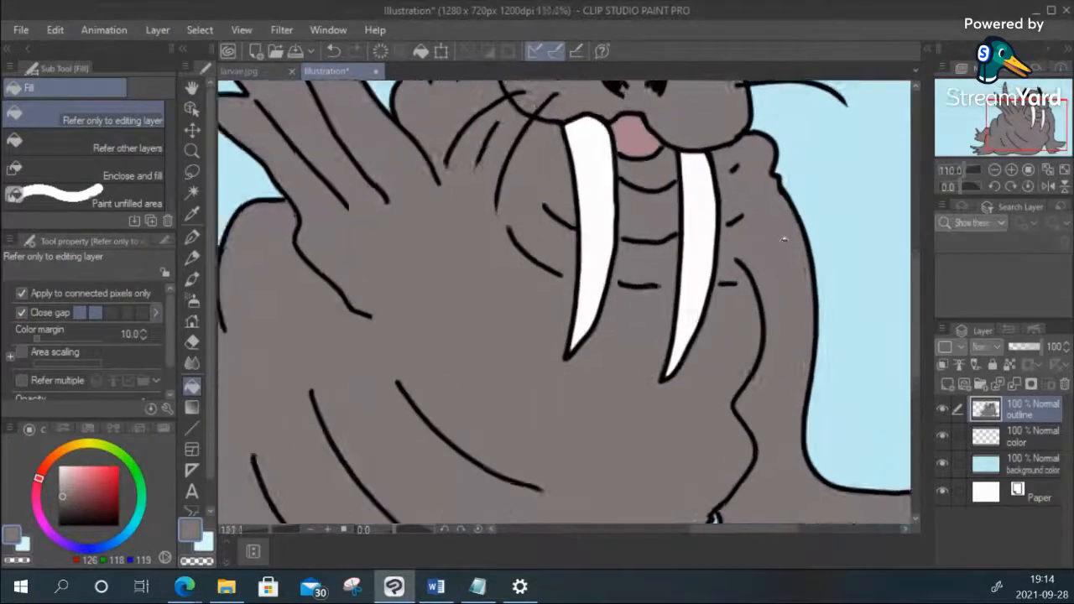
pyautogui.scroll(-4, 785, 238)
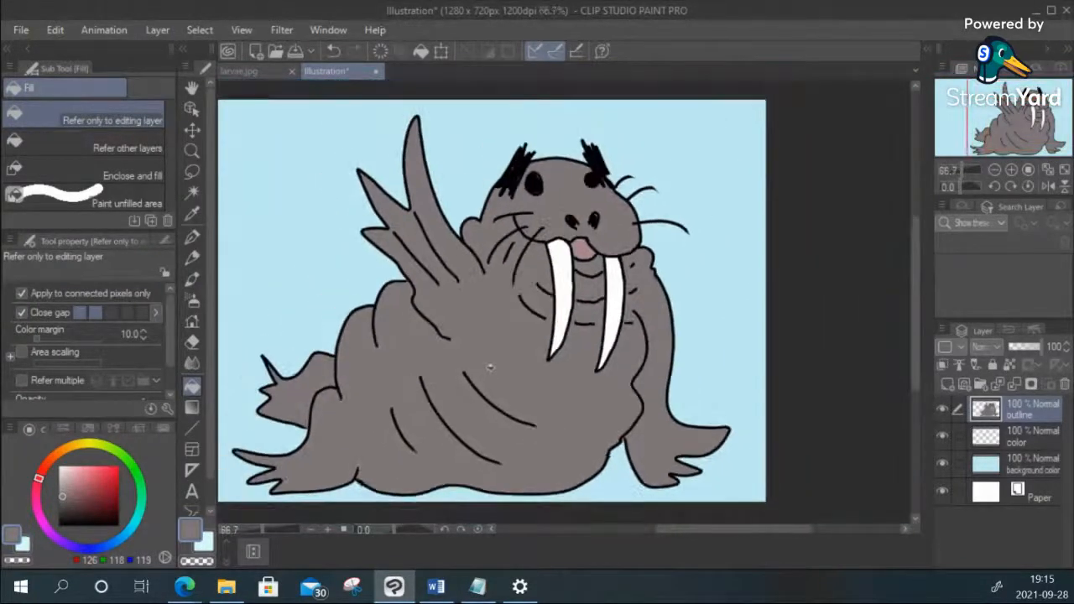
pyautogui.scroll(-1, 490, 367)
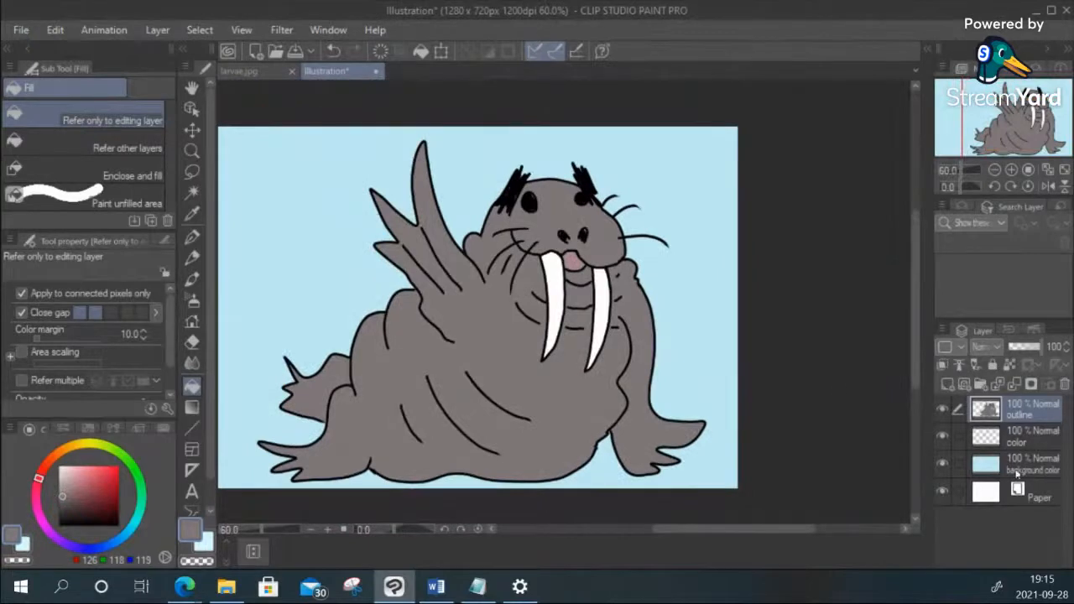
pyautogui.click(1016, 473)
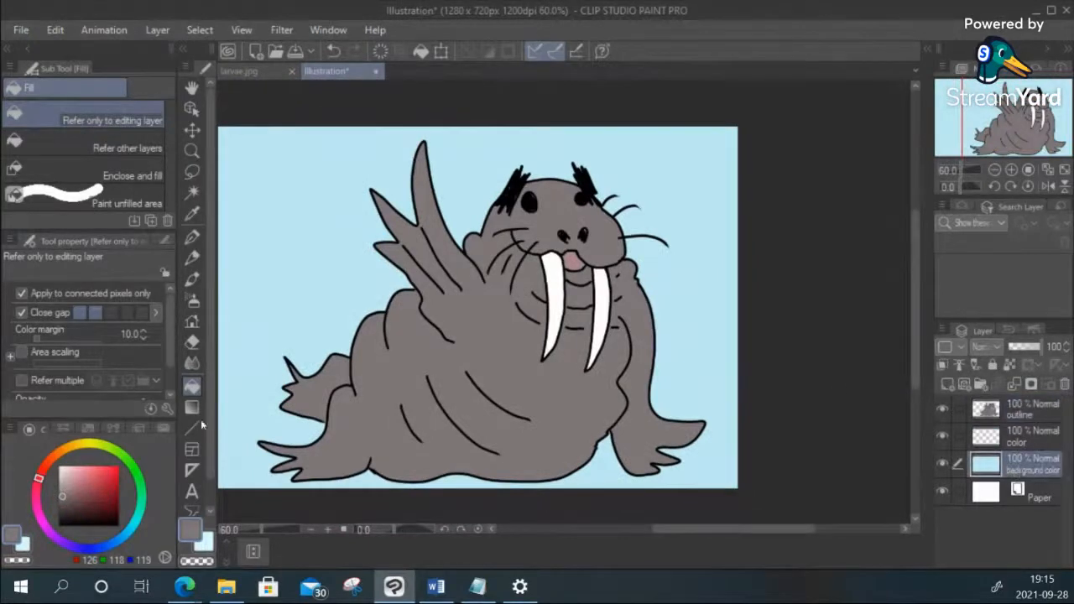
pyautogui.click(139, 478)
pyautogui.moveTo(94, 490); pyautogui.dragTo(81, 466)
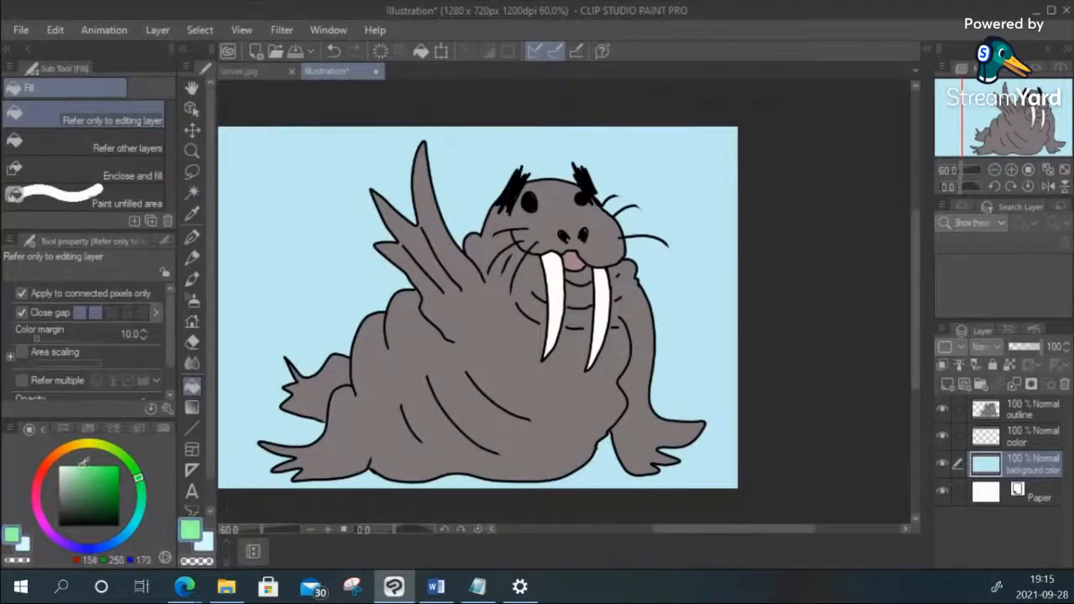
pyautogui.click(297, 287)
# Step: Fill the gaps in the walrus's left eyebrow with the black G-pen, size 6.4, on the outline layer
pyautogui.scroll(-3, 314, 278)
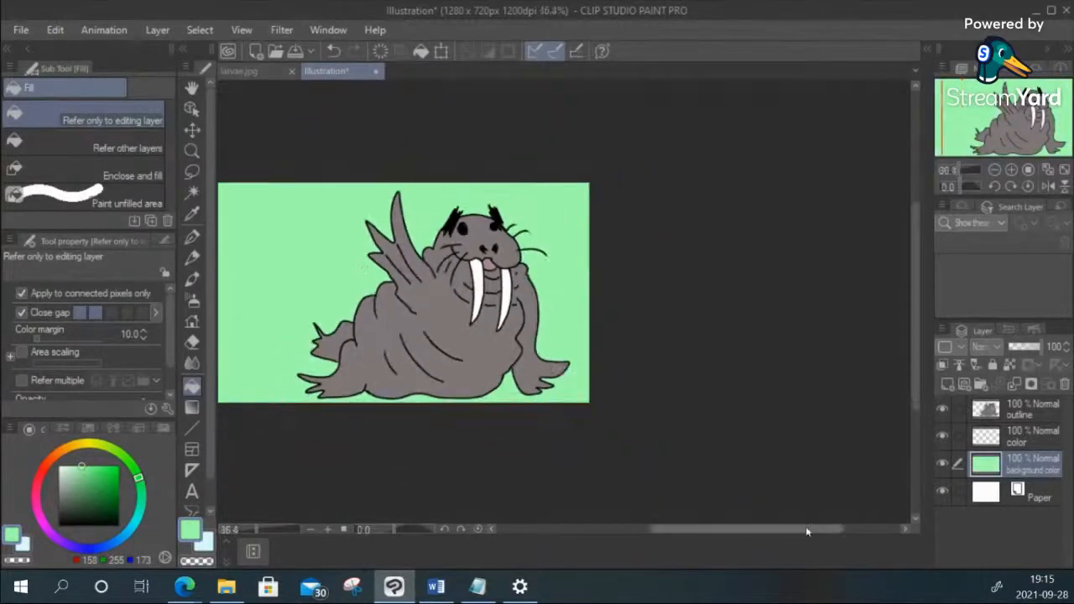
pyautogui.moveTo(780, 531); pyautogui.dragTo(746, 529)
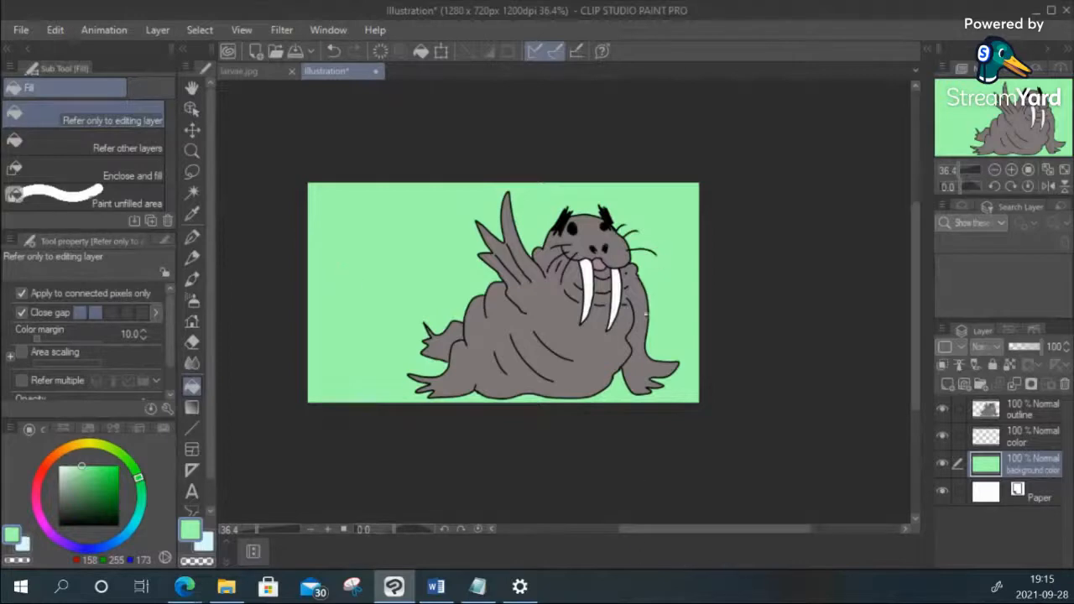
pyautogui.scroll(5, 640, 319)
pyautogui.scroll(-1, 638, 319)
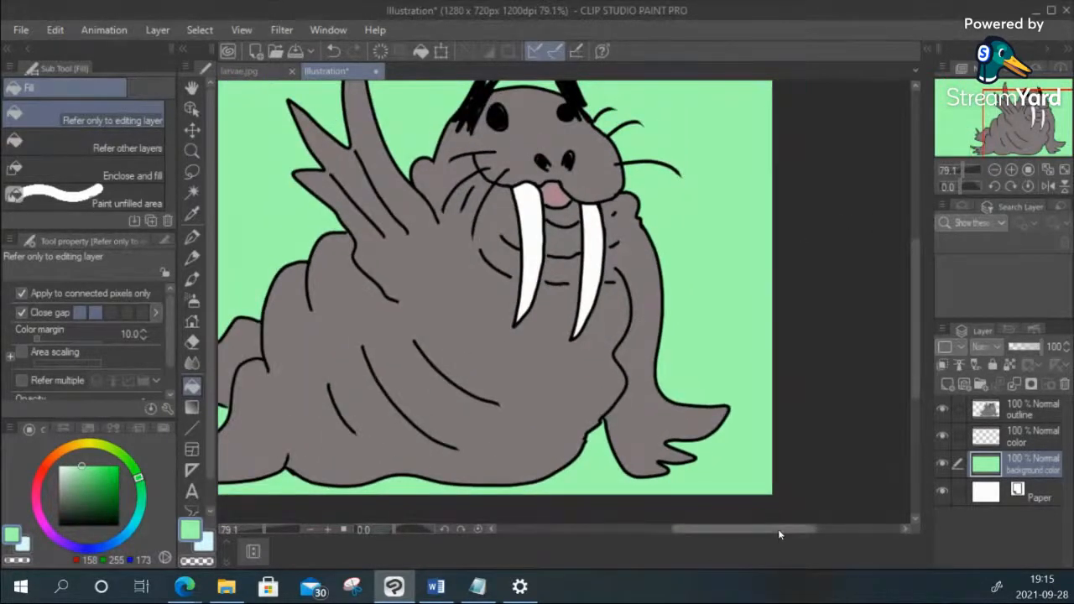
pyautogui.moveTo(778, 529); pyautogui.dragTo(744, 529)
pyautogui.scroll(2, 707, 320)
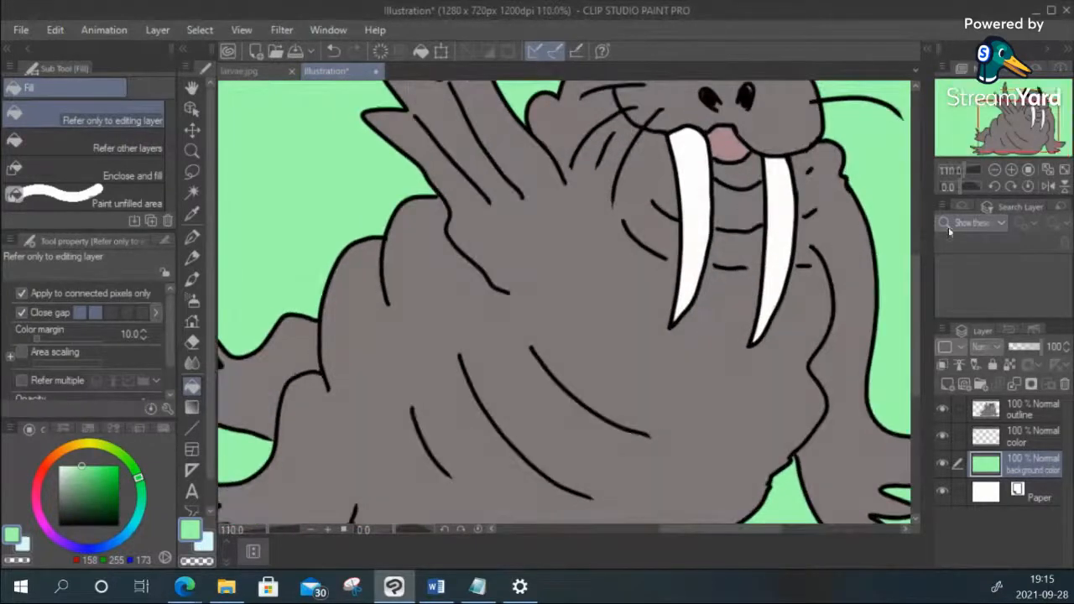
pyautogui.moveTo(915, 316); pyautogui.dragTo(911, 241)
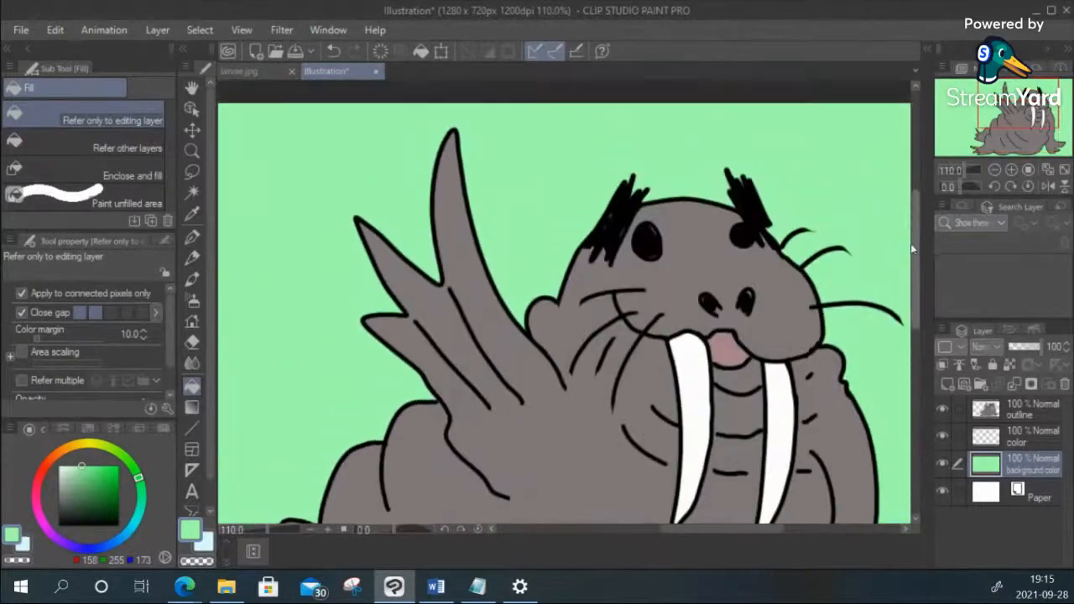
pyautogui.click(193, 238)
pyautogui.click(1022, 409)
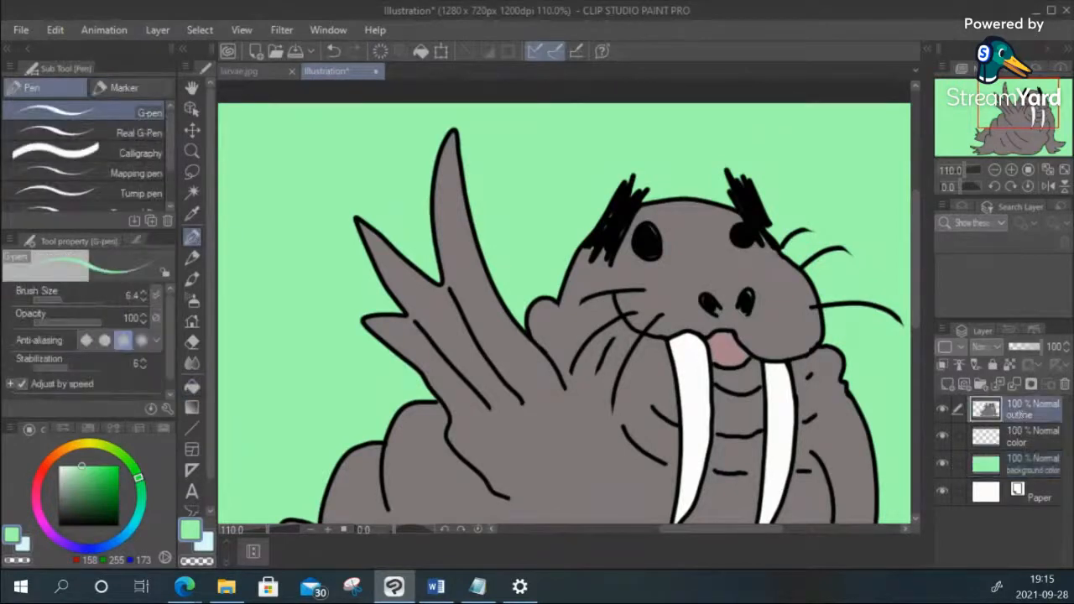
pyautogui.click(67, 522)
pyautogui.moveTo(68, 523); pyautogui.dragTo(56, 528)
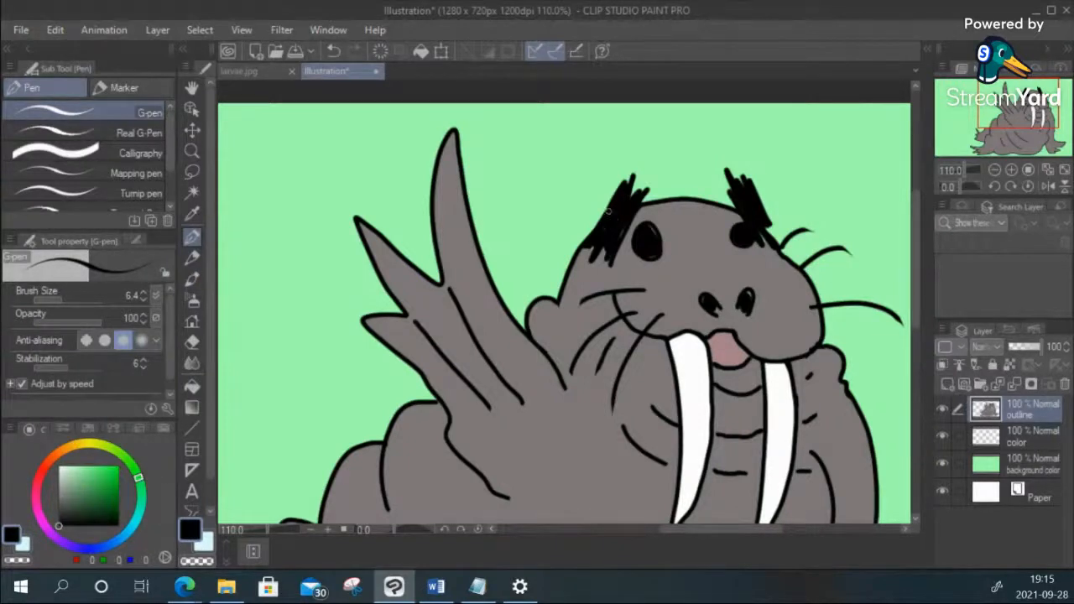
pyautogui.moveTo(601, 248); pyautogui.dragTo(623, 228)
# Step: Enlarge the right eye and fill in the right eyebrow and both nostrils with solid black pen strokes
pyautogui.moveTo(747, 239)
pyautogui.mouseDown()
pyautogui.moveTo(734, 240)
pyautogui.moveTo(741, 227)
pyautogui.moveTo(728, 250)
pyautogui.mouseUp()
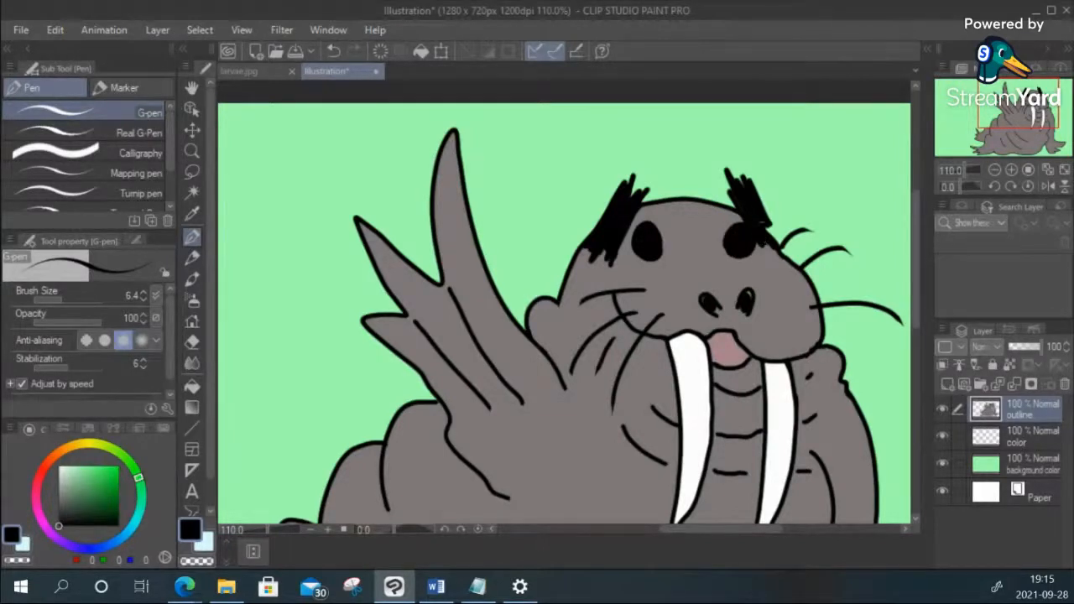
pyautogui.moveTo(760, 220)
pyautogui.mouseDown()
pyautogui.moveTo(772, 235)
pyautogui.moveTo(765, 211)
pyautogui.moveTo(771, 232)
pyautogui.mouseUp()
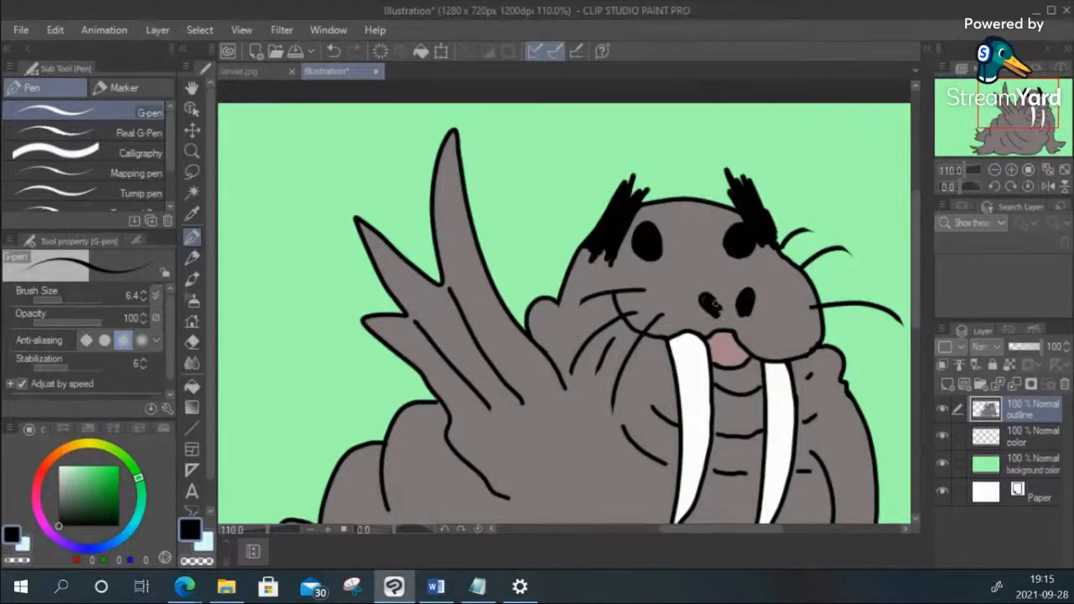
pyautogui.moveTo(716, 304); pyautogui.dragTo(718, 314)
# Step: Draw black whisker dots on the right side of the walrus's muzzle
pyautogui.click(782, 327)
pyautogui.click(782, 309)
pyautogui.click(799, 300)
pyautogui.click(784, 287)
pyautogui.click(794, 282)
pyautogui.click(766, 341)
pyautogui.click(785, 347)
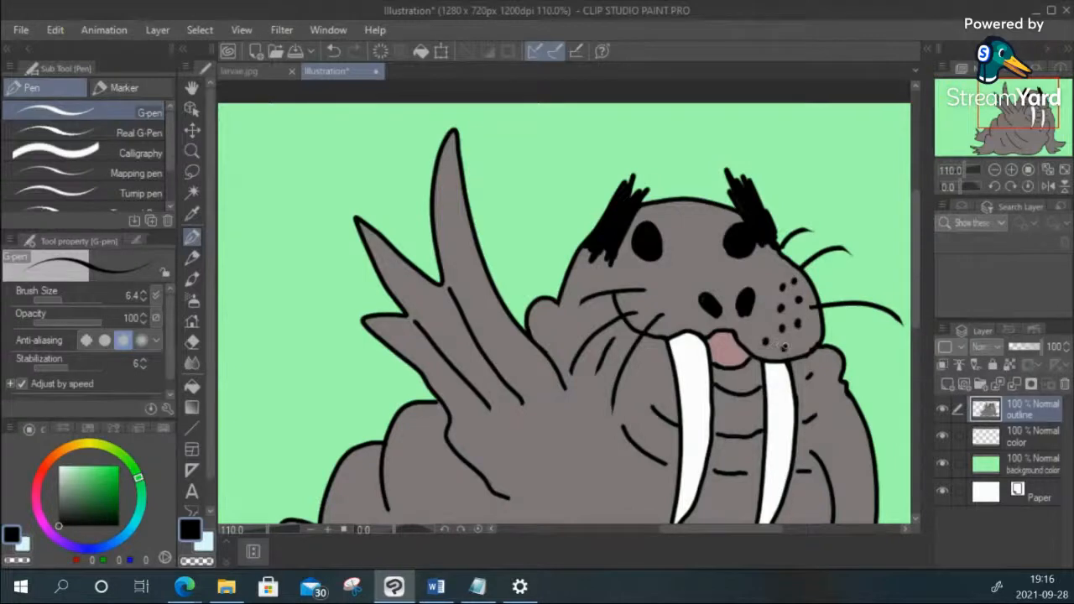
pyautogui.click(801, 342)
# Step: Add matching black whisker dots to the left side of the walrus's muzzle
pyautogui.click(647, 300)
pyautogui.click(669, 322)
pyautogui.click(689, 322)
pyautogui.click(680, 301)
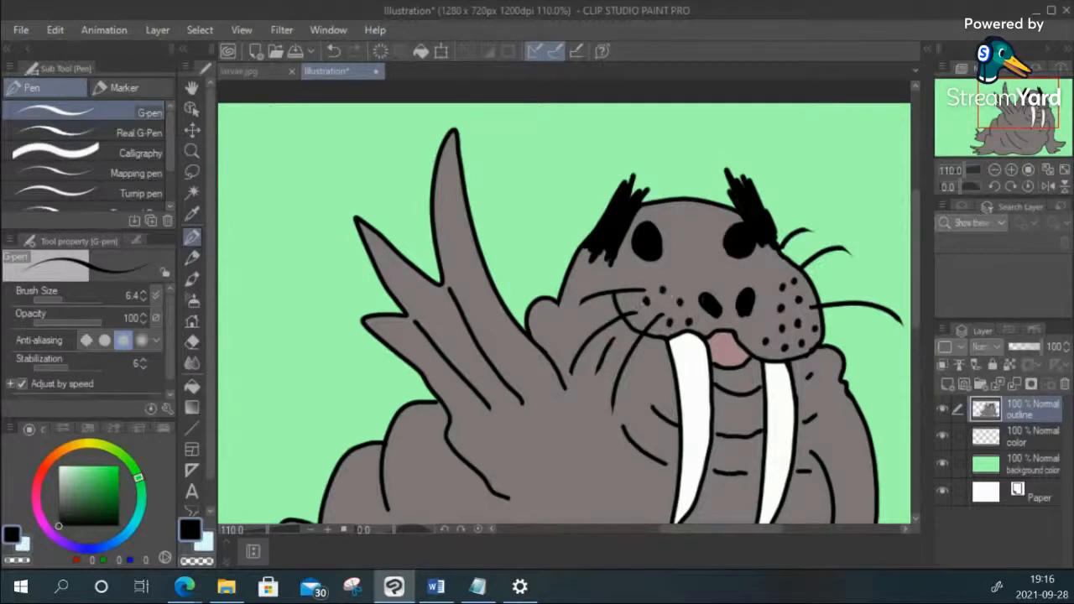
pyautogui.click(634, 305)
pyautogui.click(634, 282)
pyautogui.click(661, 300)
# Step: Examine the coloured walrus drawing as a whole, from the lower body up to the head
pyautogui.moveTo(915, 272); pyautogui.dragTo(915, 424)
pyautogui.scroll(-4, 794, 276)
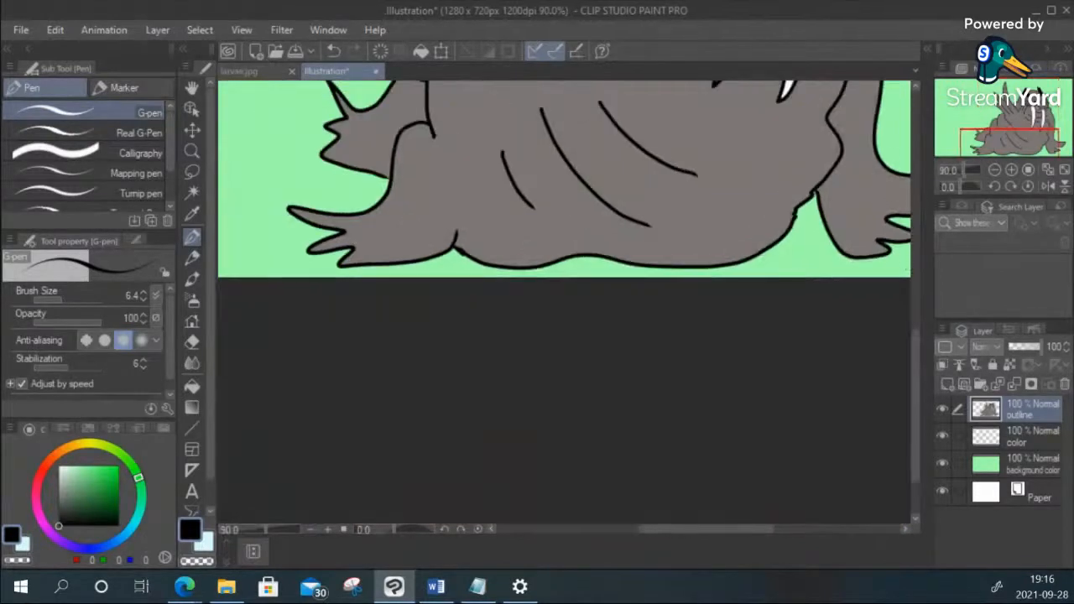
pyautogui.scroll(-1, 800, 269)
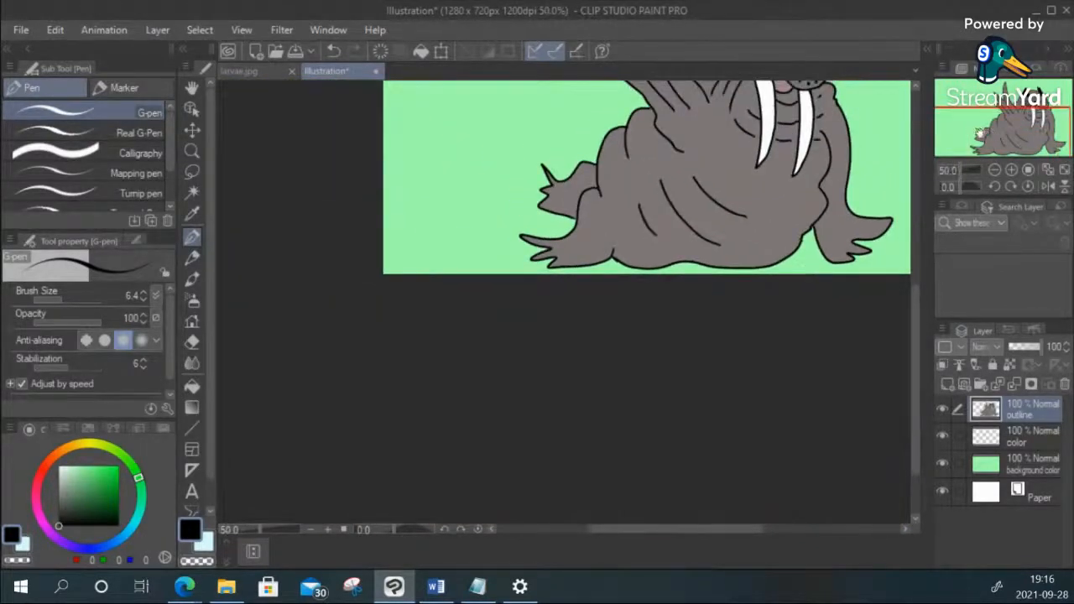
pyautogui.moveTo(1017, 119); pyautogui.dragTo(1035, 72)
pyautogui.scroll(3, 653, 355)
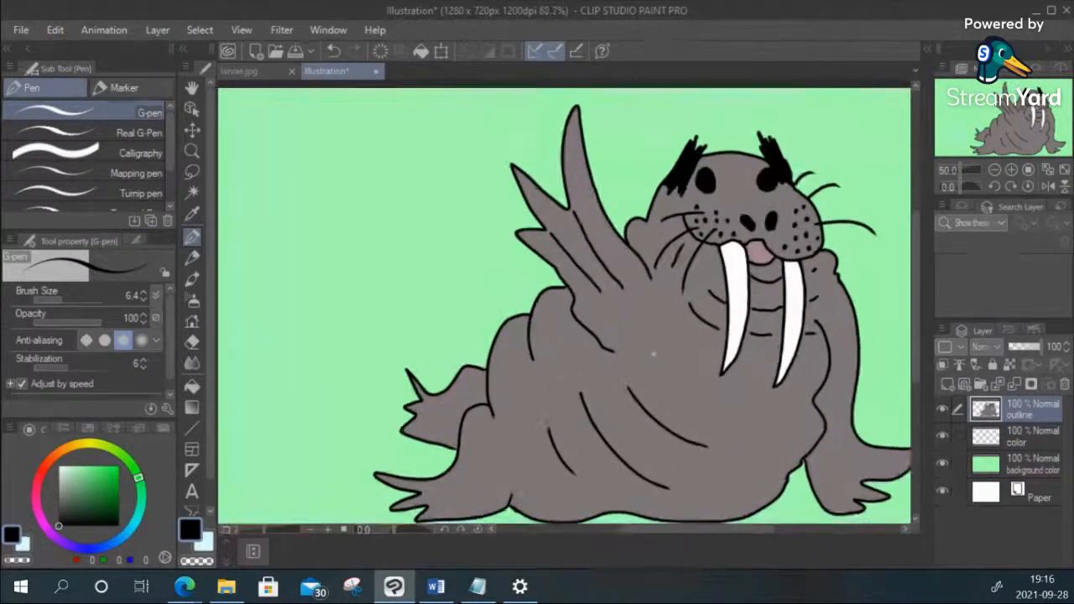
# Step: Add small off-white highlight dots inside both of the walrus's black eyes with the G-pen
pyautogui.click(62, 468)
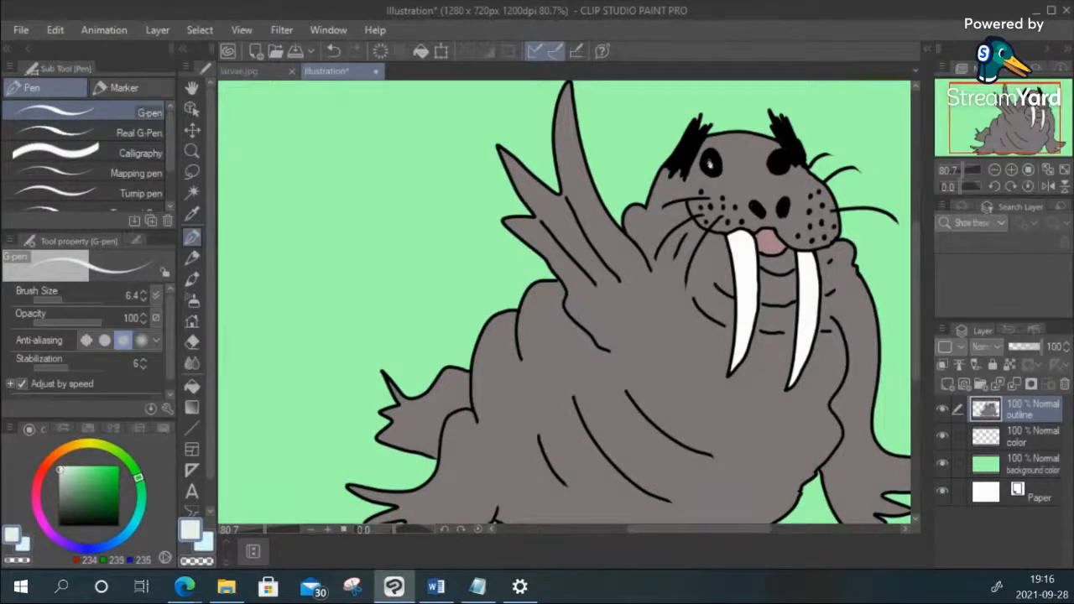
pyautogui.click(710, 165)
pyautogui.scroll(-3, 779, 143)
pyautogui.scroll(3, 785, 140)
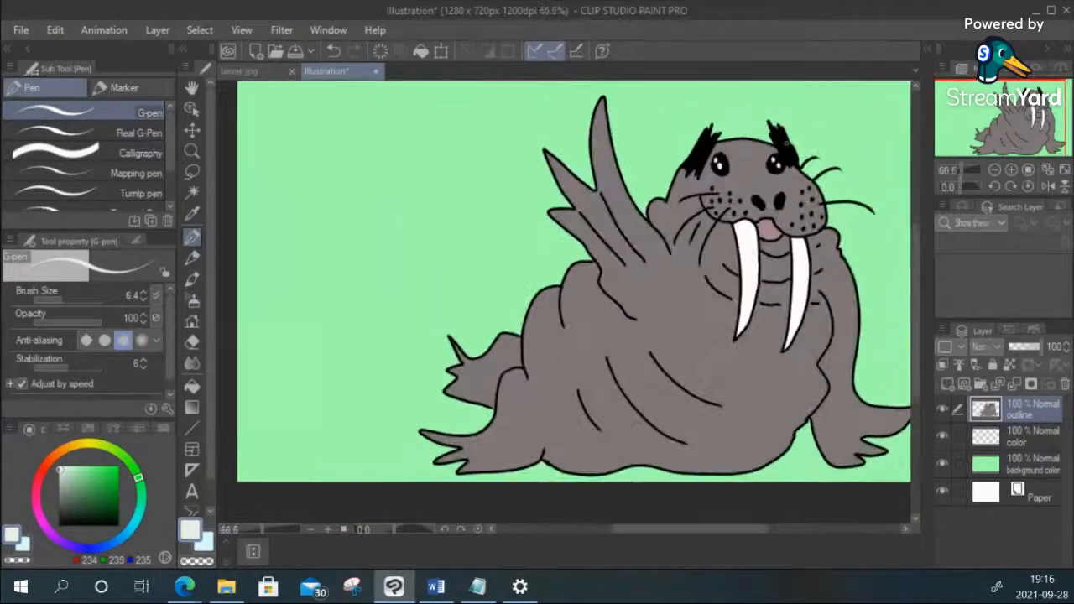
# Step: Paint a light blue drool drip (RGB 166, 209, 211) at the right corner of the walrus's mouth
pyautogui.scroll(3, 785, 141)
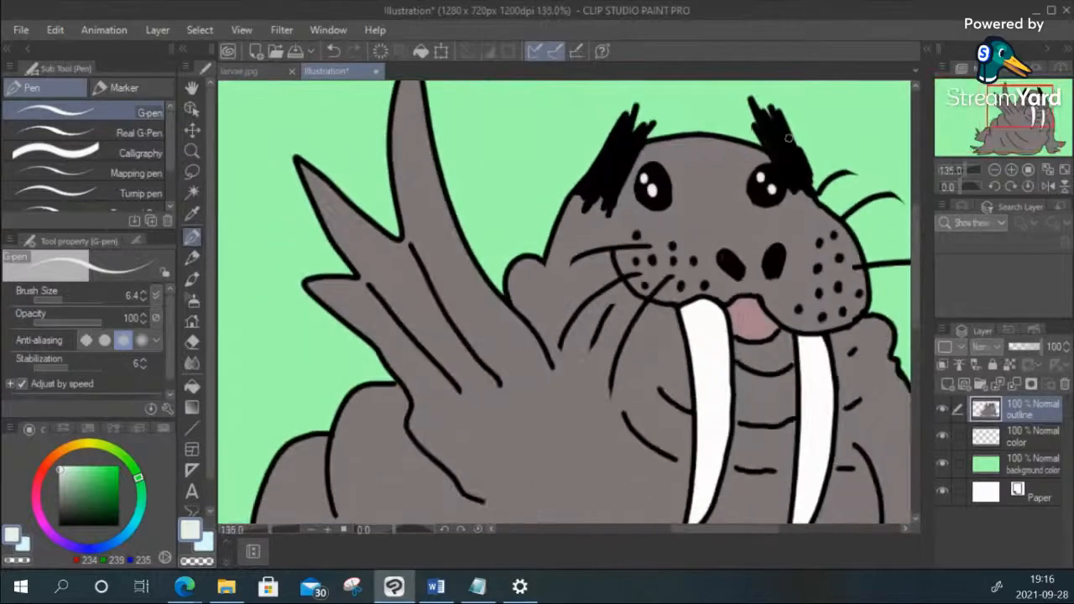
pyautogui.click(133, 525)
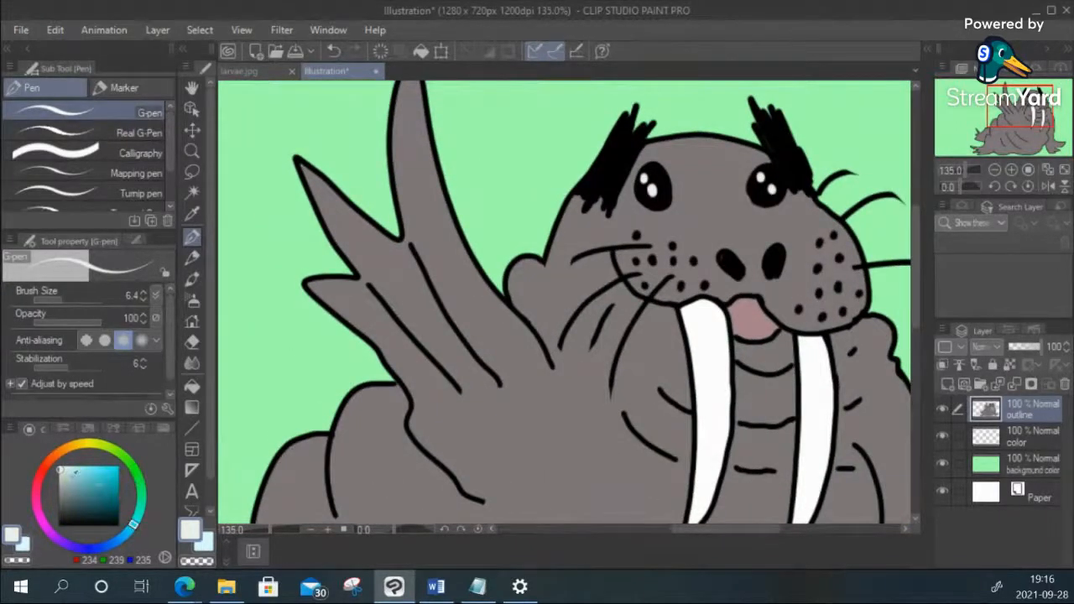
pyautogui.click(72, 473)
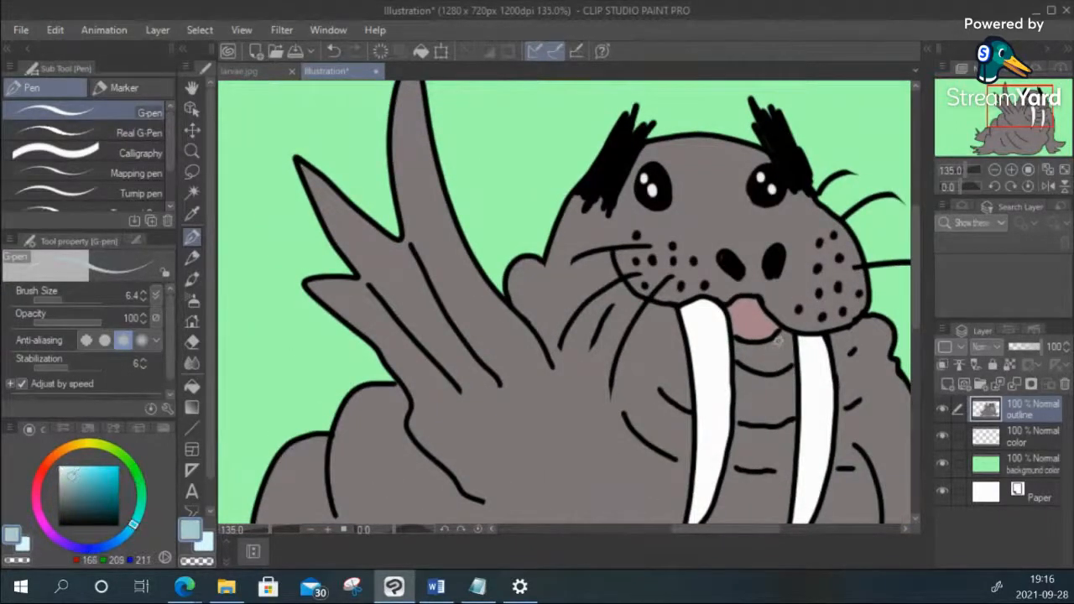
pyautogui.moveTo(779, 339)
pyautogui.mouseDown()
pyautogui.moveTo(779, 360)
pyautogui.moveTo(778, 333)
pyautogui.mouseUp()
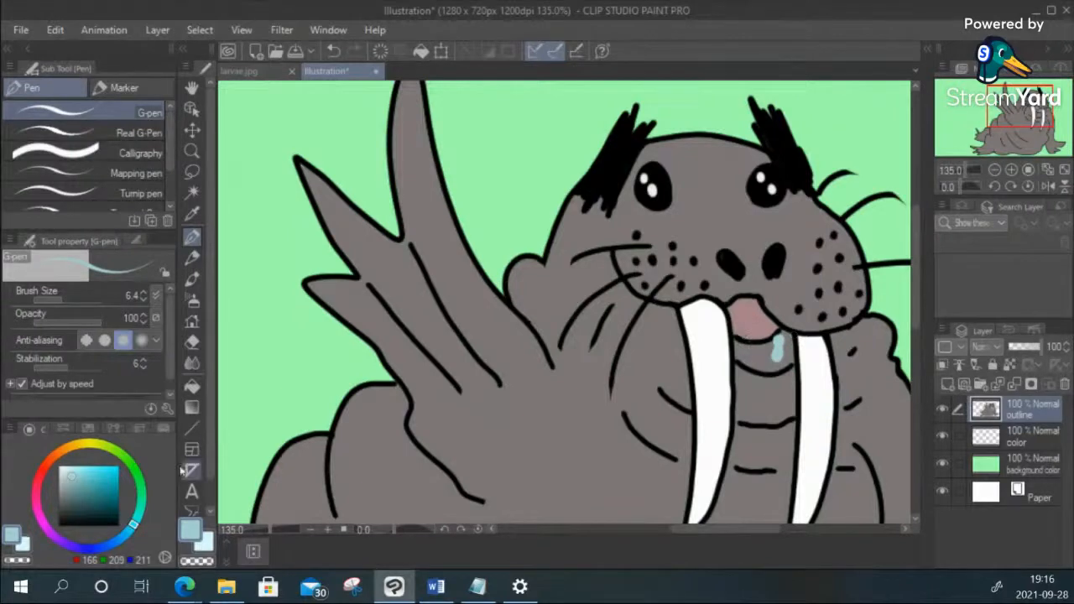
# Step: Outline small upper and lower teeth in black inside the walrus's pink mouth
pyautogui.moveTo(88, 506); pyautogui.dragTo(46, 530)
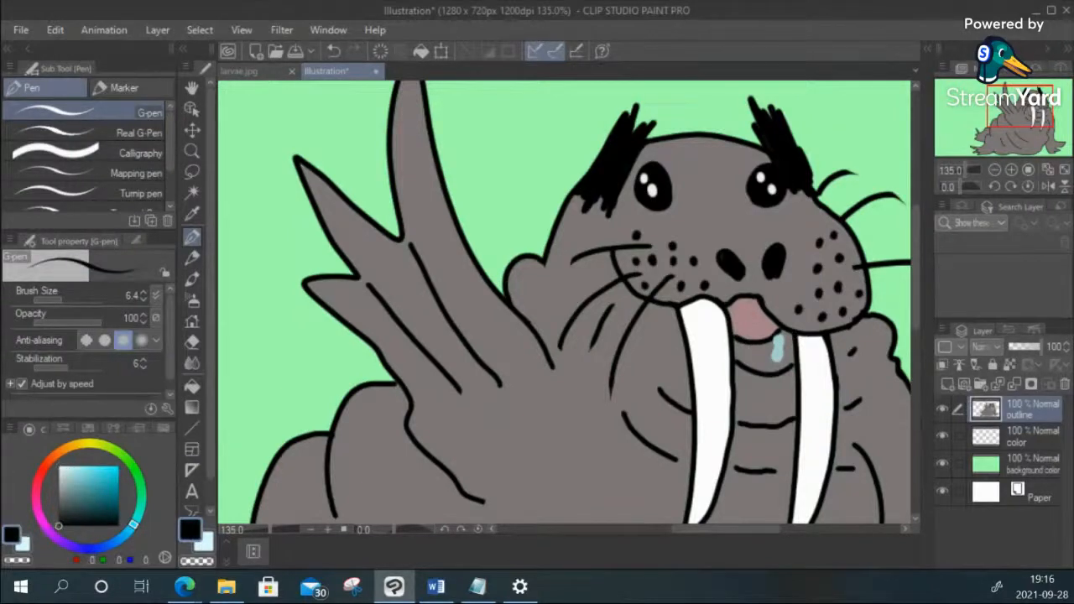
pyautogui.moveTo(732, 306); pyautogui.dragTo(759, 304)
pyautogui.moveTo(737, 339); pyautogui.dragTo(776, 330)
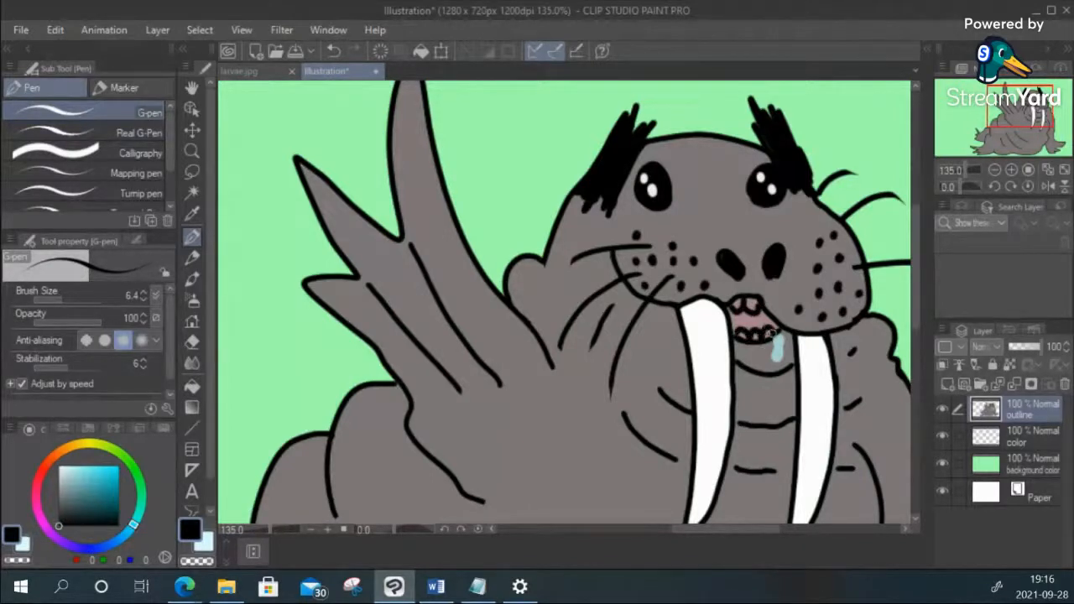
# Step: Colour the small upper and lower teeth in the mouth pure white with the pen
pyautogui.click(61, 466)
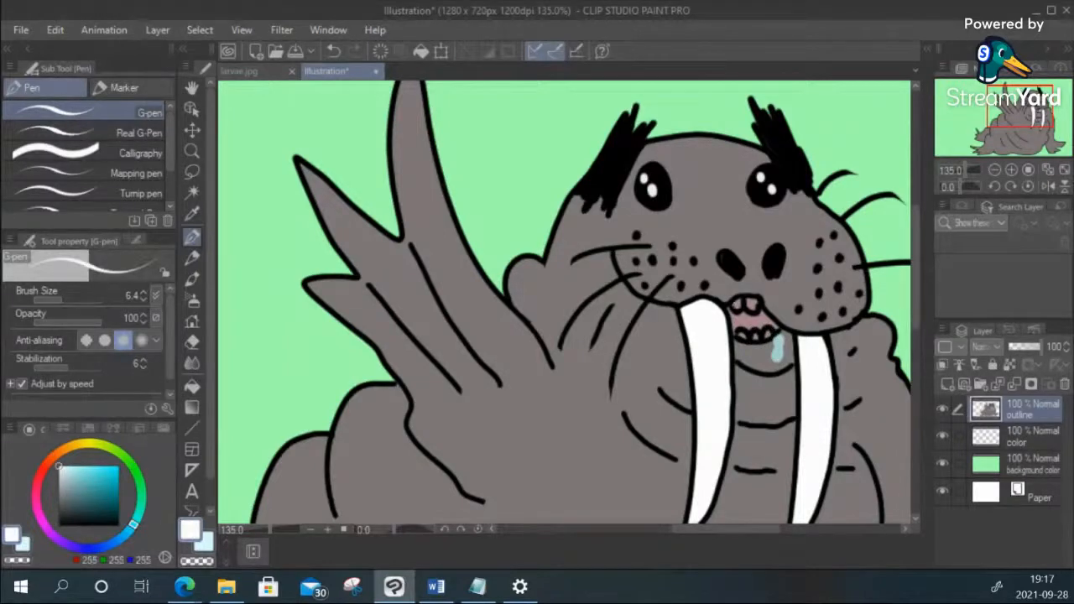
pyautogui.moveTo(739, 304)
pyautogui.mouseDown()
pyautogui.moveTo(754, 307)
pyautogui.moveTo(747, 337)
pyautogui.moveTo(770, 337)
pyautogui.mouseUp()
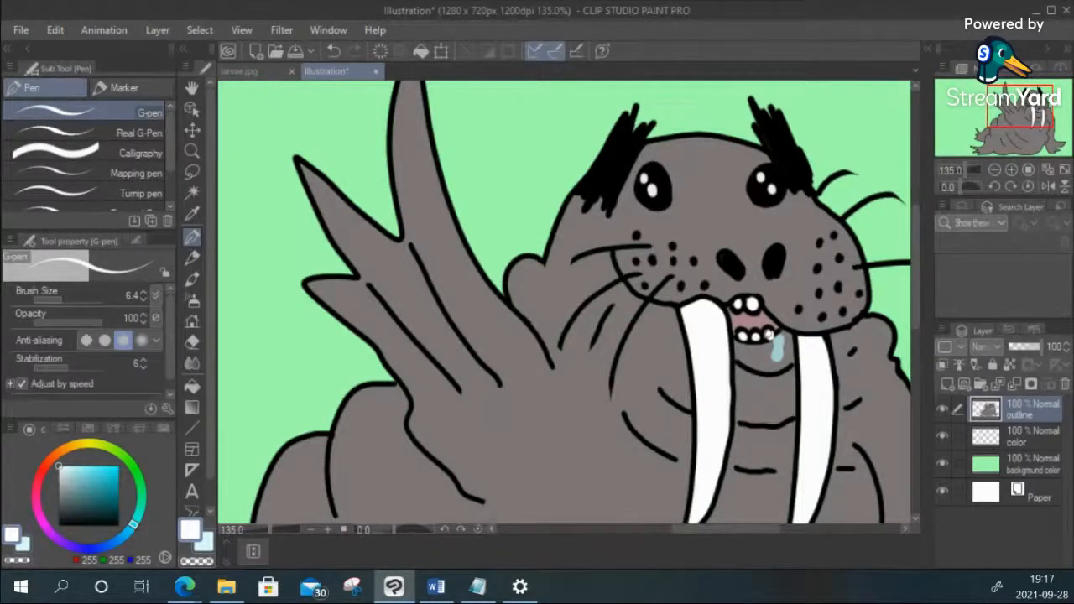
pyautogui.scroll(-4, 768, 334)
pyautogui.scroll(1, 768, 334)
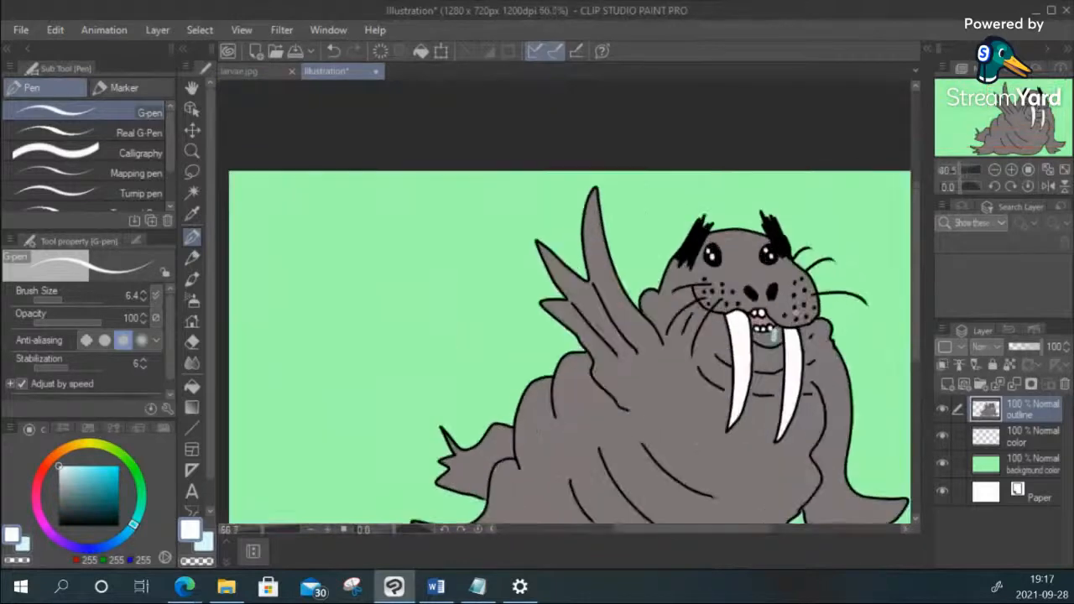
# Step: Paint more light blue drool drops (RGB 156, 215, 218) below the mouth and beside the left tusk
pyautogui.scroll(3, 768, 334)
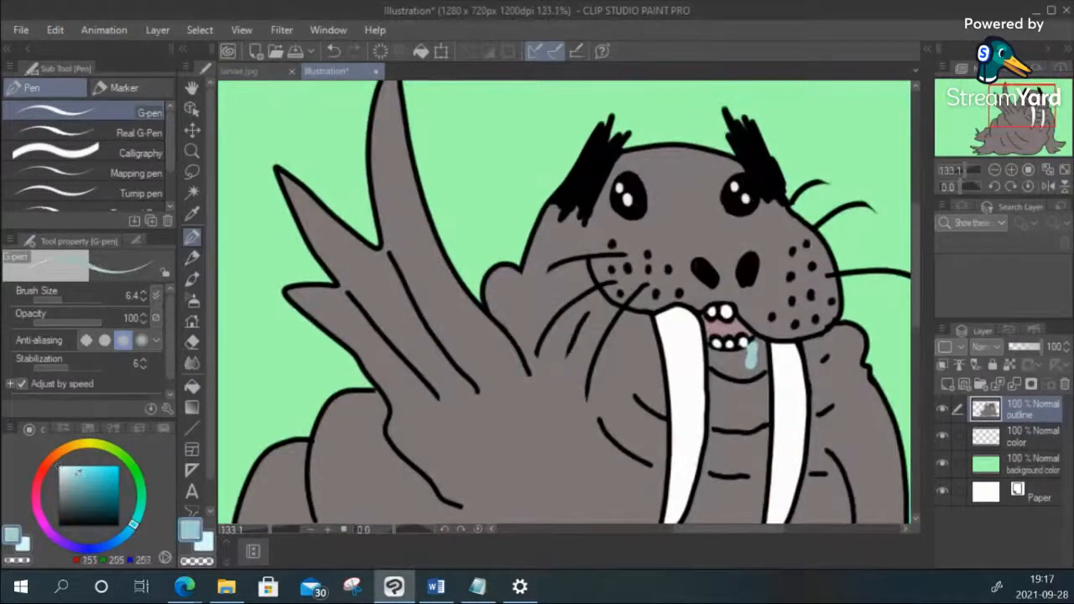
pyautogui.moveTo(78, 473); pyautogui.dragTo(87, 474)
pyautogui.moveTo(726, 357)
pyautogui.mouseDown()
pyautogui.moveTo(710, 349)
pyautogui.moveTo(753, 350)
pyautogui.moveTo(716, 415)
pyautogui.moveTo(722, 394)
pyautogui.mouseUp()
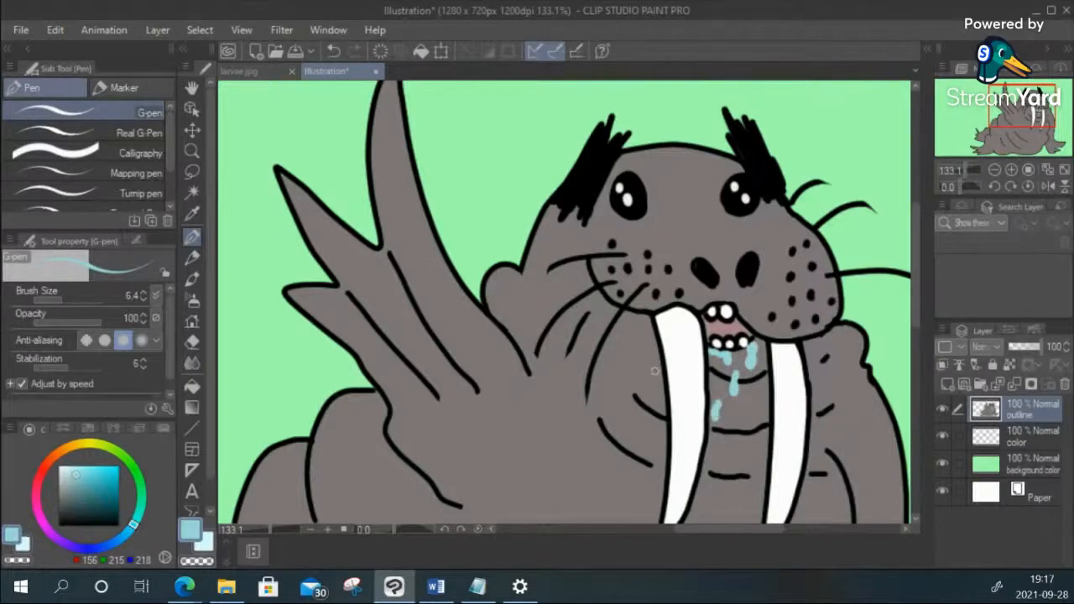
pyautogui.moveTo(655, 371)
pyautogui.mouseDown()
pyautogui.moveTo(649, 386)
pyautogui.moveTo(651, 374)
pyautogui.mouseUp()
pyautogui.moveTo(646, 422)
pyautogui.mouseDown()
pyautogui.moveTo(640, 435)
pyautogui.moveTo(653, 428)
pyautogui.mouseUp()
pyautogui.scroll(-4, 653, 428)
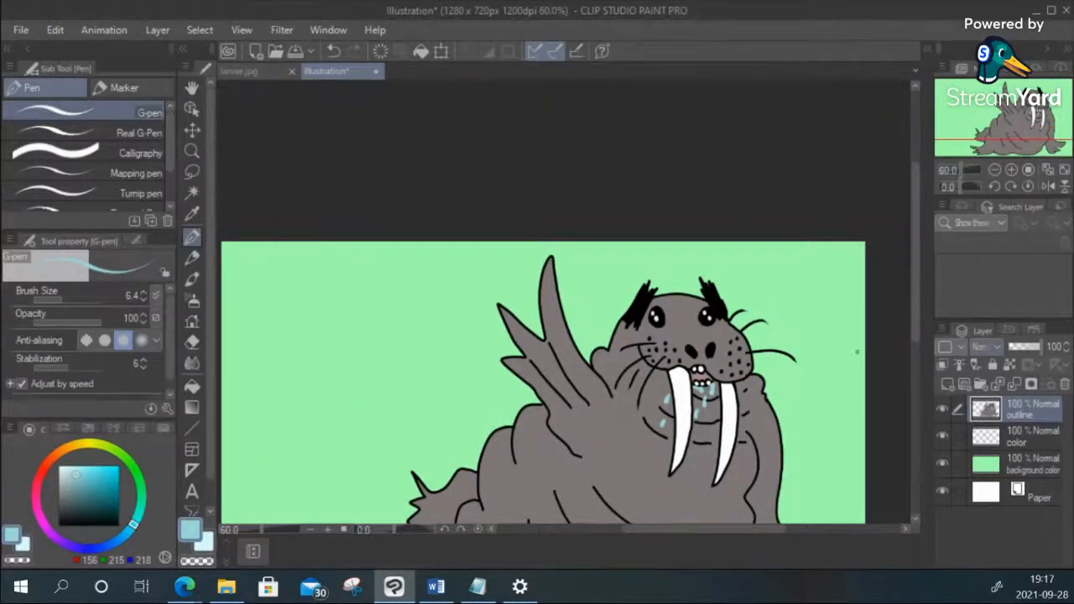
# Step: Examine the whole grey walrus drawing from a distance and closer up
pyautogui.scroll(-5, 768, 384)
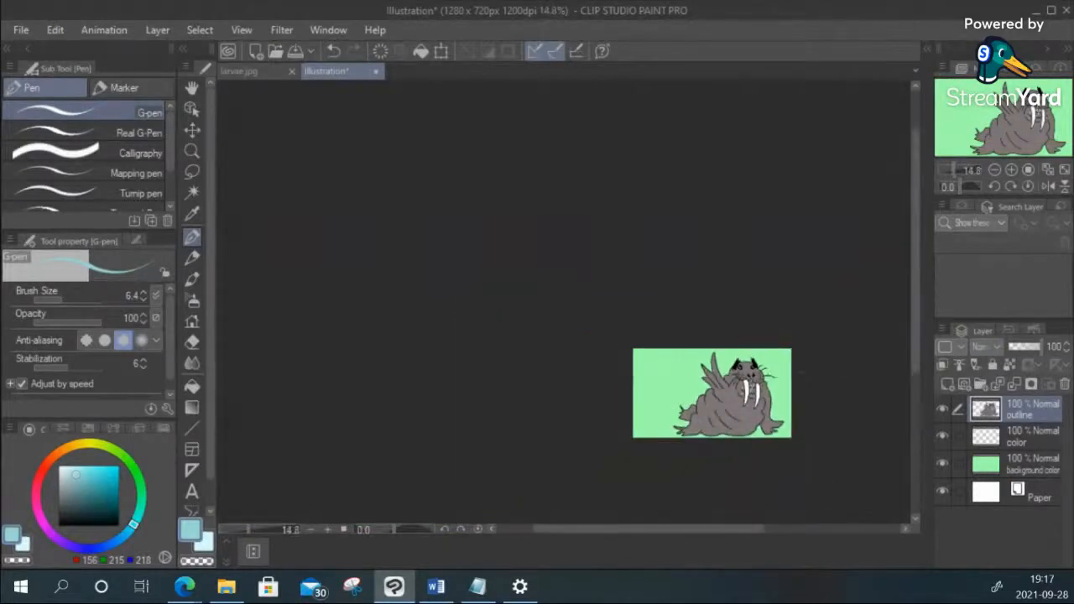
pyautogui.scroll(2, 898, 364)
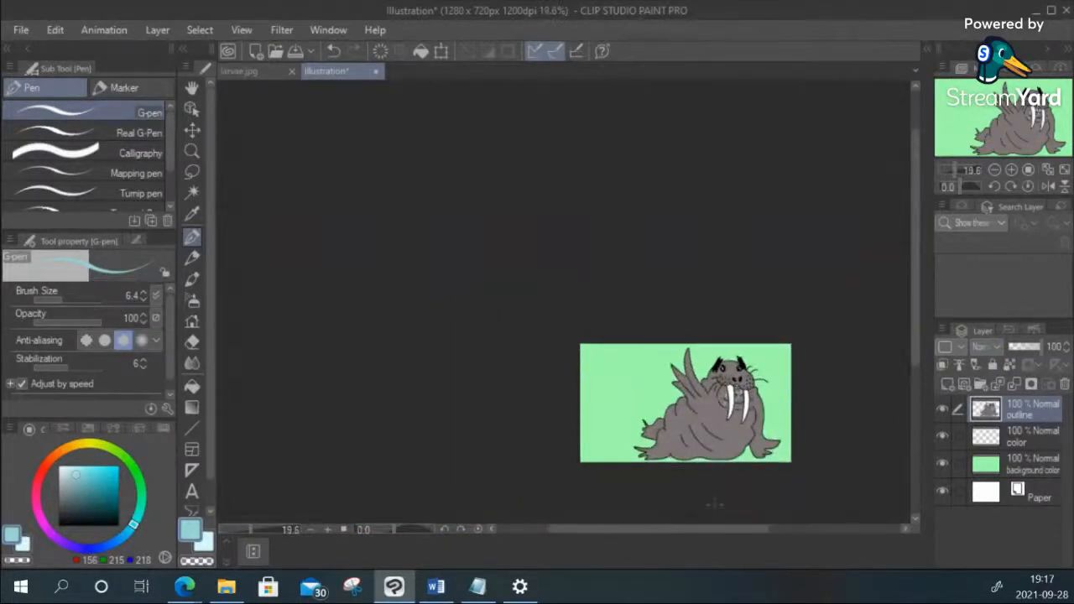
pyautogui.moveTo(713, 529); pyautogui.dragTo(759, 524)
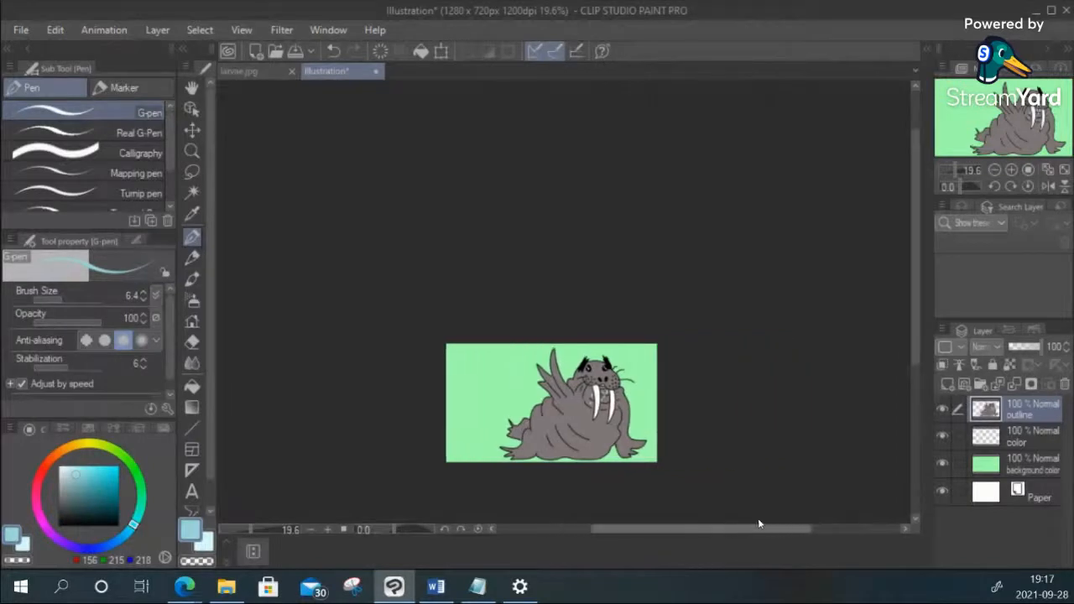
pyautogui.scroll(1, 718, 388)
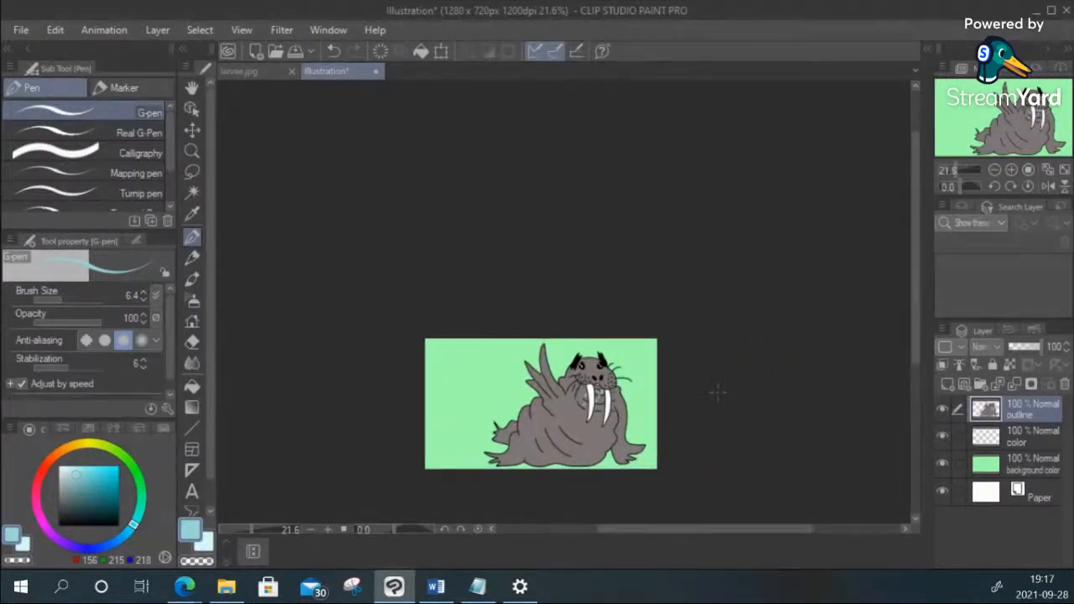
pyautogui.scroll(1, 718, 390)
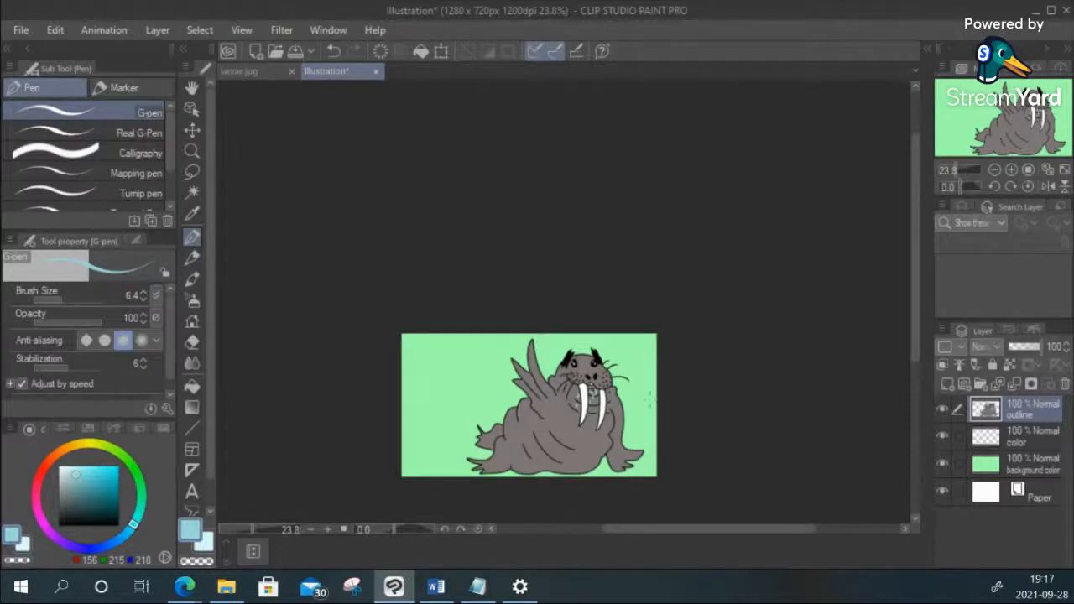
pyautogui.scroll(3, 678, 388)
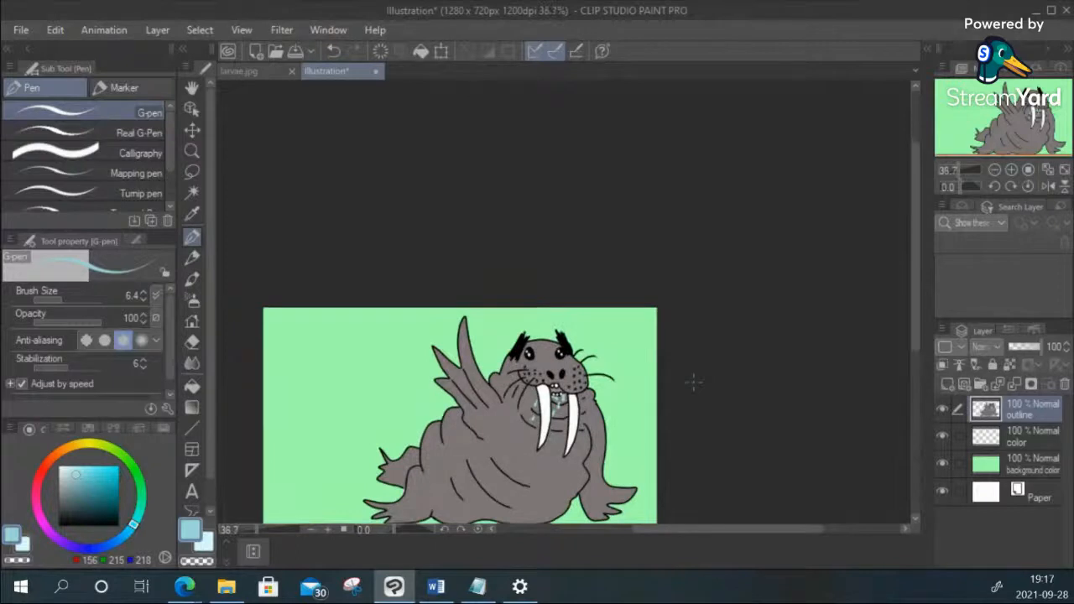
pyautogui.scroll(-5, 693, 383)
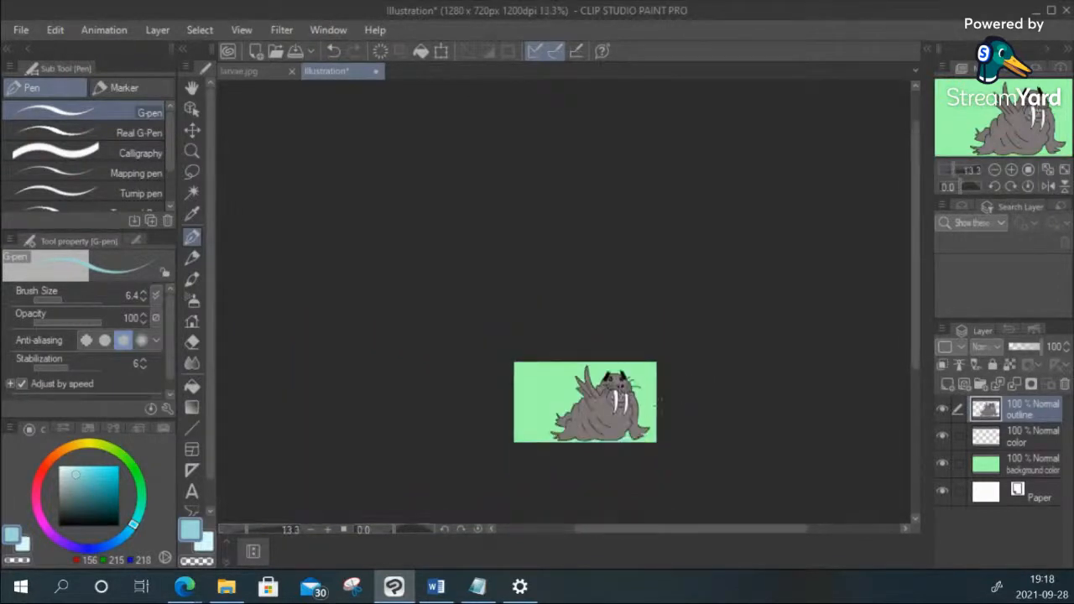
pyautogui.scroll(5, 710, 401)
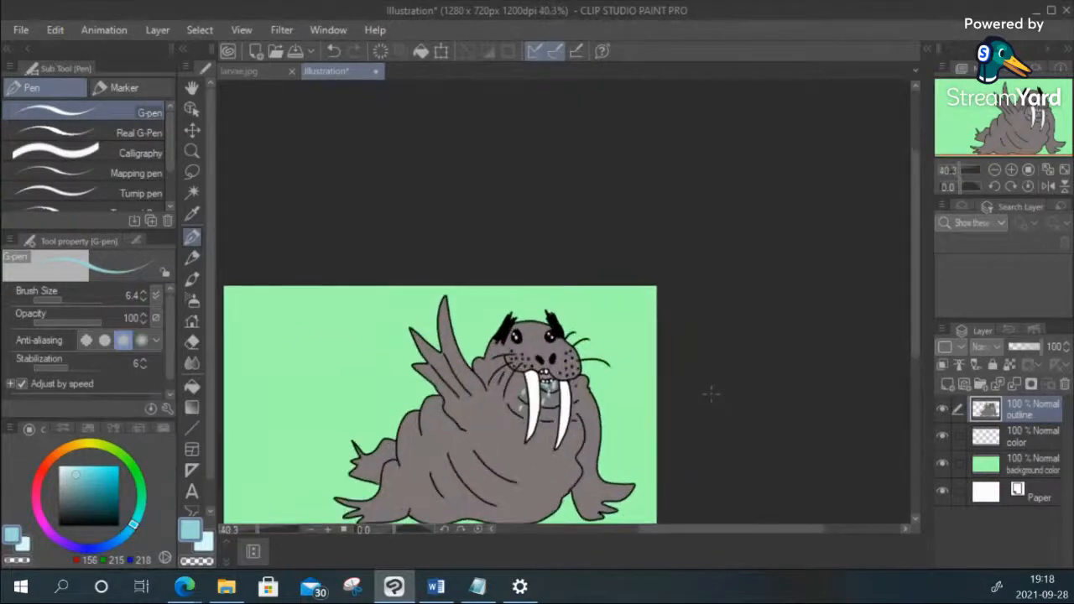
# Step: Fill the walrus's grey body and rear flipper with salmon pink (RGB 218, 161, 156)
pyautogui.click(47, 467)
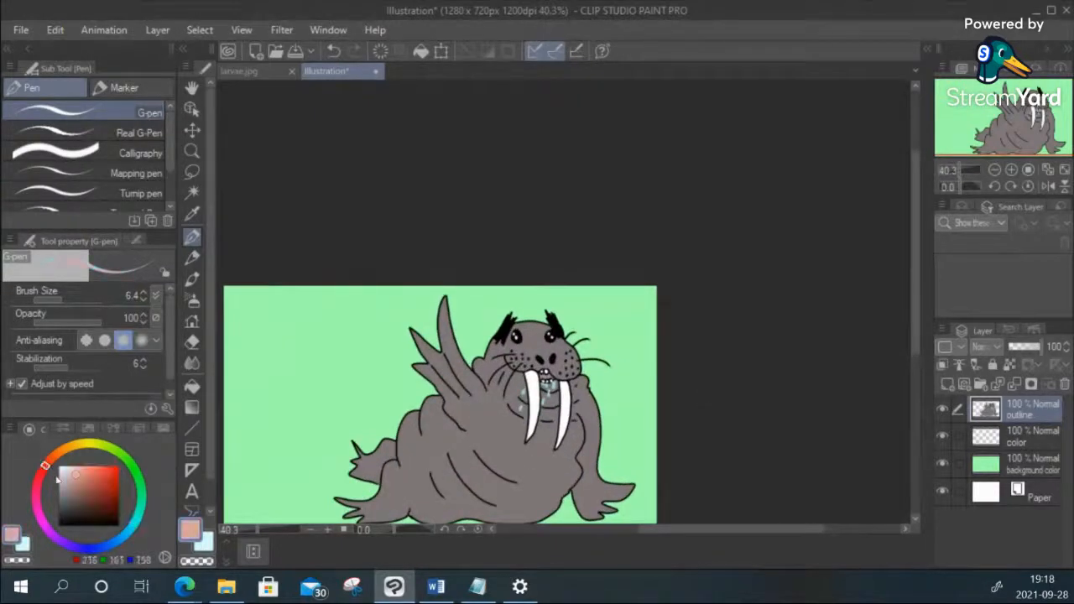
pyautogui.click(192, 385)
pyautogui.click(489, 422)
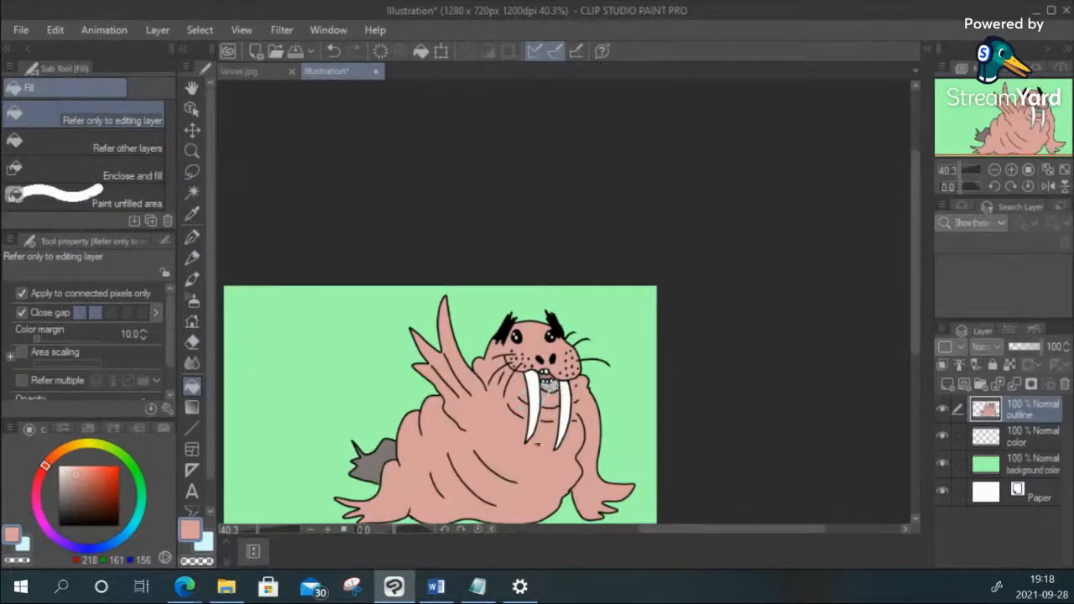
pyautogui.click(381, 452)
pyautogui.scroll(-3, 382, 453)
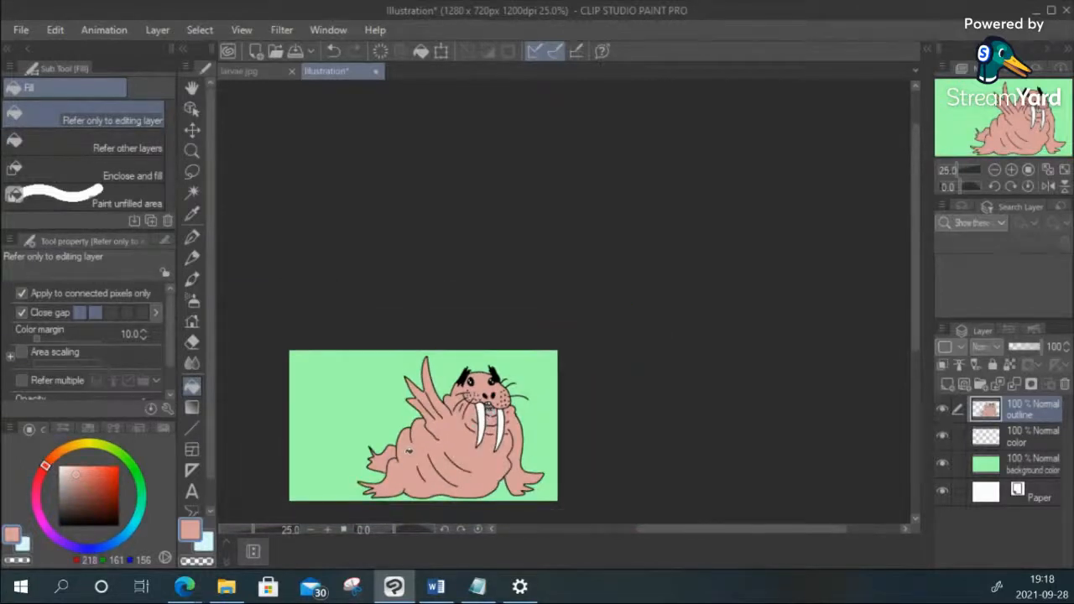
# Step: Examine the recoloured pink walrus at several magnifications, ending with the full canvas in view
pyautogui.scroll(-1, 407, 451)
pyautogui.scroll(2, 409, 450)
pyautogui.scroll(-2, 412, 449)
pyautogui.scroll(1, 418, 452)
pyautogui.scroll(-1, 417, 453)
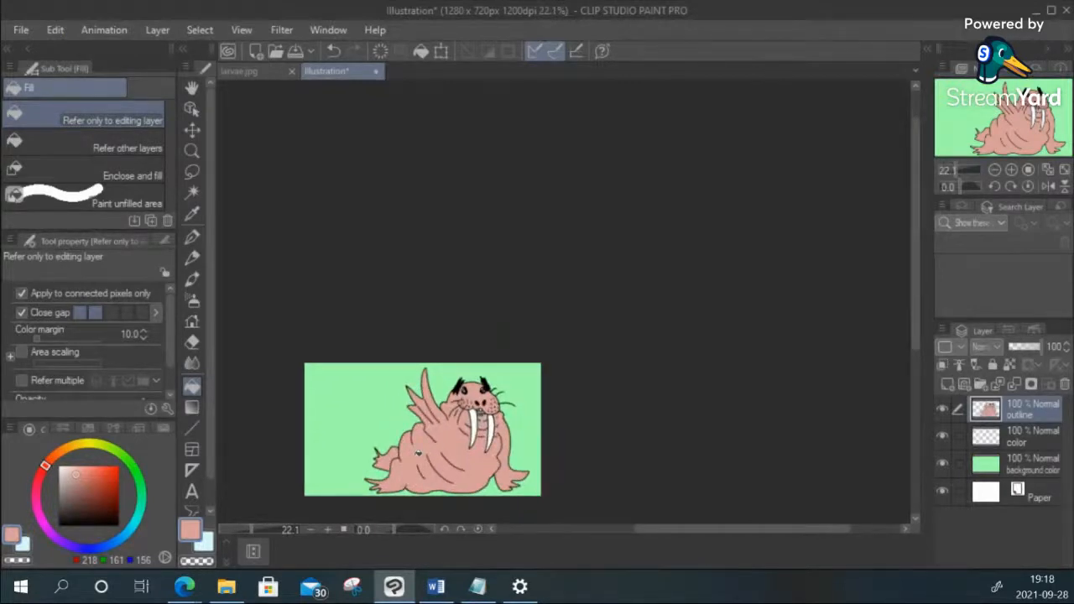
pyautogui.scroll(-3, 417, 453)
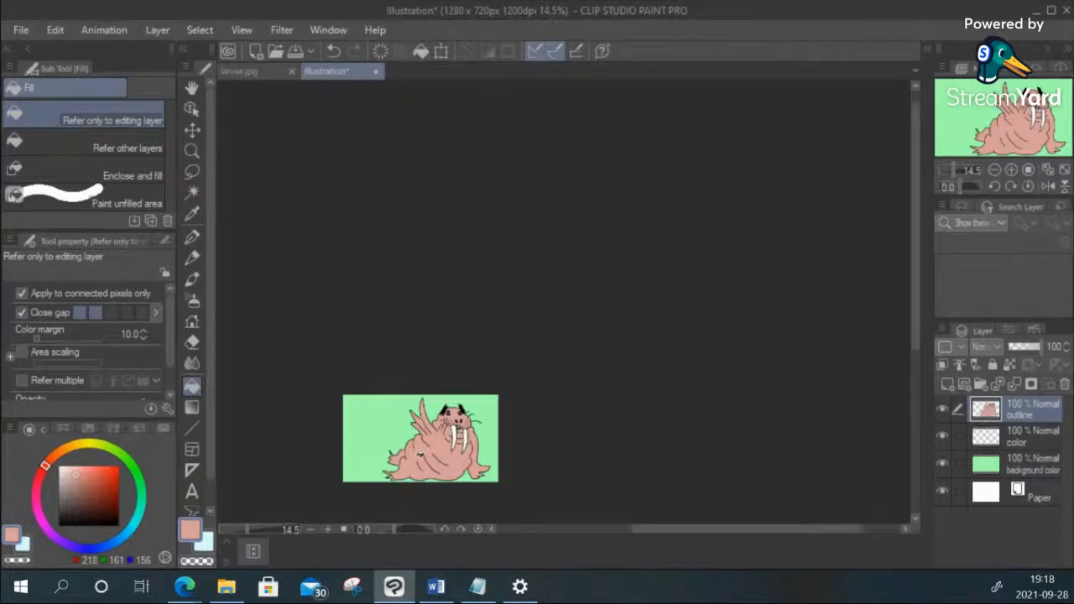
pyautogui.scroll(-1, 420, 453)
pyautogui.scroll(9, 419, 453)
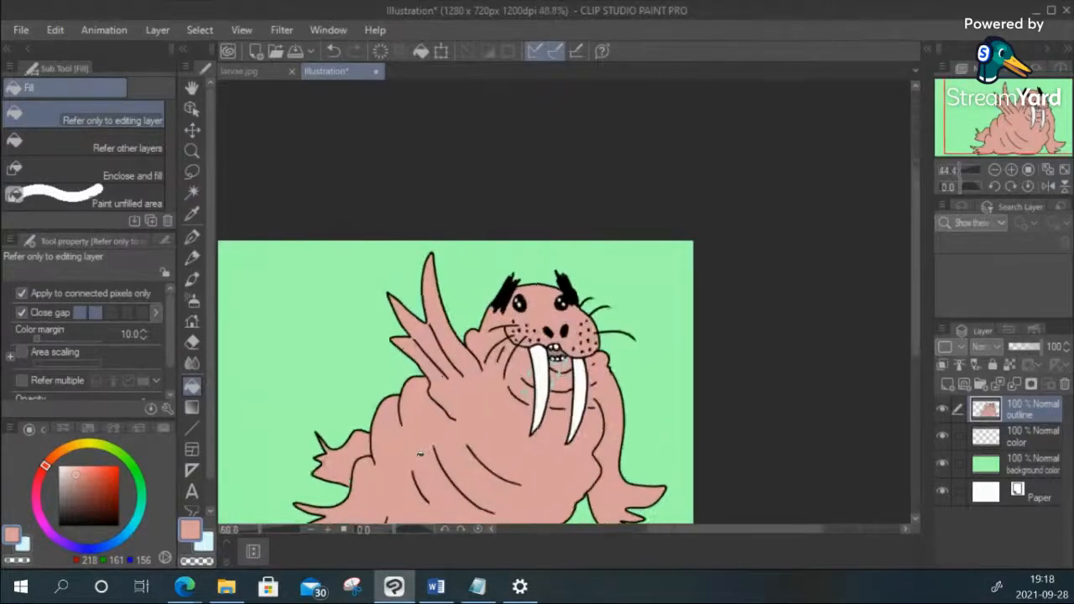
pyautogui.scroll(1, 419, 453)
pyautogui.moveTo(727, 532); pyautogui.dragTo(681, 540)
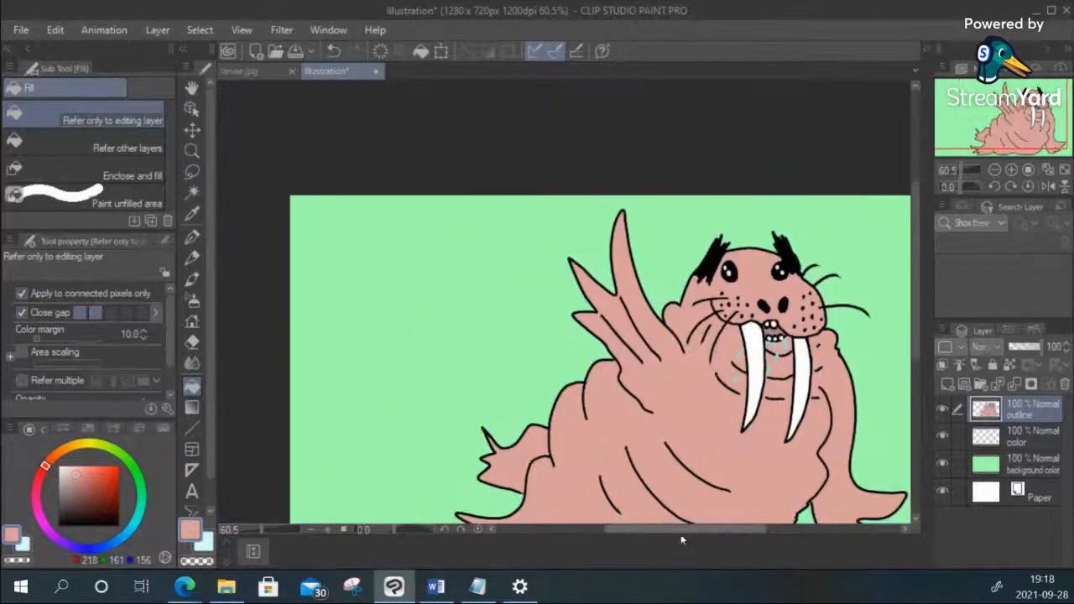
pyautogui.moveTo(916, 270); pyautogui.dragTo(916, 295)
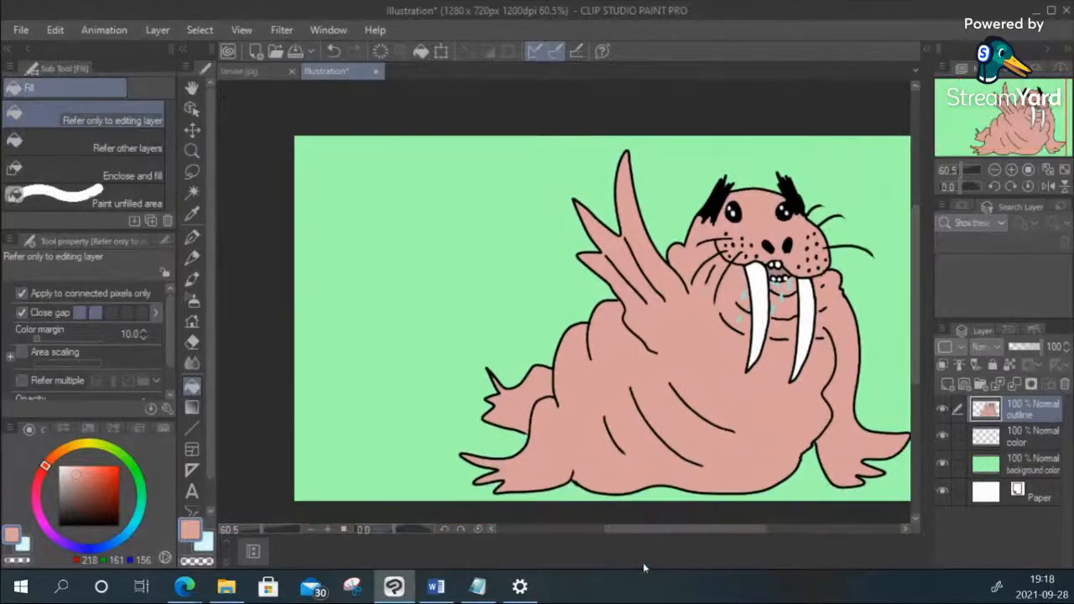
pyautogui.moveTo(669, 531)
pyautogui.mouseDown()
pyautogui.moveTo(702, 530)
pyautogui.moveTo(682, 533)
pyautogui.mouseUp()
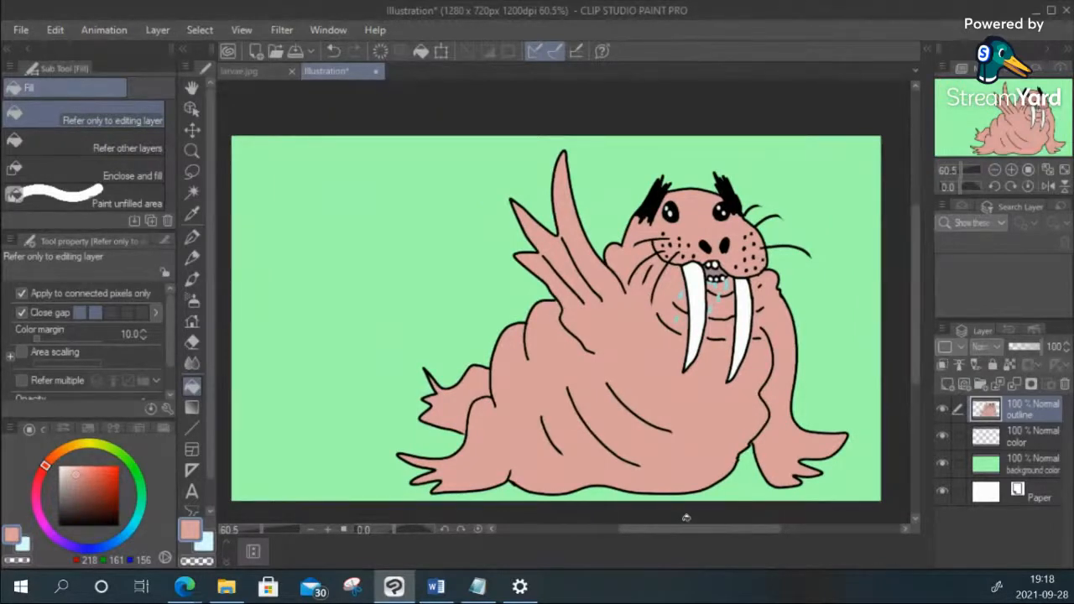
# Step: Hand-letter a tall black capital "I" with the G-pen in the upper-left area of the green background
pyautogui.moveTo(88, 512); pyautogui.dragTo(44, 541)
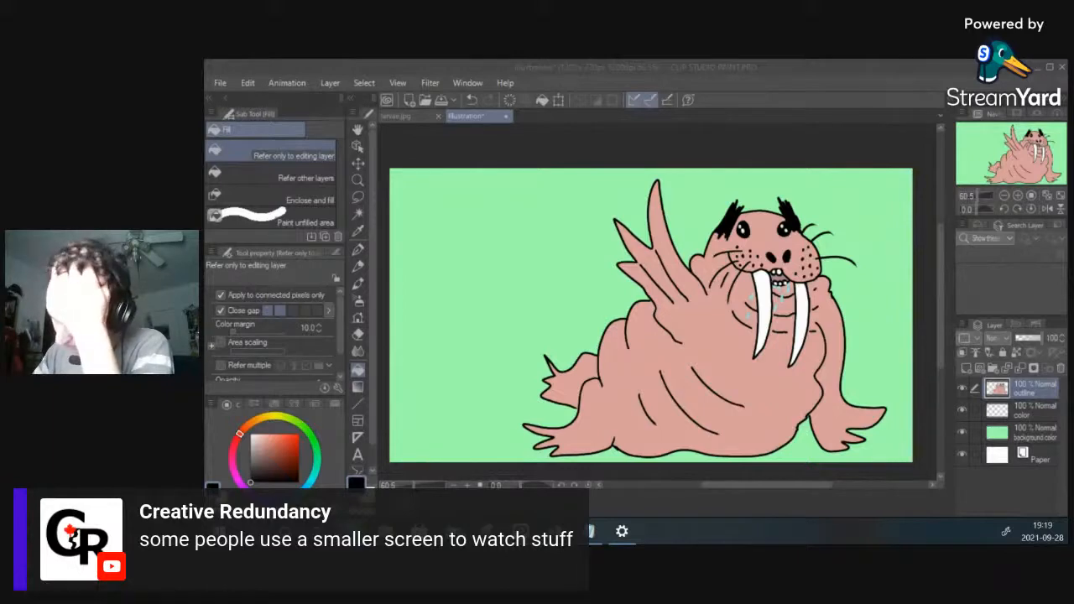
pyautogui.click(358, 249)
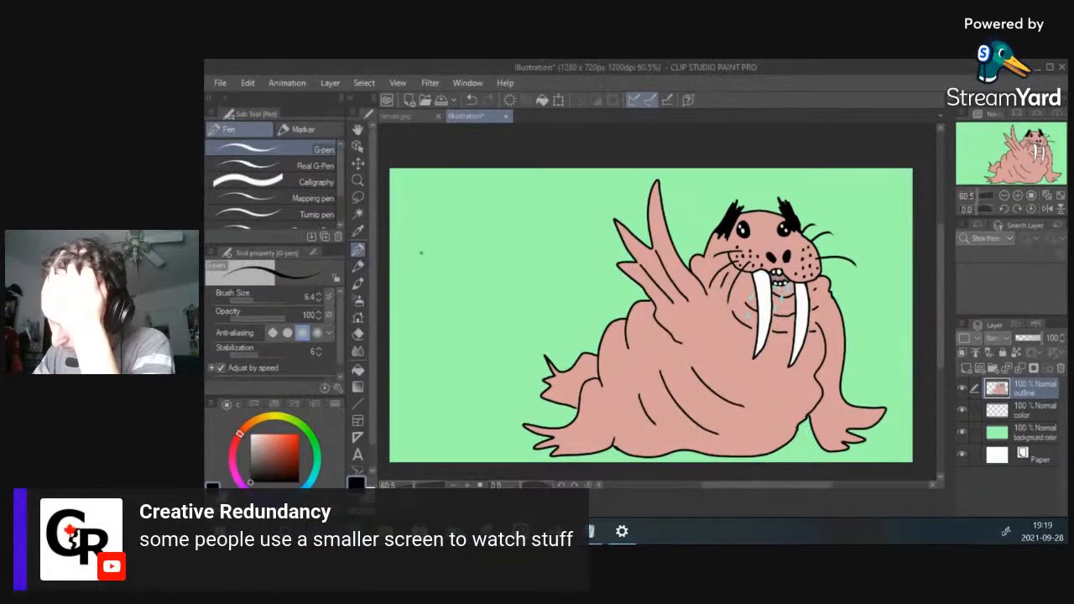
pyautogui.moveTo(411, 194); pyautogui.dragTo(429, 282)
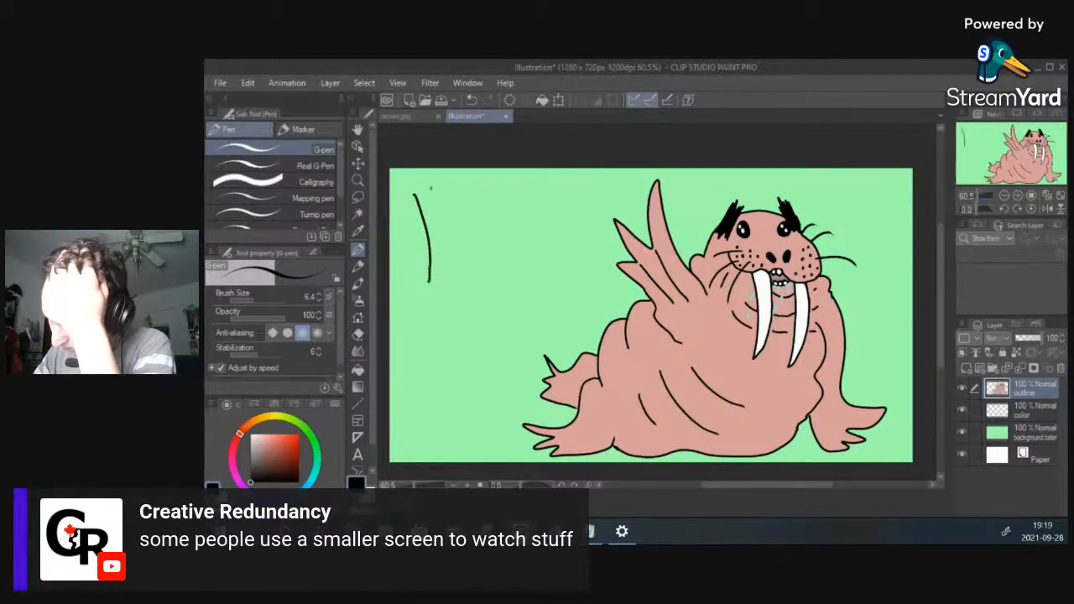
pyautogui.moveTo(403, 193); pyautogui.dragTo(441, 199)
pyautogui.moveTo(414, 285); pyautogui.dragTo(448, 283)
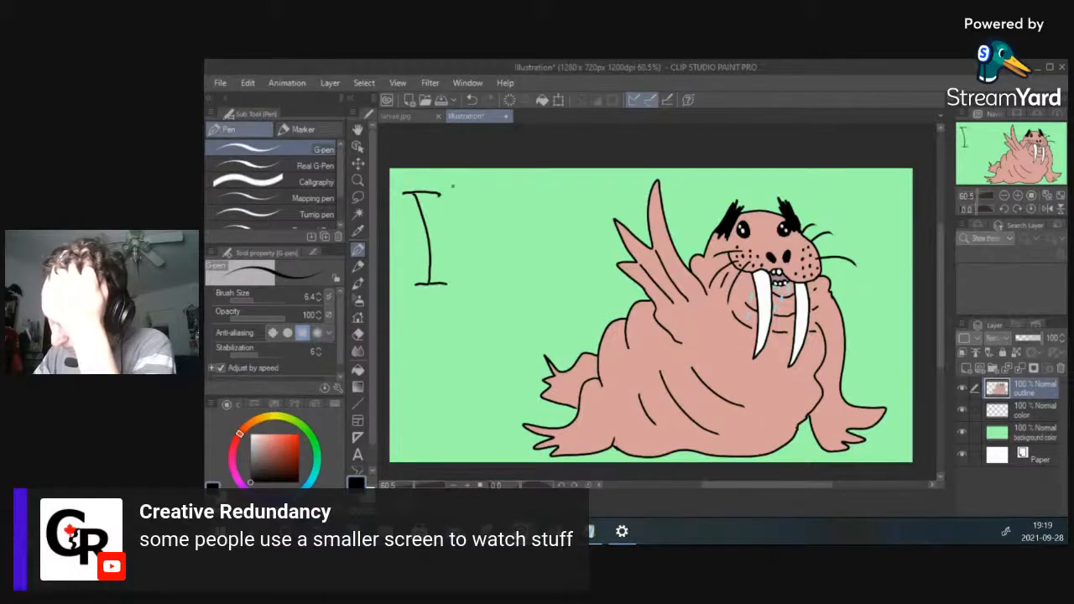
# Step: Complete the hand lettering with an apostrophe and "M", and add "FREE!" underneath on the green background
pyautogui.moveTo(453, 186); pyautogui.dragTo(458, 201)
pyautogui.moveTo(480, 281)
pyautogui.mouseDown()
pyautogui.moveTo(499, 192)
pyautogui.moveTo(514, 236)
pyautogui.moveTo(530, 191)
pyautogui.moveTo(539, 287)
pyautogui.mouseUp()
pyautogui.moveTo(424, 317)
pyautogui.mouseDown()
pyautogui.moveTo(425, 386)
pyautogui.moveTo(443, 311)
pyautogui.moveTo(440, 336)
pyautogui.moveTo(463, 378)
pyautogui.mouseUp()
pyautogui.moveTo(464, 308)
pyautogui.mouseDown()
pyautogui.moveTo(465, 350)
pyautogui.moveTo(494, 375)
pyautogui.mouseUp()
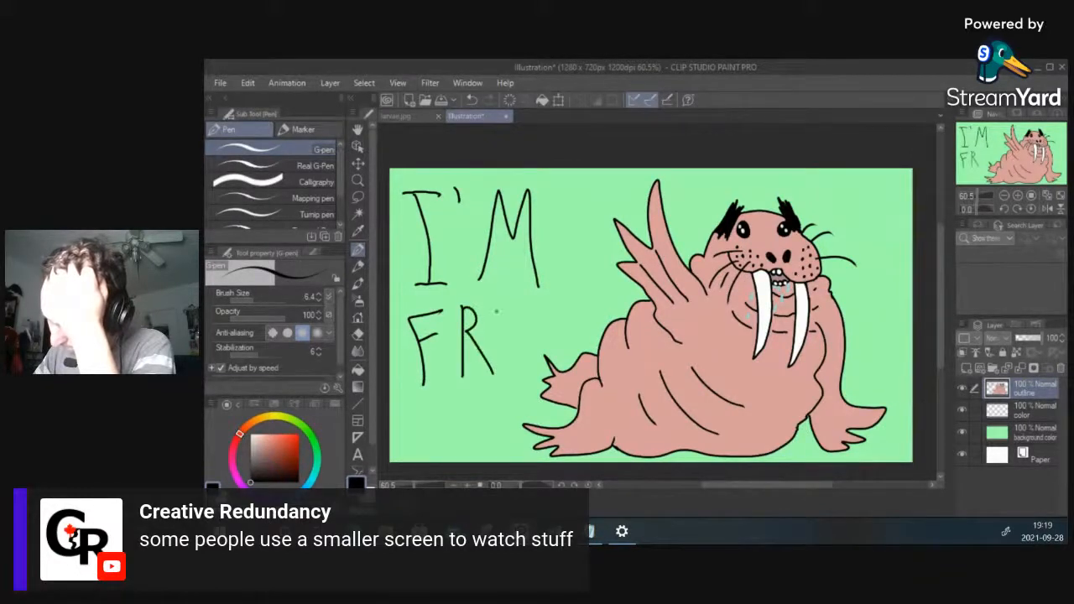
pyautogui.moveTo(497, 310)
pyautogui.mouseDown()
pyautogui.moveTo(520, 361)
pyautogui.moveTo(519, 308)
pyautogui.moveTo(532, 355)
pyautogui.moveTo(555, 353)
pyautogui.moveTo(556, 329)
pyautogui.mouseUp()
pyautogui.moveTo(535, 312); pyautogui.dragTo(569, 326)
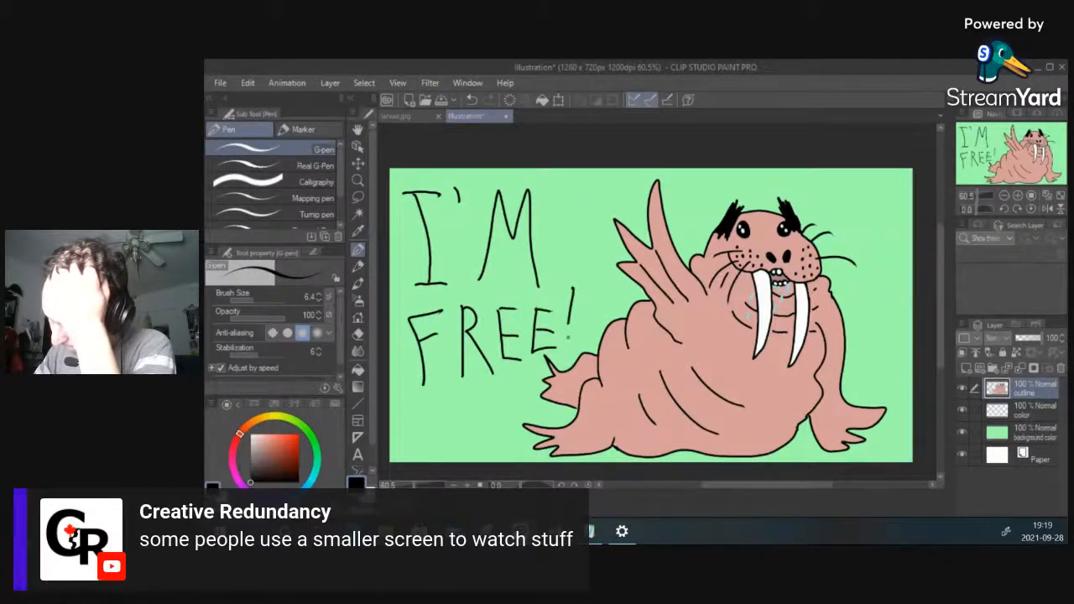
pyautogui.click(567, 339)
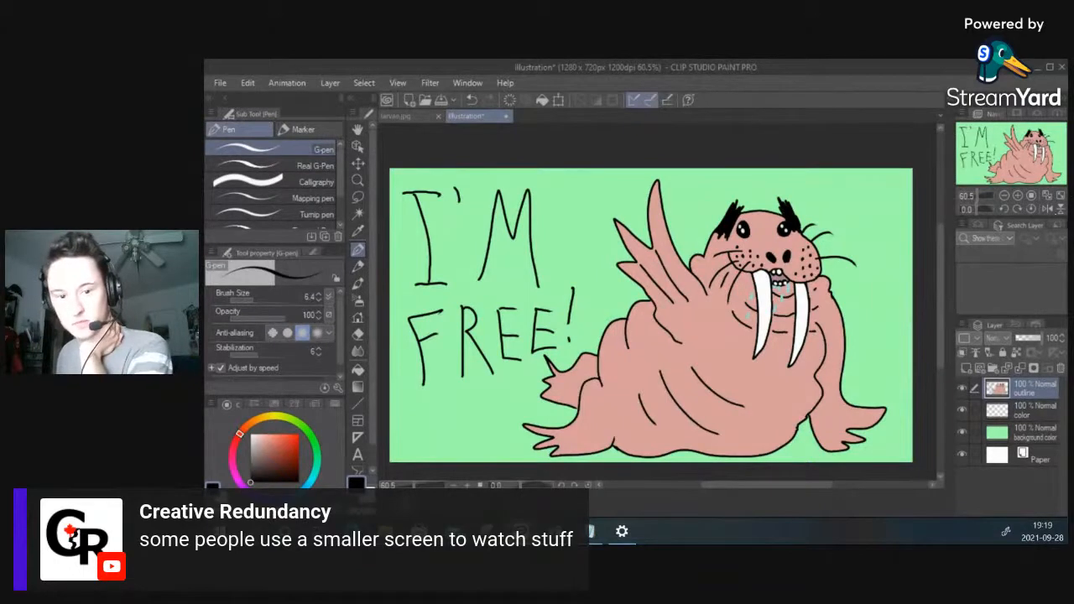
pyautogui.scroll(-5, 762, 277)
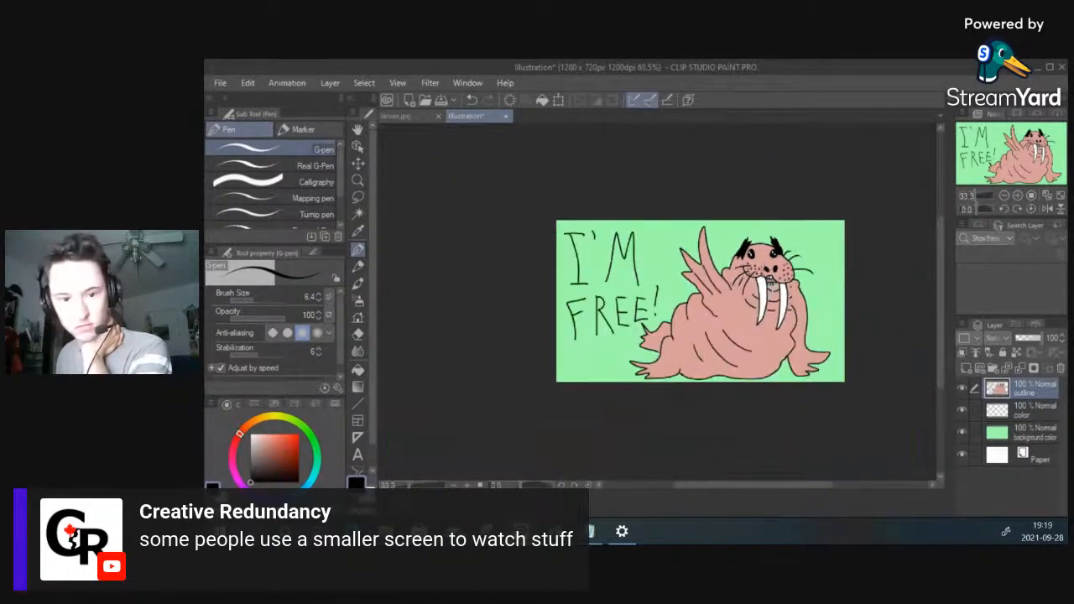
pyautogui.scroll(1, 766, 269)
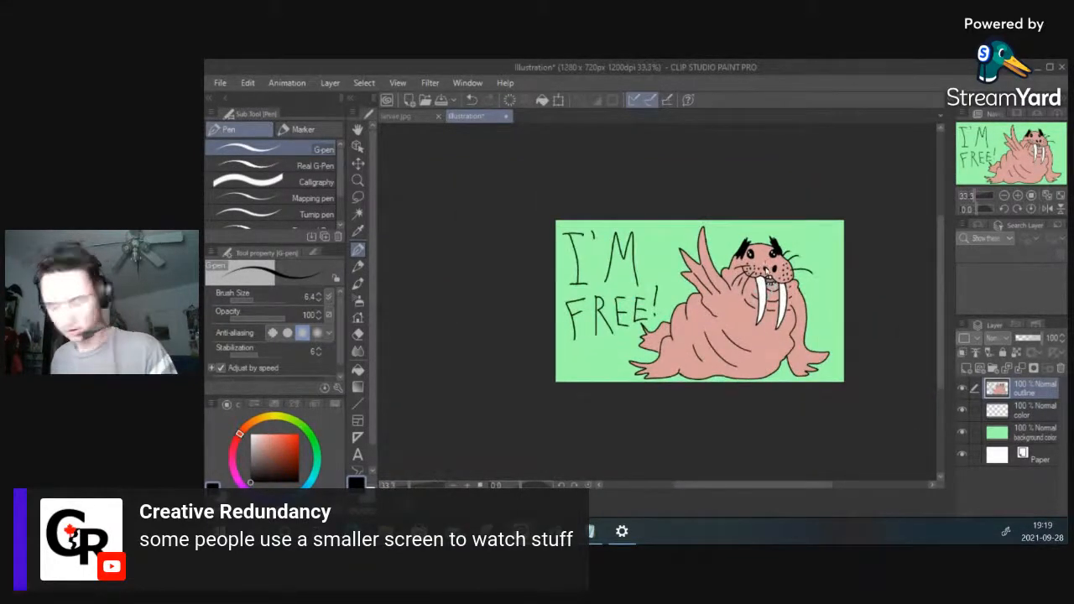
# Step: Undo all the "I'M FREE!" lettering strokes until the green background beside the walrus is empty
pyautogui.hotkey('ctrl', 'z')
pyautogui.hotkey('ctrl', 'z')
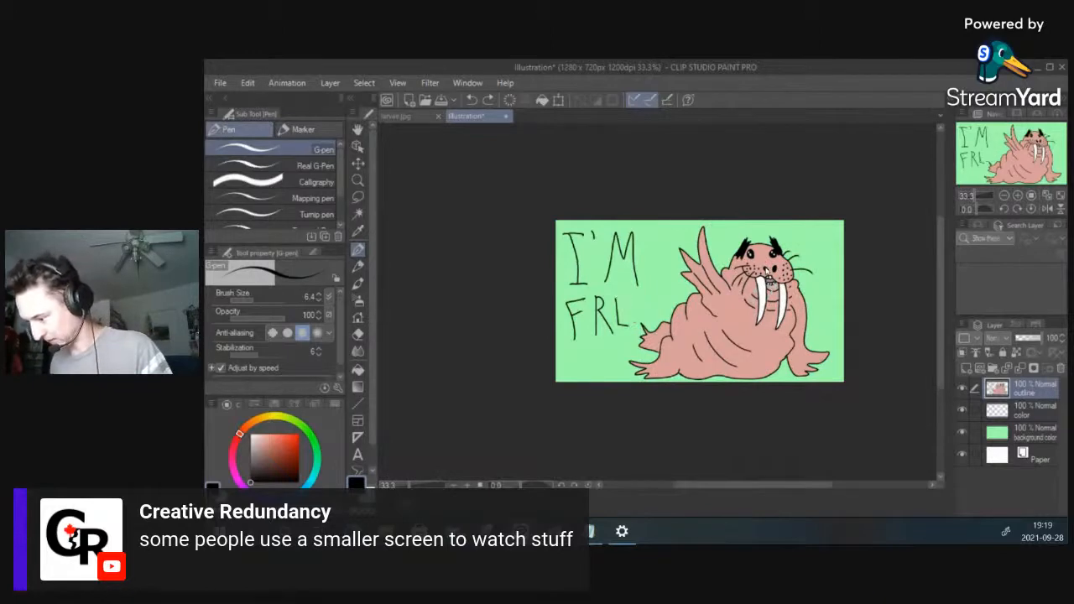
pyautogui.hotkey('ctrl', 'z')
pyautogui.hotkey('ctrl', 'z')
pyautogui.hotkey('ctrl', 'z')
pyautogui.hotkey('ctrl', 'z')
pyautogui.hotkey('ctrl', 'z')
pyautogui.hotkey('ctrl', 'z')
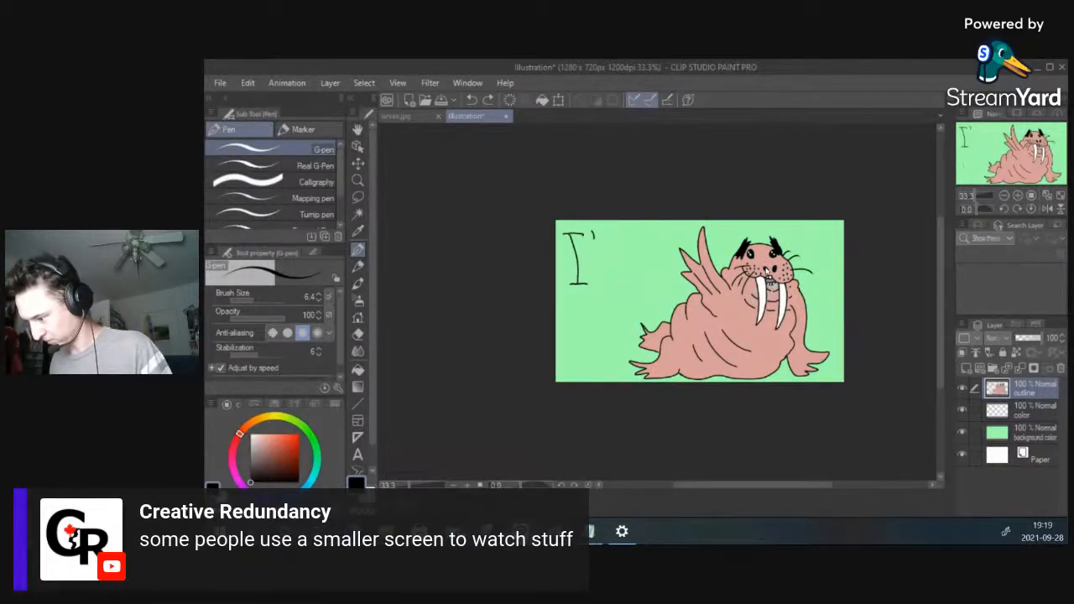
pyautogui.hotkey('ctrl', 'z')
pyautogui.hotkey('ctrl', 'z')
pyautogui.hotkey('ctrl', 'z')
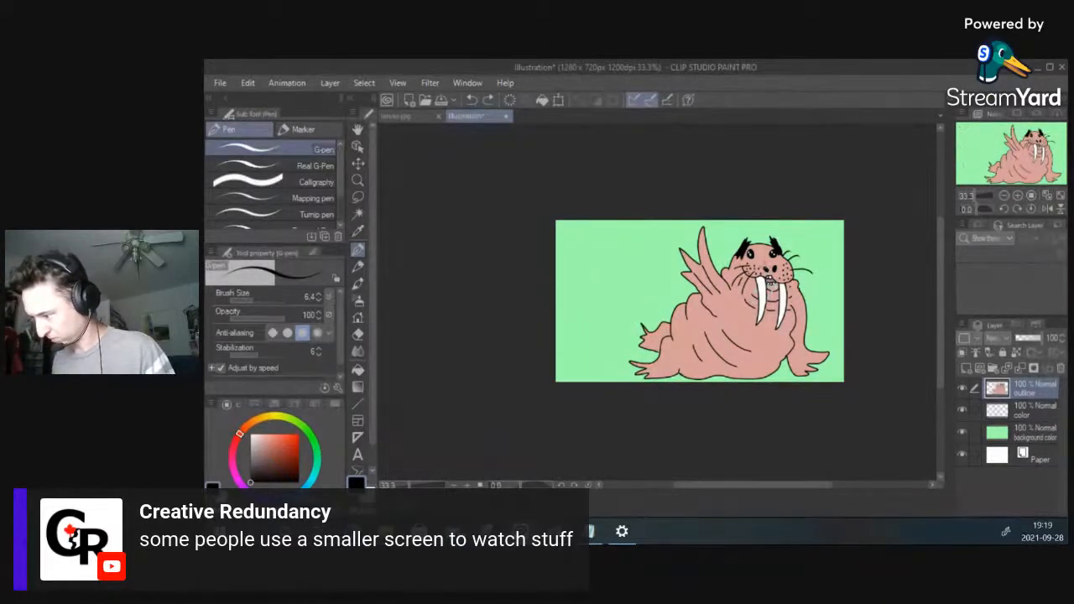
# Step: Hand-letter "I'M" in black G-pen capitals on the upper part of the green background beside the walrus
pyautogui.scroll(2, 774, 264)
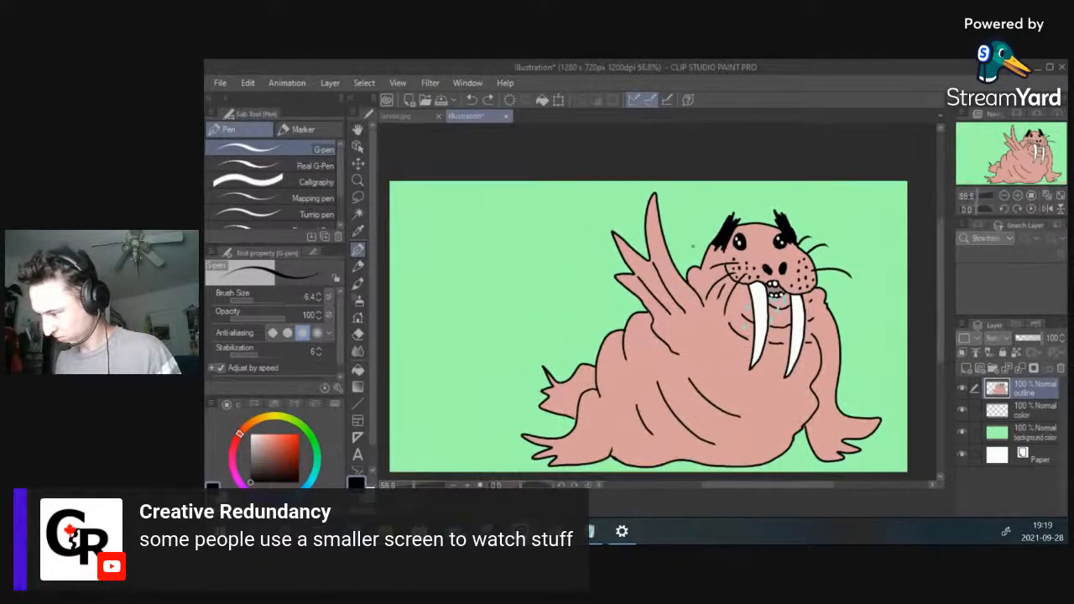
pyautogui.moveTo(418, 213)
pyautogui.mouseDown()
pyautogui.moveTo(463, 205)
pyautogui.moveTo(445, 233)
pyautogui.moveTo(447, 269)
pyautogui.moveTo(469, 270)
pyautogui.moveTo(441, 268)
pyautogui.moveTo(478, 268)
pyautogui.mouseUp()
pyautogui.hotkey('ctrl', 'z')
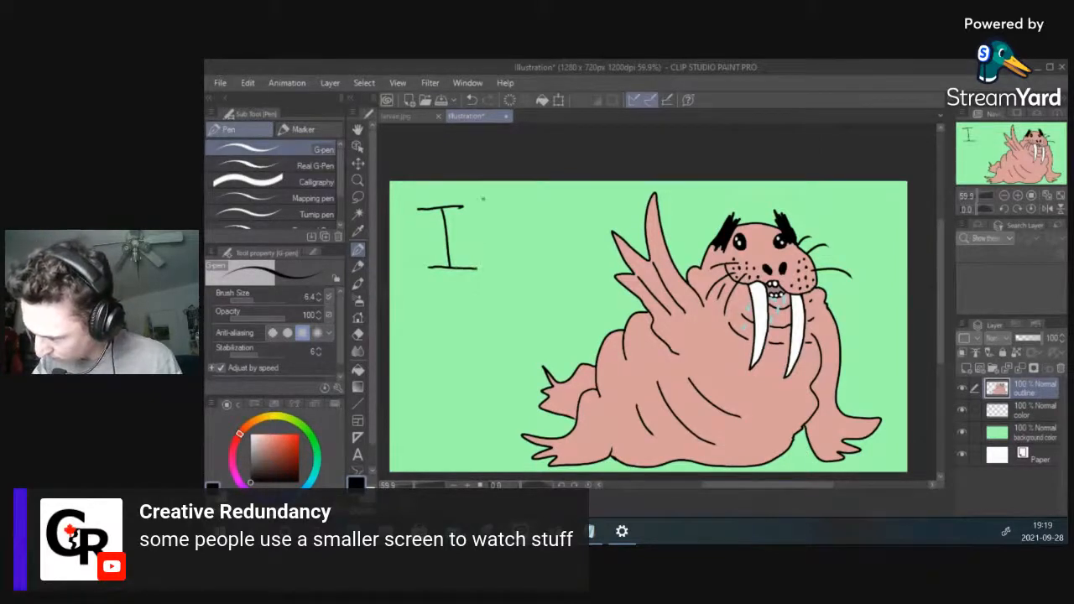
pyautogui.moveTo(492, 201); pyautogui.dragTo(491, 215)
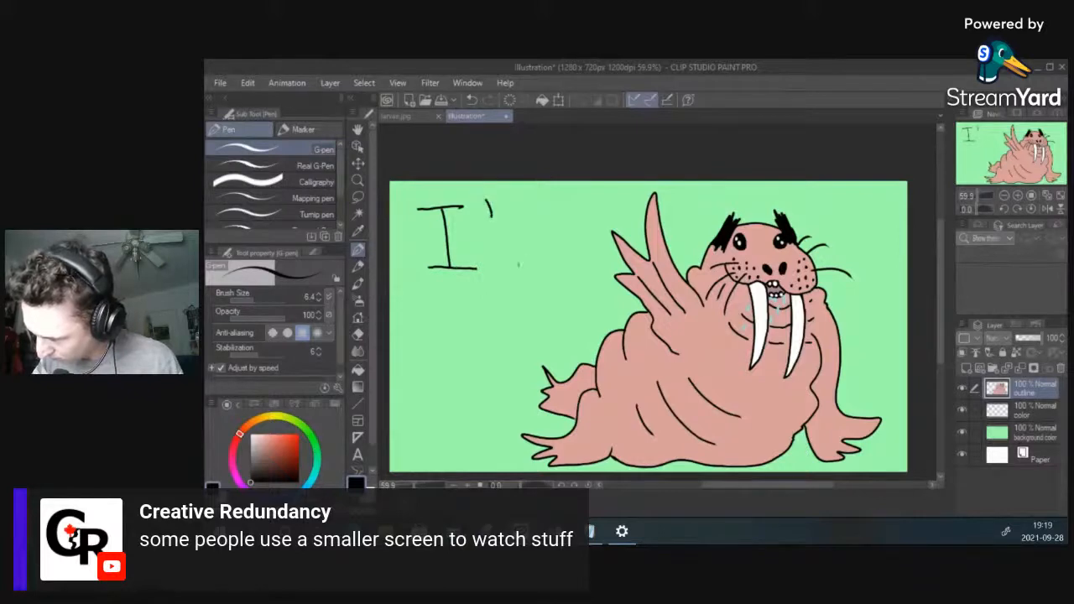
pyautogui.moveTo(511, 270)
pyautogui.mouseDown()
pyautogui.moveTo(520, 220)
pyautogui.moveTo(541, 238)
pyautogui.moveTo(553, 211)
pyautogui.moveTo(561, 277)
pyautogui.mouseUp()
# Step: Hand-letter "FREE!" in black G-pen capitals below "I'M", ending just before the walrus's body
pyautogui.moveTo(419, 369)
pyautogui.mouseDown()
pyautogui.moveTo(407, 303)
pyautogui.moveTo(445, 298)
pyautogui.mouseUp()
pyautogui.moveTo(414, 334)
pyautogui.mouseDown()
pyautogui.moveTo(443, 326)
pyautogui.moveTo(467, 373)
pyautogui.mouseUp()
pyautogui.moveTo(464, 300)
pyautogui.mouseDown()
pyautogui.moveTo(479, 326)
pyautogui.moveTo(469, 344)
pyautogui.moveTo(492, 367)
pyautogui.mouseUp()
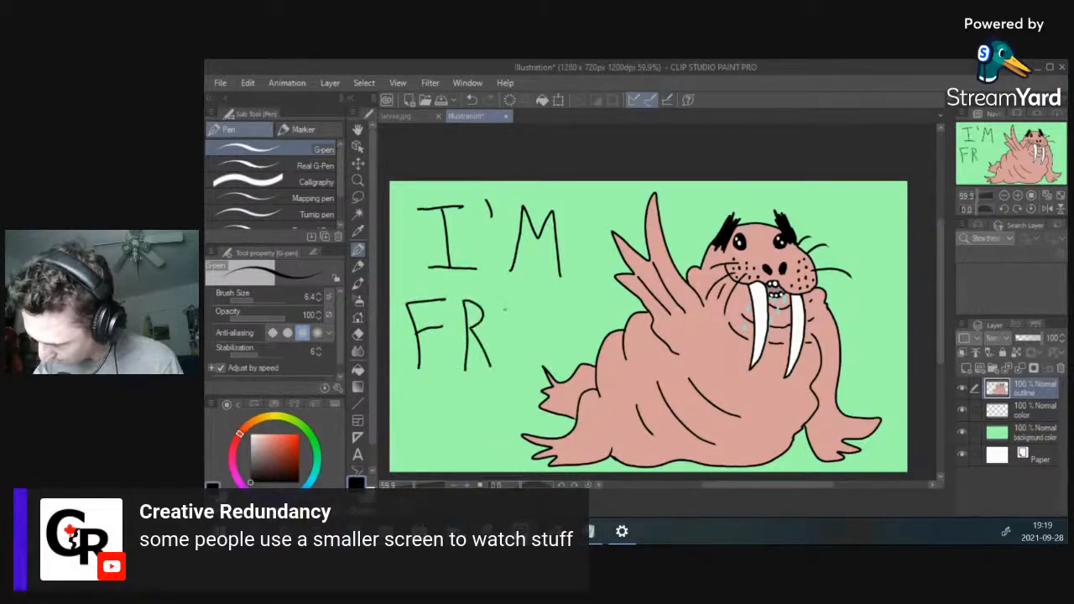
pyautogui.moveTo(506, 307)
pyautogui.mouseDown()
pyautogui.moveTo(524, 358)
pyautogui.moveTo(537, 356)
pyautogui.moveTo(526, 305)
pyautogui.moveTo(549, 351)
pyautogui.moveTo(571, 349)
pyautogui.moveTo(568, 327)
pyautogui.mouseUp()
pyautogui.moveTo(544, 307); pyautogui.dragTo(566, 305)
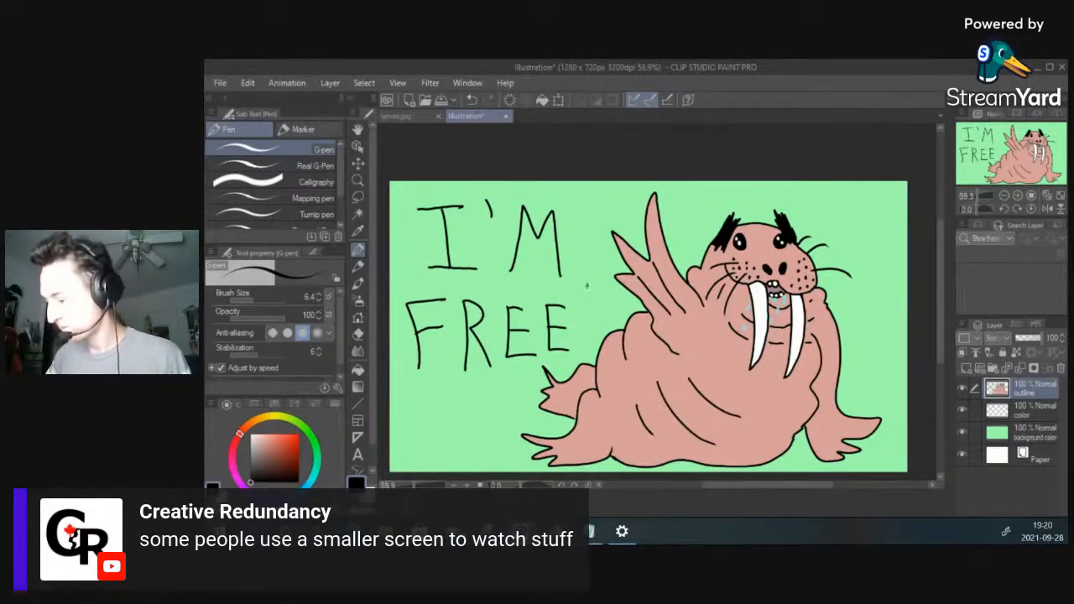
pyautogui.moveTo(587, 287); pyautogui.dragTo(583, 331)
pyautogui.click(582, 344)
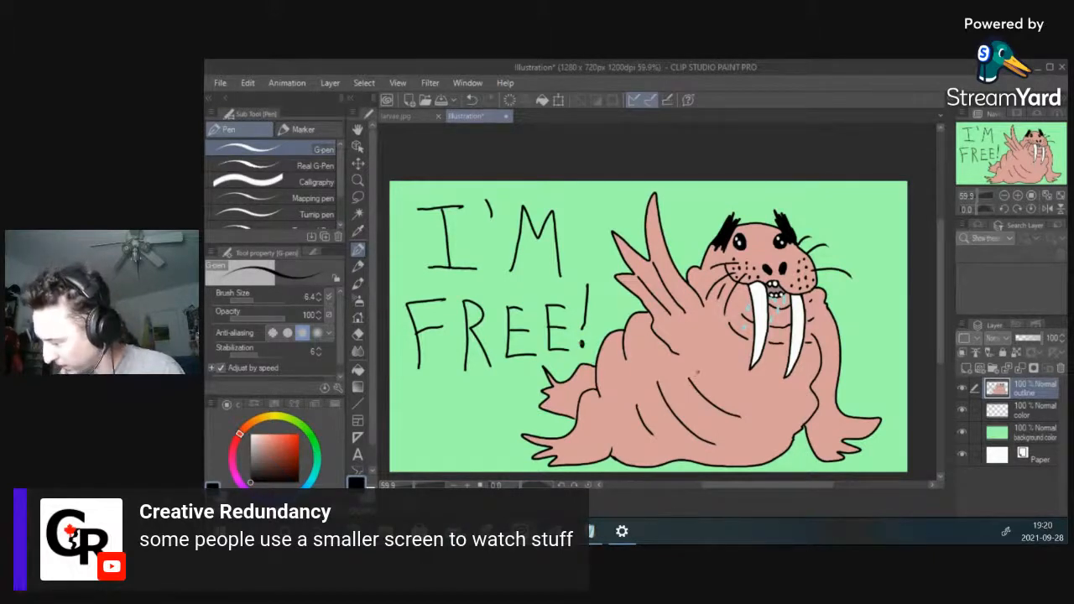
# Step: Add short black hatching strokes along the three curved fold lines on the walrus's belly
pyautogui.moveTo(698, 372)
pyautogui.mouseDown()
pyautogui.moveTo(697, 388)
pyautogui.moveTo(729, 416)
pyautogui.mouseUp()
pyautogui.moveTo(665, 382); pyautogui.dragTo(671, 402)
pyautogui.moveTo(673, 393); pyautogui.dragTo(697, 433)
pyautogui.moveTo(698, 421); pyautogui.dragTo(716, 445)
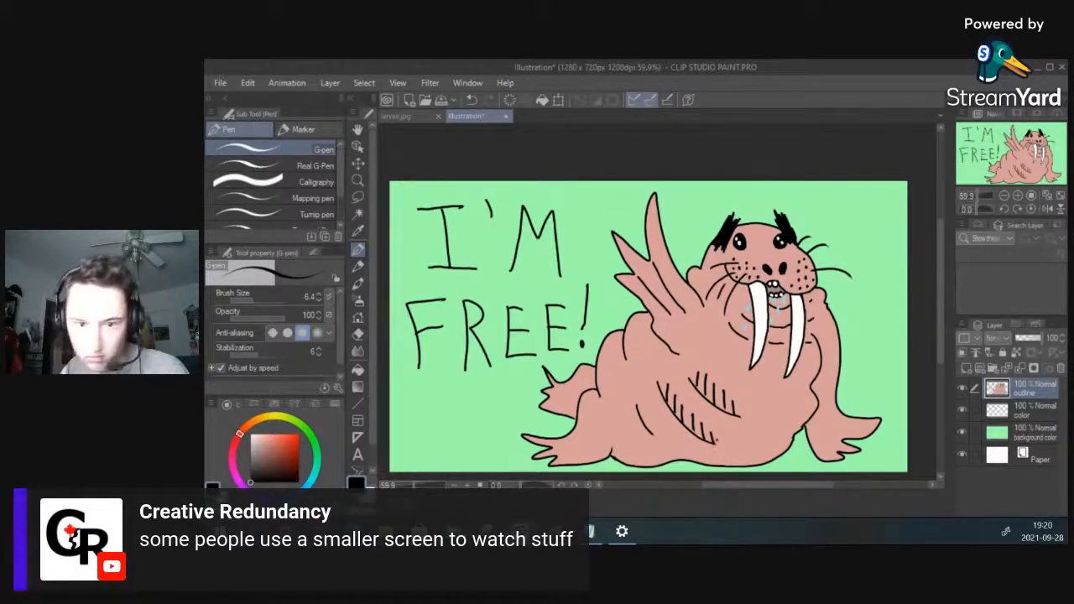
pyautogui.moveTo(642, 401); pyautogui.dragTo(652, 428)
pyautogui.moveTo(646, 419); pyautogui.dragTo(660, 441)
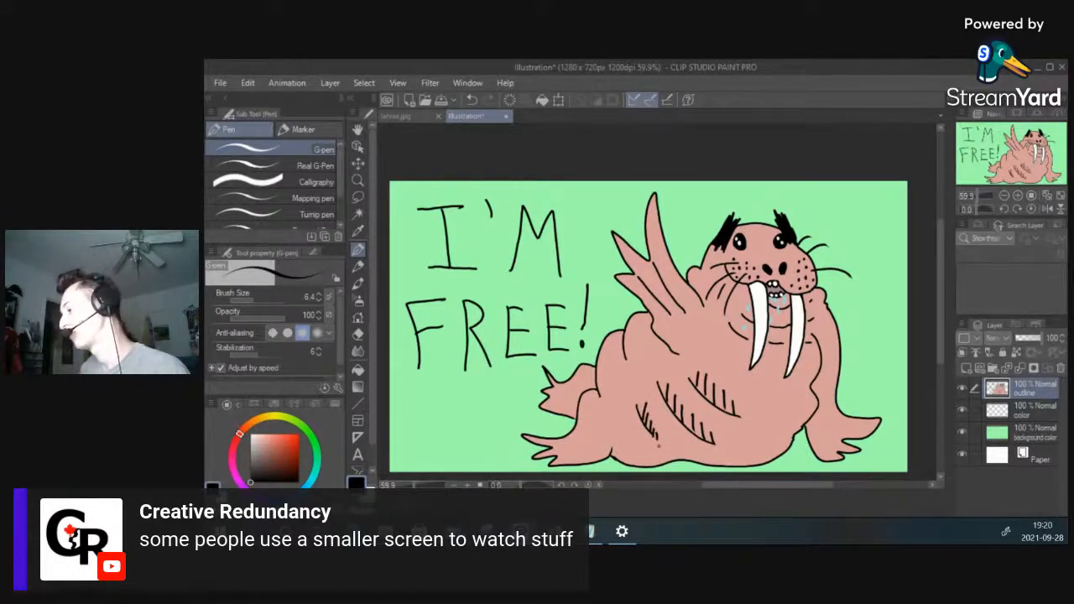
# Step: Hatch the lower part of the walrus's raised flipper with short black strokes along both crease lines
pyautogui.moveTo(657, 259); pyautogui.dragTo(684, 307)
pyautogui.moveTo(679, 299); pyautogui.dragTo(688, 313)
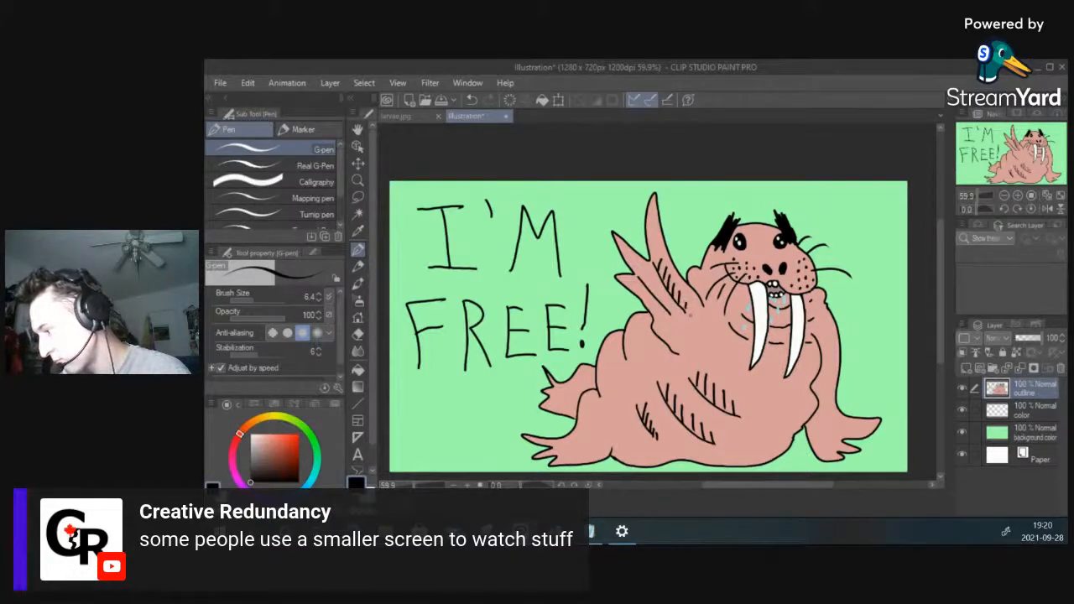
pyautogui.moveTo(642, 271); pyautogui.dragTo(662, 298)
pyautogui.moveTo(658, 296); pyautogui.dragTo(671, 310)
pyautogui.moveTo(667, 304); pyautogui.dragTo(674, 318)
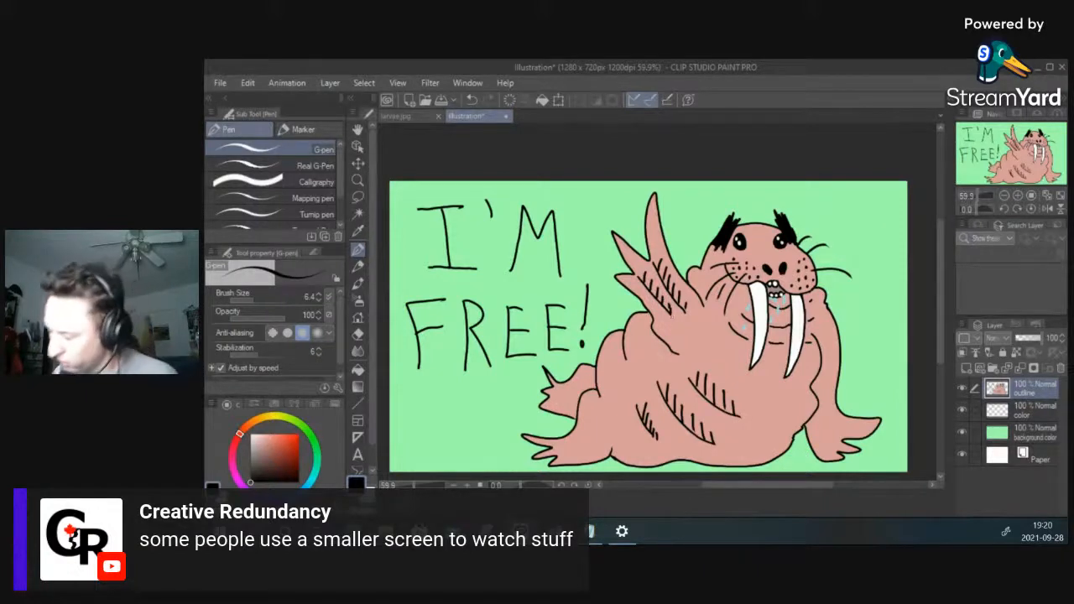
# Step: Hatch the small rear flipper beside the lettering and the full length of the walrus's front flipper with short black strokes
pyautogui.moveTo(545, 401); pyautogui.dragTo(557, 408)
pyautogui.moveTo(552, 400); pyautogui.dragTo(563, 415)
pyautogui.moveTo(558, 396)
pyautogui.mouseDown()
pyautogui.moveTo(570, 418)
pyautogui.moveTo(574, 392)
pyautogui.moveTo(580, 403)
pyautogui.mouseUp()
pyautogui.moveTo(578, 376)
pyautogui.mouseDown()
pyautogui.moveTo(591, 396)
pyautogui.moveTo(594, 386)
pyautogui.mouseUp()
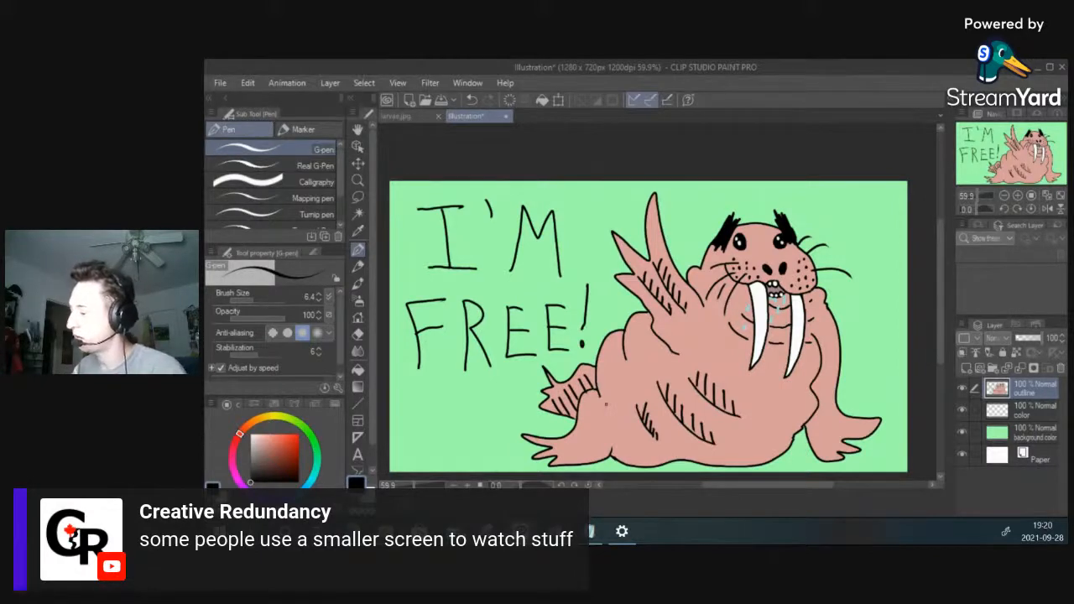
pyautogui.moveTo(816, 339)
pyautogui.mouseDown()
pyautogui.moveTo(831, 351)
pyautogui.moveTo(833, 460)
pyautogui.mouseUp()
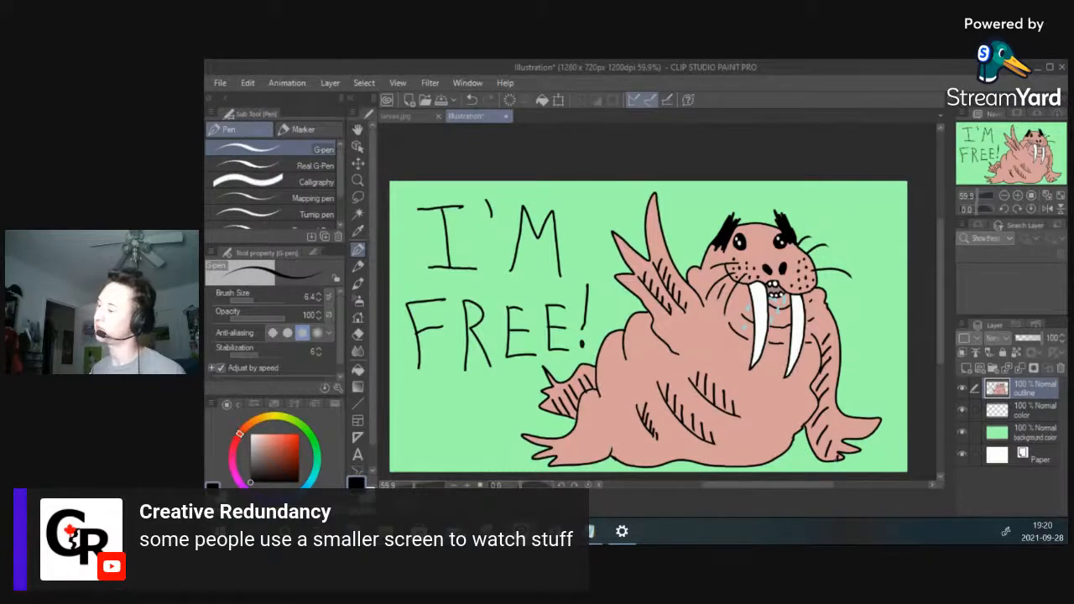
# Step: Save the illustration to the Bureau folder as "walrus" in JPEG format, accepting the loss of layer information
pyautogui.scroll(1, 811, 362)
pyautogui.scroll(-5, 811, 362)
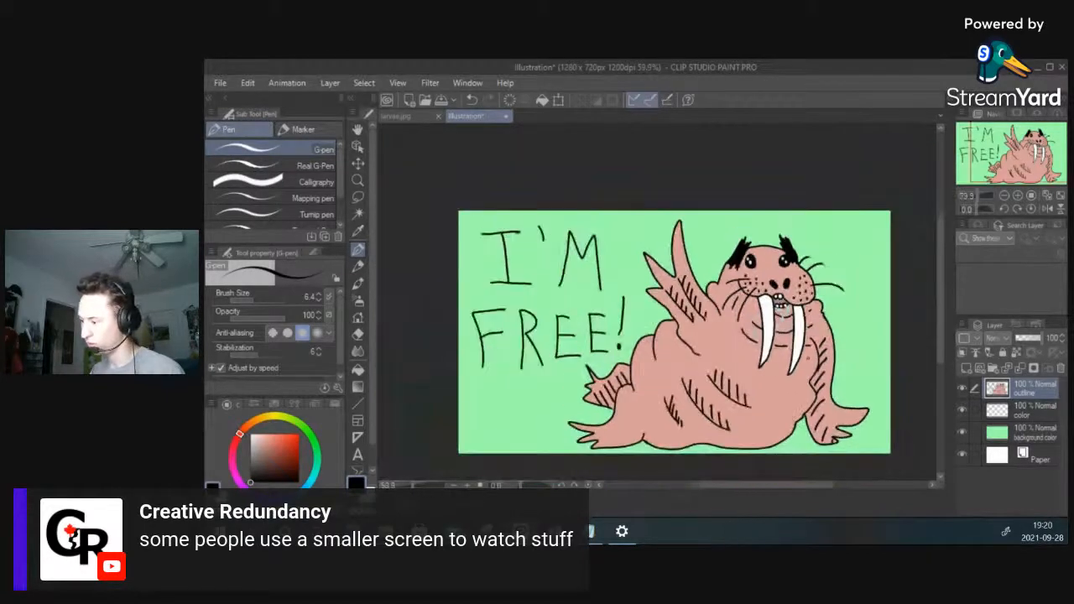
pyautogui.scroll(1, 804, 358)
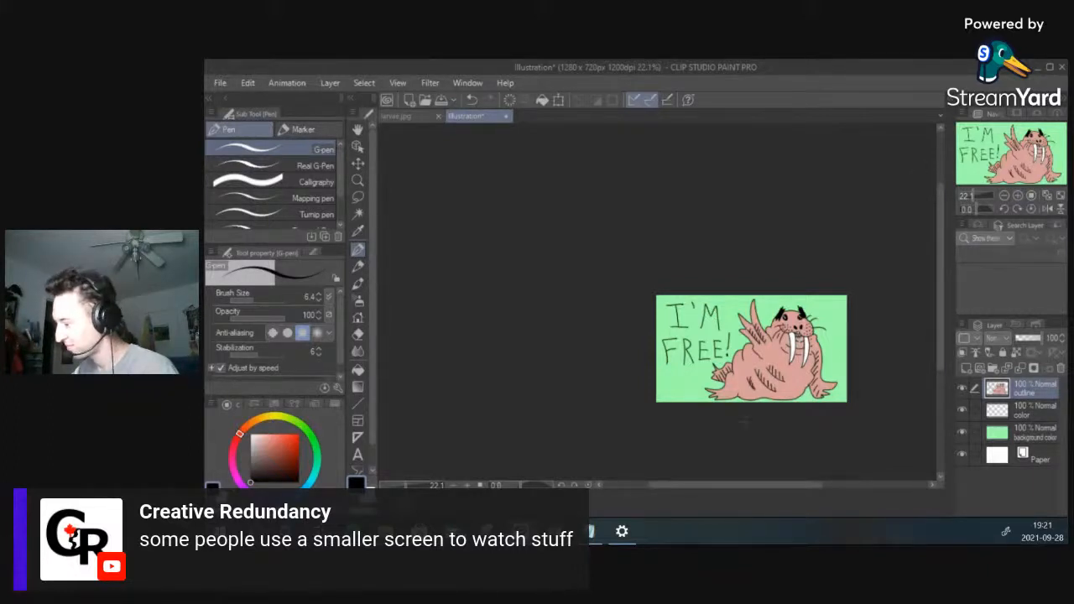
pyautogui.scroll(4, 818, 382)
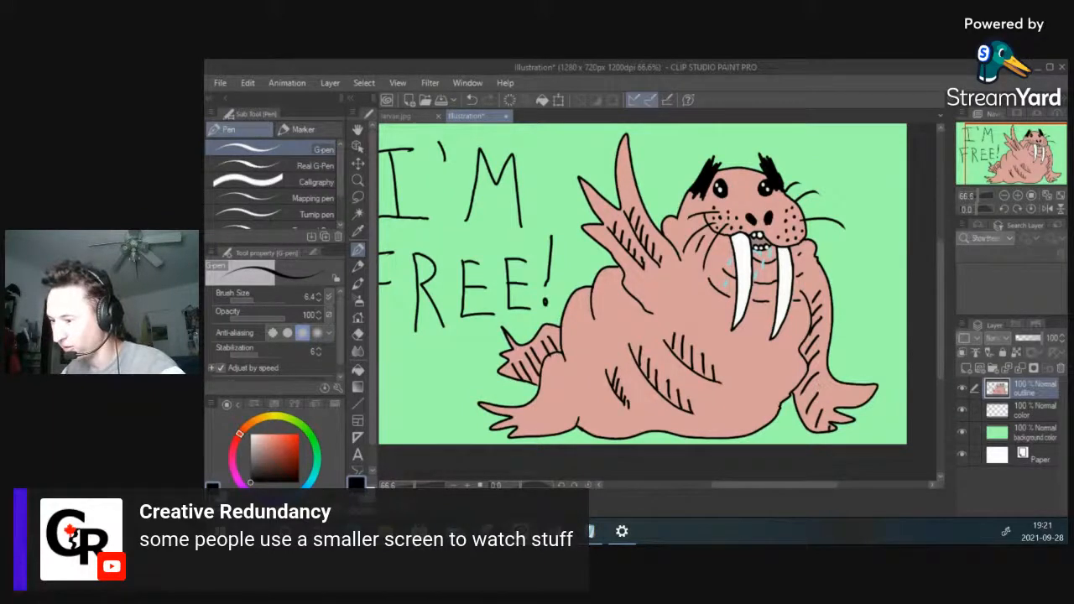
pyautogui.click(220, 82)
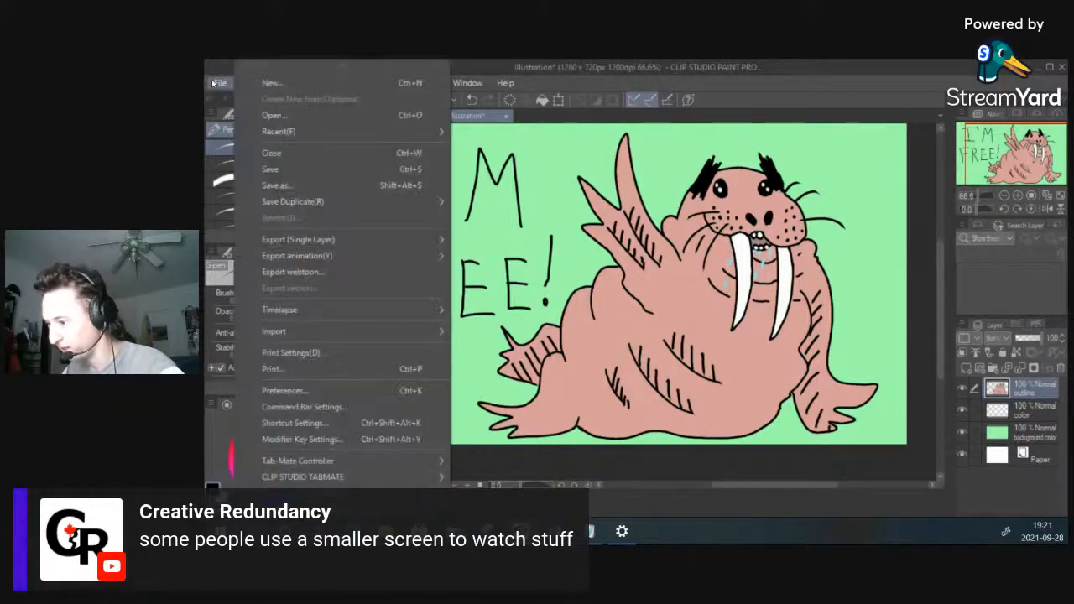
pyautogui.click(292, 168)
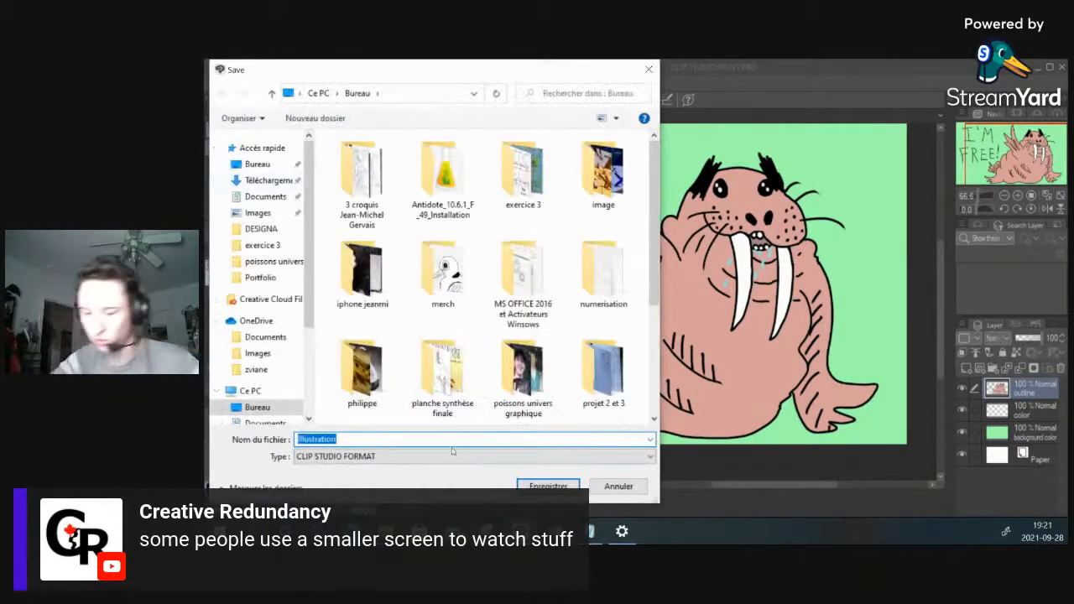
pyautogui.write('walru')
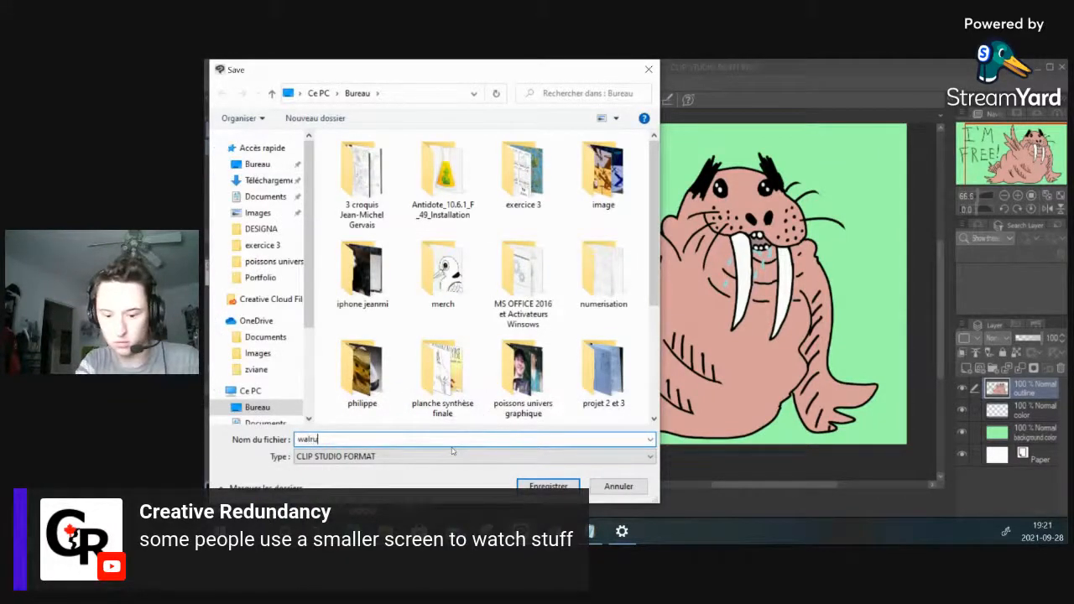
pyautogui.write('s')
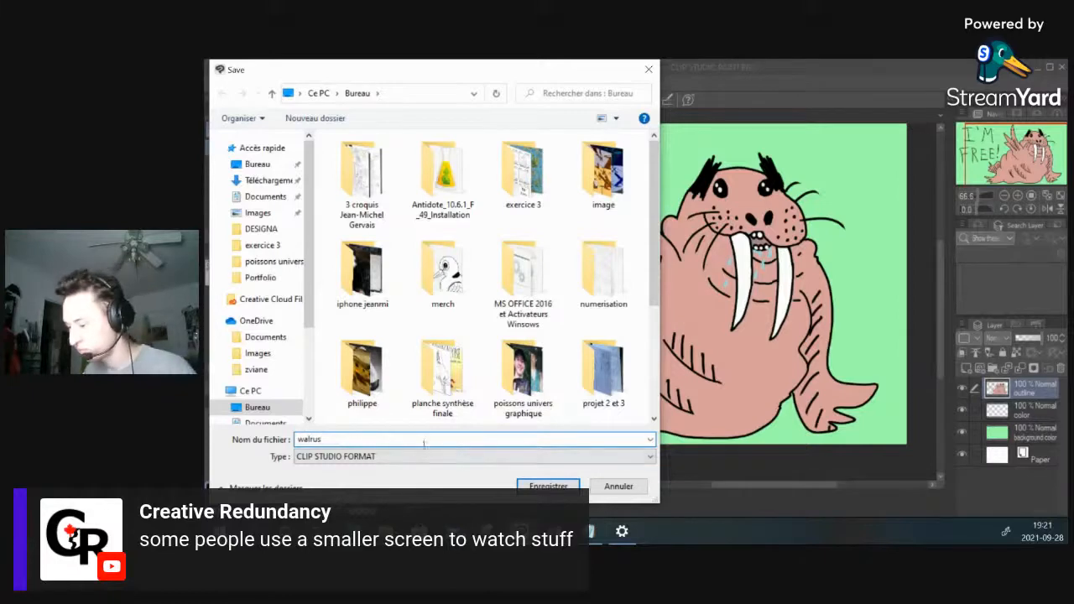
pyautogui.click(439, 459)
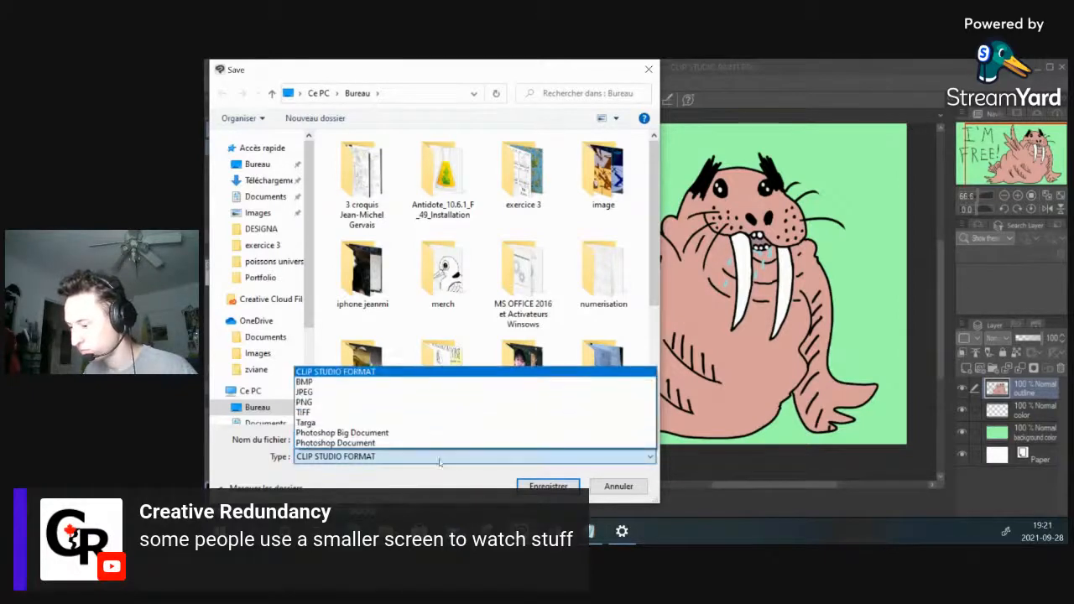
pyautogui.click(345, 392)
pyautogui.click(547, 486)
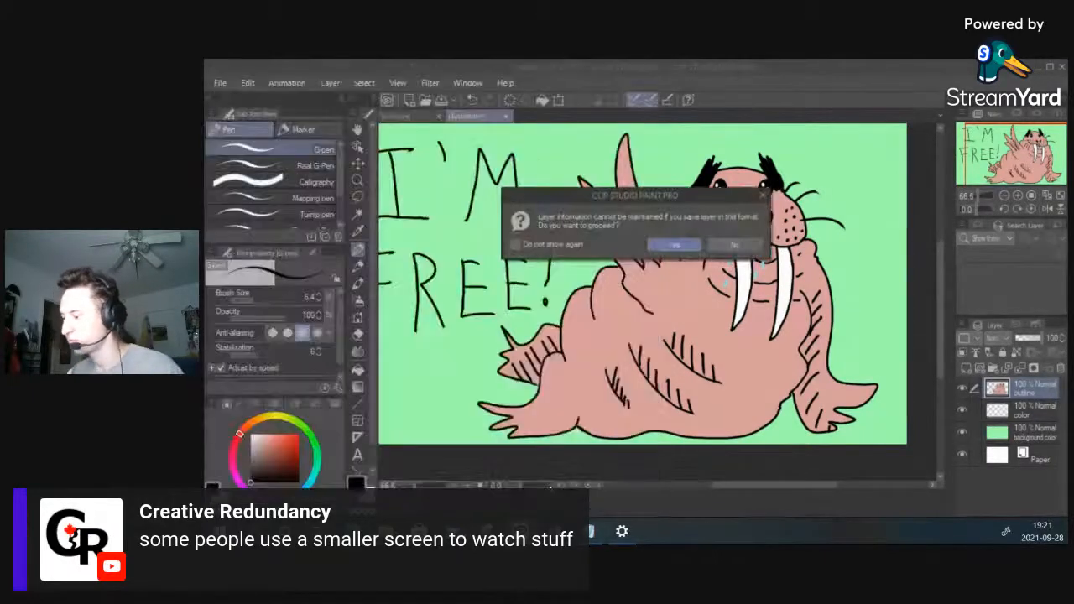
pyautogui.click(675, 244)
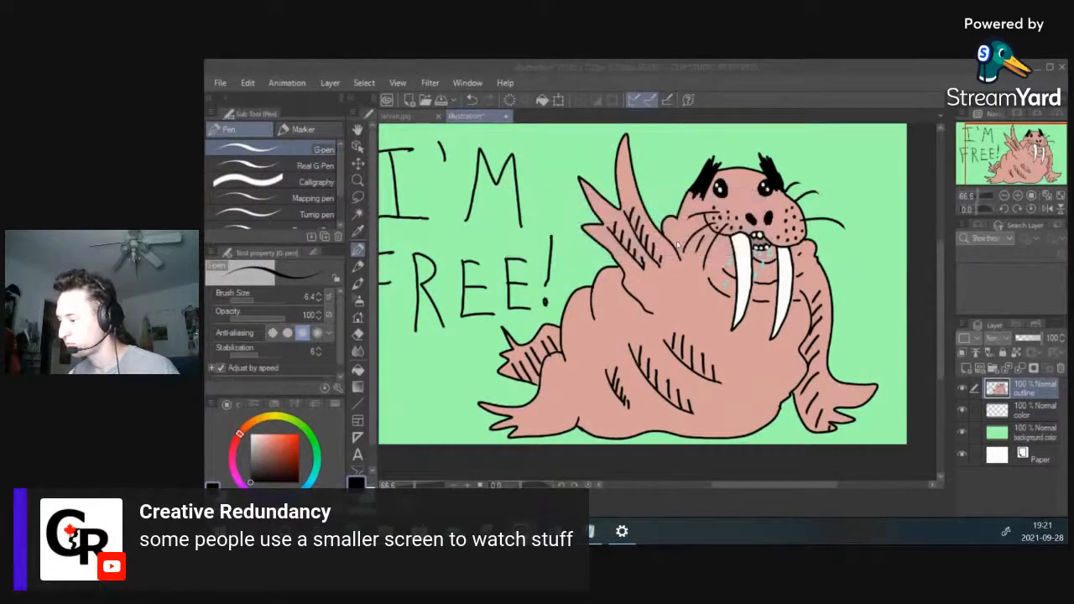
# Step: View the "transformation" drawing in larvae.jpg and return to the walrus illustration
pyautogui.click(413, 118)
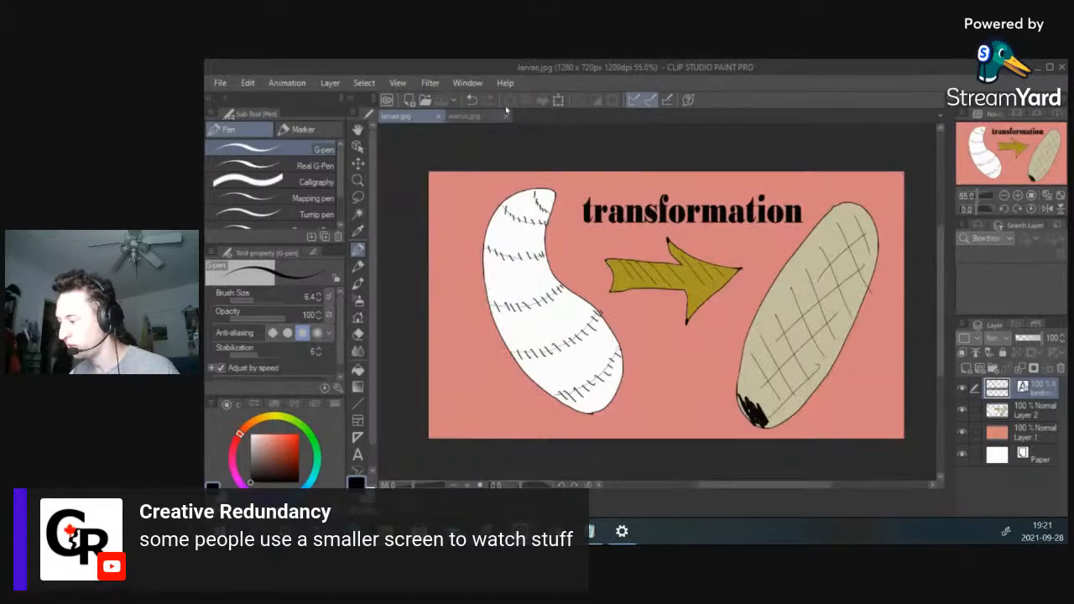
pyautogui.click(467, 117)
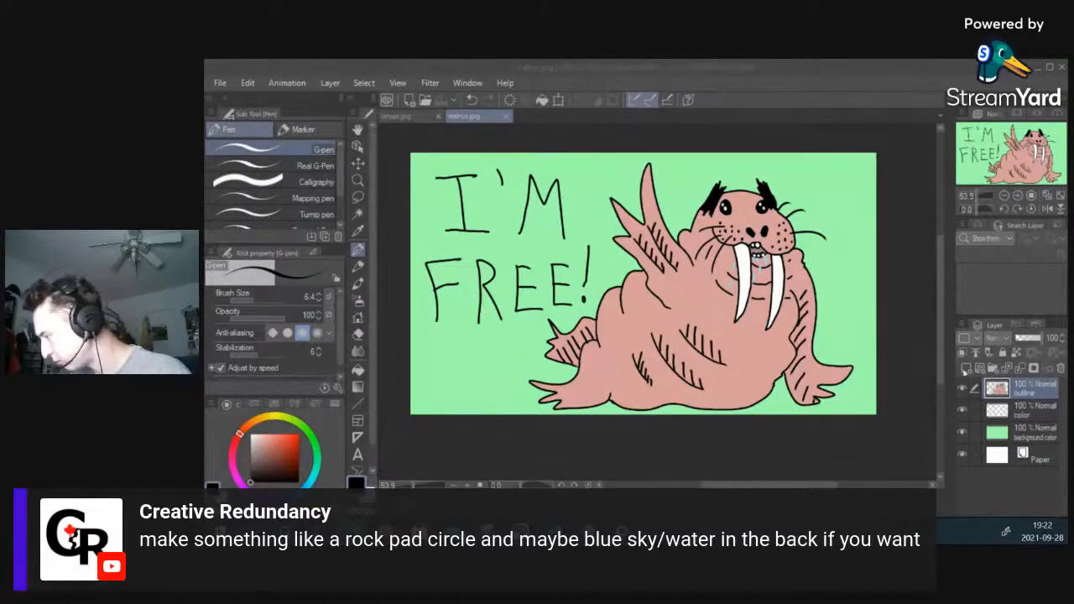
# Step: Try a straight black ground line beneath the "FREE!" lettering on the outline layer, and undo it
pyautogui.click(1002, 412)
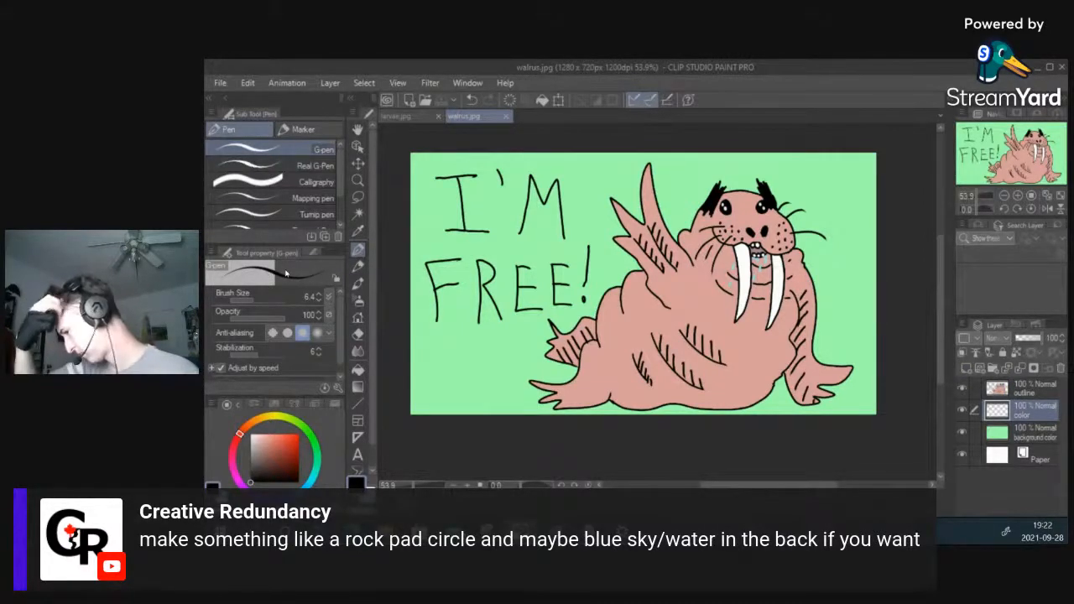
pyautogui.click(1033, 387)
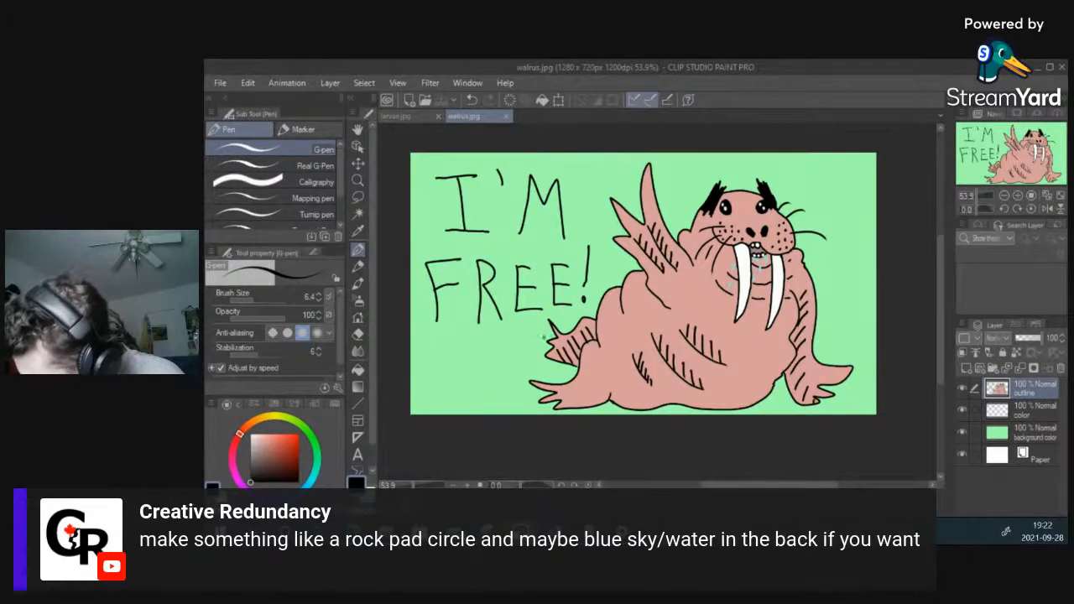
pyautogui.moveTo(551, 331); pyautogui.dragTo(420, 335)
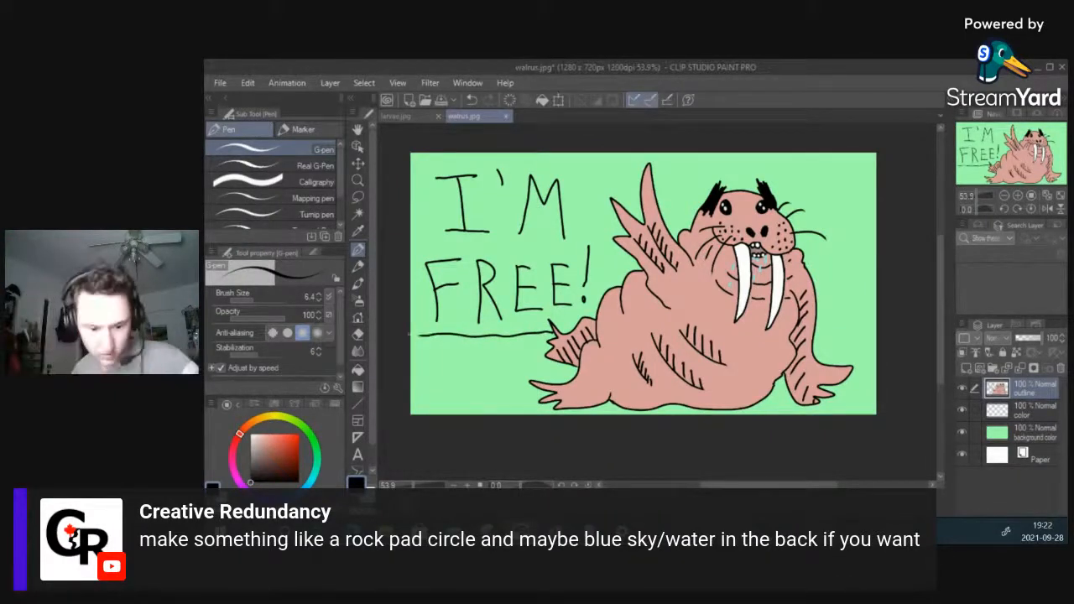
pyautogui.hotkey('ctrl', 'z')
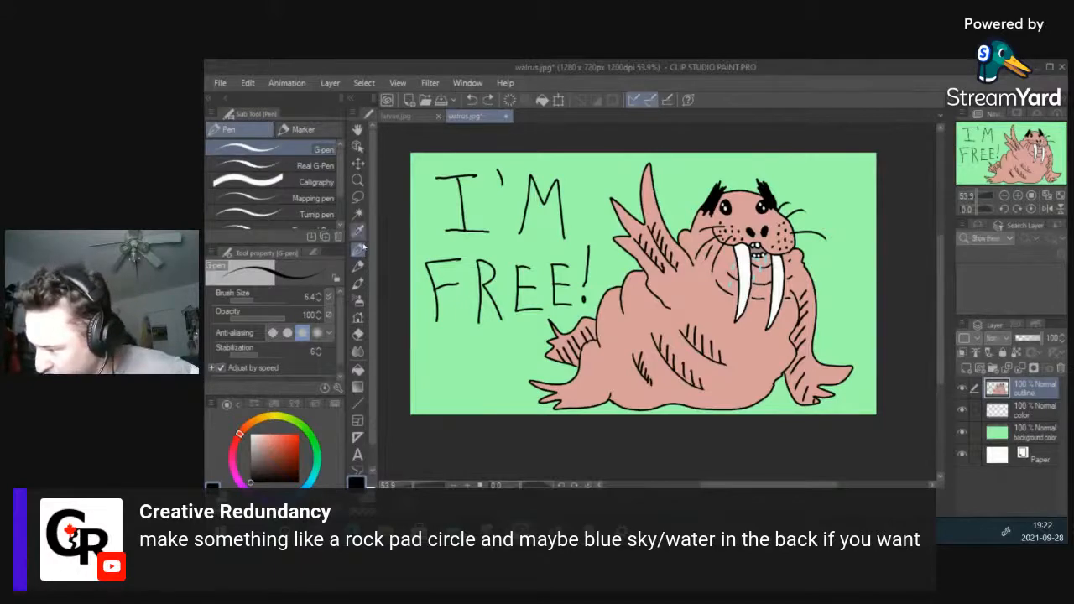
# Step: Set the G-pen's brush size to 3.1 and draw a thin, uneven ground line low behind the walrus on both sides
pyautogui.click(252, 299)
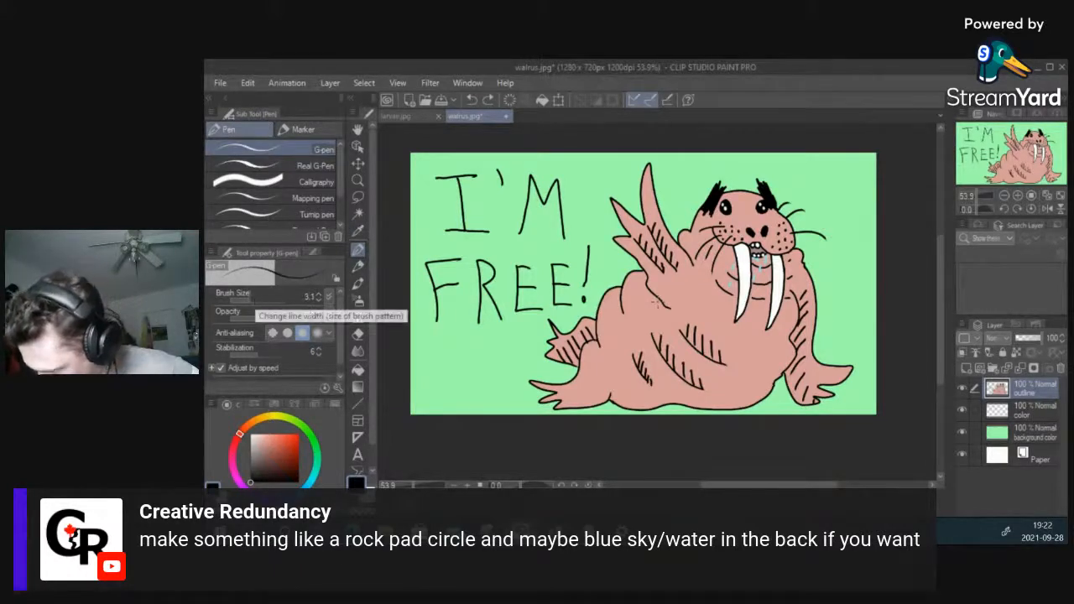
pyautogui.moveTo(411, 344)
pyautogui.mouseDown()
pyautogui.moveTo(481, 346)
pyautogui.moveTo(555, 331)
pyautogui.moveTo(553, 340)
pyautogui.mouseUp()
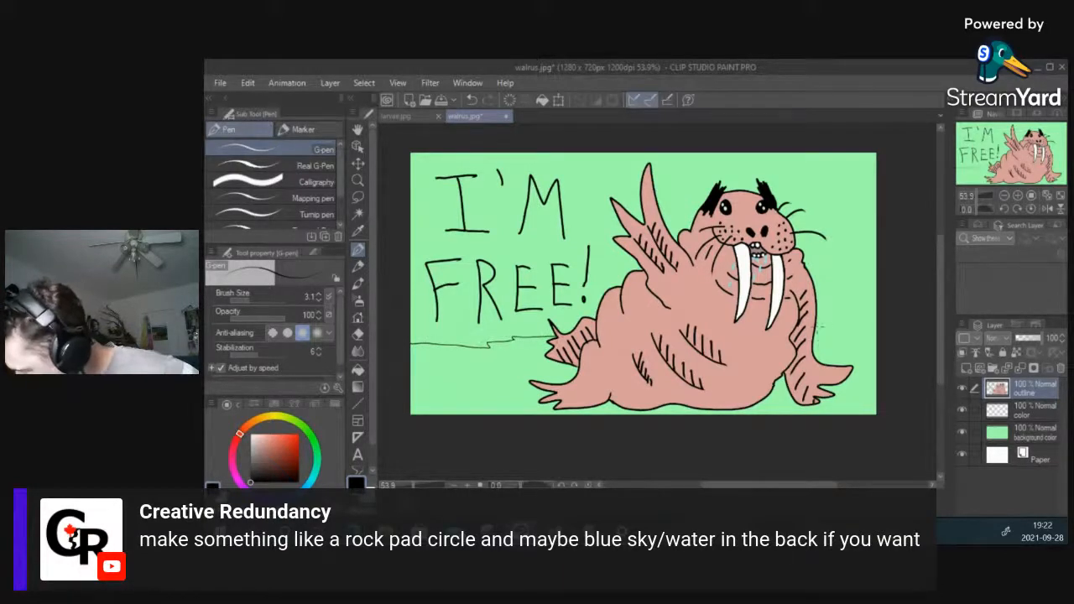
pyautogui.moveTo(811, 329); pyautogui.dragTo(880, 342)
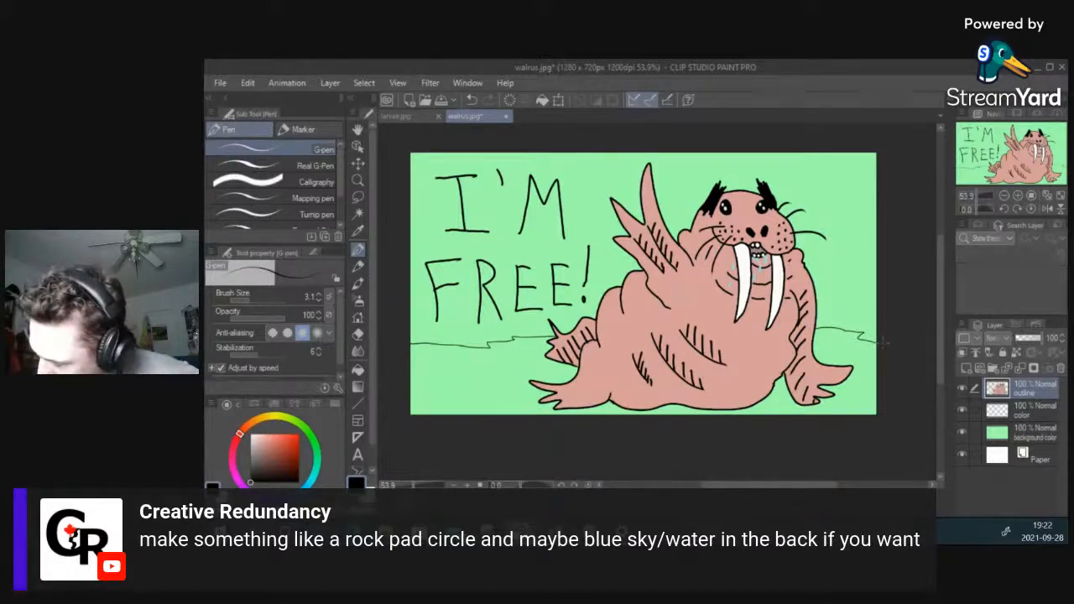
# Step: Try a pale blue fill on the area below the ground line, and undo both the fill and the line
pyautogui.click(358, 369)
pyautogui.click(309, 482)
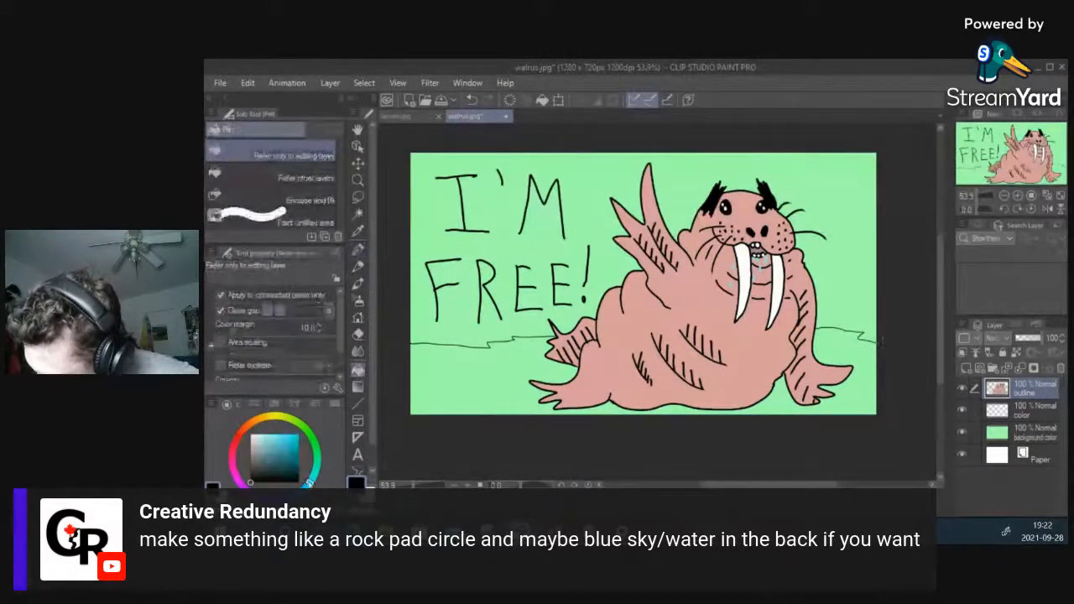
pyautogui.click(262, 436)
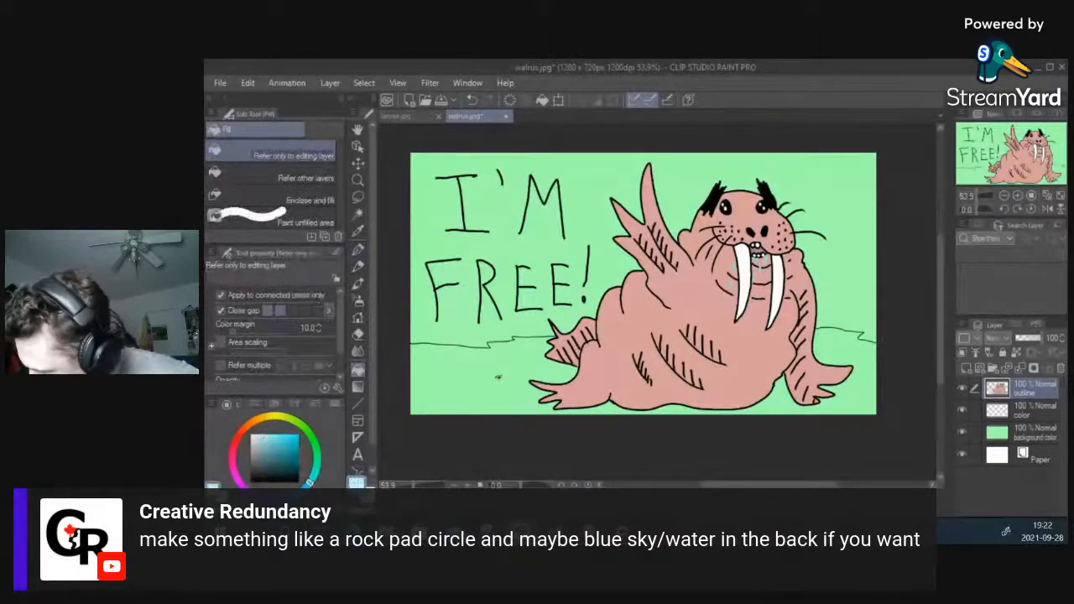
pyautogui.click(496, 378)
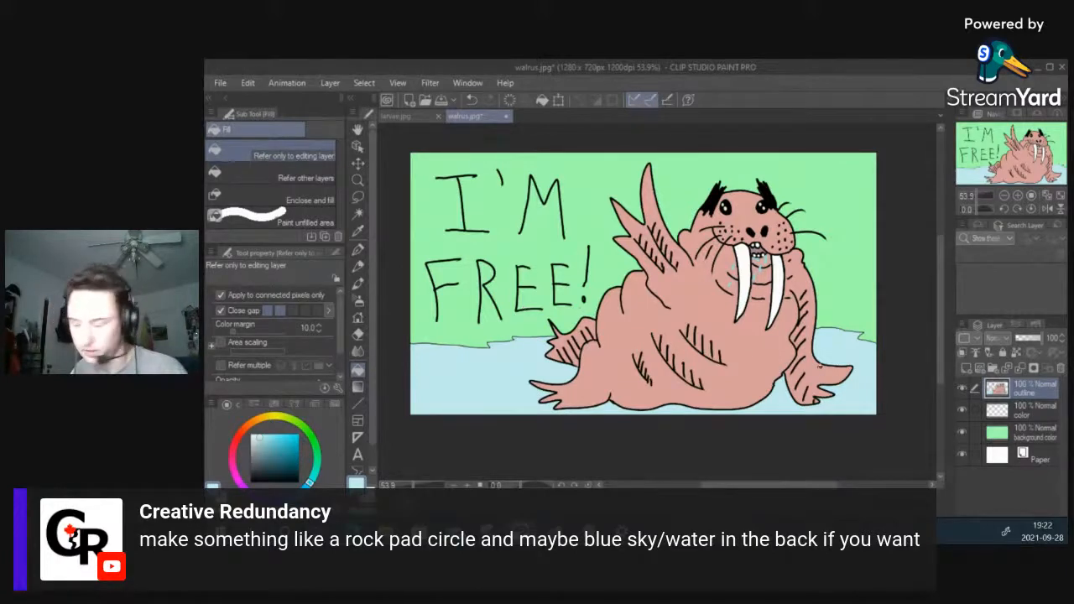
pyautogui.hotkey('ctrl', 'z')
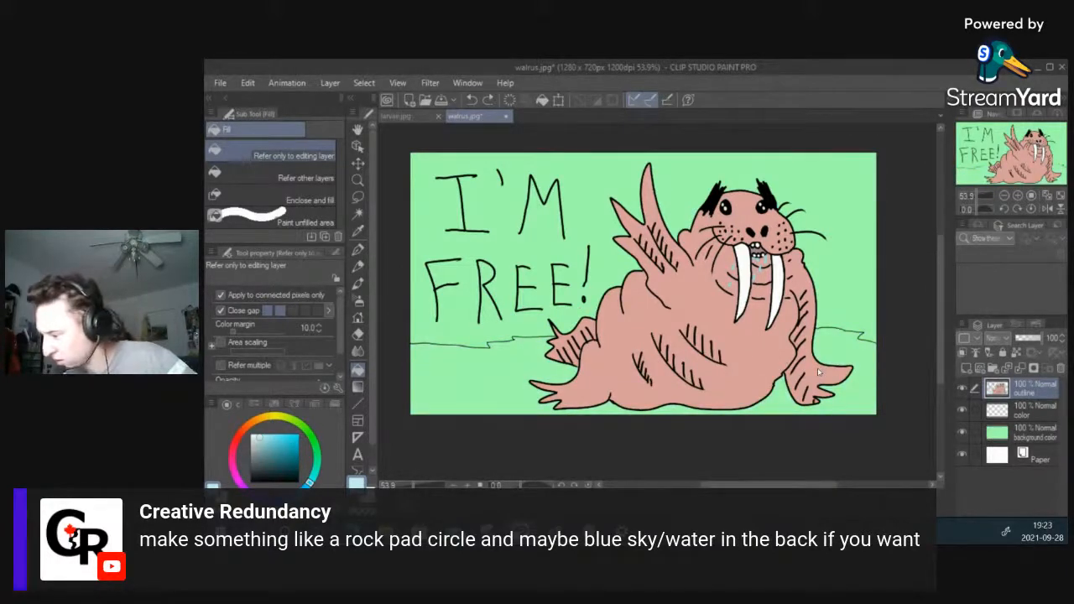
pyautogui.hotkey('ctrl', 'z')
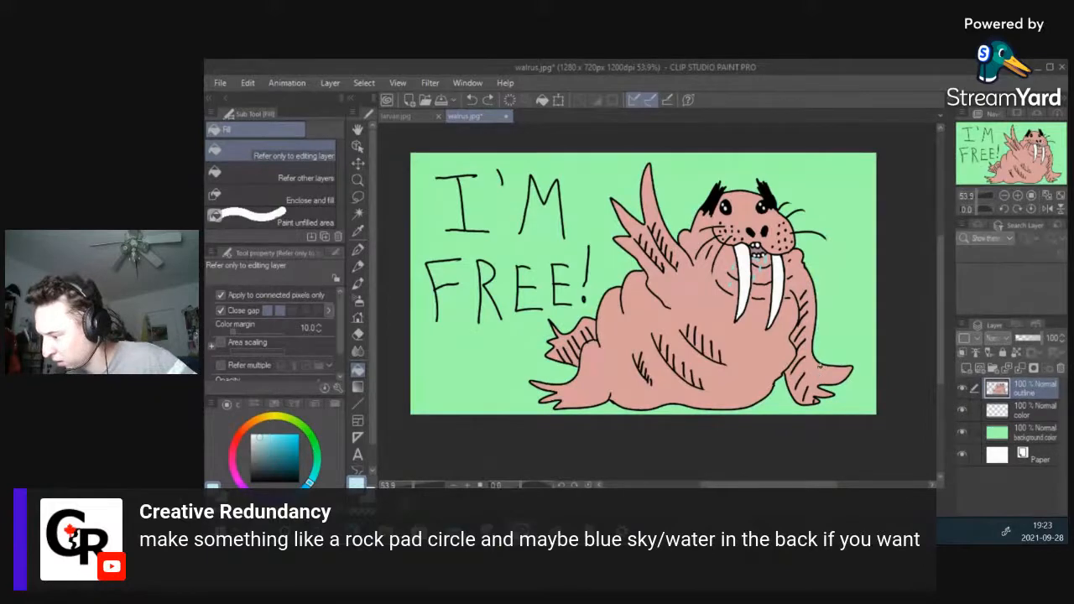
# Step: Draw a thin black horizon line on both sides of the walrus at mouth height and fill the area below it with pale blue
pyautogui.click(359, 249)
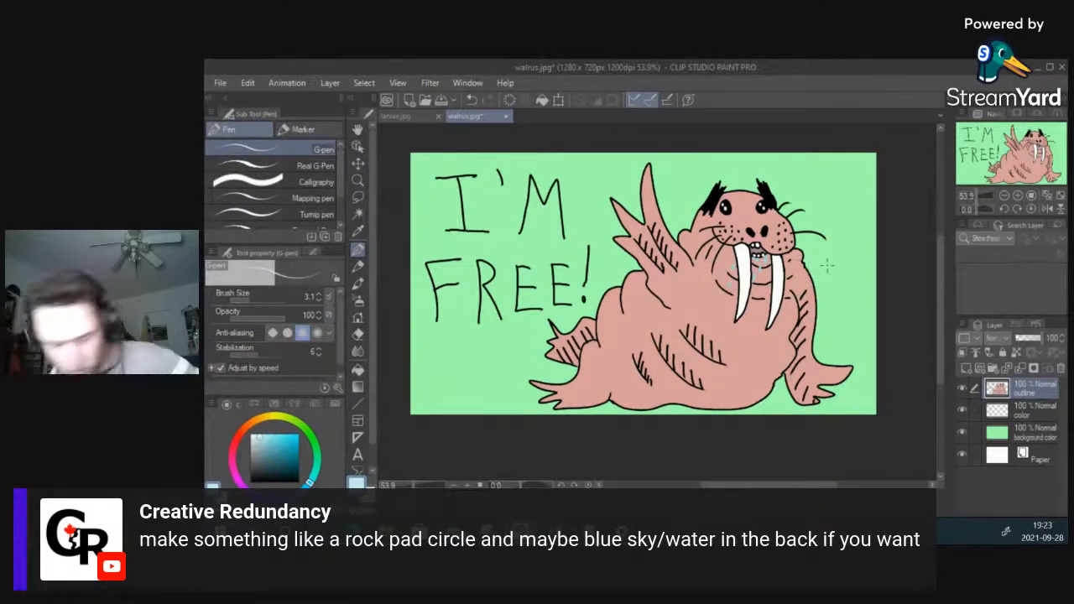
pyautogui.click(251, 482)
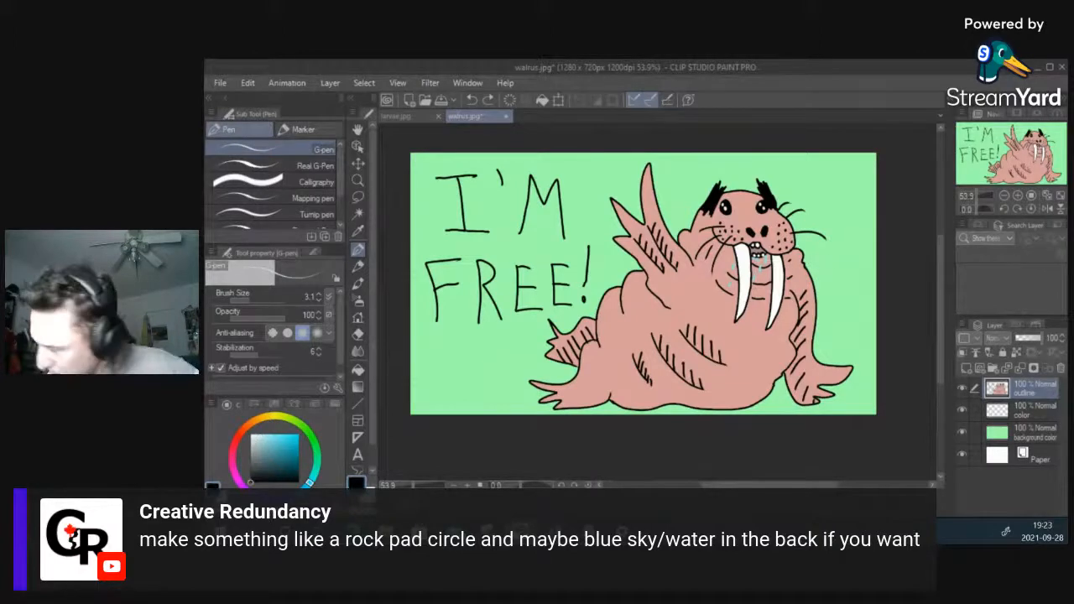
pyautogui.moveTo(803, 254); pyautogui.dragTo(878, 250)
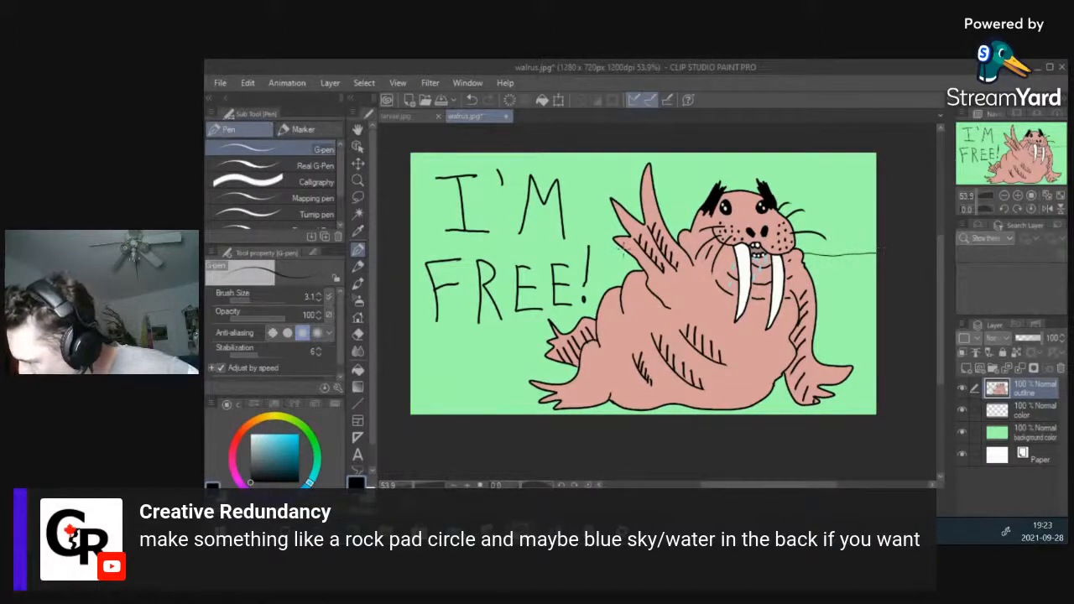
pyautogui.moveTo(621, 249); pyautogui.dragTo(406, 240)
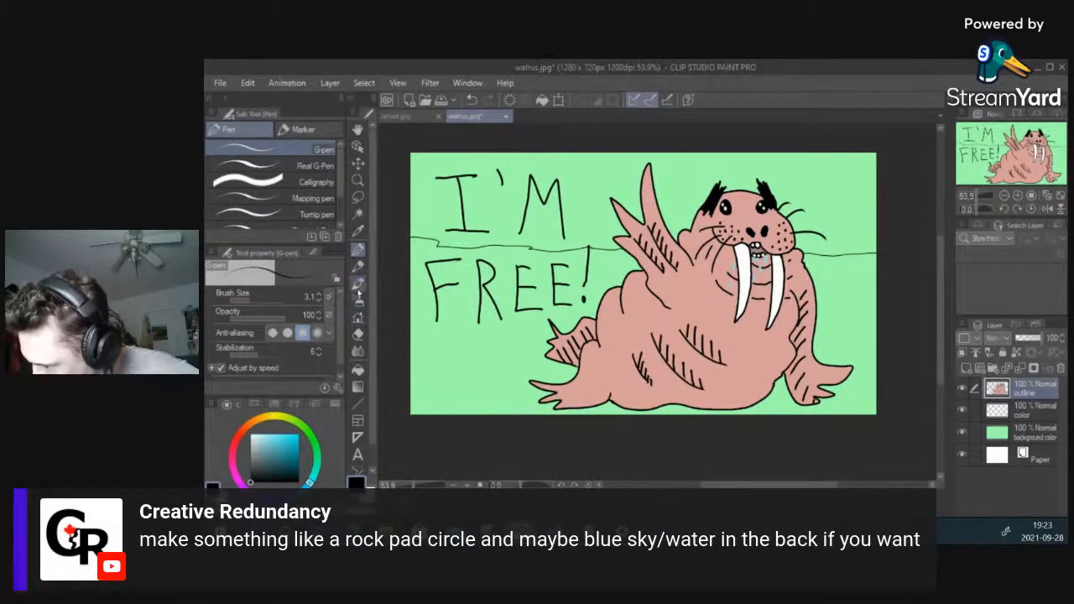
pyautogui.click(359, 371)
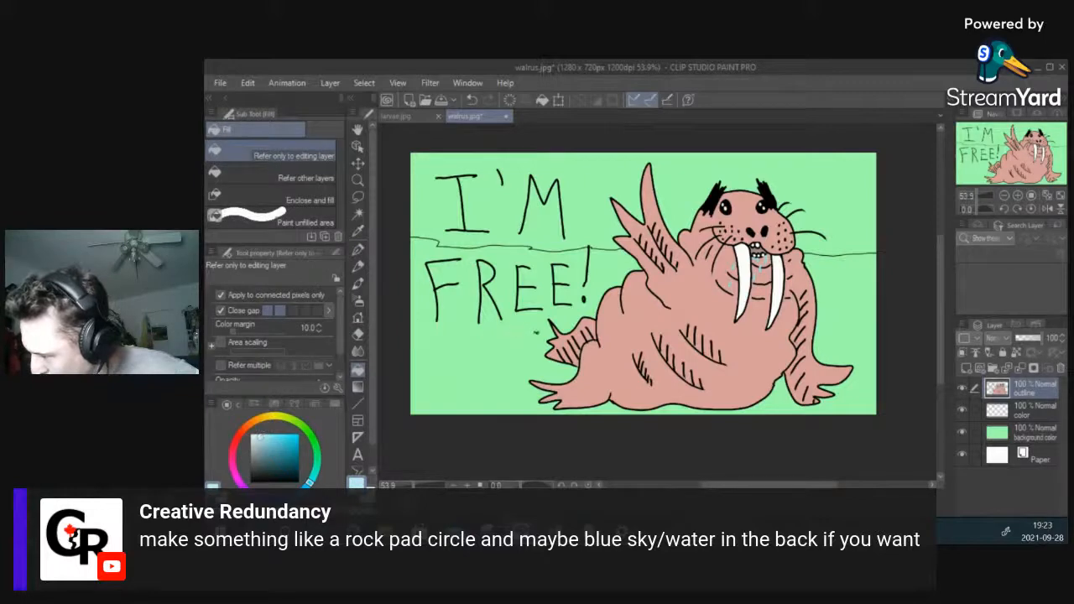
pyautogui.click(525, 352)
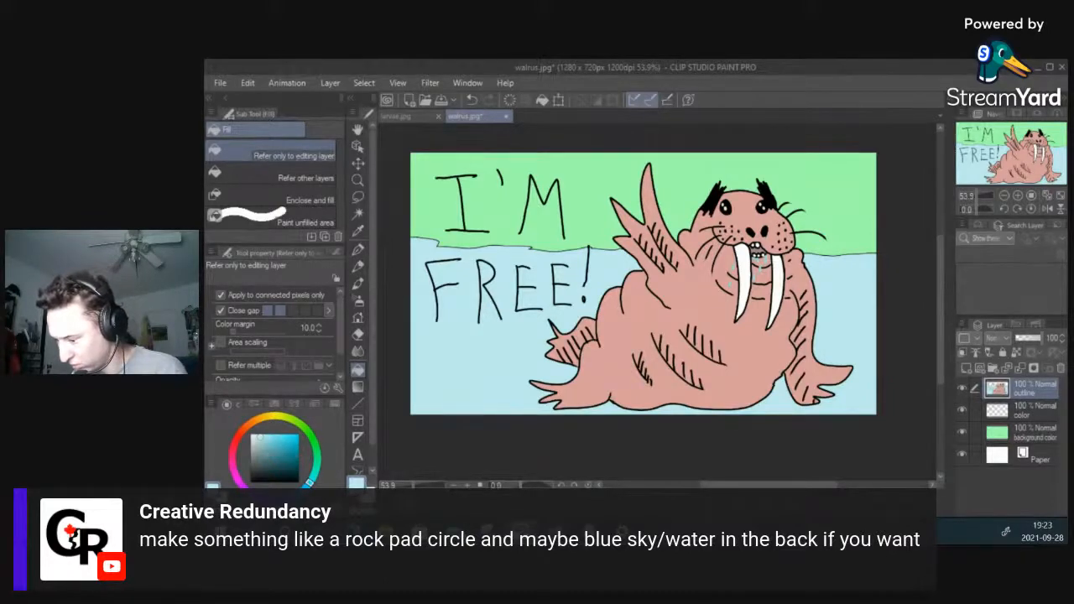
# Step: Fill the area above the horizon with a royal blue, recolouring it with a muted blue and a brighter sky blue
pyautogui.click(294, 492)
pyautogui.click(283, 440)
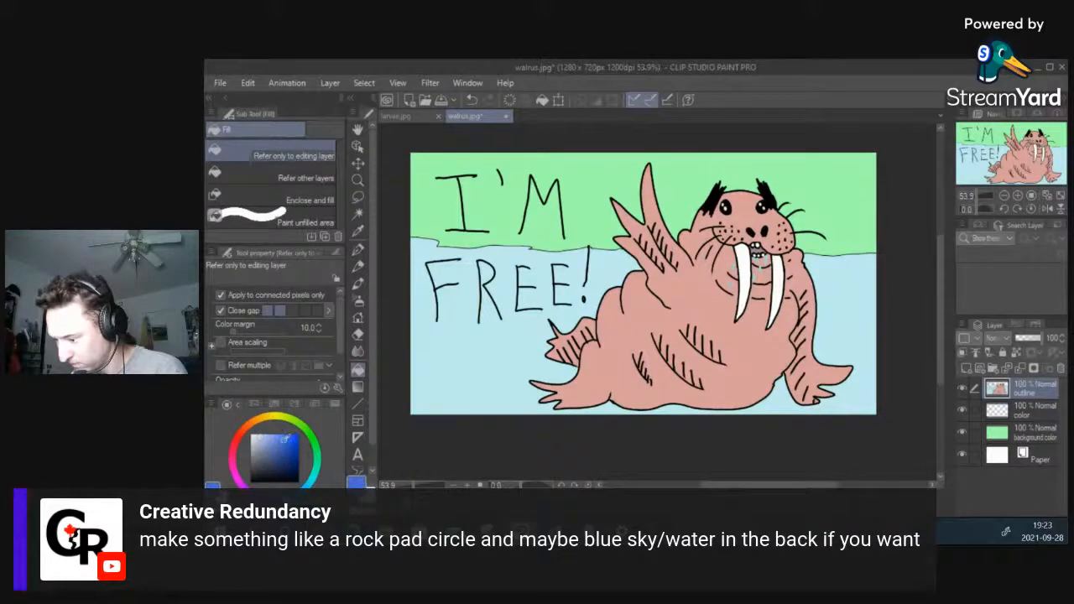
pyautogui.click(611, 176)
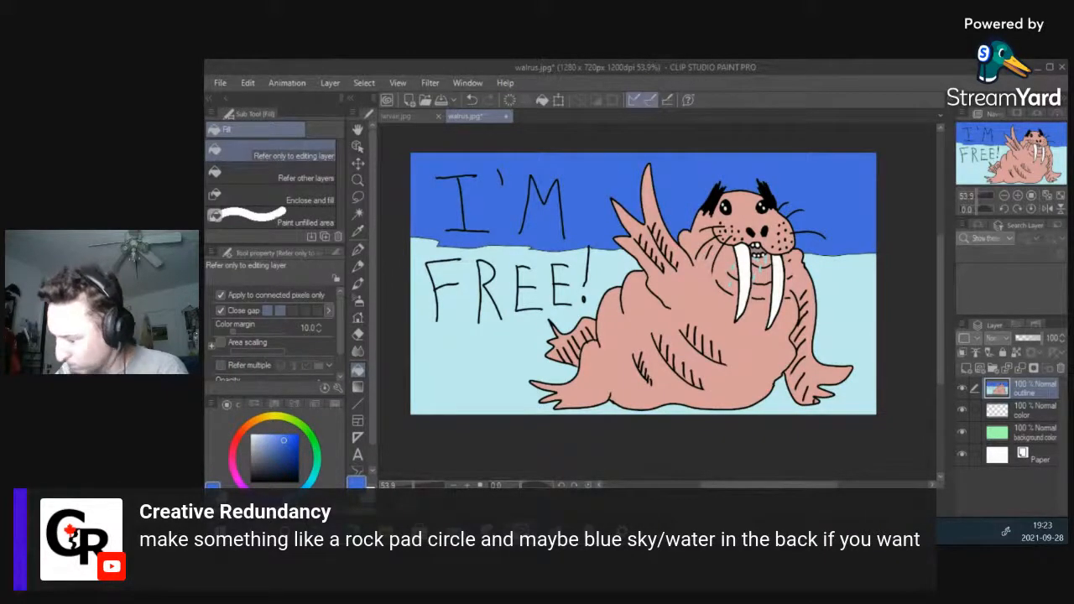
pyautogui.click(272, 441)
pyautogui.click(607, 177)
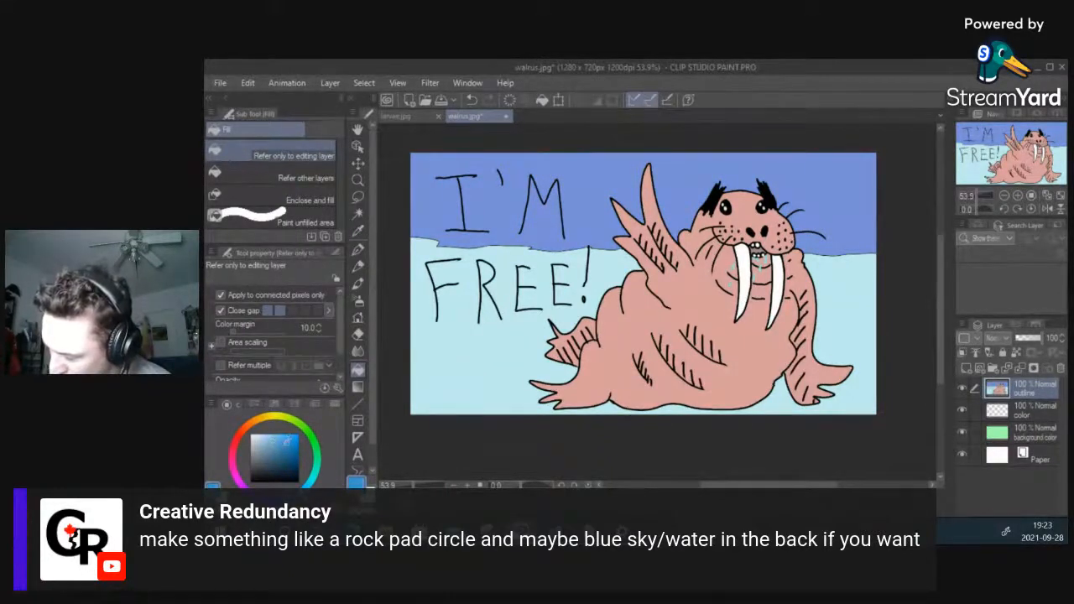
pyautogui.click(286, 440)
pyautogui.click(603, 180)
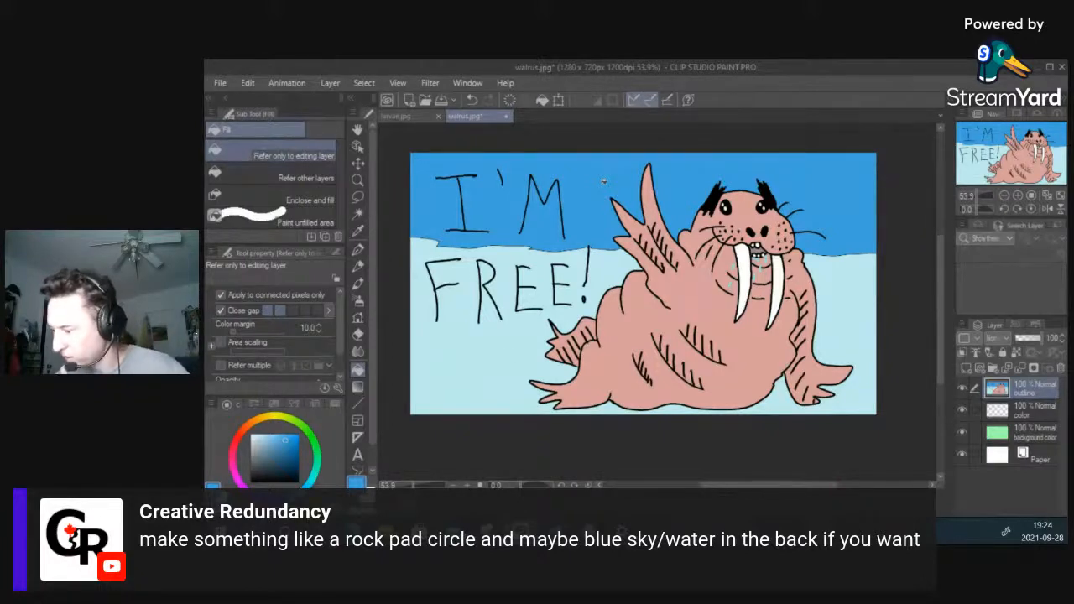
# Step: Fill the area below the horizon, including the inside of the "R", with bright blue and the sky with light blue
pyautogui.click(507, 349)
pyautogui.click(486, 269)
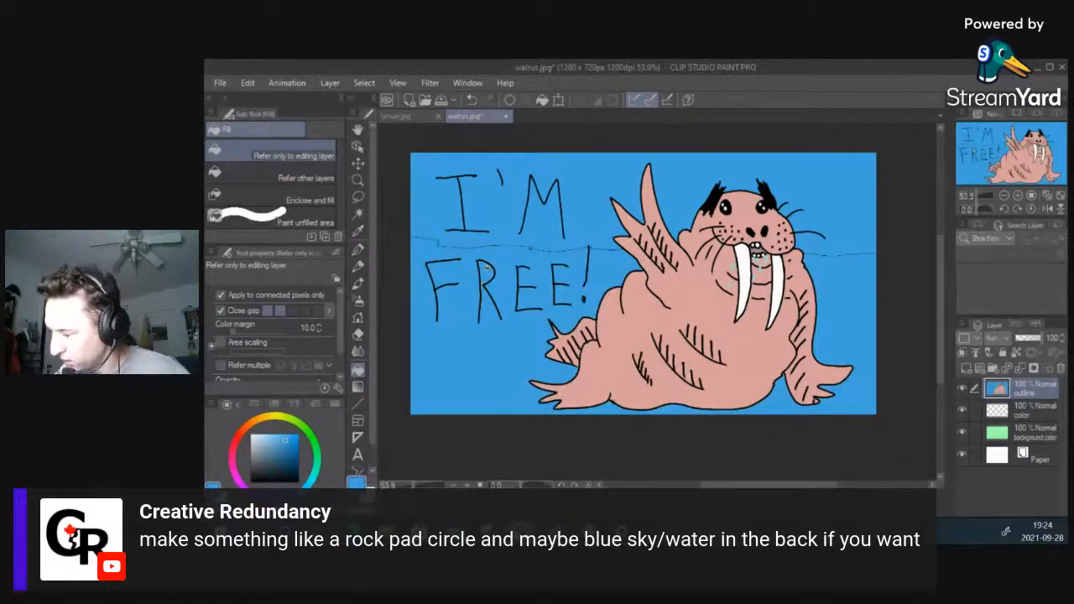
pyautogui.press('x')
pyautogui.click(623, 211)
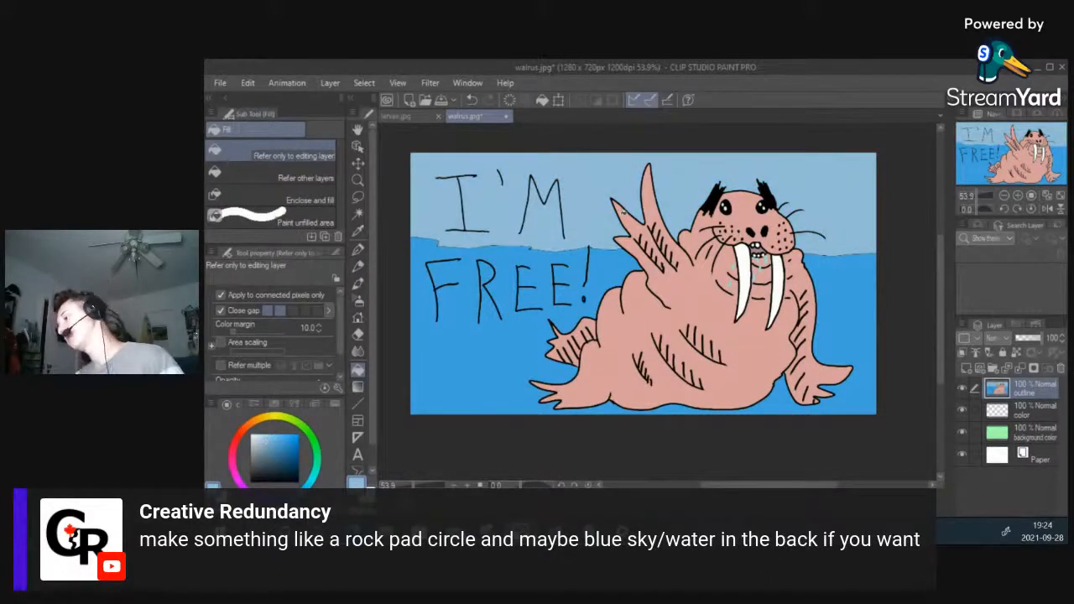
# Step: Undo the recent blue fills back to the green sky and refill the sky with a soft medium blue
pyautogui.hotkey('ctrl', 'z')
pyautogui.hotkey('ctrl', 'z')
pyautogui.hotkey('ctrl', 'z')
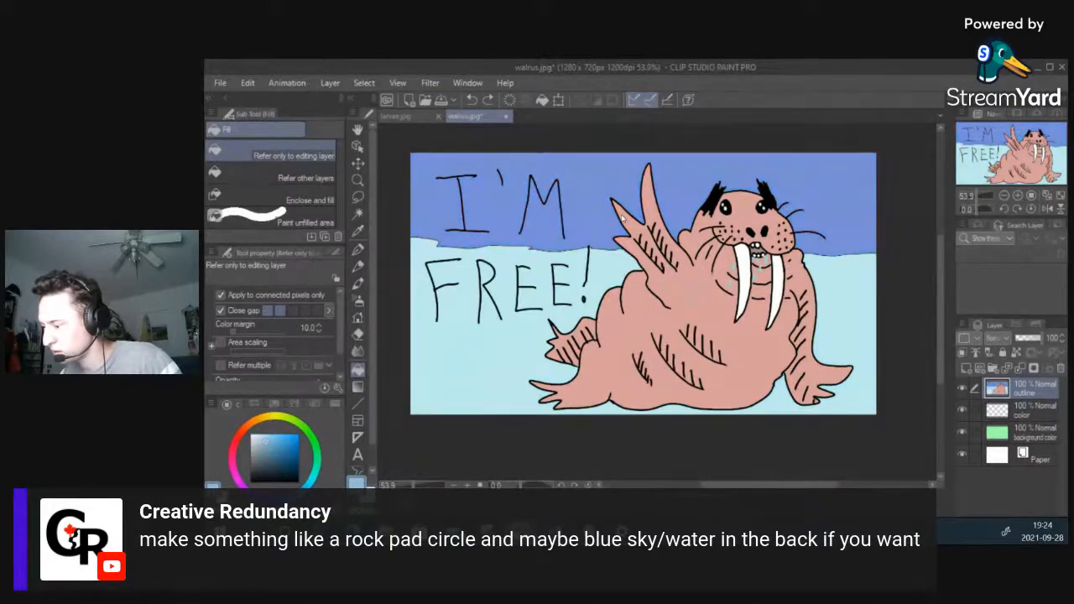
pyautogui.click(623, 217)
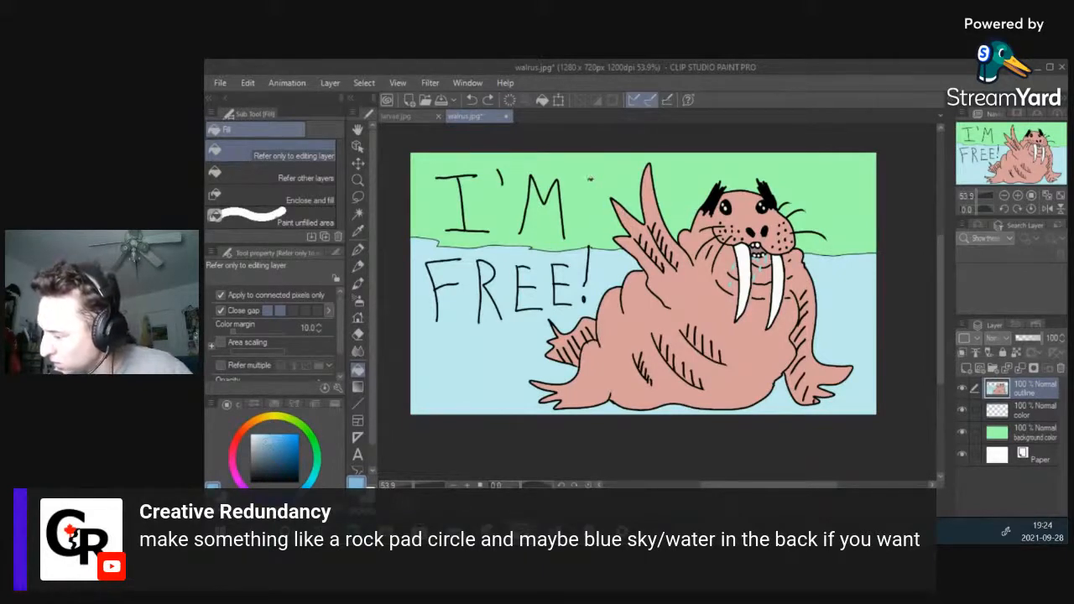
pyautogui.click(589, 178)
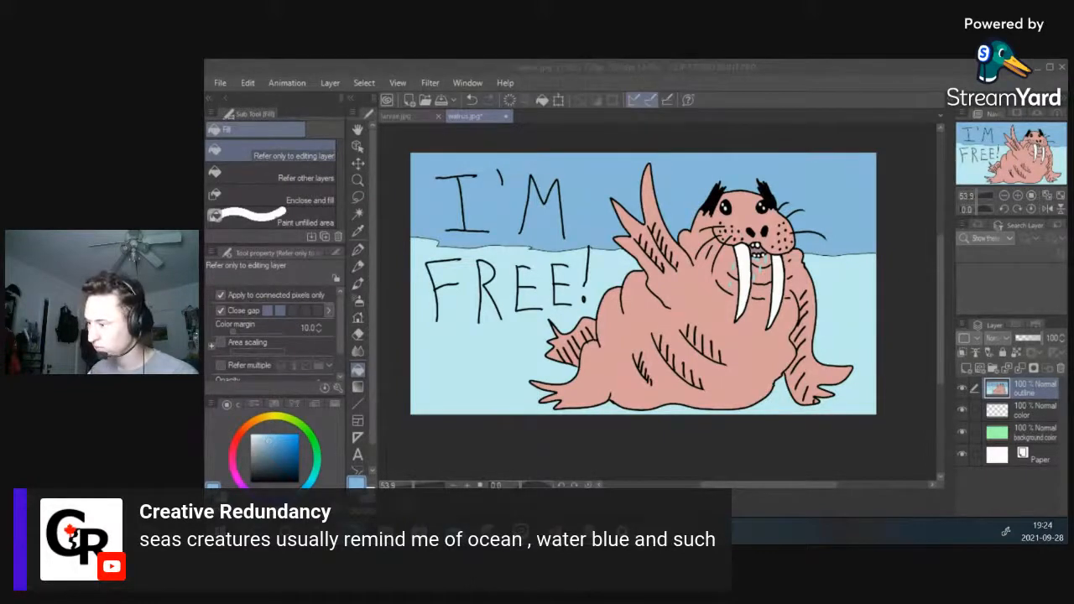
# Step: Review the whole illustration at a smaller size, and undo the background fills and horizon line back to the plain green background
pyautogui.scroll(-1, 680, 298)
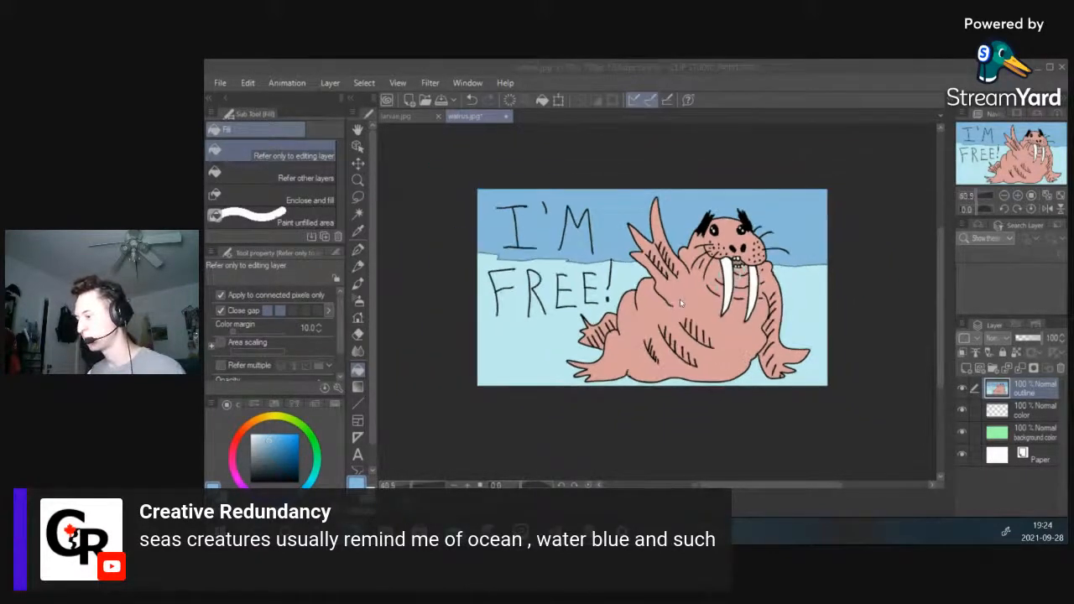
pyautogui.scroll(-3, 680, 299)
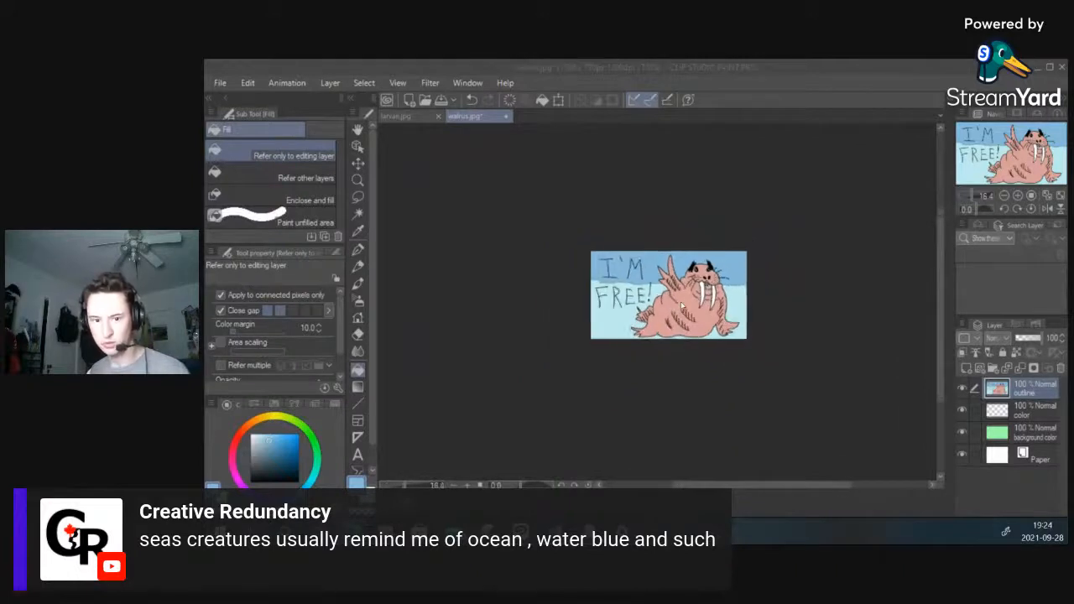
pyautogui.scroll(1, 682, 305)
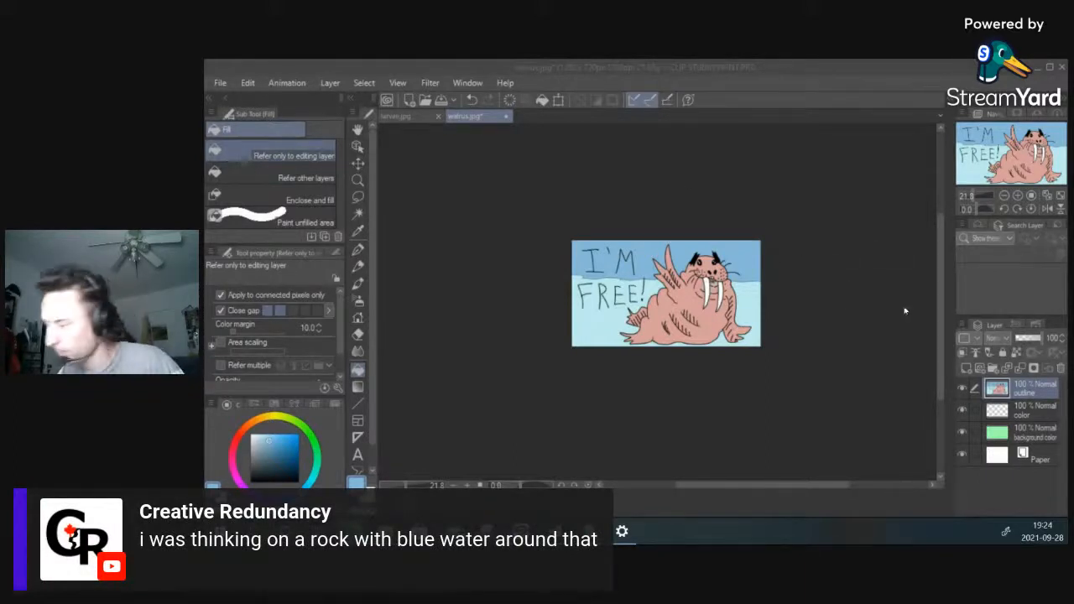
pyautogui.scroll(2, 851, 266)
pyautogui.scroll(-1, 745, 298)
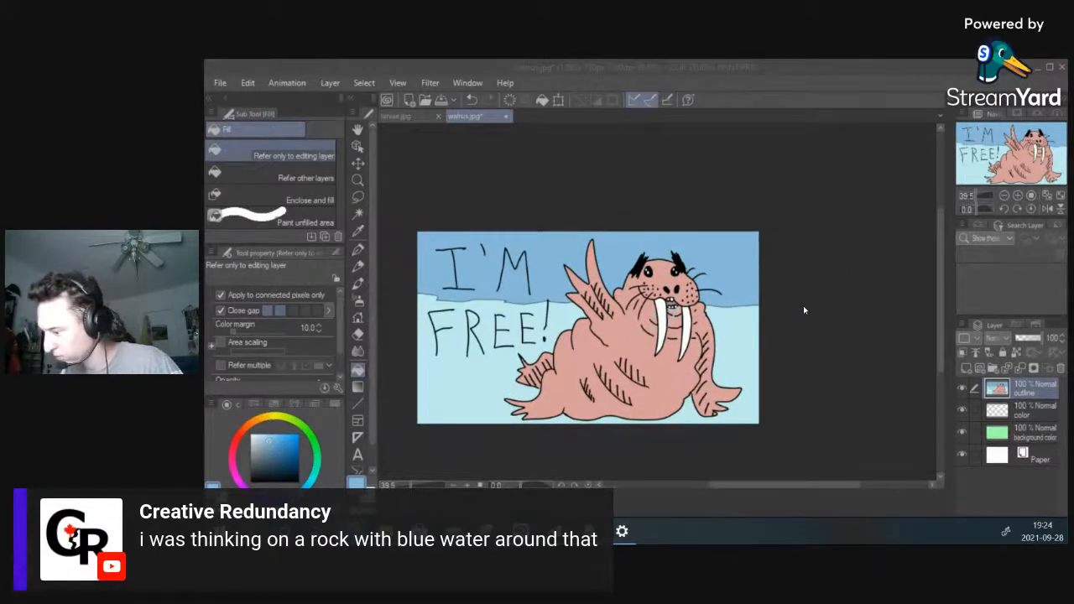
pyautogui.click(822, 342)
pyautogui.hotkey('ctrl', 'z')
pyautogui.hotkey('ctrl', 'z')
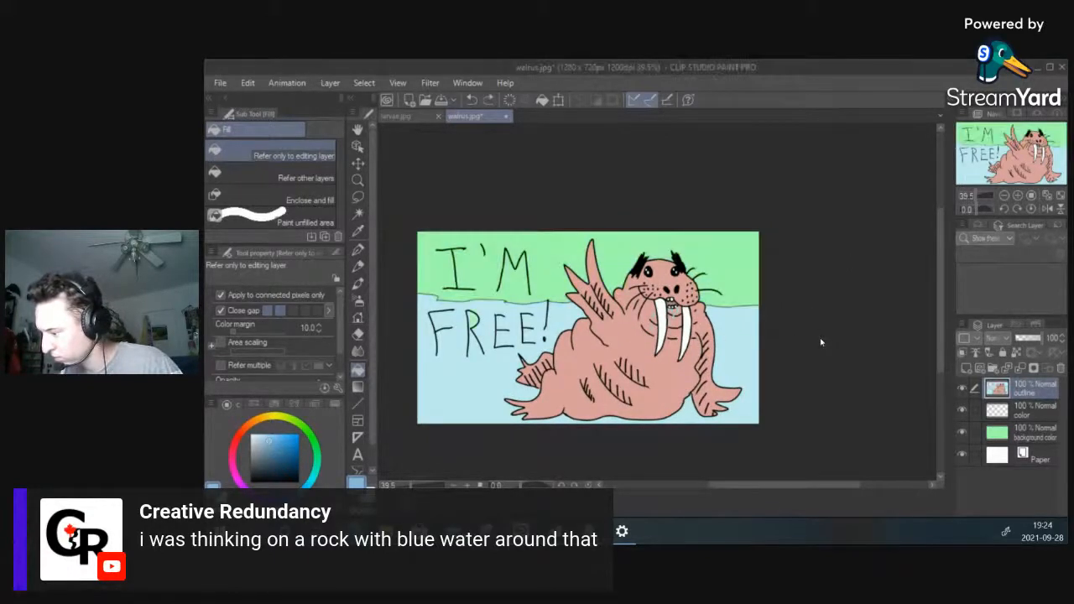
pyautogui.hotkey('ctrl', 'z')
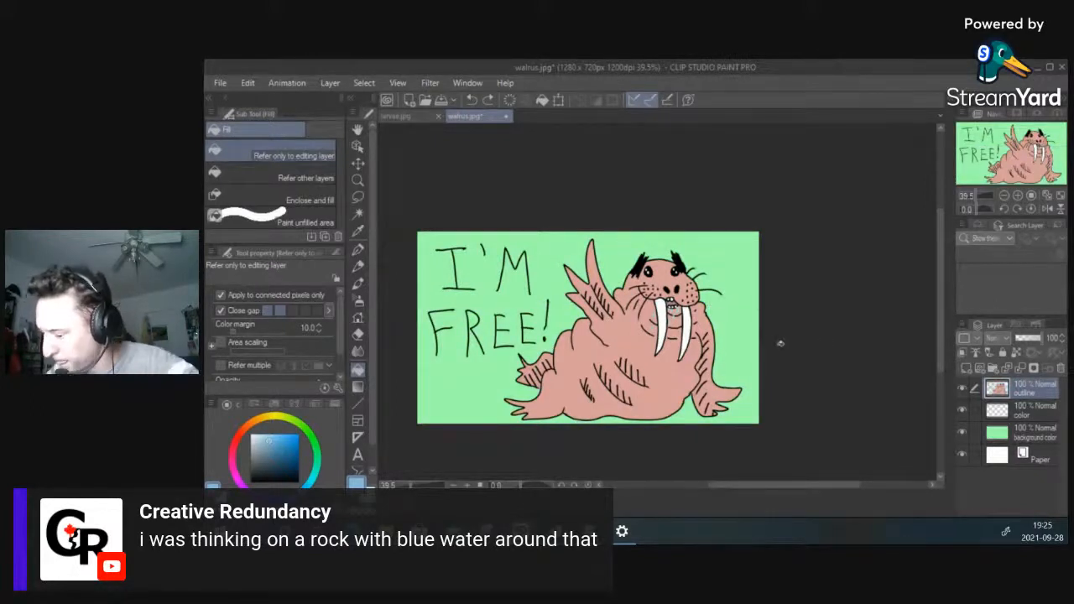
# Step: Draw a thin, bumpy dark rock outline behind the walrus, extending to the canvas edges on both sides of its body
pyautogui.click(358, 250)
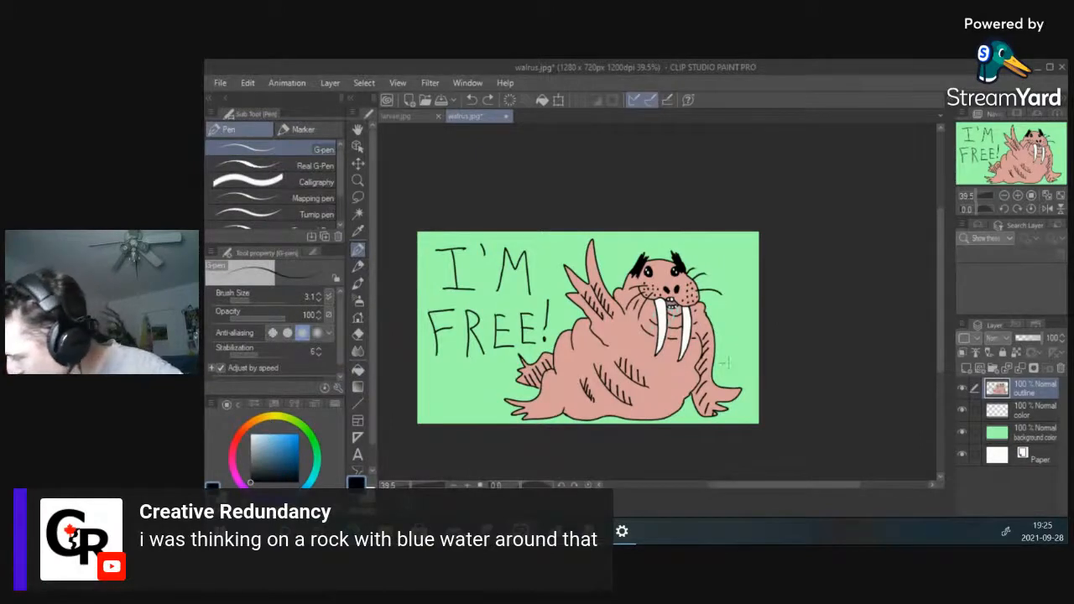
pyautogui.moveTo(709, 344); pyautogui.dragTo(766, 367)
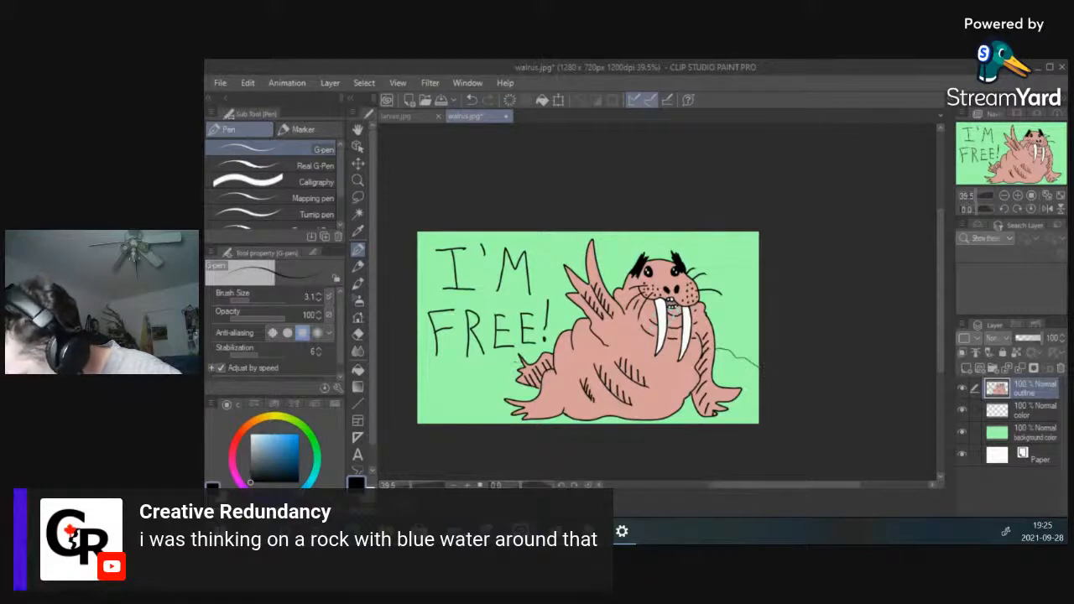
pyautogui.moveTo(517, 356)
pyautogui.mouseDown()
pyautogui.moveTo(464, 371)
pyautogui.moveTo(414, 424)
pyautogui.mouseUp()
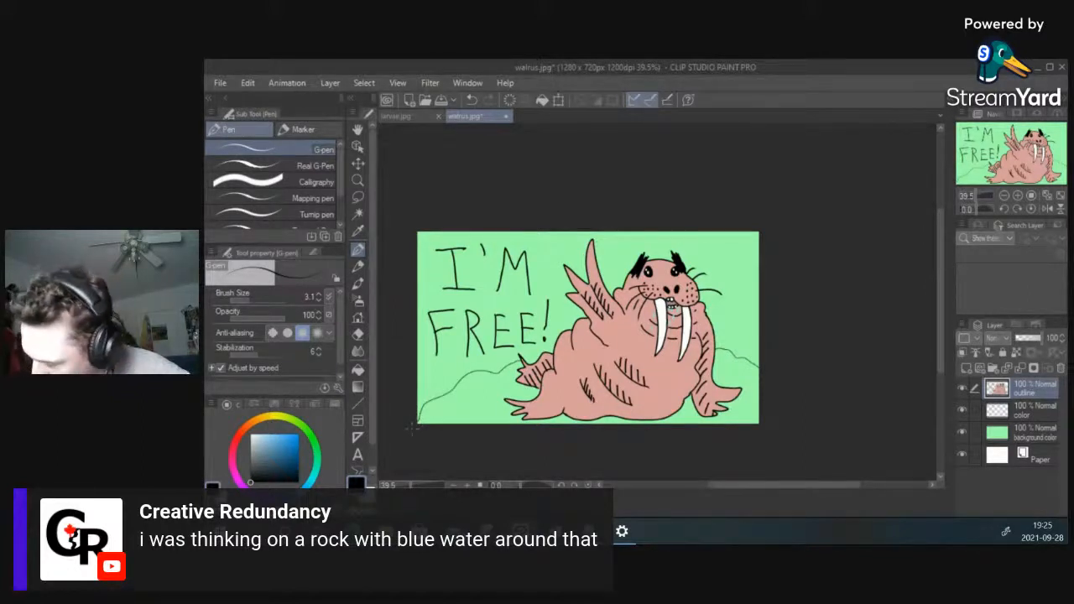
# Step: Fill the rock area around the walrus with a light blue-grey
pyautogui.click(236, 439)
pyautogui.moveTo(267, 448); pyautogui.dragTo(261, 464)
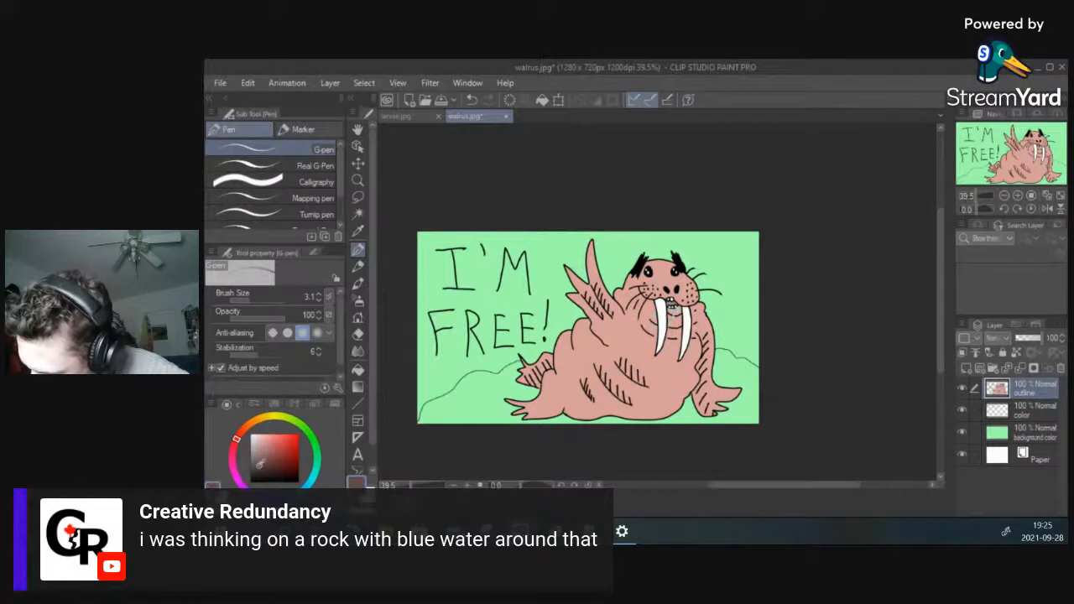
pyautogui.click(261, 466)
pyautogui.click(256, 450)
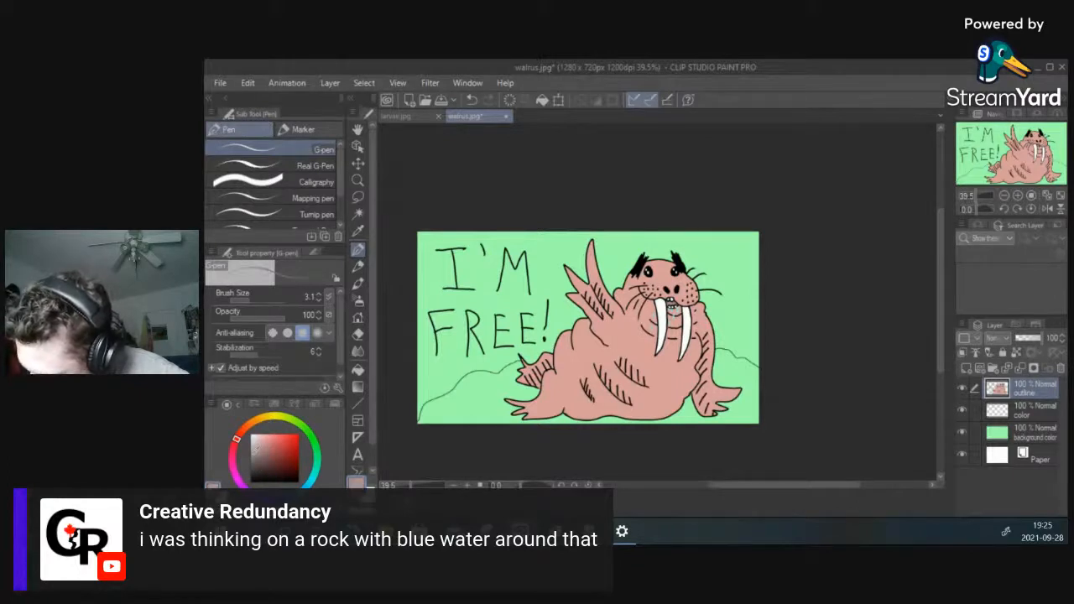
pyautogui.click(251, 454)
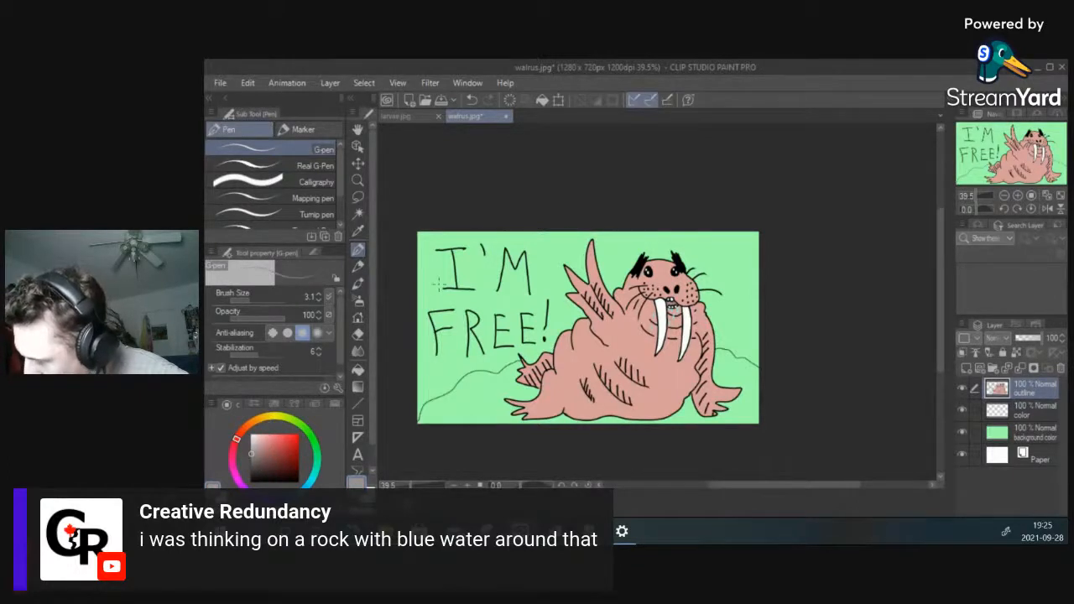
pyautogui.click(297, 491)
pyautogui.click(258, 447)
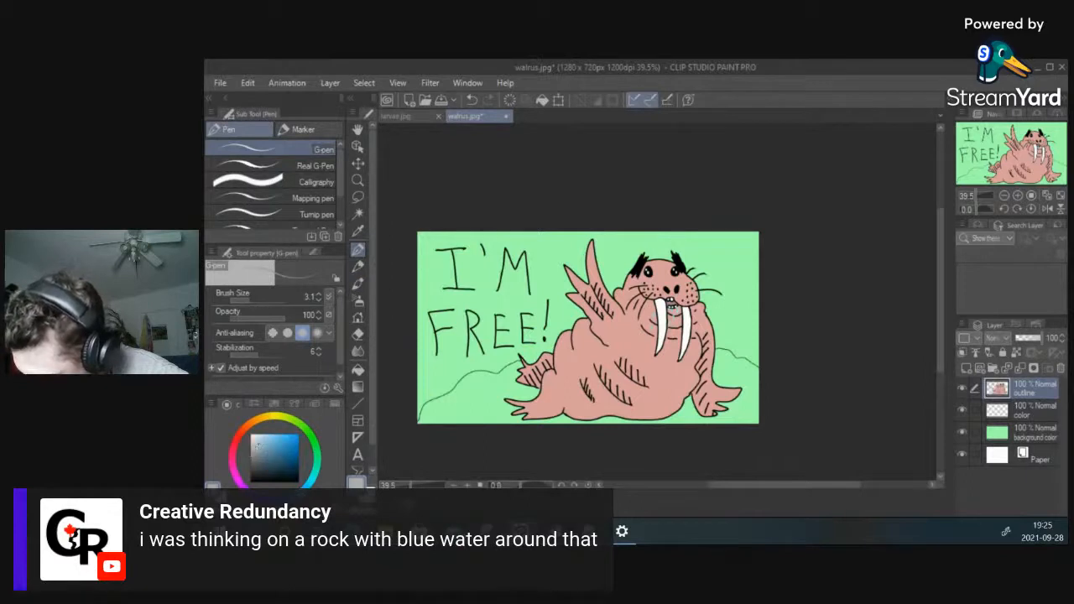
pyautogui.click(361, 370)
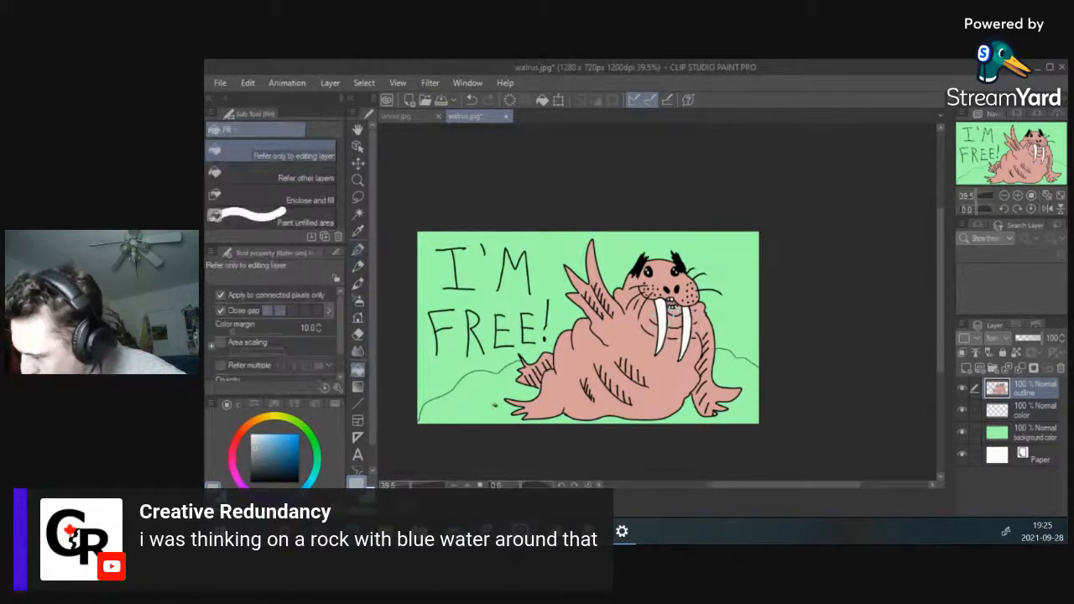
pyautogui.click(484, 400)
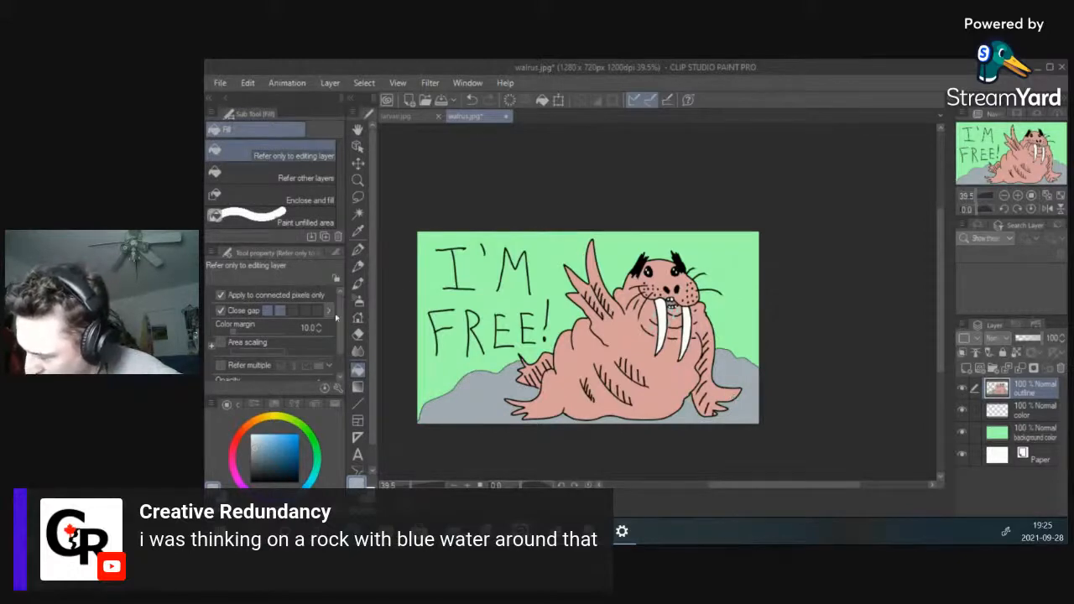
# Step: Draw a thin, wavy dark waterline across the canvas behind the walrus, between "I'M" and "FREE!"
pyautogui.click(358, 250)
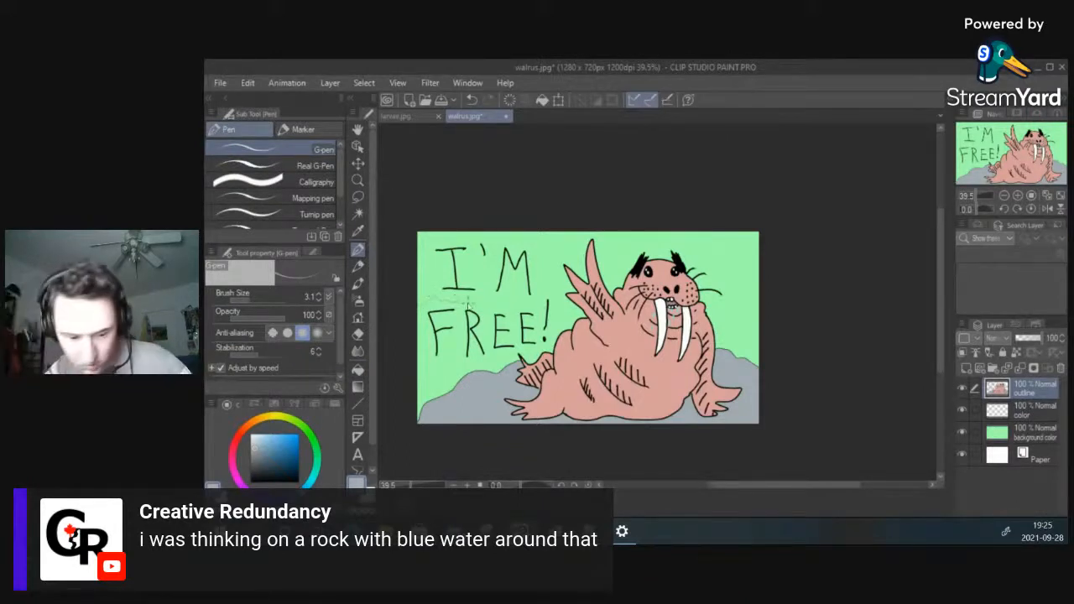
pyautogui.click(250, 481)
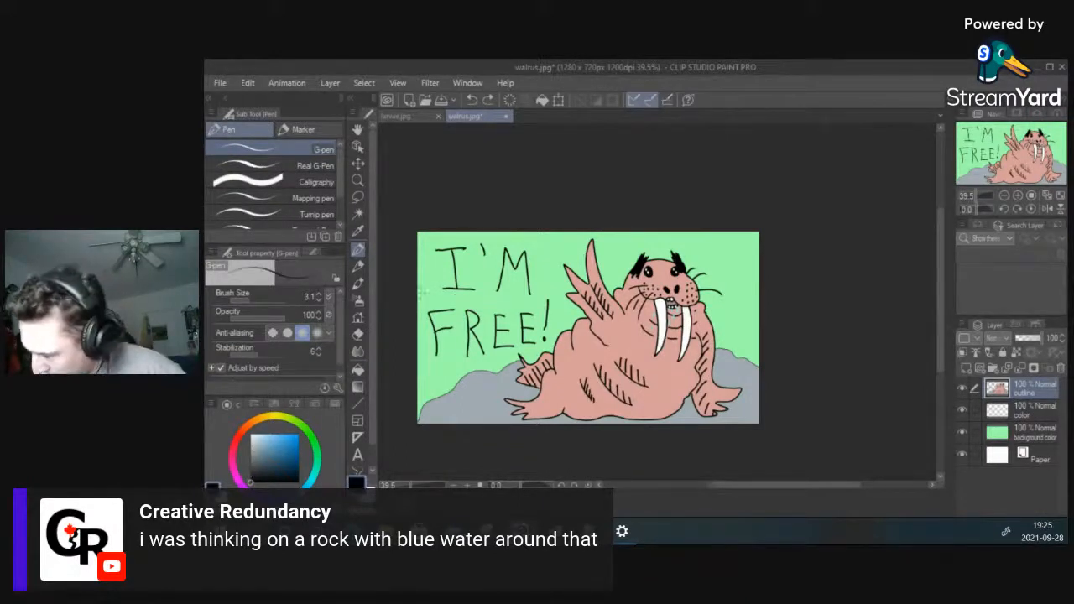
pyautogui.moveTo(420, 299); pyautogui.dragTo(765, 311)
# Step: Fill the water between the waterline and the rock with muted blue on both sides of the walrus, including inside the "R"
pyautogui.click(273, 452)
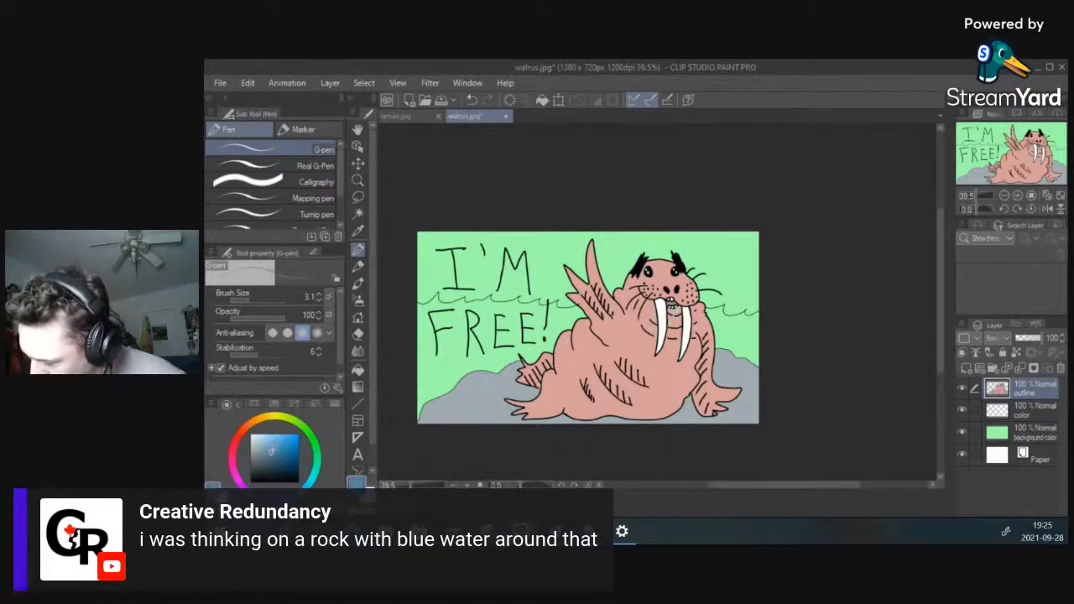
pyautogui.click(357, 367)
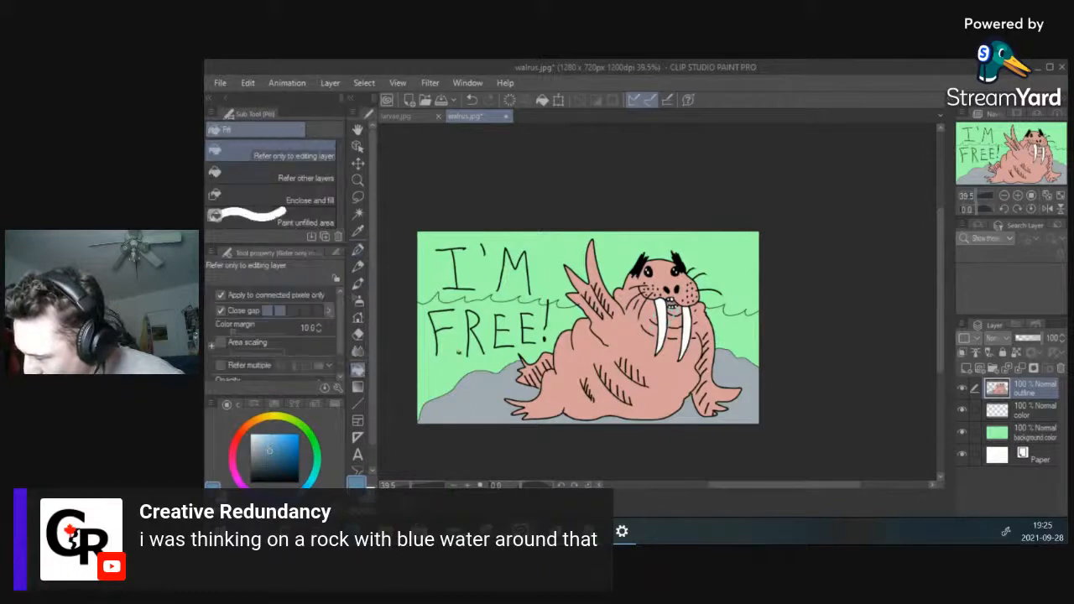
pyautogui.click(455, 356)
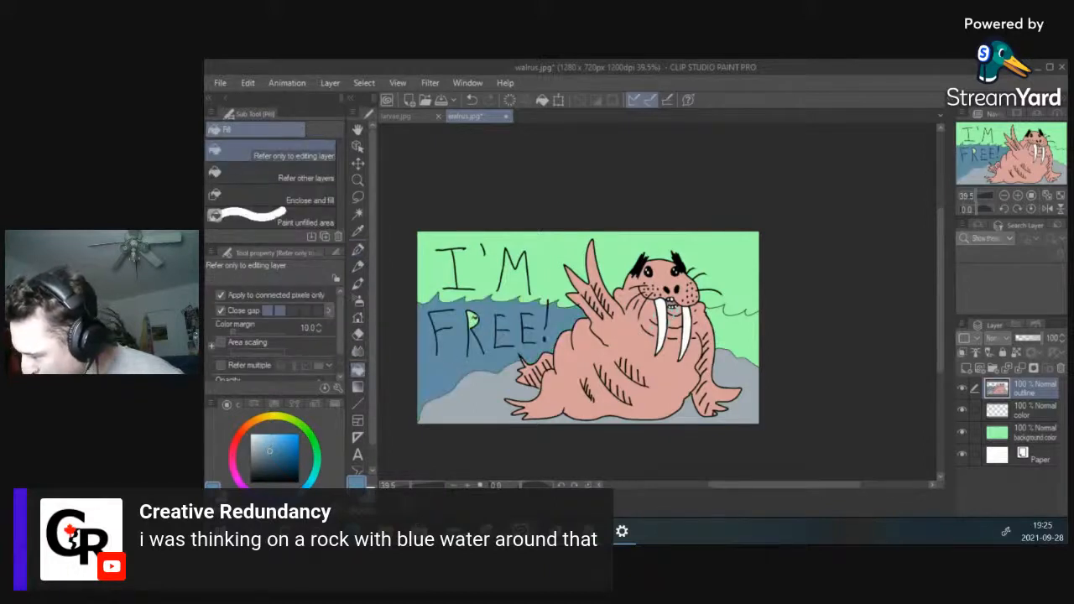
pyautogui.click(729, 329)
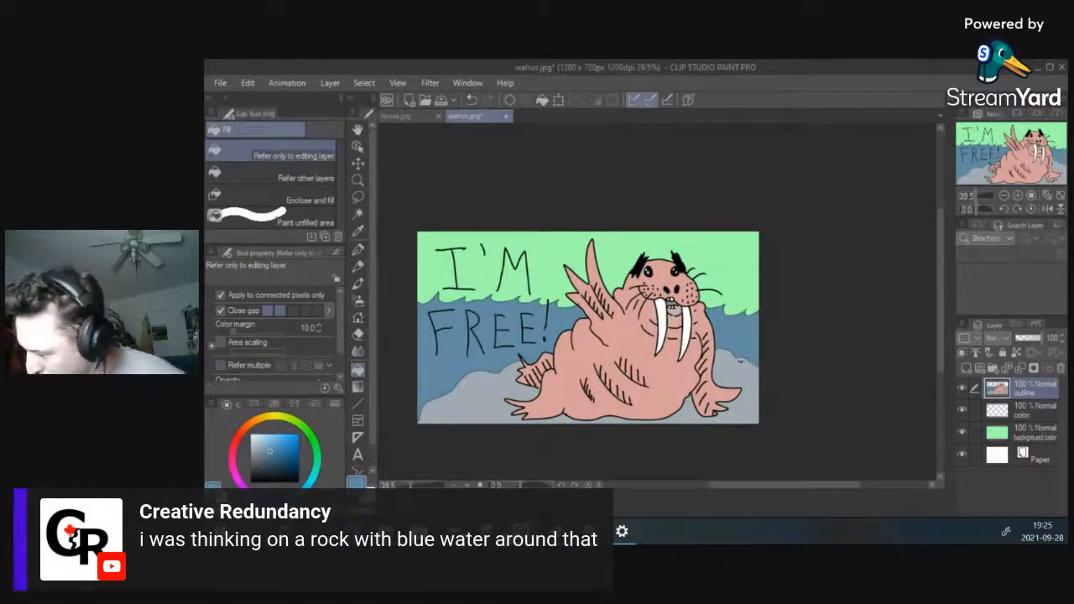
# Step: Fill the sky above the waterline with pale blue and recolour it with a brighter sky blue
pyautogui.click(264, 436)
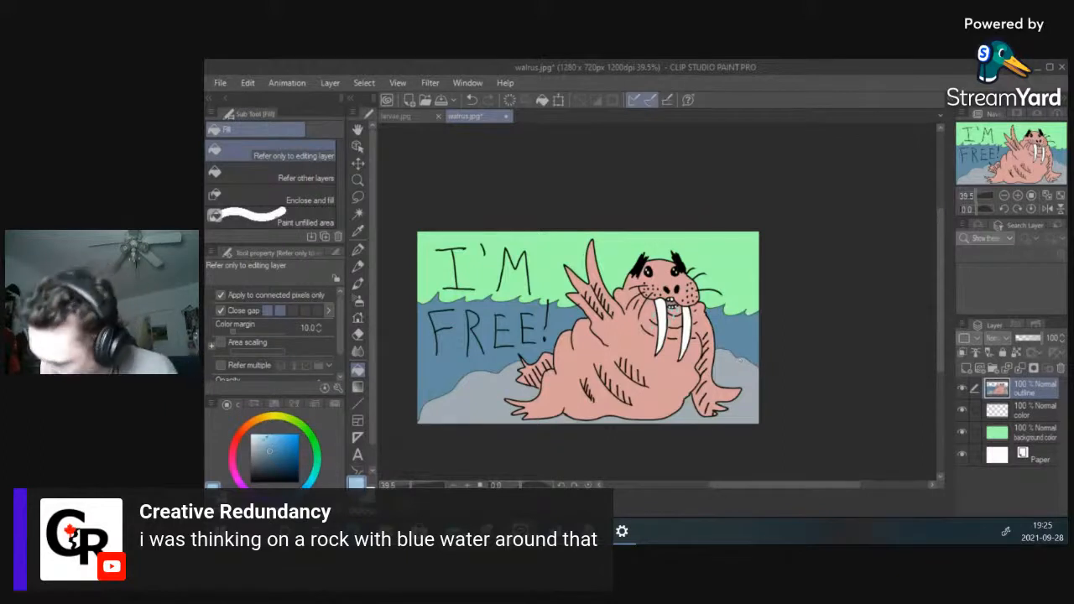
pyautogui.click(540, 244)
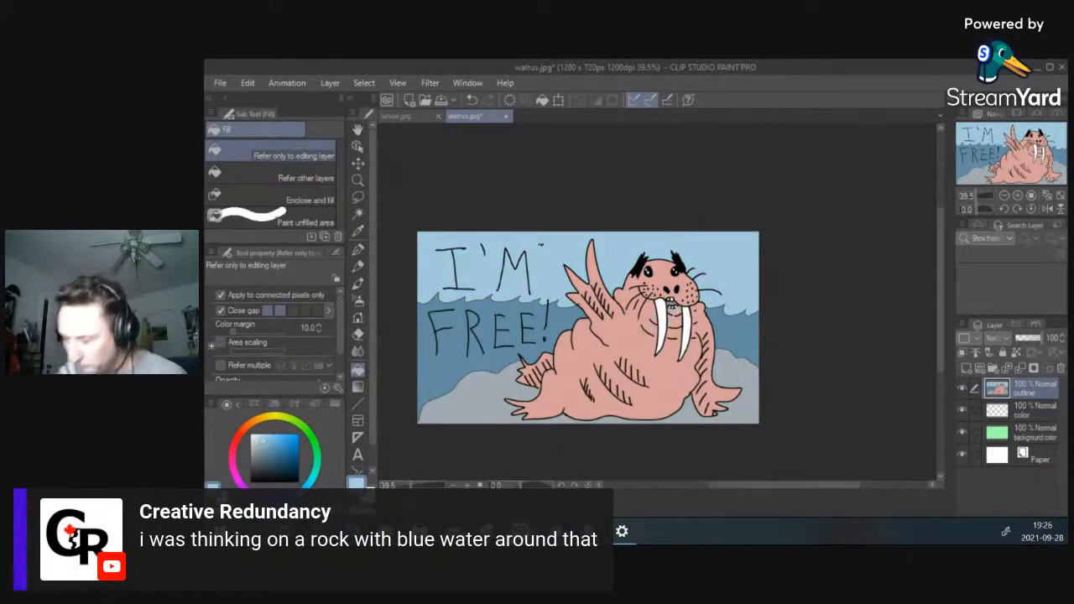
pyautogui.click(306, 487)
pyautogui.click(278, 440)
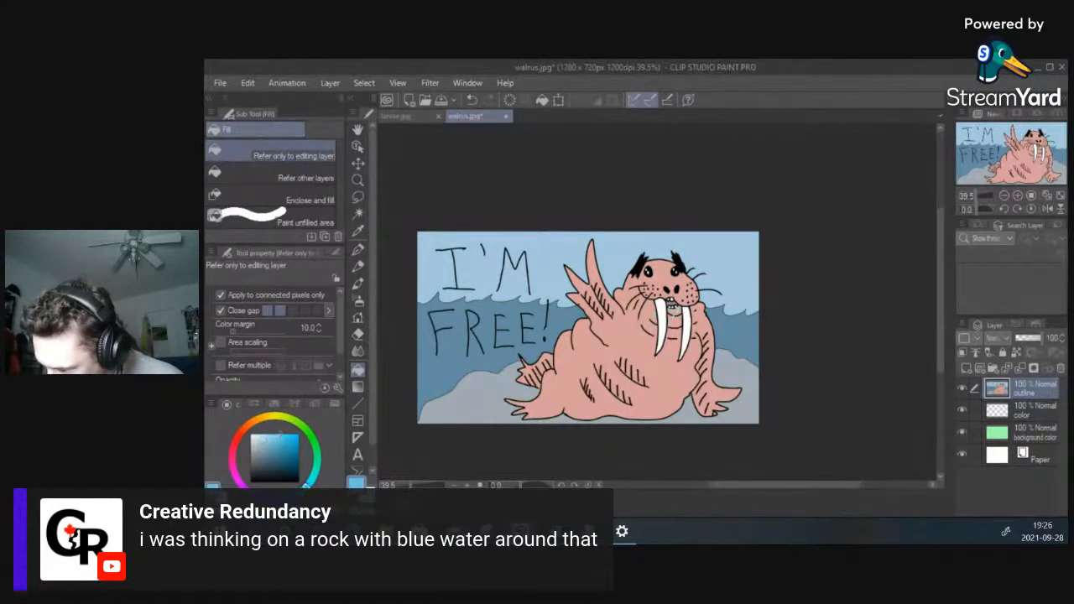
pyautogui.click(274, 433)
pyautogui.click(541, 239)
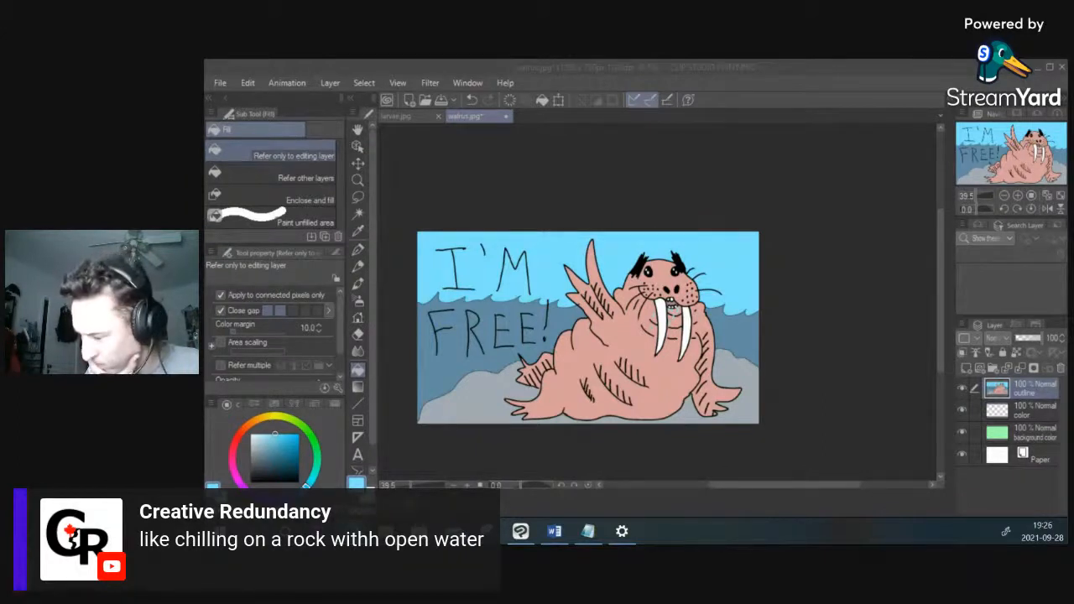
# Step: Refill the rock with a dark blue-grey and recolour it dark brown
pyautogui.click(260, 460)
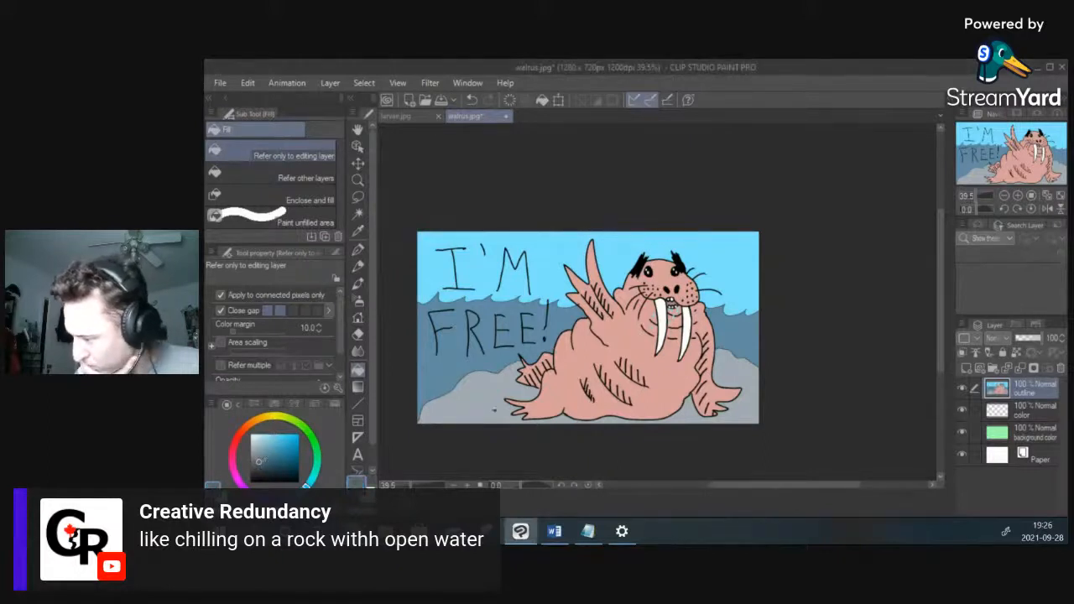
pyautogui.click(483, 400)
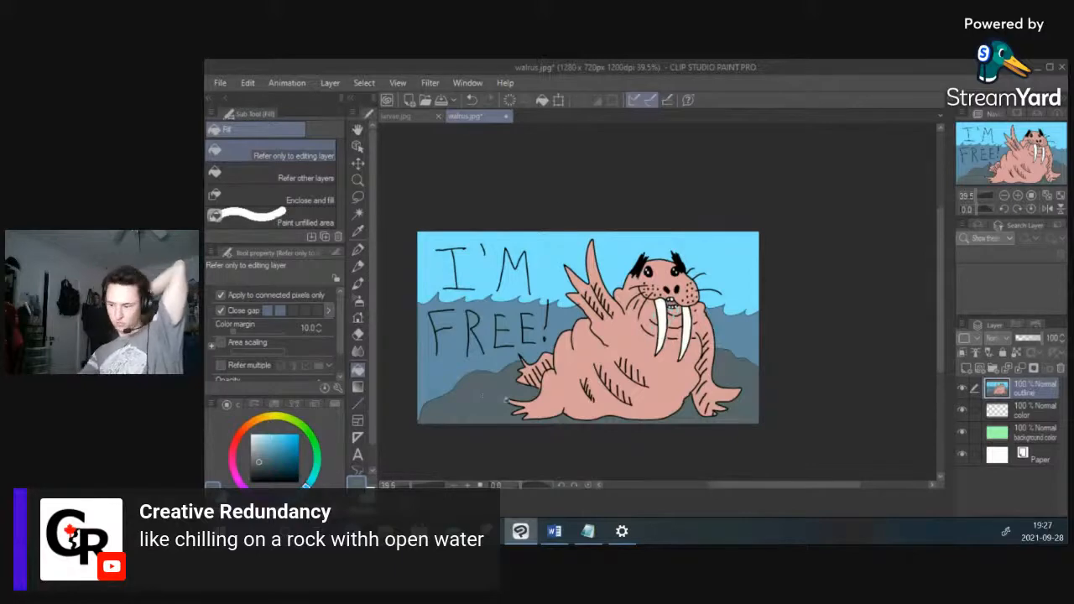
pyautogui.scroll(1, 638, 396)
pyautogui.scroll(-3, 640, 399)
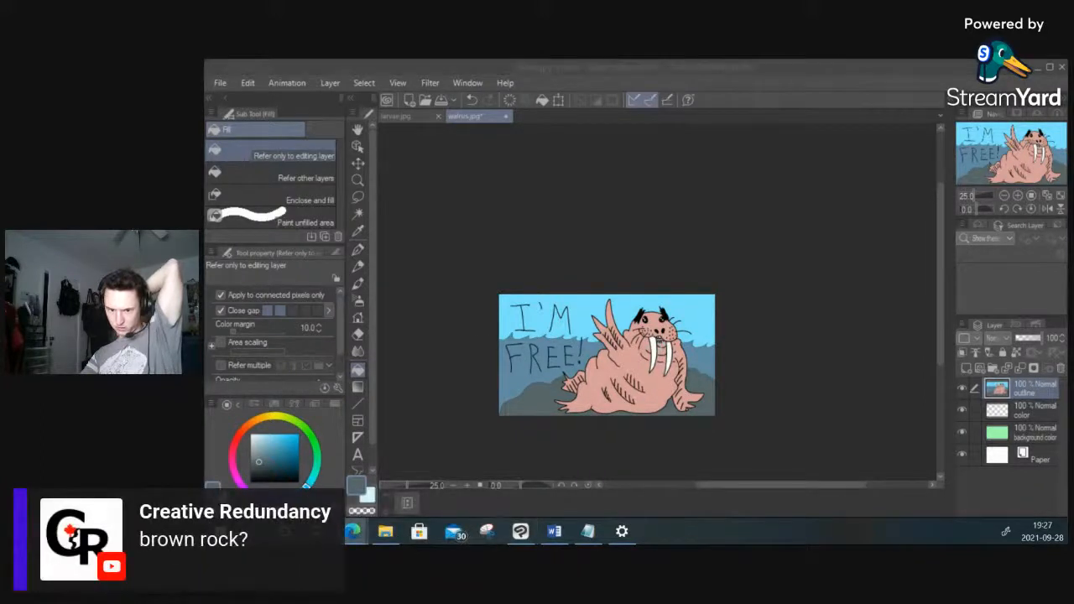
pyautogui.scroll(2, 715, 369)
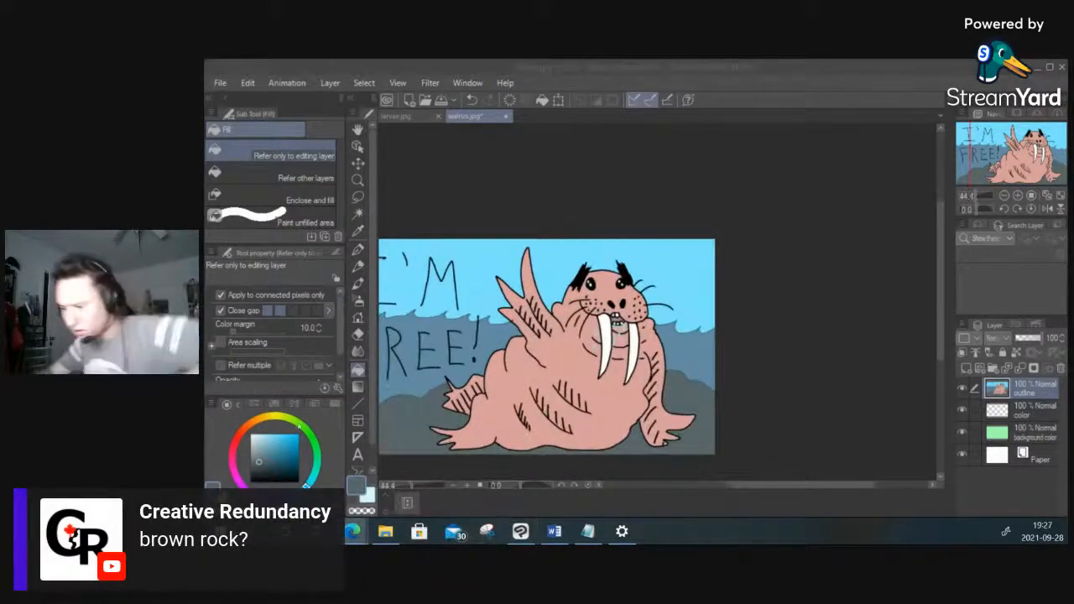
pyautogui.click(245, 430)
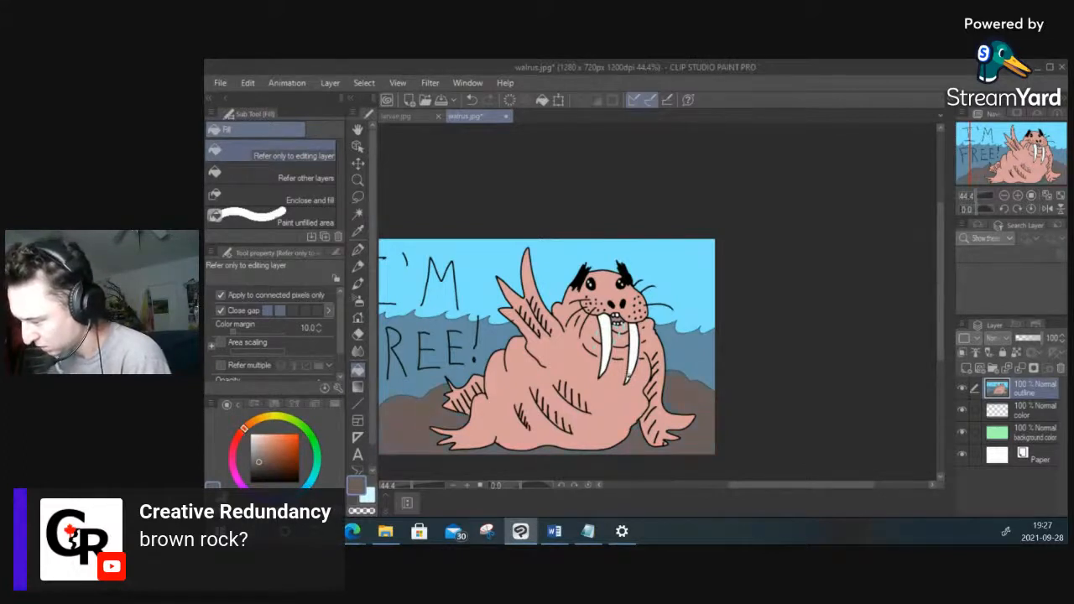
pyautogui.click(426, 411)
# Step: Examine the whole illustration at smaller and larger sizes to judge the brown rock against the water and sky
pyautogui.scroll(-1, 574, 421)
pyautogui.scroll(1, 629, 377)
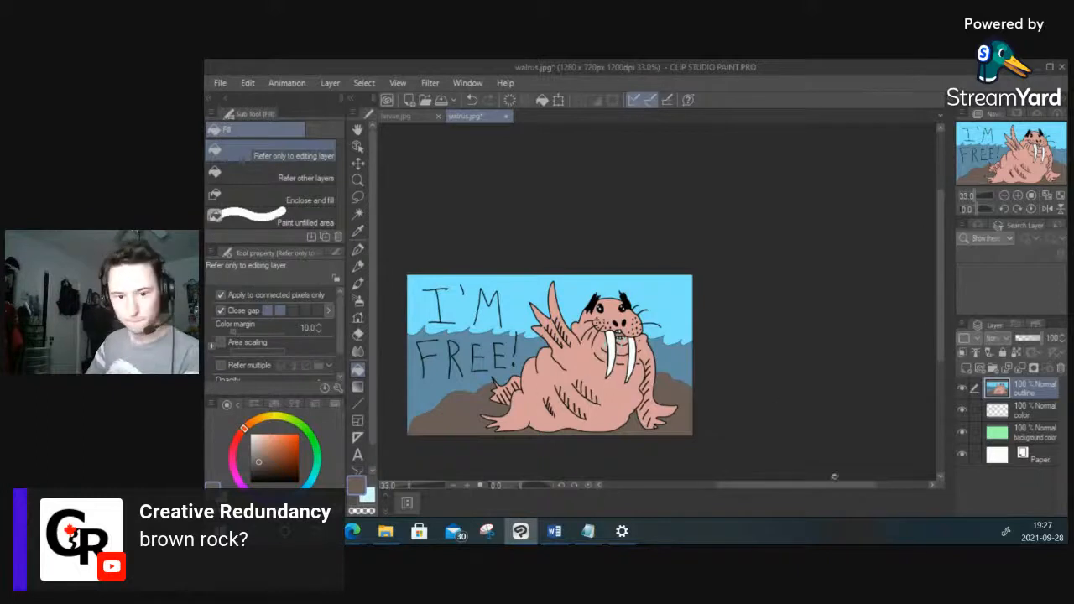
pyautogui.moveTo(842, 488); pyautogui.dragTo(815, 489)
pyautogui.scroll(3, 763, 379)
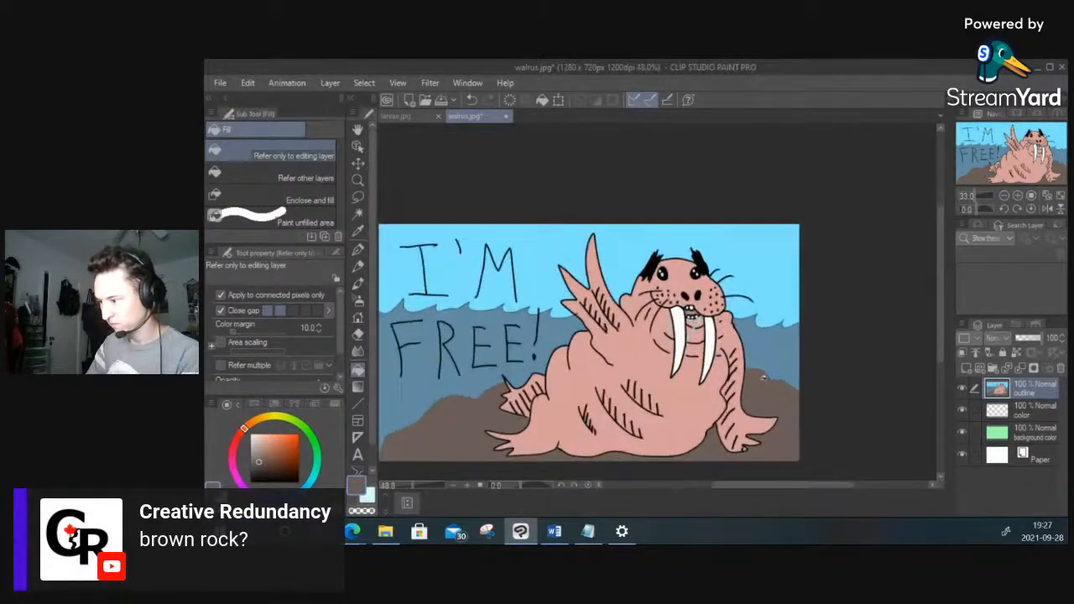
pyautogui.moveTo(825, 490); pyautogui.dragTo(801, 491)
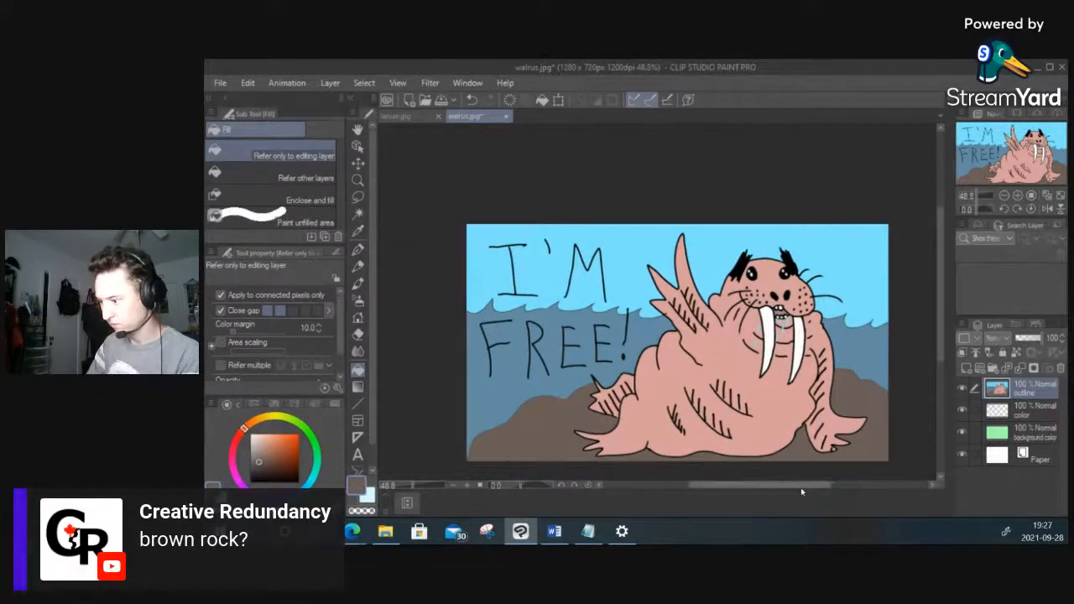
pyautogui.scroll(-5, 806, 336)
pyautogui.scroll(-1, 772, 320)
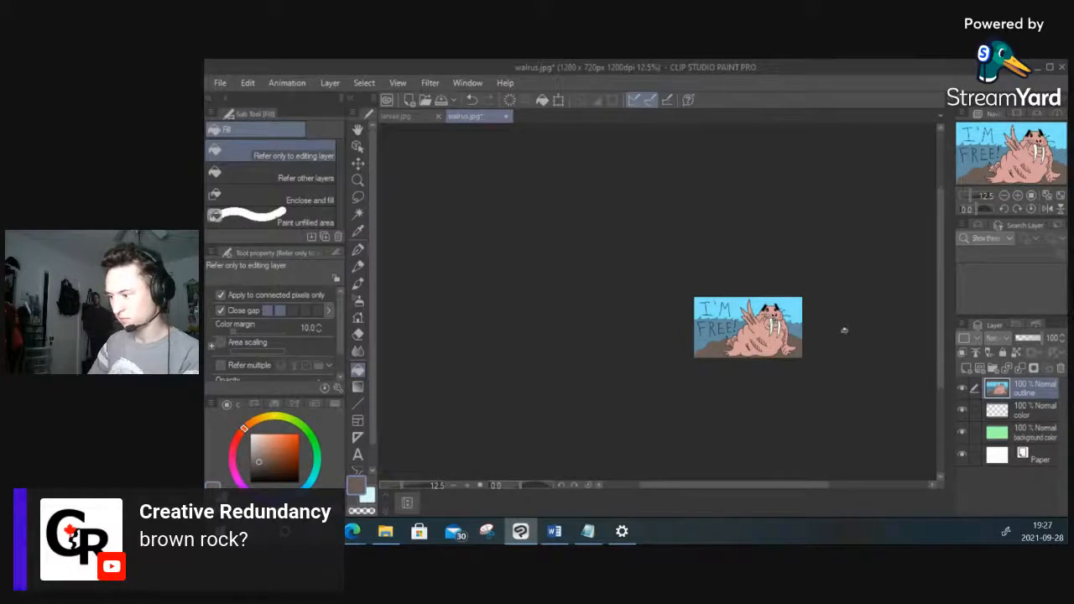
pyautogui.scroll(2, 844, 332)
pyautogui.scroll(3, 845, 332)
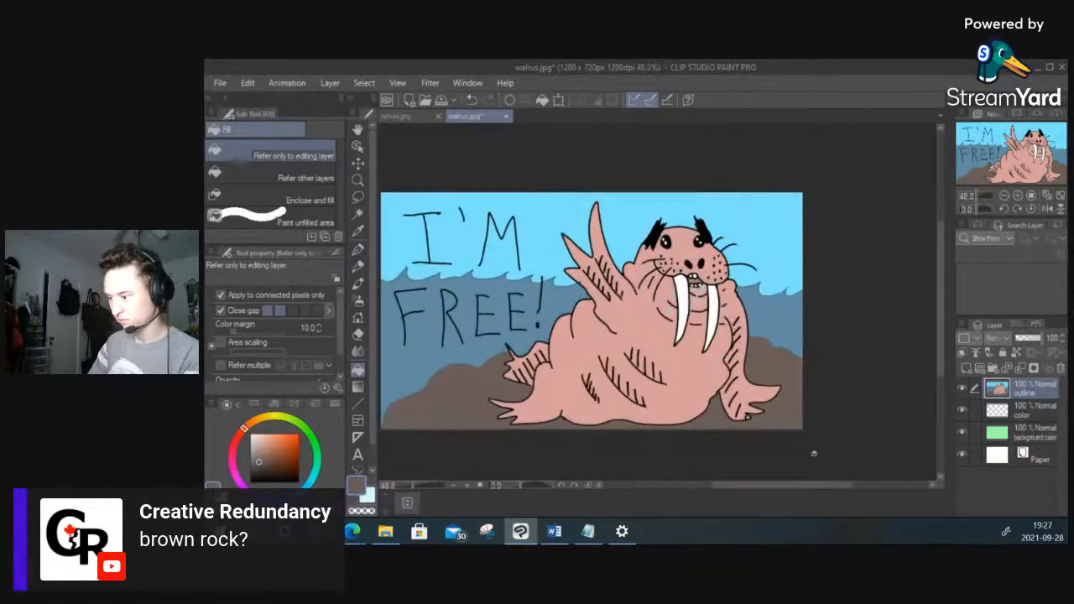
pyautogui.moveTo(809, 487); pyautogui.dragTo(788, 485)
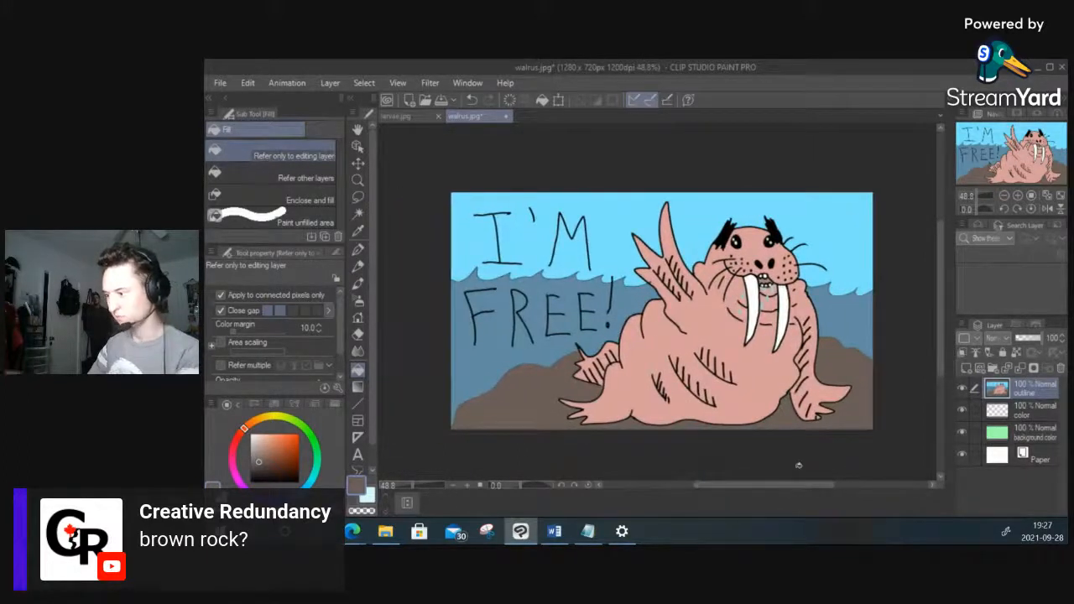
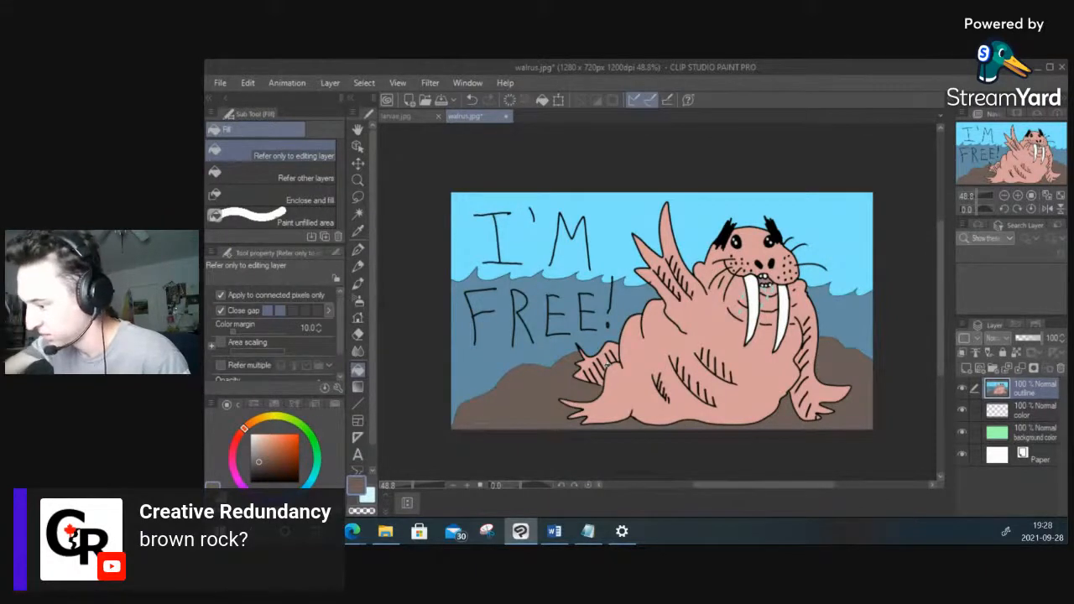
# Step: Trace over the "I'M" lettering with thick black G-pen strokes at brush size 19.2
pyautogui.click(355, 265)
pyautogui.click(358, 250)
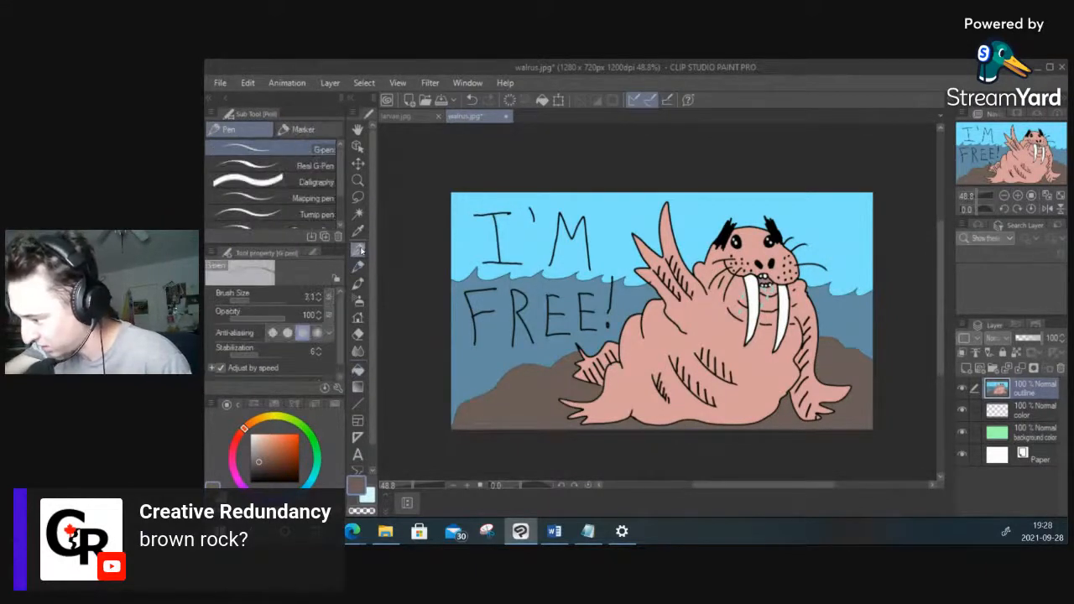
pyautogui.click(250, 482)
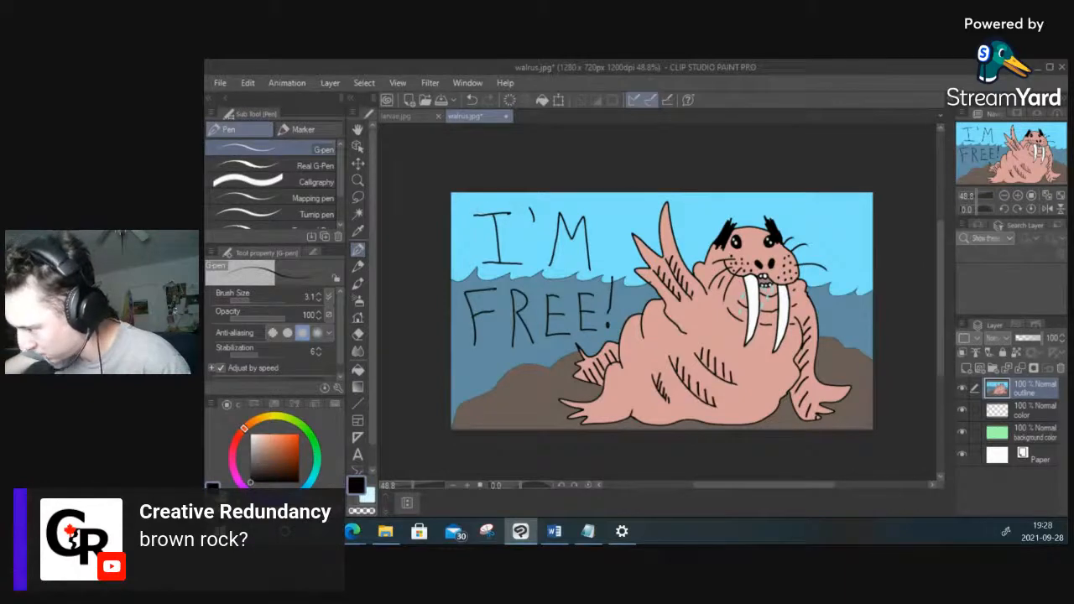
pyautogui.click(260, 302)
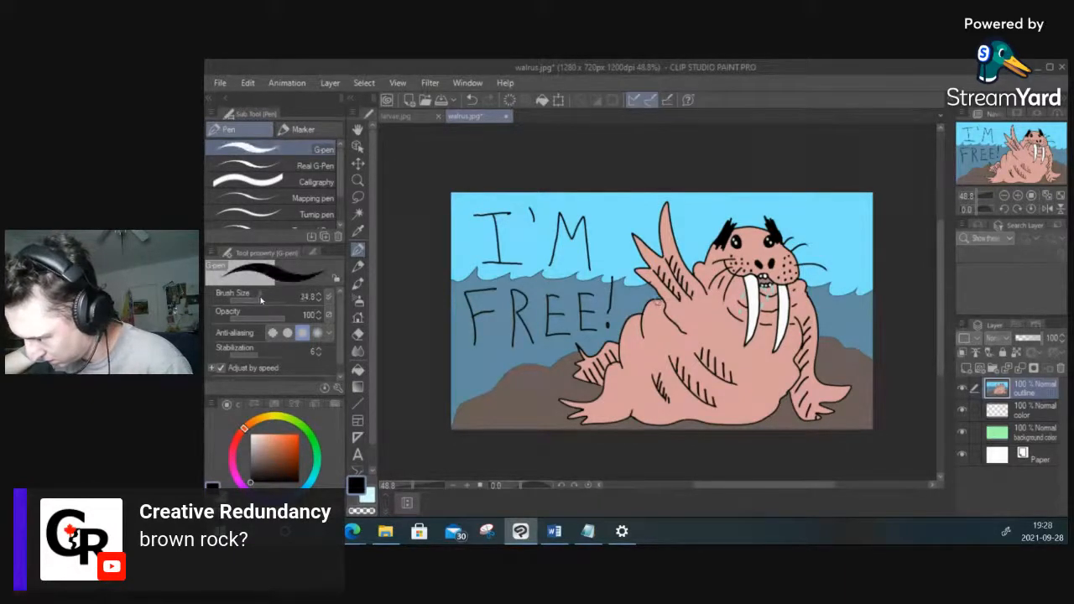
pyautogui.moveTo(474, 214)
pyautogui.mouseDown()
pyautogui.moveTo(511, 213)
pyautogui.moveTo(498, 217)
pyautogui.moveTo(502, 255)
pyautogui.moveTo(484, 262)
pyautogui.moveTo(529, 265)
pyautogui.mouseUp()
pyautogui.moveTo(530, 205); pyautogui.dragTo(536, 228)
pyautogui.moveTo(548, 264)
pyautogui.mouseDown()
pyautogui.moveTo(560, 215)
pyautogui.moveTo(572, 240)
pyautogui.moveTo(584, 225)
pyautogui.moveTo(592, 272)
pyautogui.mouseUp()
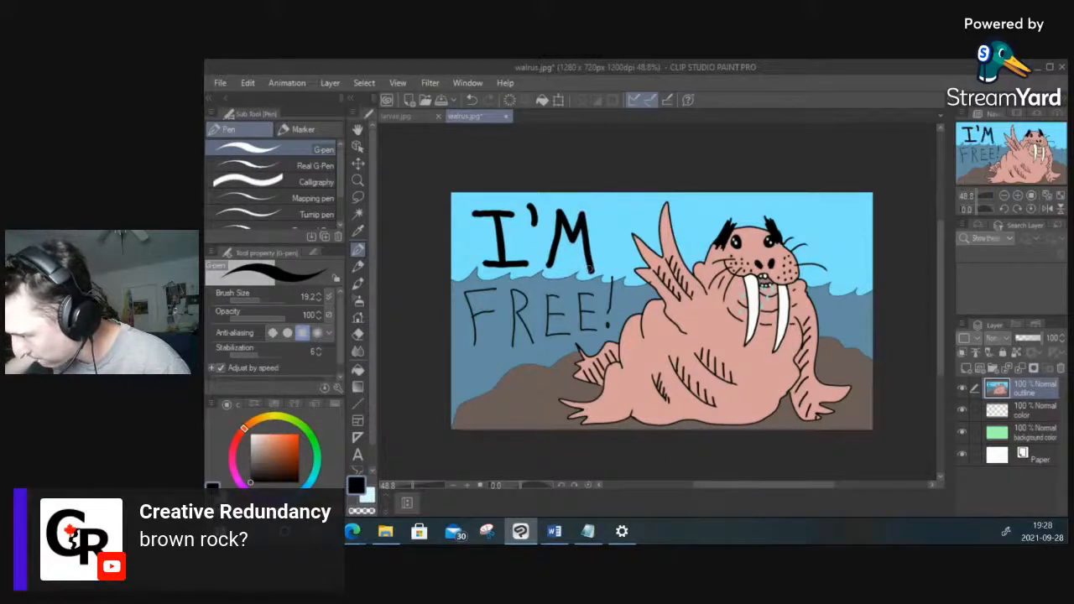
# Step: Trace over the "FREE!" lettering with thick black G-pen strokes
pyautogui.moveTo(474, 342)
pyautogui.mouseDown()
pyautogui.moveTo(466, 291)
pyautogui.moveTo(501, 287)
pyautogui.moveTo(474, 314)
pyautogui.moveTo(493, 310)
pyautogui.moveTo(510, 350)
pyautogui.mouseUp()
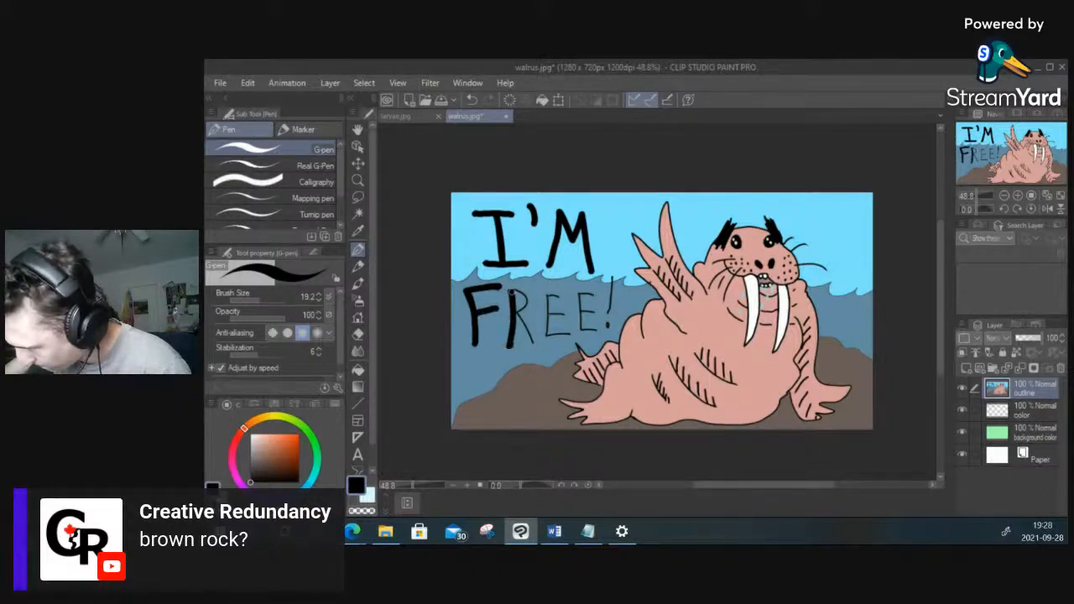
pyautogui.moveTo(510, 288); pyautogui.dragTo(536, 348)
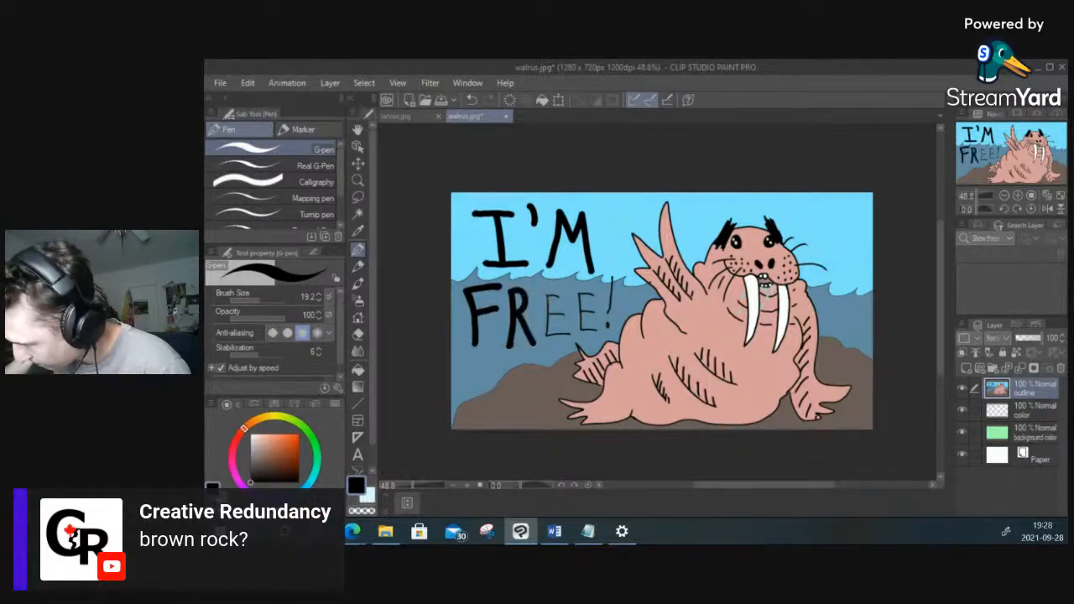
pyautogui.moveTo(547, 292)
pyautogui.mouseDown()
pyautogui.moveTo(549, 334)
pyautogui.moveTo(567, 336)
pyautogui.moveTo(565, 316)
pyautogui.moveTo(579, 323)
pyautogui.moveTo(580, 309)
pyautogui.moveTo(591, 331)
pyautogui.moveTo(581, 312)
pyautogui.moveTo(612, 278)
pyautogui.moveTo(608, 332)
pyautogui.mouseUp()
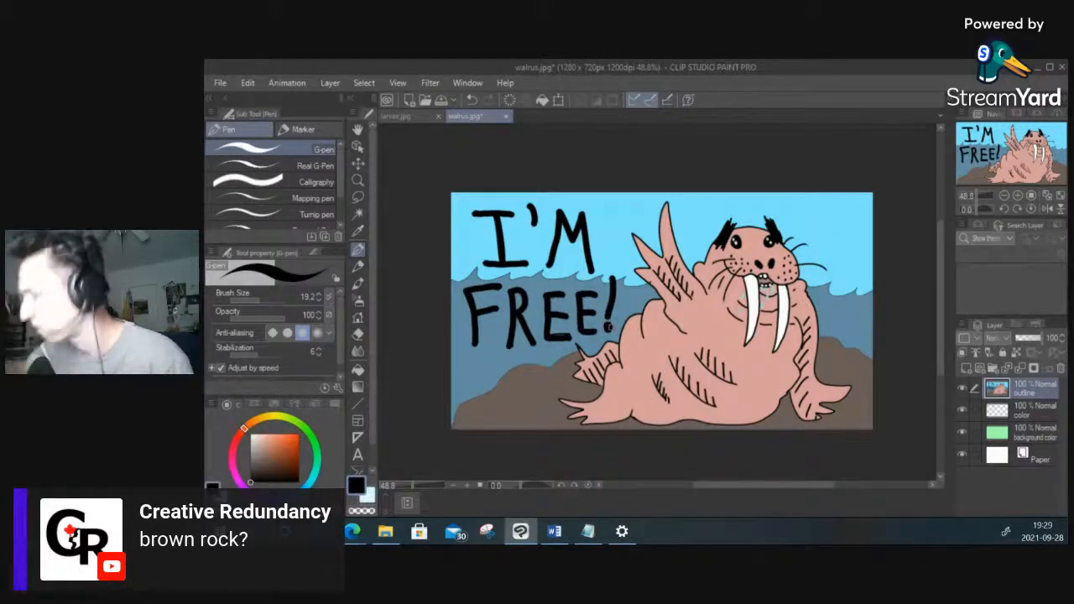
pyautogui.scroll(-1, 839, 282)
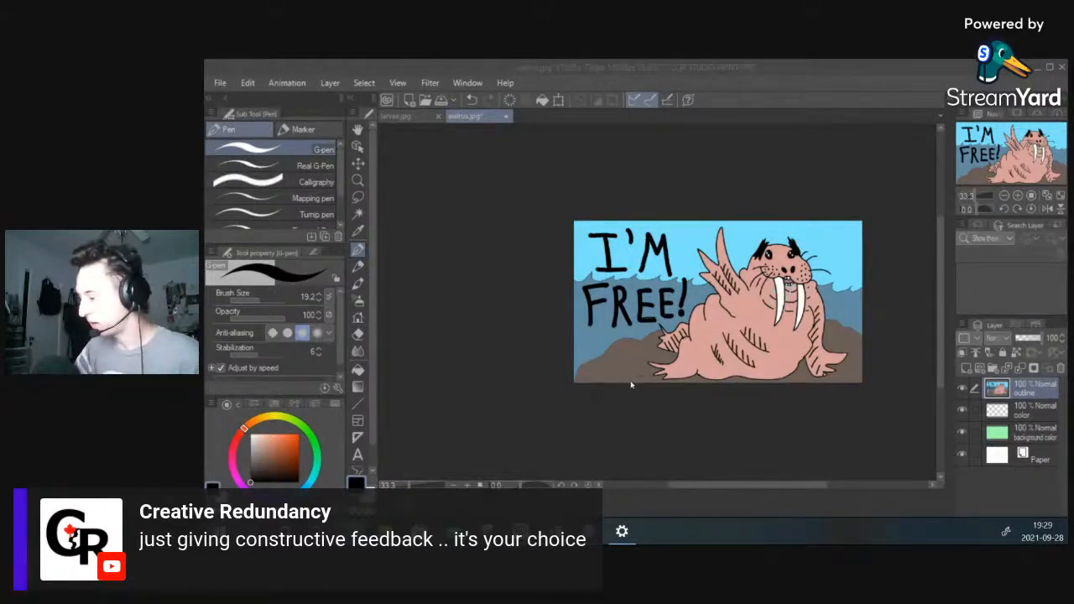
# Step: Try outlining the rock's upper edge beside the walrus's hind flipper with a black G-pen stroke at brush size 9.2
pyautogui.scroll(3, 644, 379)
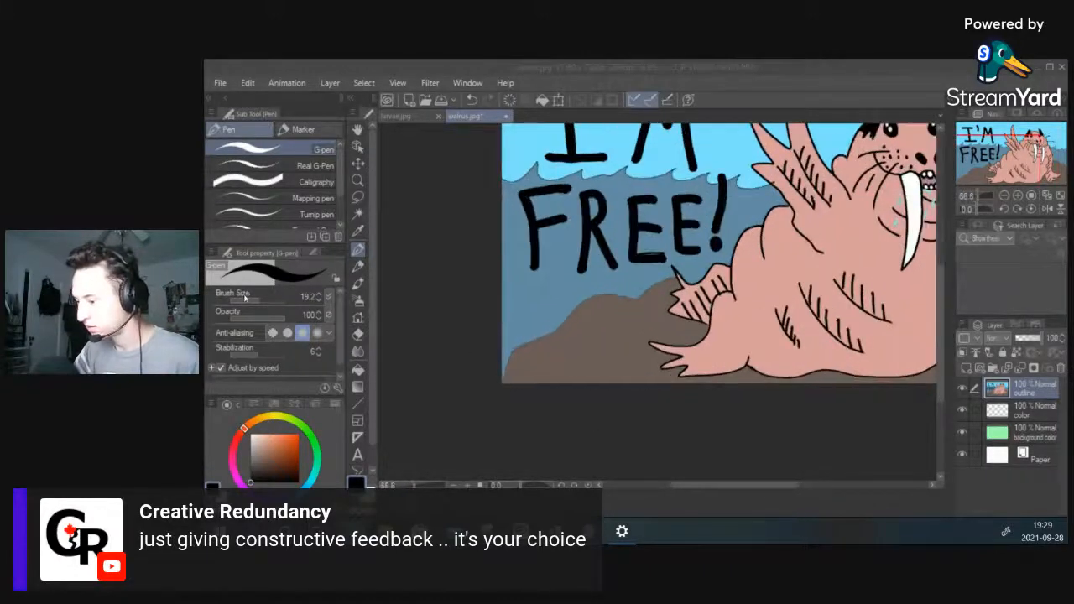
pyautogui.click(246, 300)
pyautogui.moveTo(248, 302); pyautogui.dragTo(256, 300)
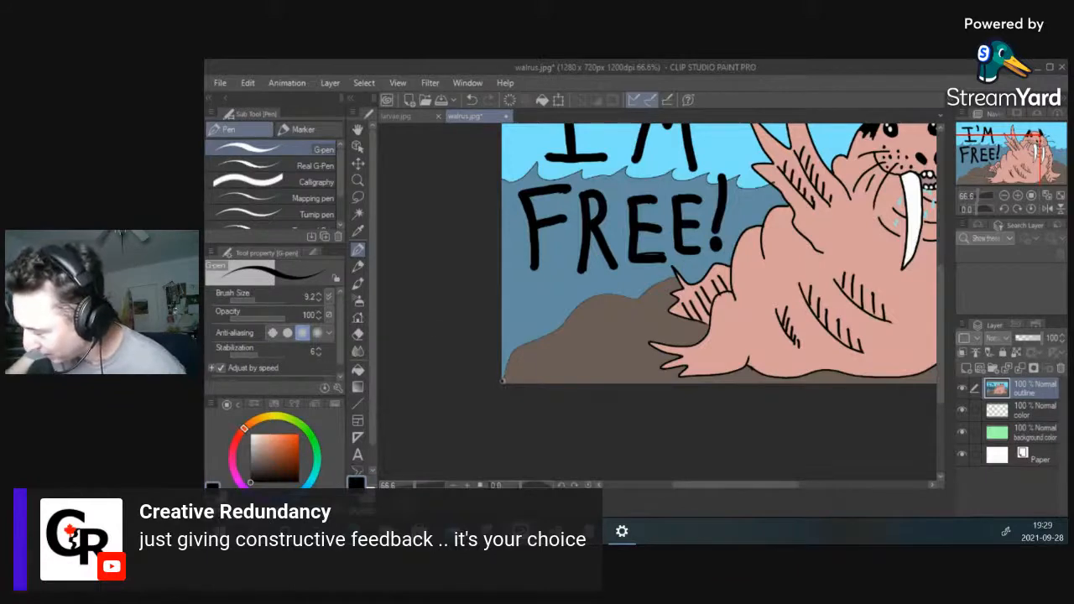
pyautogui.moveTo(503, 382)
pyautogui.mouseDown()
pyautogui.moveTo(514, 351)
pyautogui.moveTo(586, 299)
pyautogui.moveTo(680, 287)
pyautogui.mouseUp()
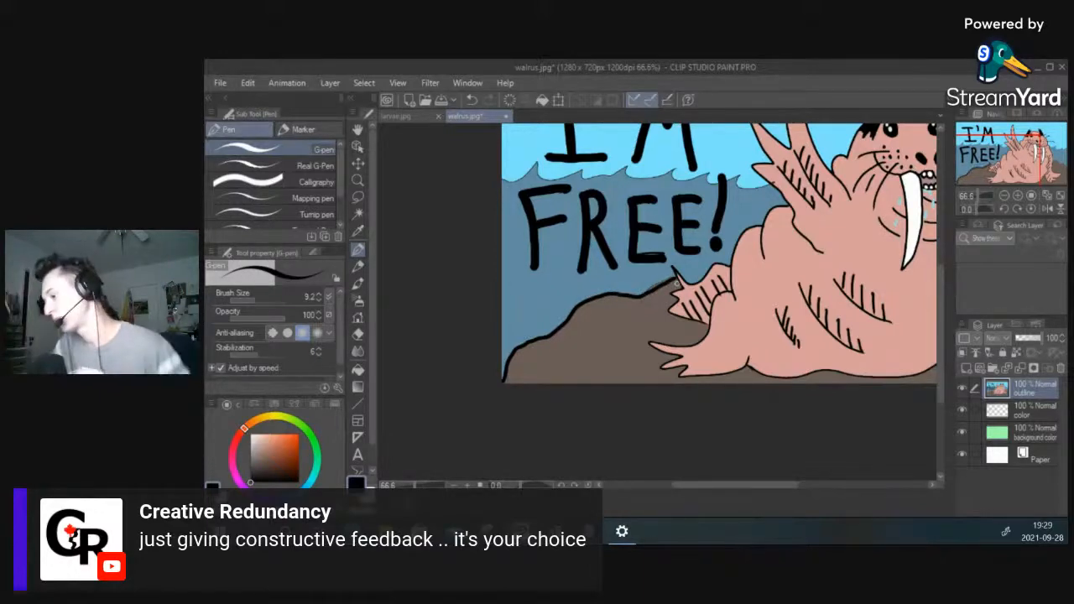
pyautogui.hotkey('ctrl', 'z')
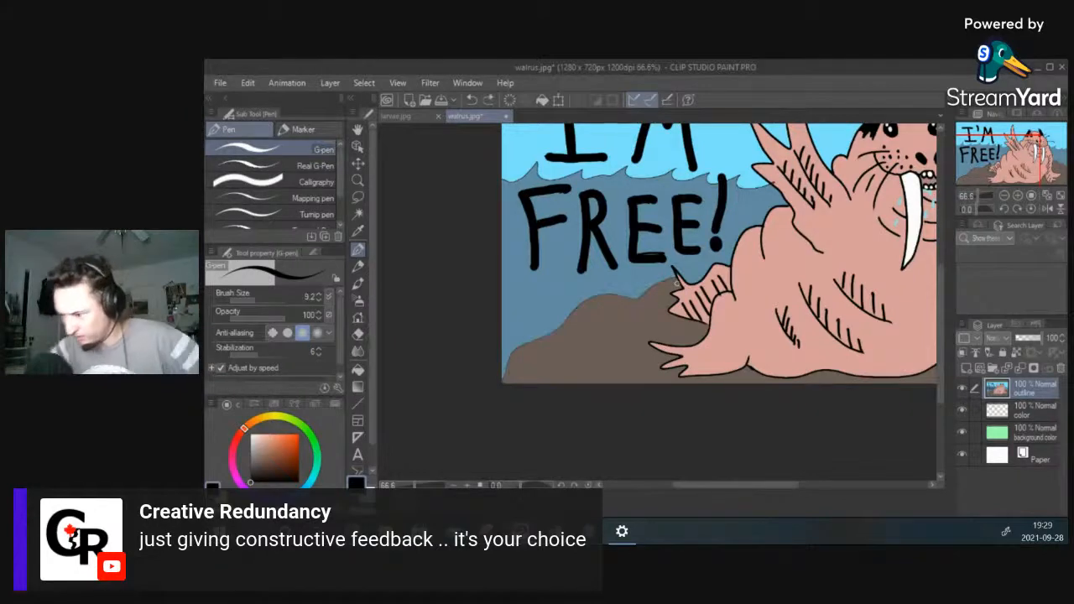
# Step: Outline the rock's upper edge below the "FREE!" lettering with a thin black G-pen line at brush size 3.9
pyautogui.moveTo(257, 297)
pyautogui.mouseDown()
pyautogui.moveTo(247, 295)
pyautogui.moveTo(257, 296)
pyautogui.mouseUp()
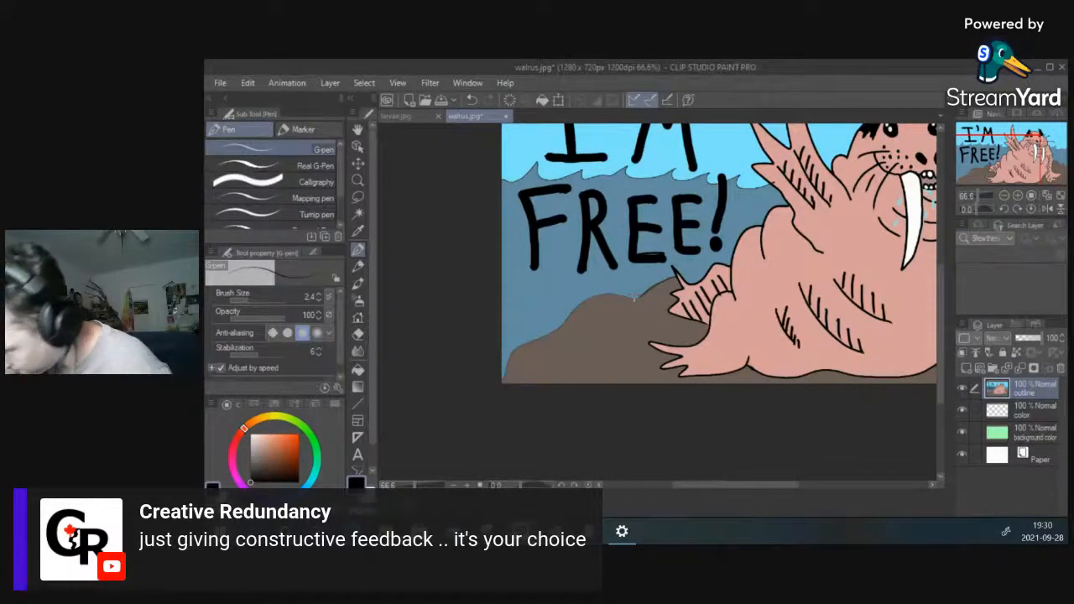
pyautogui.click(250, 301)
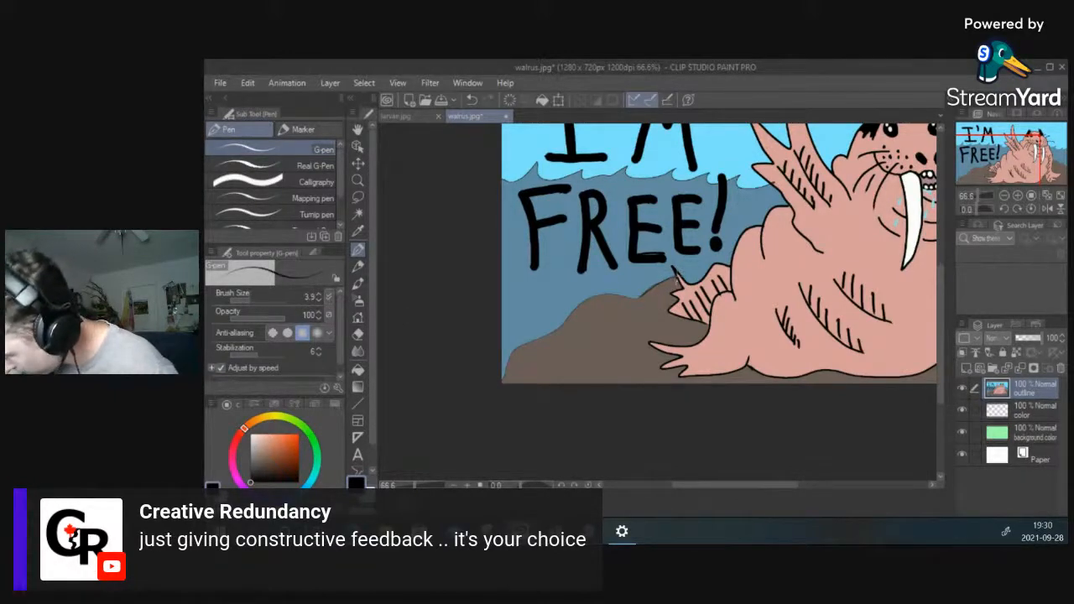
pyautogui.moveTo(671, 281)
pyautogui.mouseDown()
pyautogui.moveTo(583, 306)
pyautogui.moveTo(502, 381)
pyautogui.mouseUp()
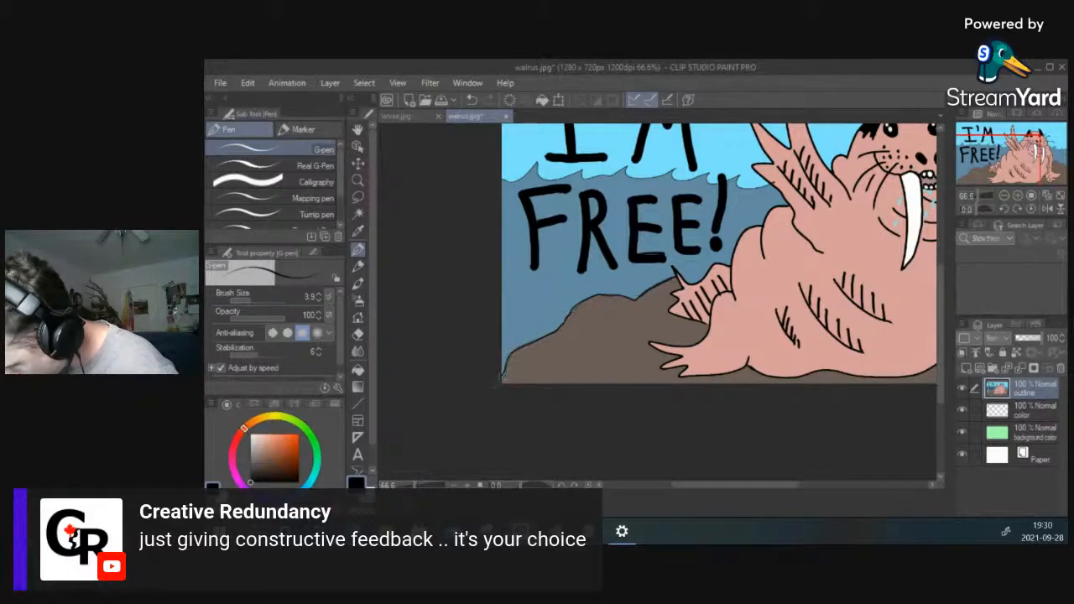
pyautogui.scroll(-2, 747, 371)
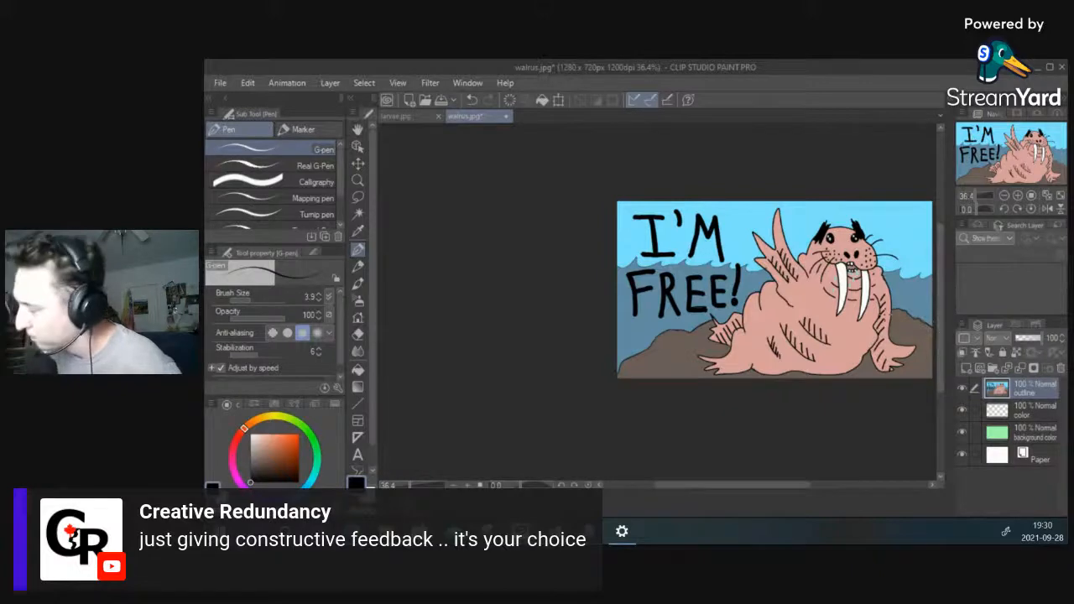
# Step: Thicken the outlines of the walrus's two hind flippers with black G-pen strokes at brush size 13.3
pyautogui.scroll(4, 813, 323)
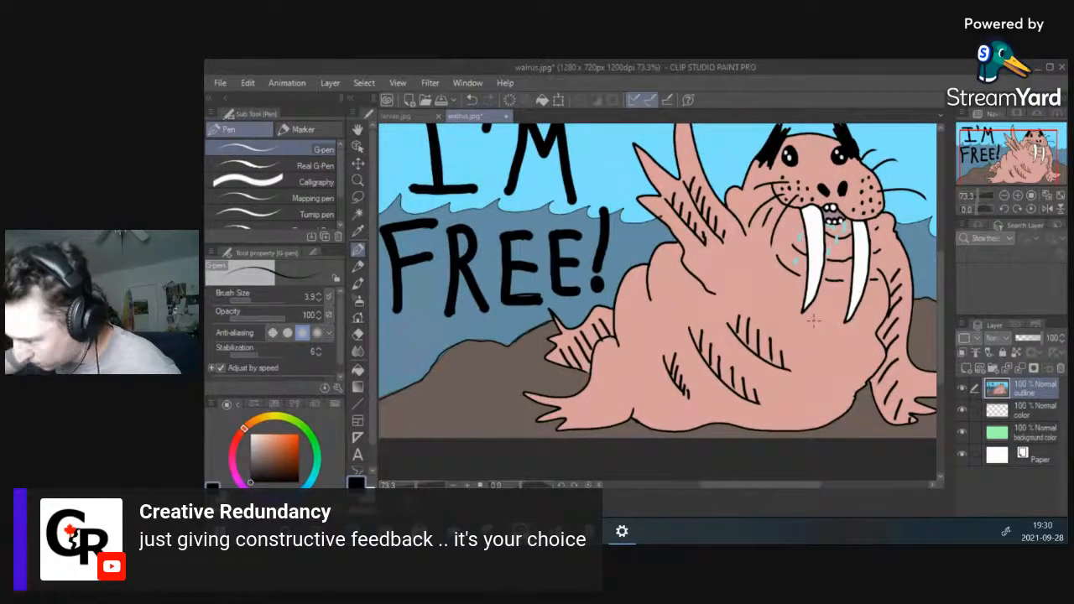
pyautogui.click(256, 300)
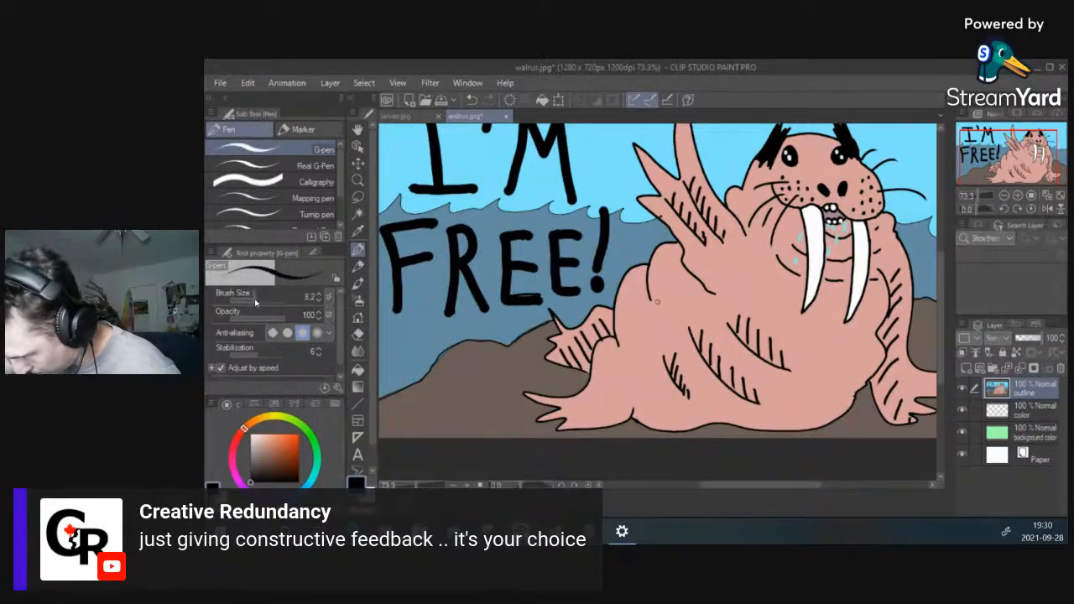
pyautogui.click(258, 299)
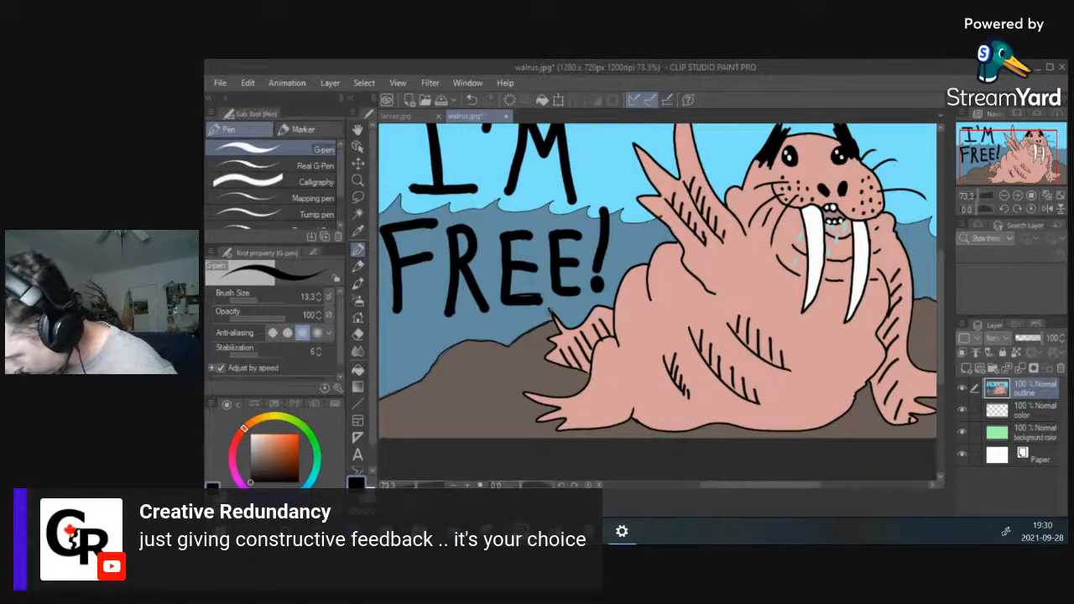
pyautogui.moveTo(550, 311)
pyautogui.mouseDown()
pyautogui.moveTo(560, 334)
pyautogui.moveTo(548, 356)
pyautogui.moveTo(592, 376)
pyautogui.mouseUp()
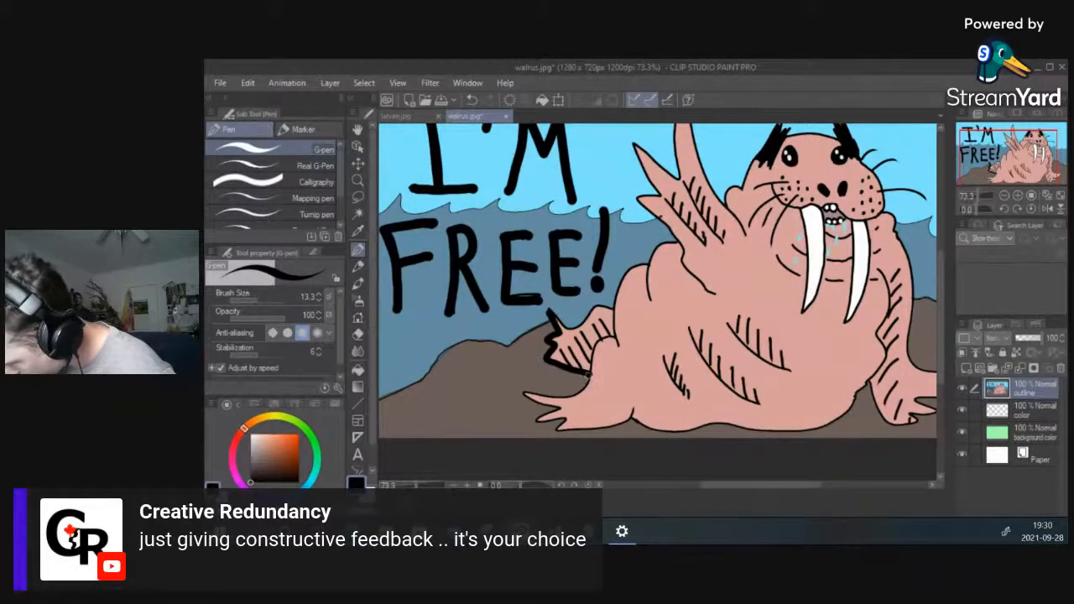
pyautogui.moveTo(575, 391)
pyautogui.mouseDown()
pyautogui.moveTo(523, 394)
pyautogui.moveTo(554, 408)
pyautogui.moveTo(537, 418)
pyautogui.moveTo(562, 420)
pyautogui.moveTo(557, 429)
pyautogui.moveTo(635, 411)
pyautogui.mouseUp()
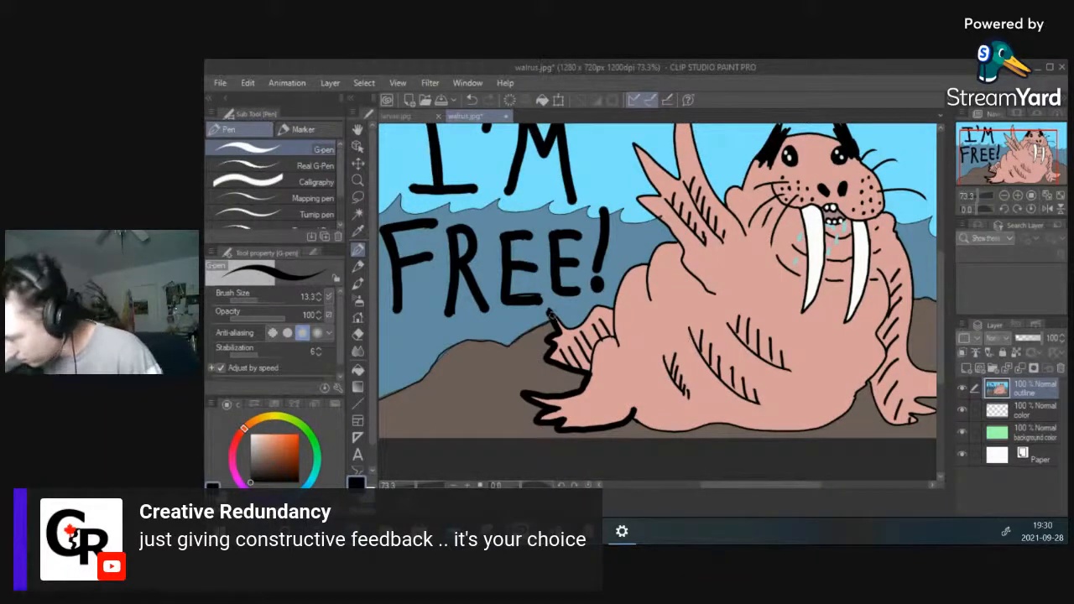
pyautogui.moveTo(550, 313)
pyautogui.mouseDown()
pyautogui.moveTo(583, 326)
pyautogui.moveTo(603, 307)
pyautogui.moveTo(621, 316)
pyautogui.mouseUp()
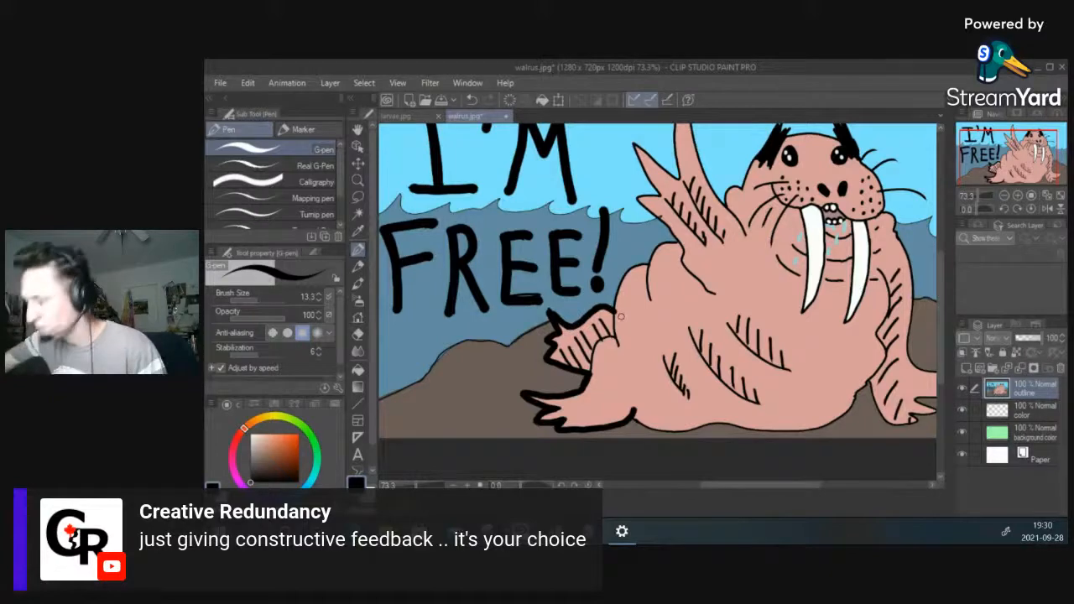
pyautogui.moveTo(591, 376)
pyautogui.mouseDown()
pyautogui.moveTo(601, 339)
pyautogui.moveTo(618, 334)
pyautogui.moveTo(622, 346)
pyautogui.mouseUp()
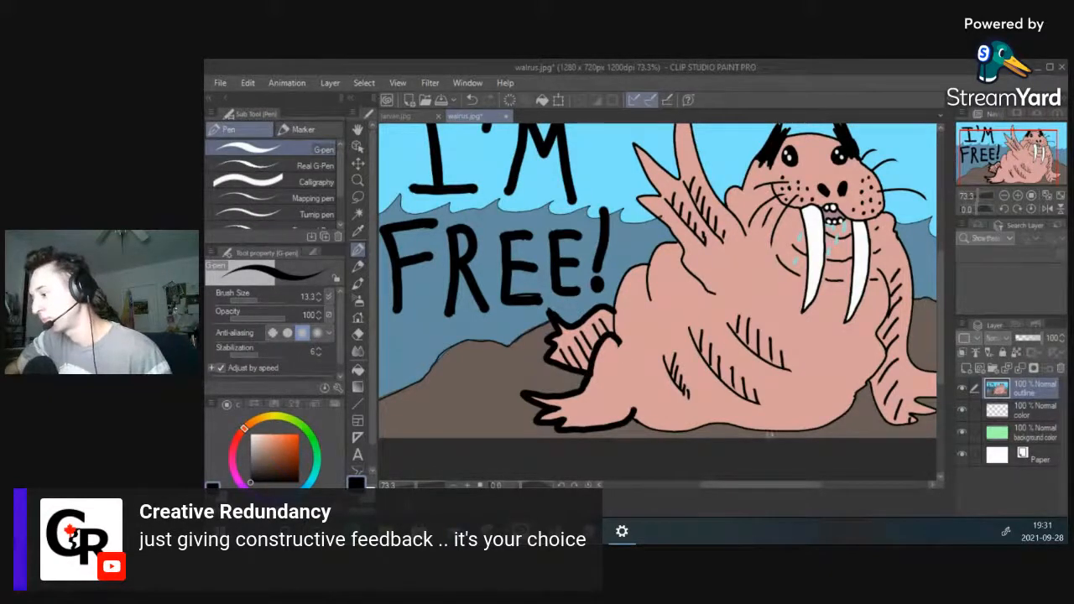
# Step: Thicken the outlines of the walrus's belly, back, raised flipper, head and supporting front flipper with black strokes
pyautogui.scroll(-2, 765, 374)
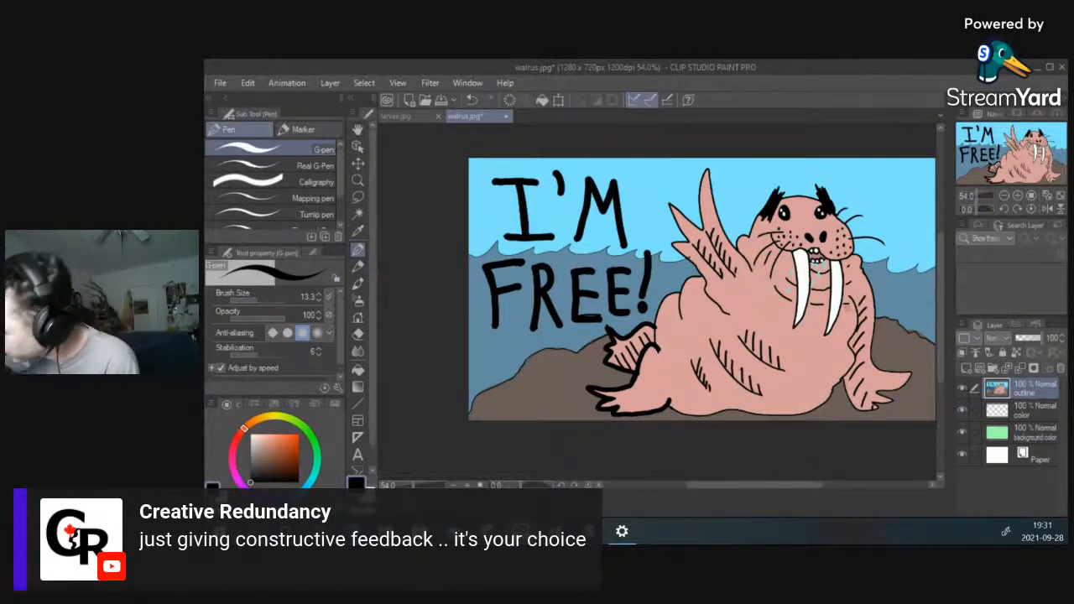
pyautogui.moveTo(854, 304)
pyautogui.mouseDown()
pyautogui.moveTo(846, 374)
pyautogui.moveTo(813, 409)
pyautogui.moveTo(700, 415)
pyautogui.moveTo(663, 403)
pyautogui.mouseUp()
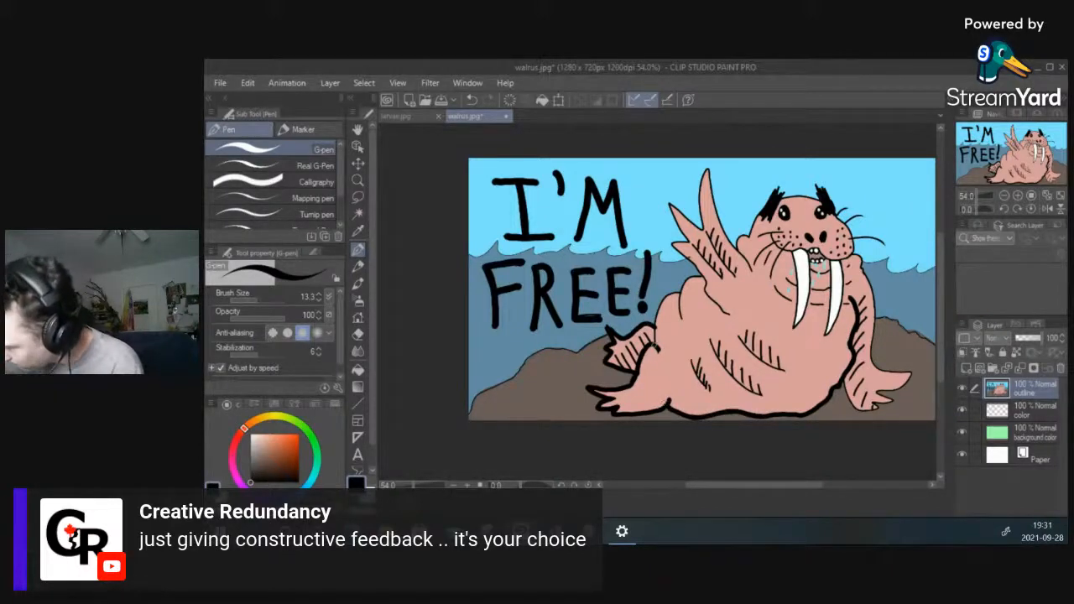
pyautogui.moveTo(655, 349)
pyautogui.mouseDown()
pyautogui.moveTo(670, 293)
pyautogui.moveTo(703, 275)
pyautogui.mouseUp()
pyautogui.moveTo(727, 315)
pyautogui.mouseDown()
pyautogui.moveTo(675, 252)
pyautogui.moveTo(670, 201)
pyautogui.mouseUp()
pyautogui.moveTo(703, 229)
pyautogui.mouseDown()
pyautogui.moveTo(685, 213)
pyautogui.moveTo(706, 164)
pyautogui.mouseUp()
pyautogui.moveTo(713, 198)
pyautogui.mouseDown()
pyautogui.moveTo(753, 274)
pyautogui.moveTo(740, 242)
pyautogui.moveTo(762, 212)
pyautogui.moveTo(796, 196)
pyautogui.moveTo(823, 202)
pyautogui.moveTo(842, 223)
pyautogui.moveTo(851, 258)
pyautogui.moveTo(784, 251)
pyautogui.moveTo(764, 231)
pyautogui.mouseUp()
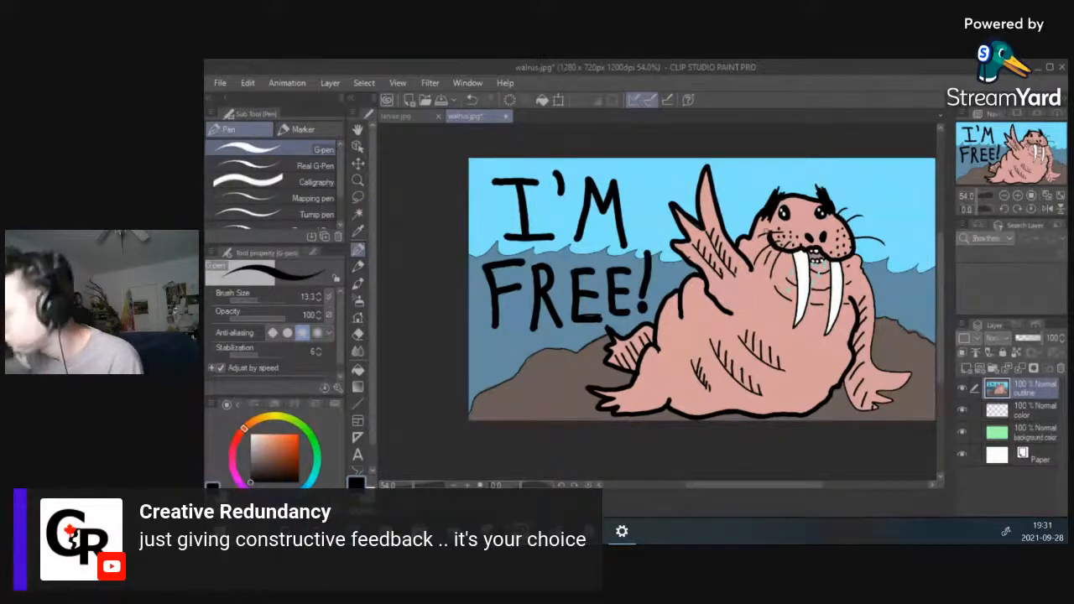
pyautogui.moveTo(851, 253)
pyautogui.mouseDown()
pyautogui.moveTo(873, 286)
pyautogui.moveTo(880, 373)
pyautogui.moveTo(913, 374)
pyautogui.moveTo(876, 395)
pyautogui.moveTo(890, 401)
pyautogui.moveTo(862, 409)
pyautogui.moveTo(842, 383)
pyautogui.mouseUp()
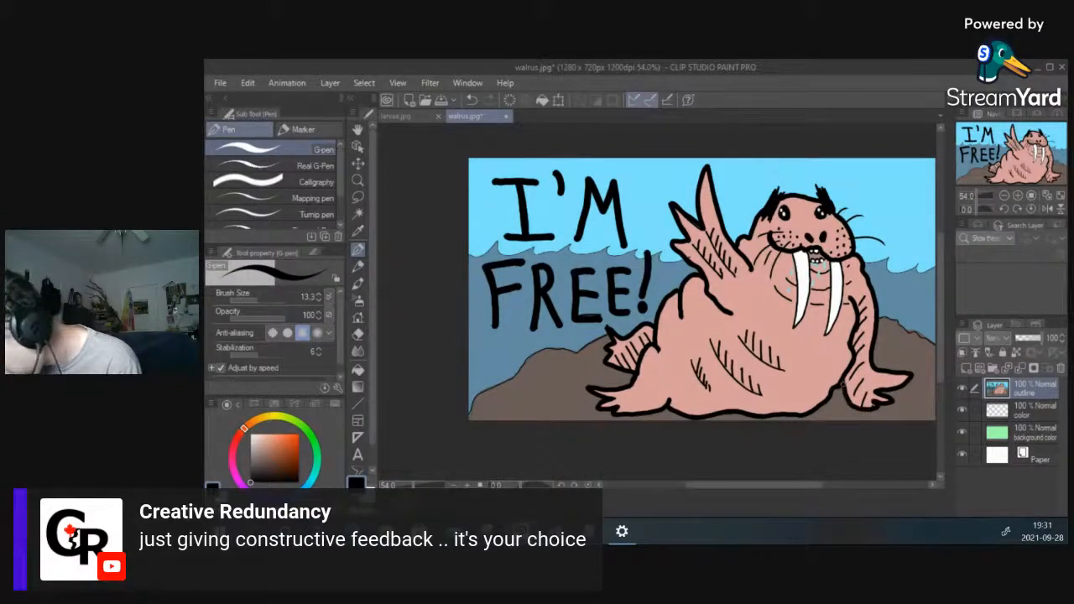
# Step: Thicken the outlines of both tusks with black G-pen strokes
pyautogui.scroll(-5, 811, 364)
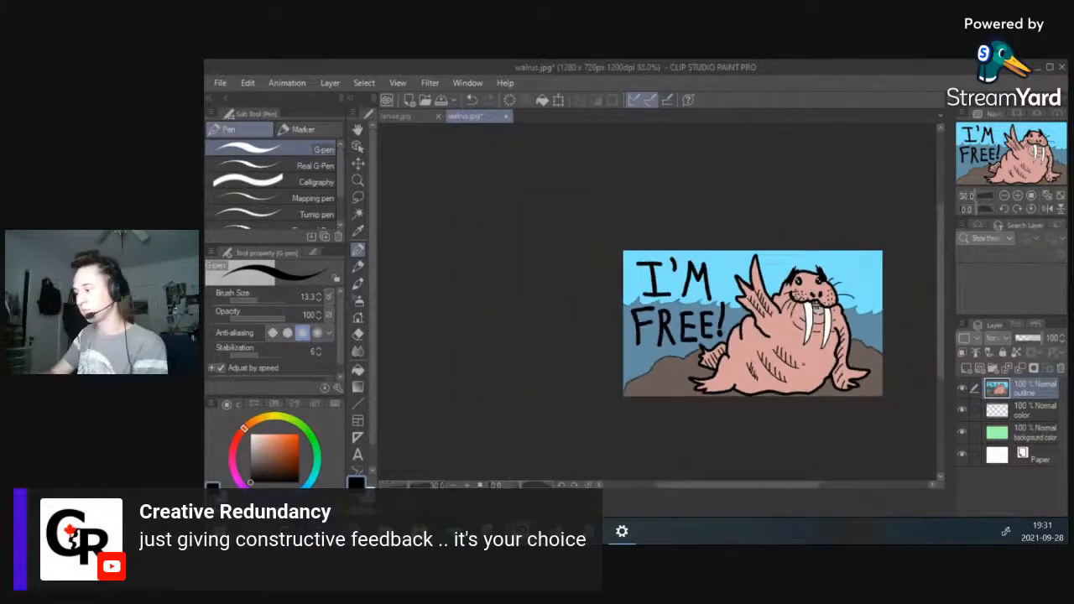
pyautogui.scroll(-2, 793, 356)
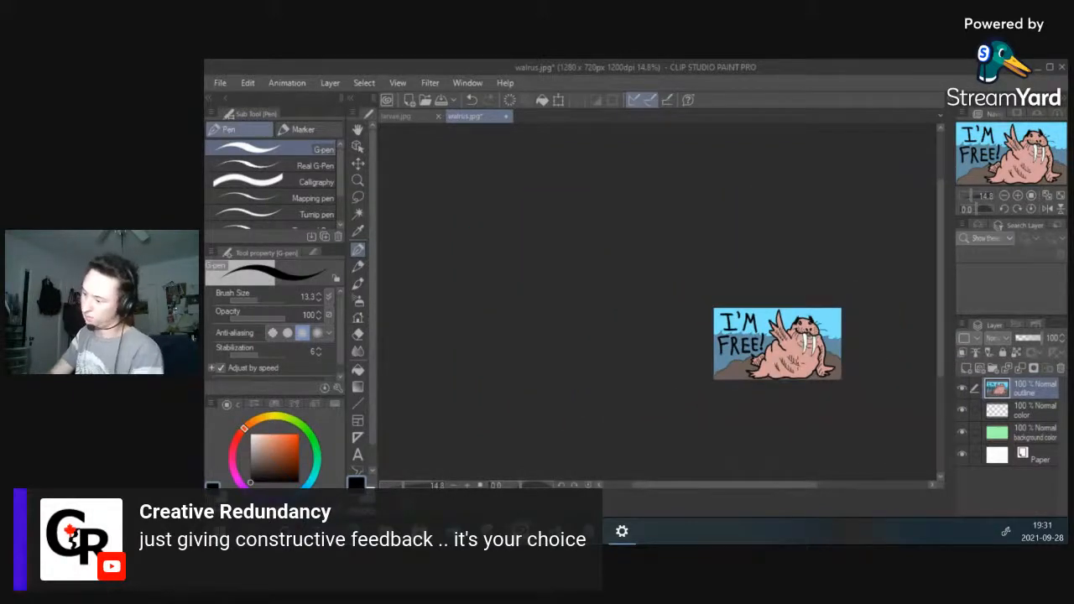
pyautogui.scroll(1, 794, 361)
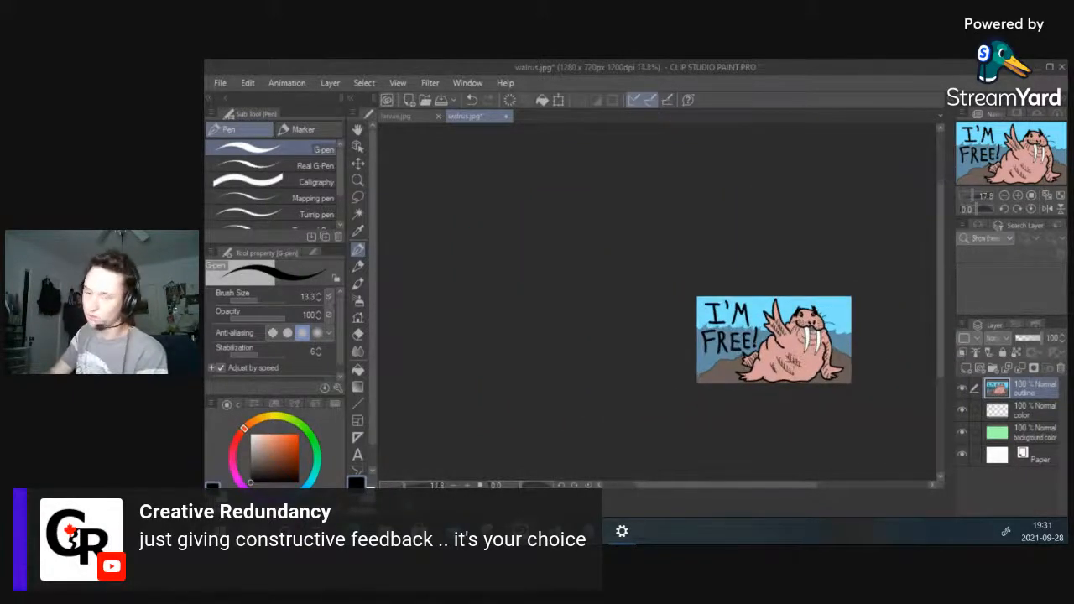
pyautogui.scroll(3, 773, 349)
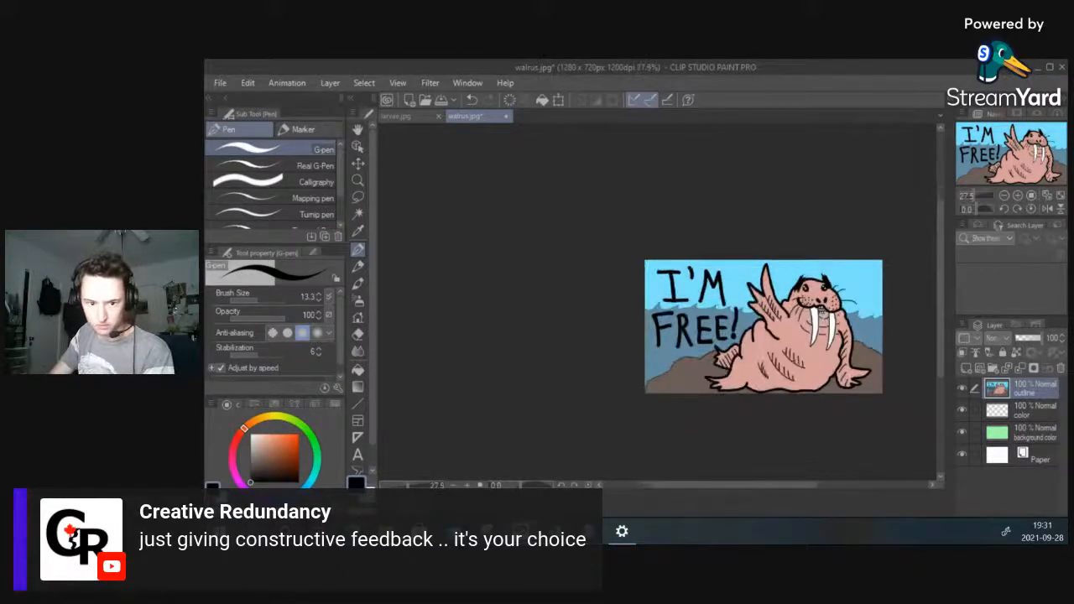
pyautogui.scroll(3, 786, 284)
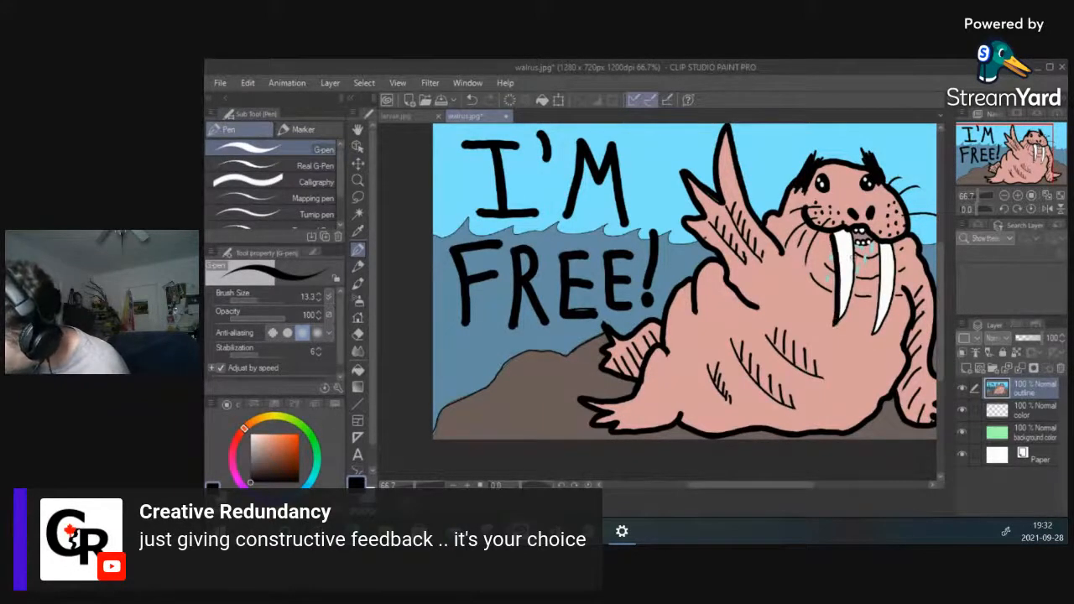
pyautogui.moveTo(854, 243)
pyautogui.mouseDown()
pyautogui.moveTo(852, 304)
pyautogui.moveTo(838, 324)
pyautogui.mouseUp()
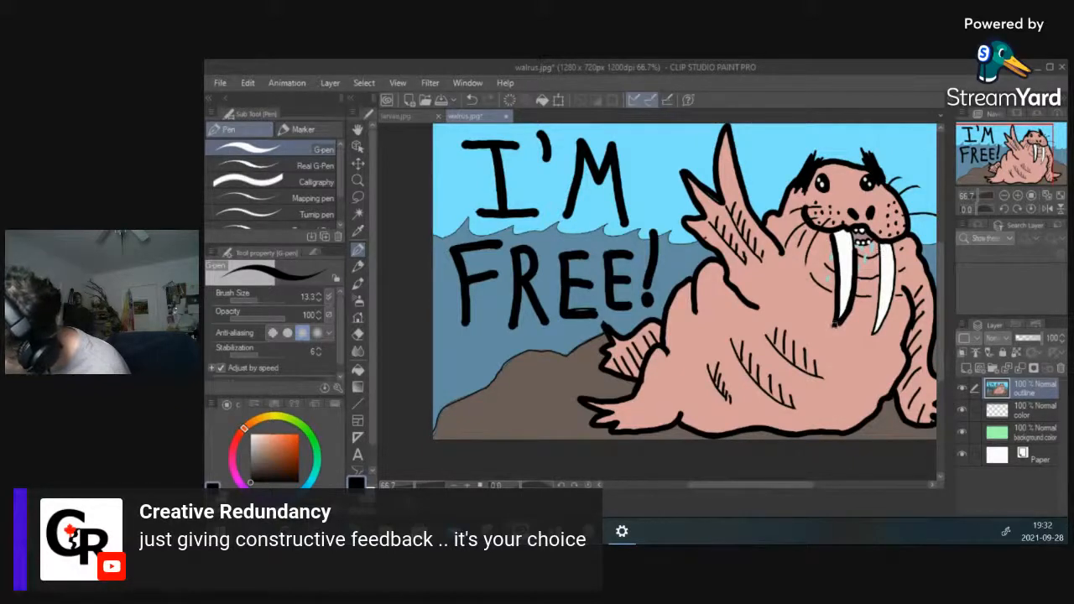
pyautogui.moveTo(878, 242)
pyautogui.mouseDown()
pyautogui.moveTo(873, 339)
pyautogui.moveTo(888, 310)
pyautogui.moveTo(894, 238)
pyautogui.mouseUp()
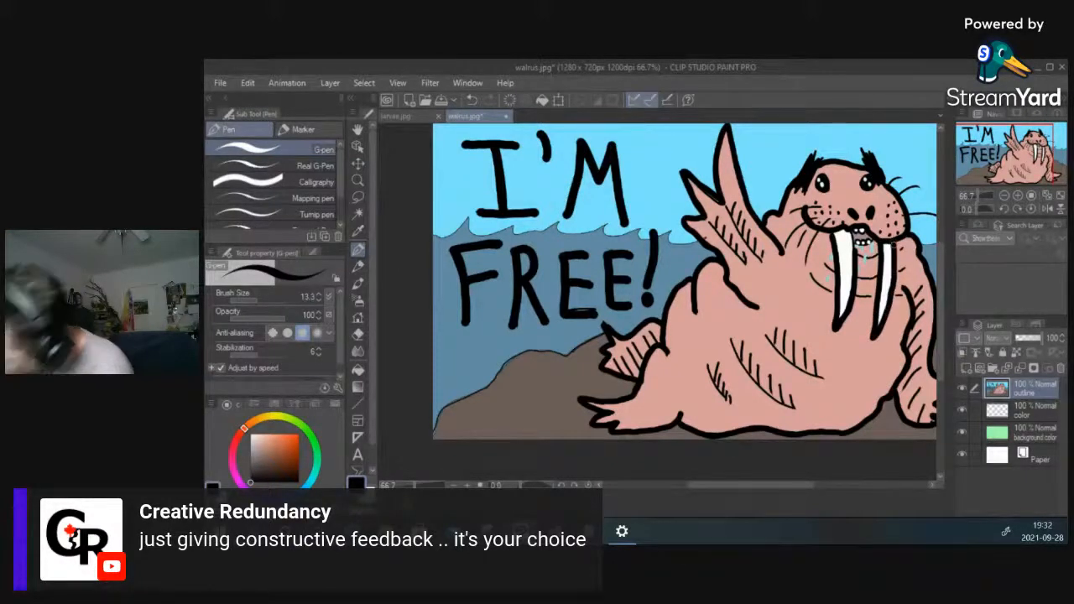
# Step: Thicken the curved crease lines on the walrus's belly with black G-pen strokes
pyautogui.scroll(-2, 815, 227)
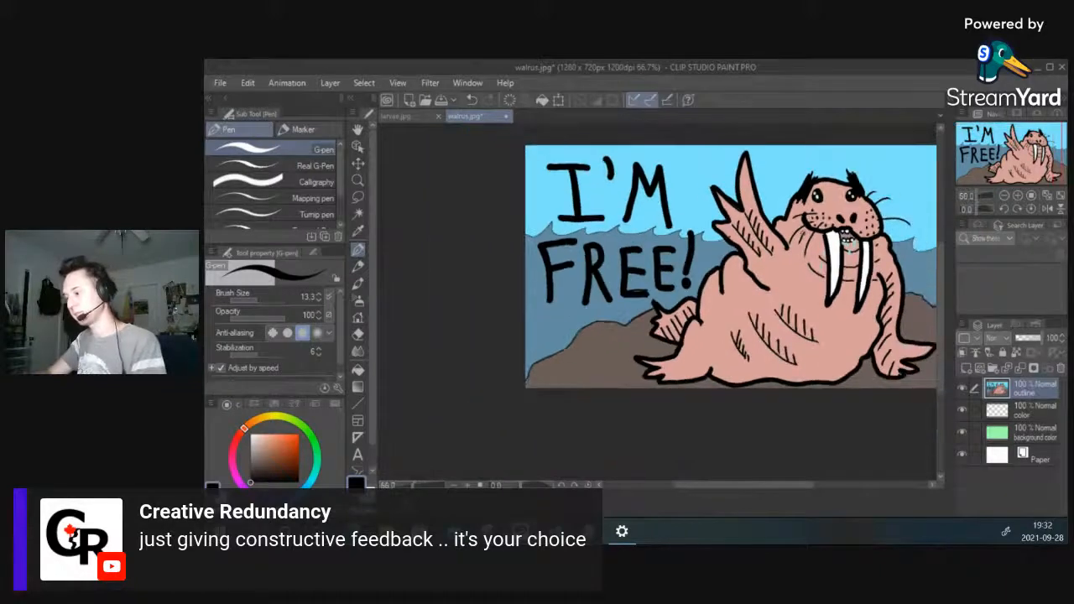
pyautogui.scroll(-1, 794, 229)
pyautogui.scroll(2, 793, 228)
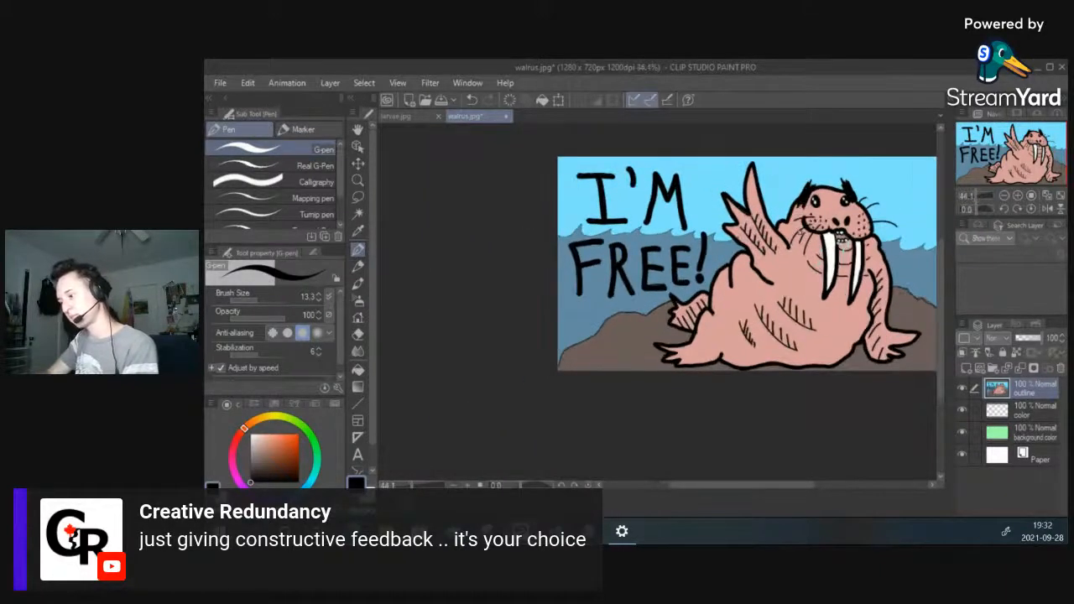
pyautogui.scroll(-1, 793, 229)
pyautogui.scroll(-1, 739, 267)
pyautogui.scroll(2, 738, 267)
pyautogui.scroll(-1, 739, 266)
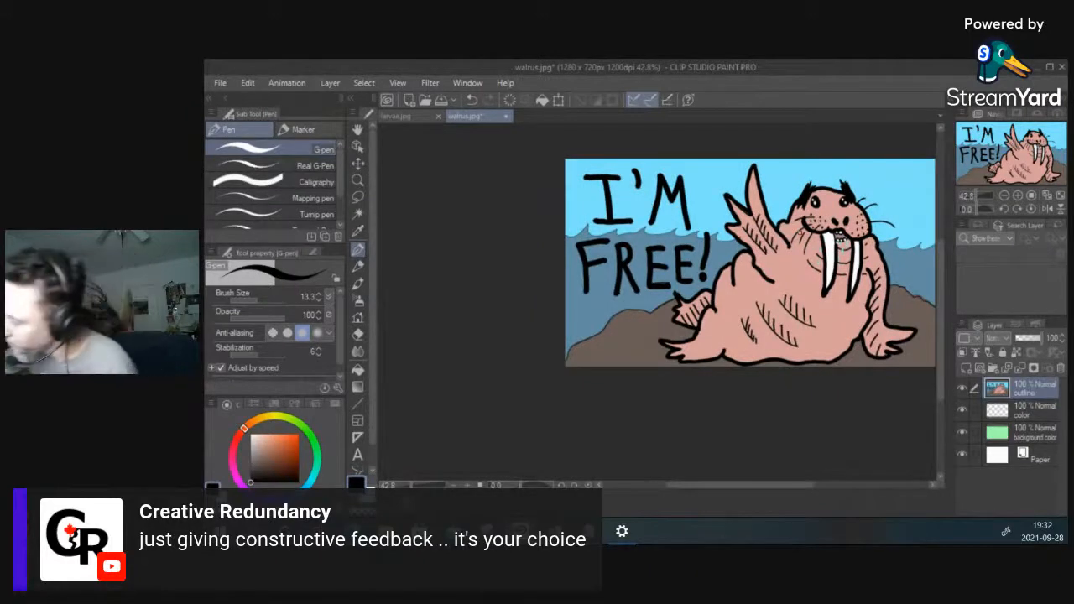
pyautogui.moveTo(775, 297)
pyautogui.mouseDown()
pyautogui.moveTo(819, 331)
pyautogui.moveTo(759, 314)
pyautogui.moveTo(797, 348)
pyautogui.mouseUp()
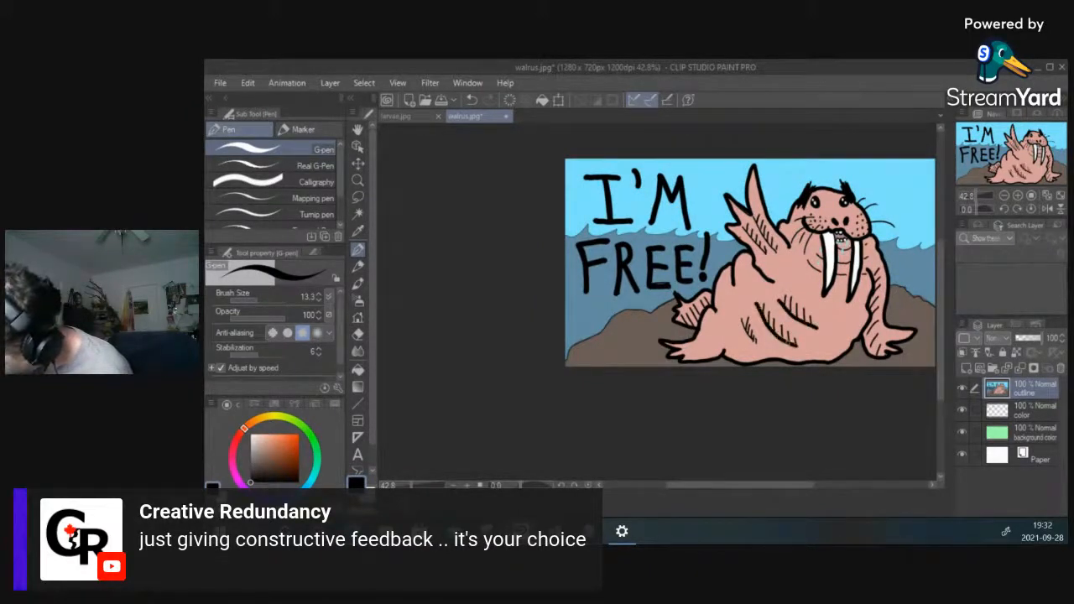
pyautogui.moveTo(740, 319); pyautogui.dragTo(759, 348)
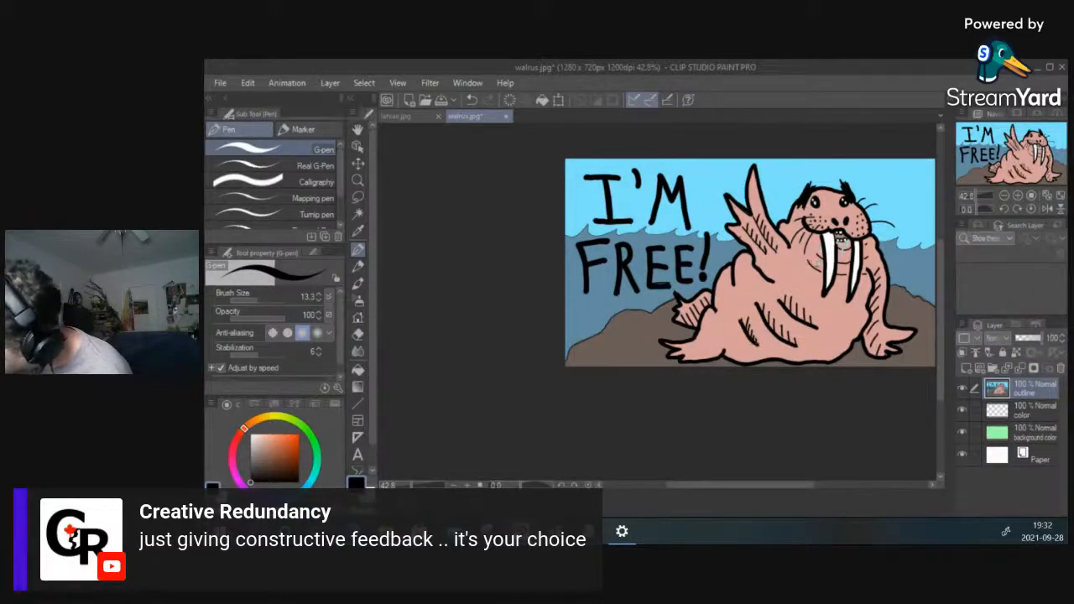
# Step: Thicken the crease lines on the walrus's chest around the tusks with black G-pen strokes
pyautogui.moveTo(808, 260); pyautogui.dragTo(823, 274)
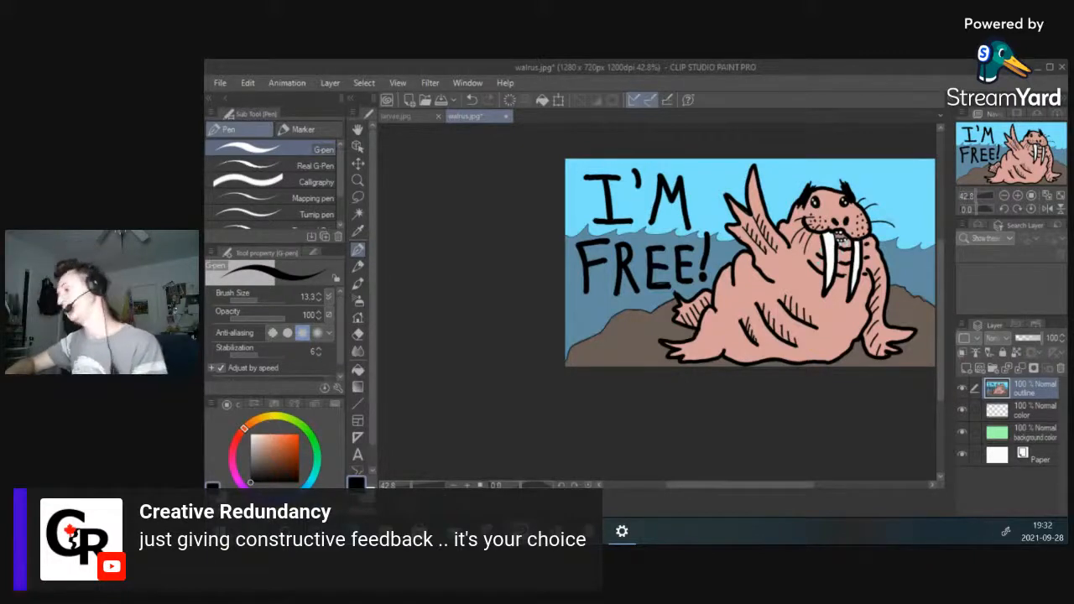
# Step: Examine the whole walrus illustration at thumbnail size and at a larger size to judge the lettering and outlines
pyautogui.scroll(-3, 837, 245)
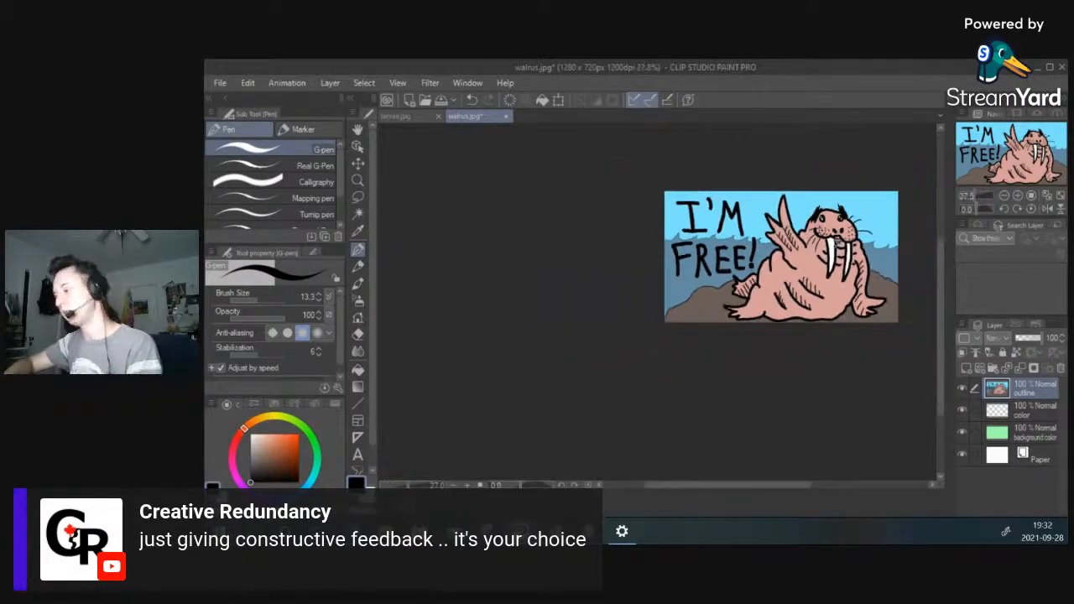
pyautogui.scroll(1, 801, 293)
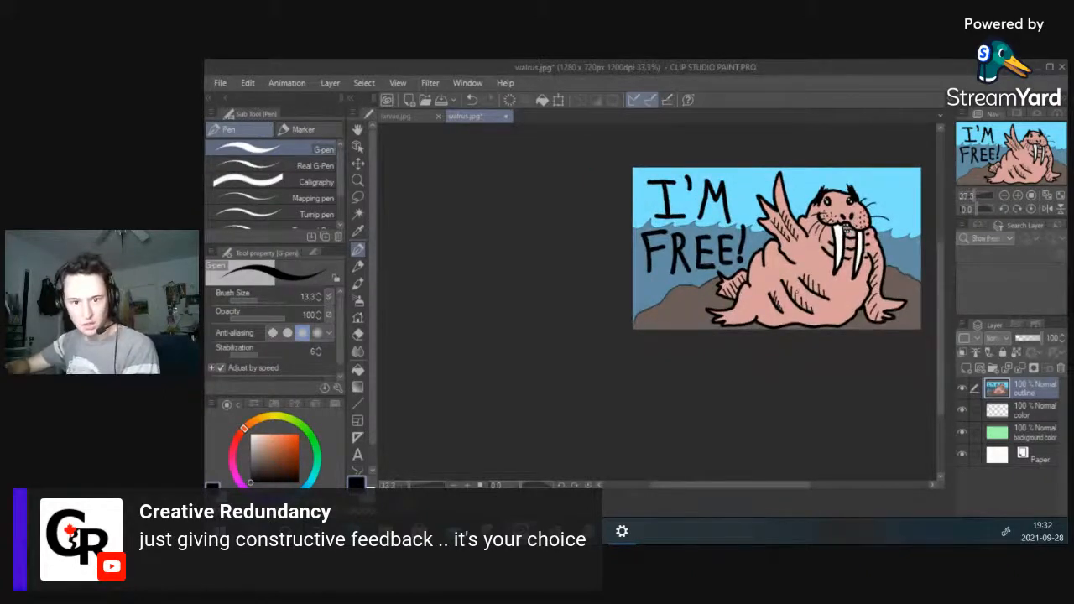
pyautogui.scroll(-1, 807, 295)
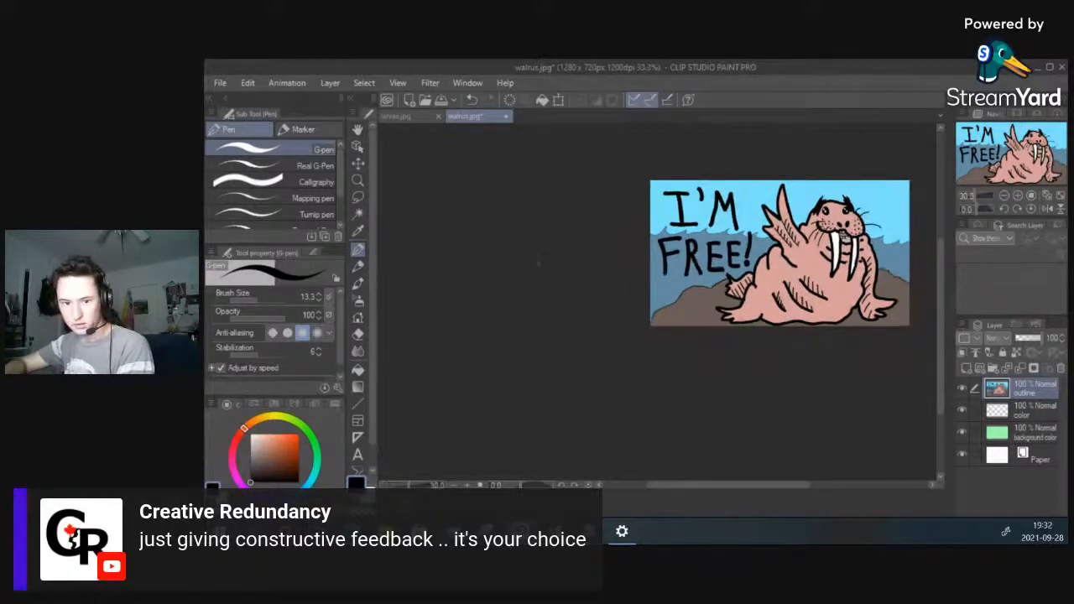
pyautogui.scroll(-1, 540, 261)
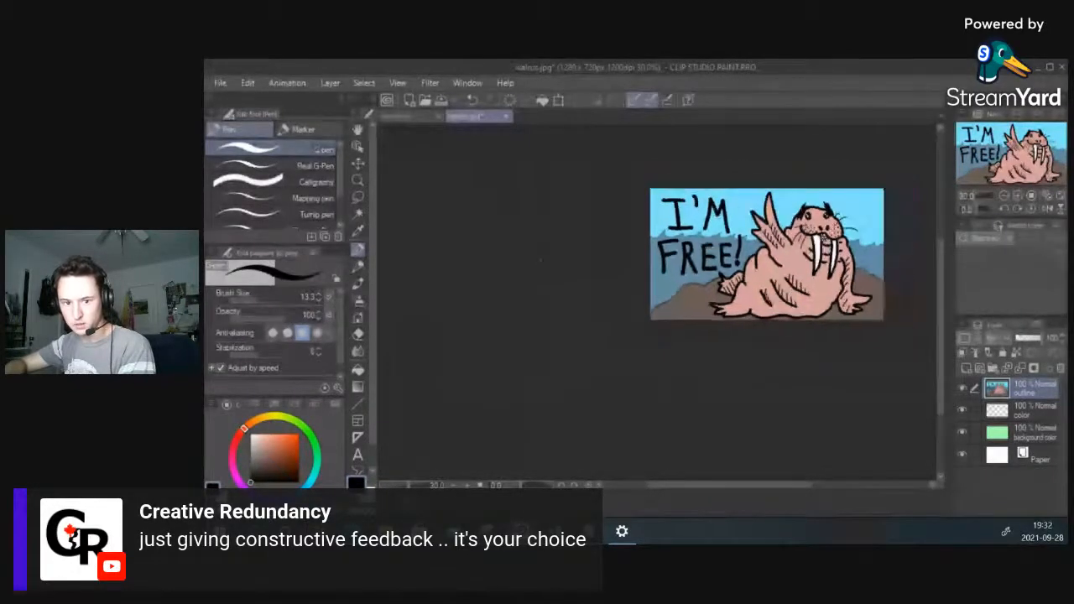
pyautogui.scroll(-3, 540, 261)
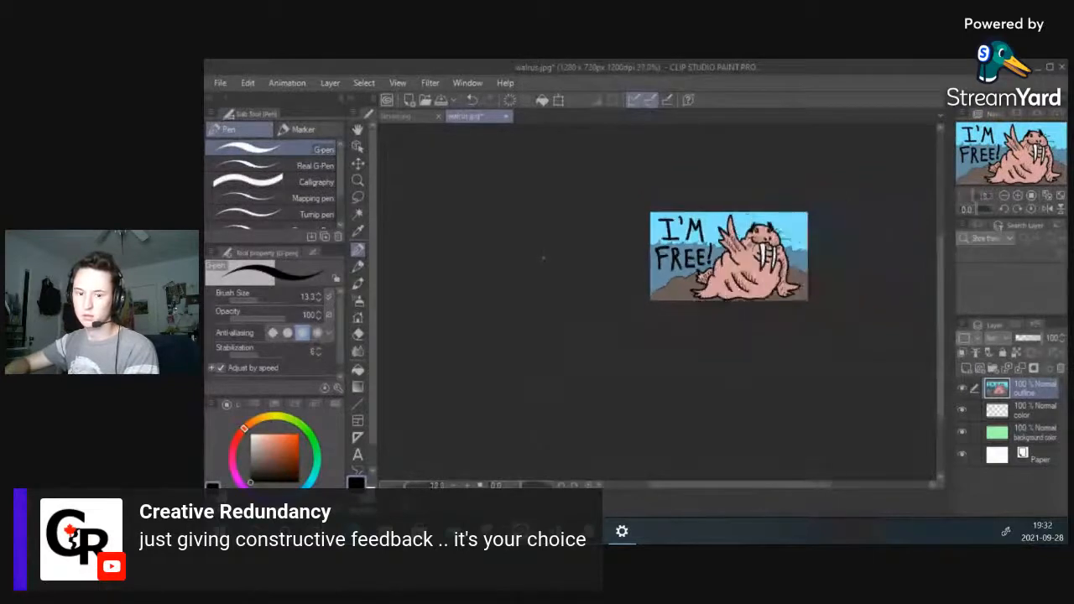
pyautogui.scroll(2, 544, 258)
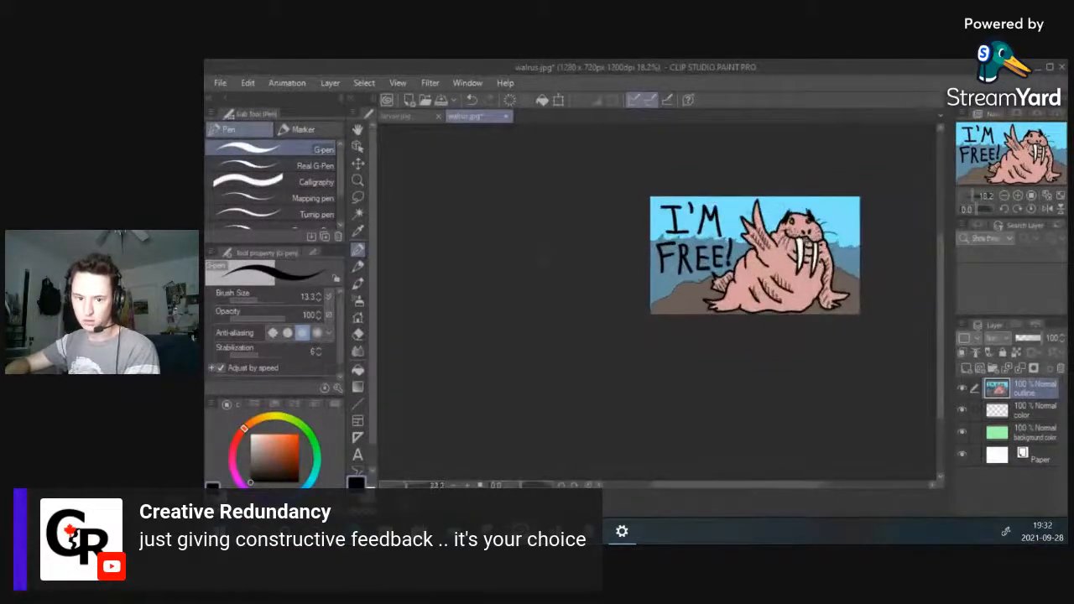
pyautogui.scroll(-3, 544, 258)
pyautogui.scroll(-2, 544, 258)
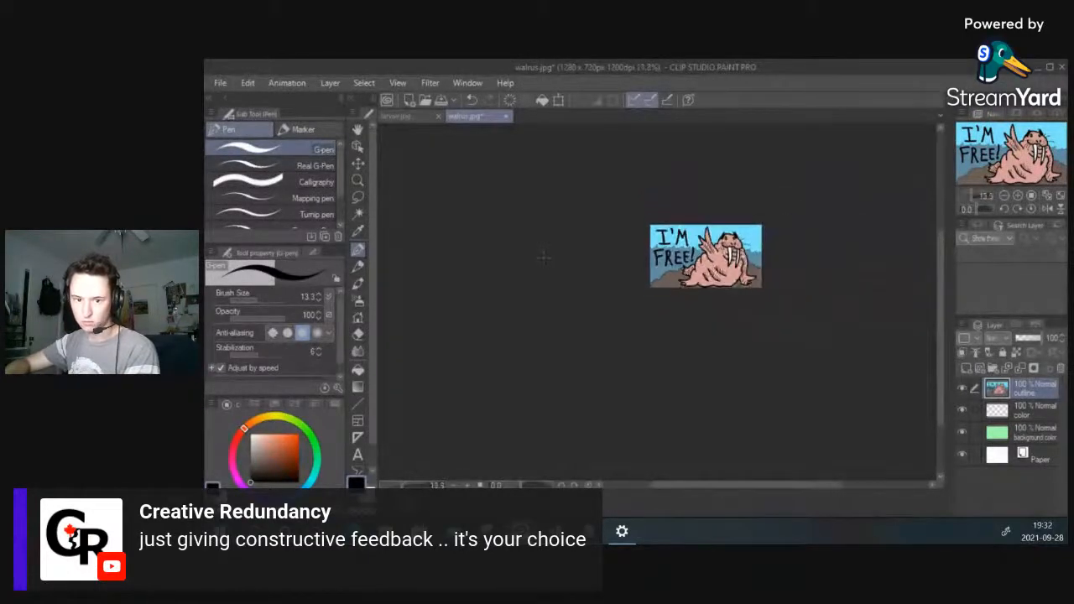
pyautogui.scroll(2, 544, 258)
pyautogui.scroll(6, 544, 258)
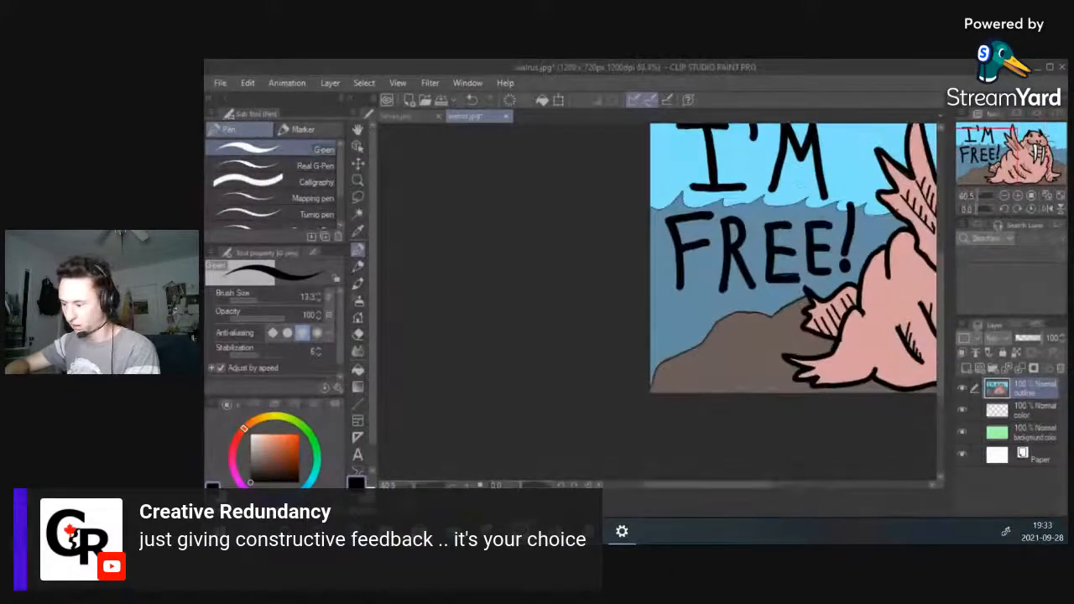
pyautogui.moveTo(714, 499); pyautogui.dragTo(762, 504)
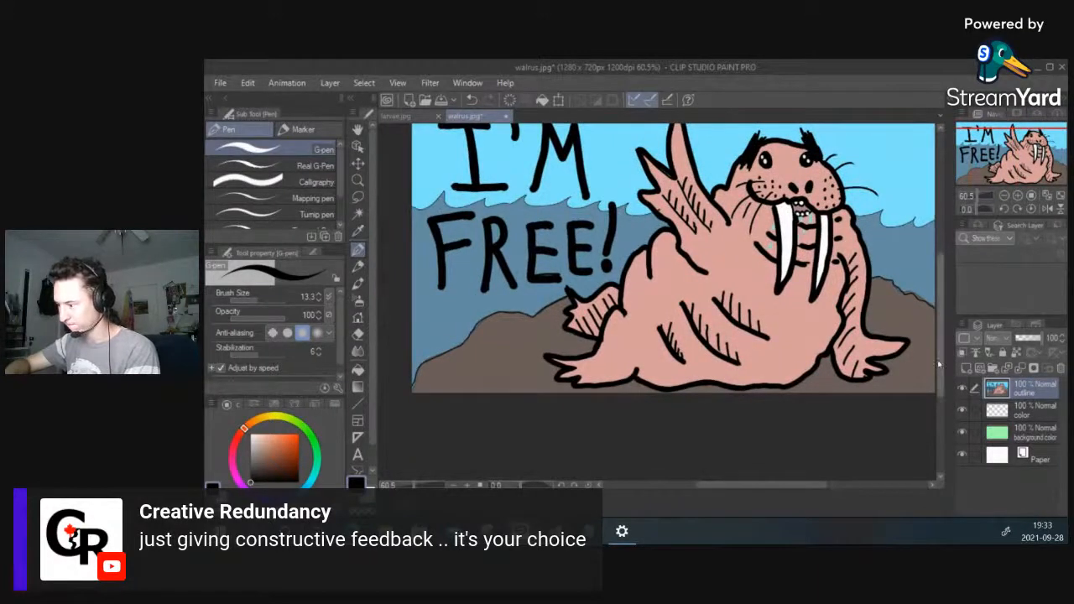
pyautogui.moveTo(941, 364); pyautogui.dragTo(943, 343)
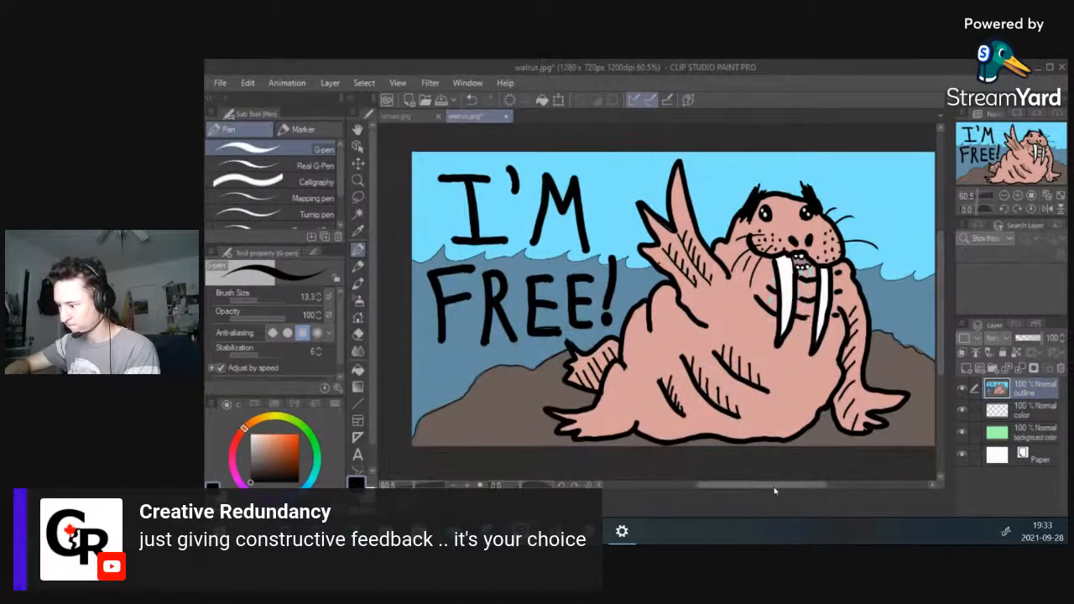
pyautogui.moveTo(773, 487)
pyautogui.mouseDown()
pyautogui.moveTo(793, 487)
pyautogui.moveTo(768, 487)
pyautogui.mouseUp()
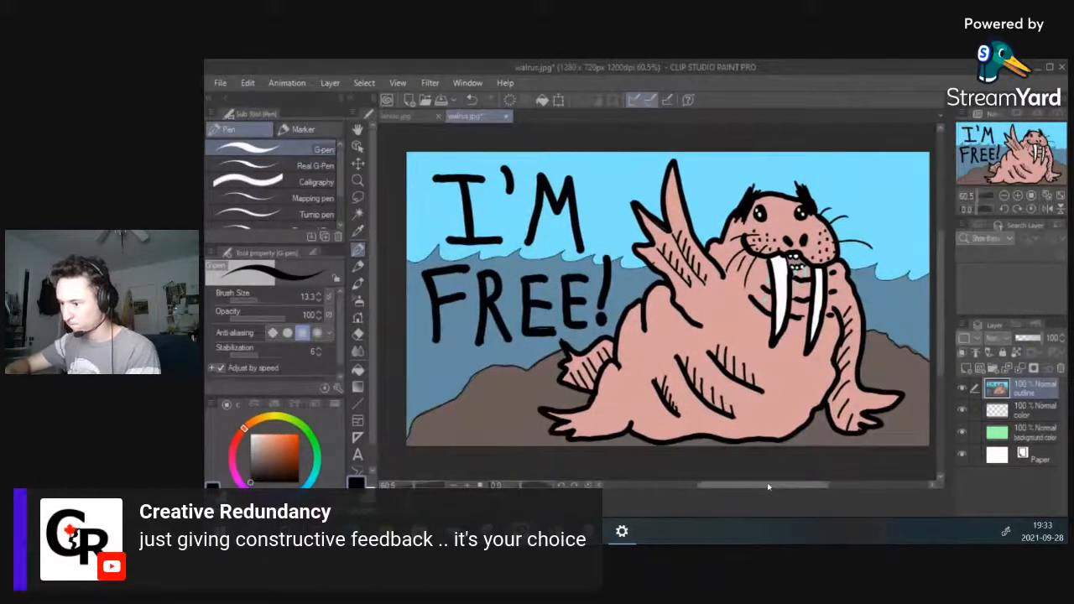
pyautogui.click(358, 334)
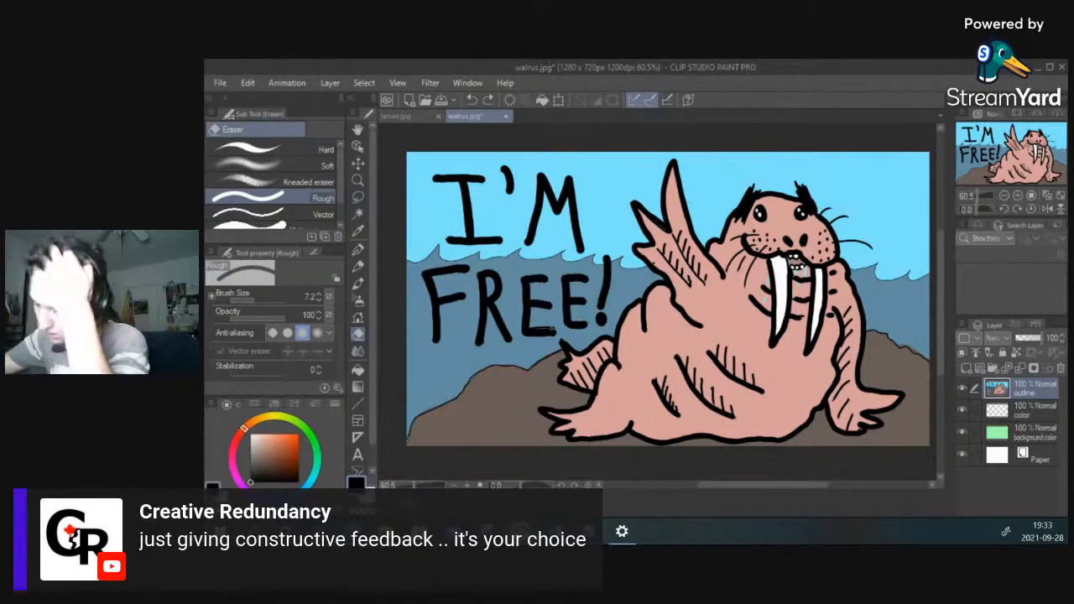
pyautogui.click(360, 252)
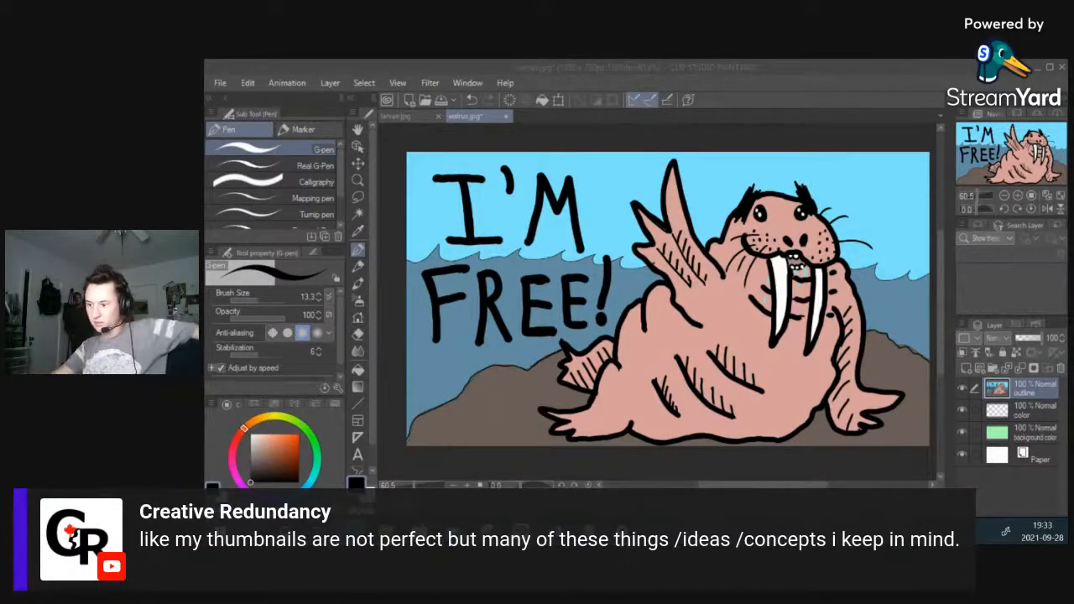
# Step: Save the illustration as a JPEG named walrus on the desktop, replacing the existing file and accepting the loss of layer information
pyautogui.click(219, 81)
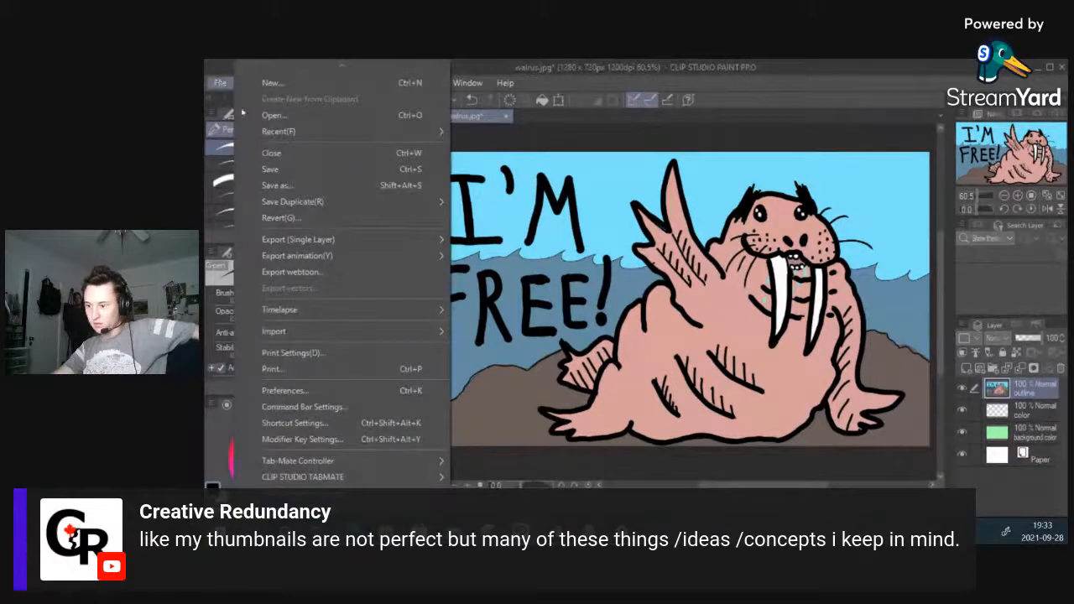
pyautogui.click(277, 169)
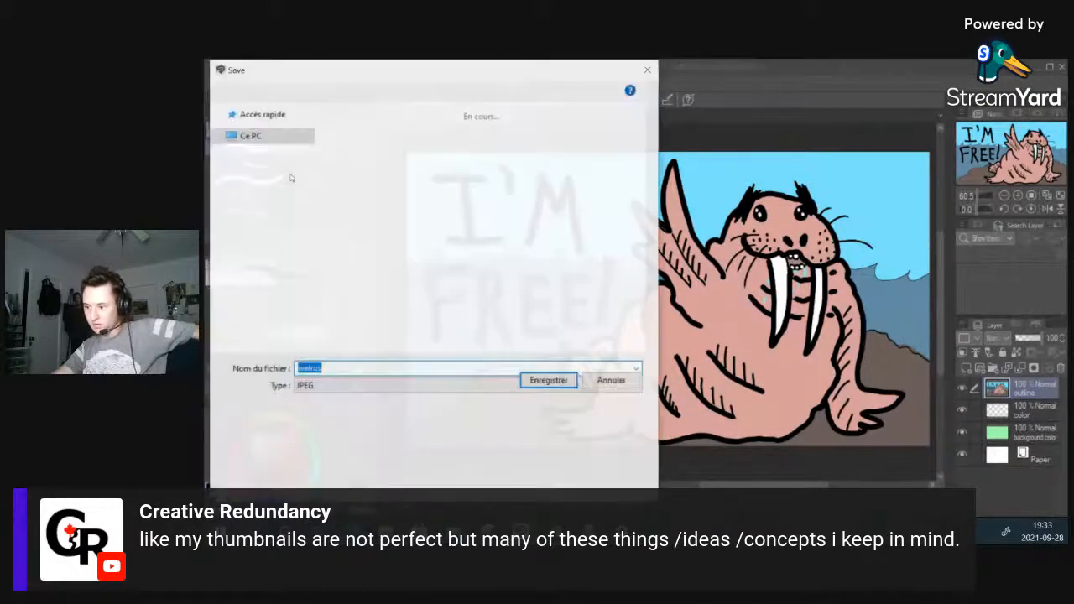
pyautogui.click(548, 486)
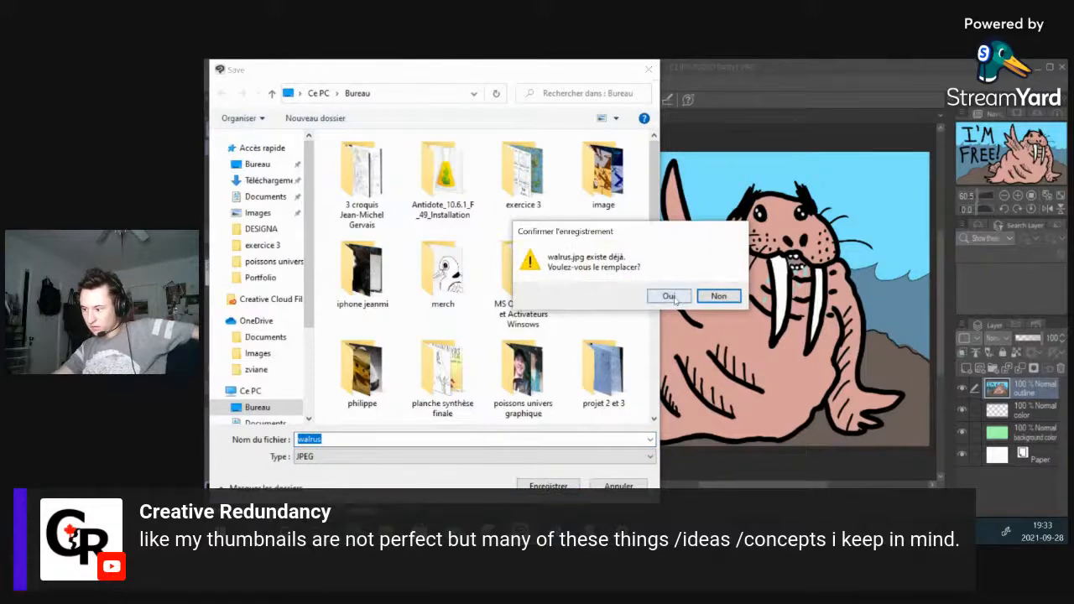
pyautogui.click(675, 299)
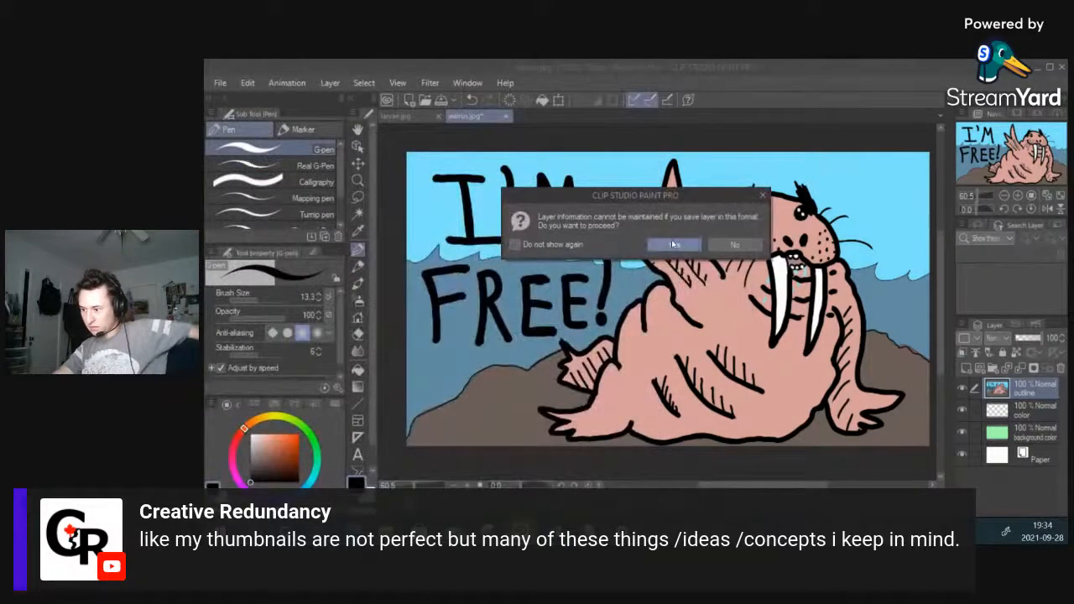
pyautogui.click(673, 244)
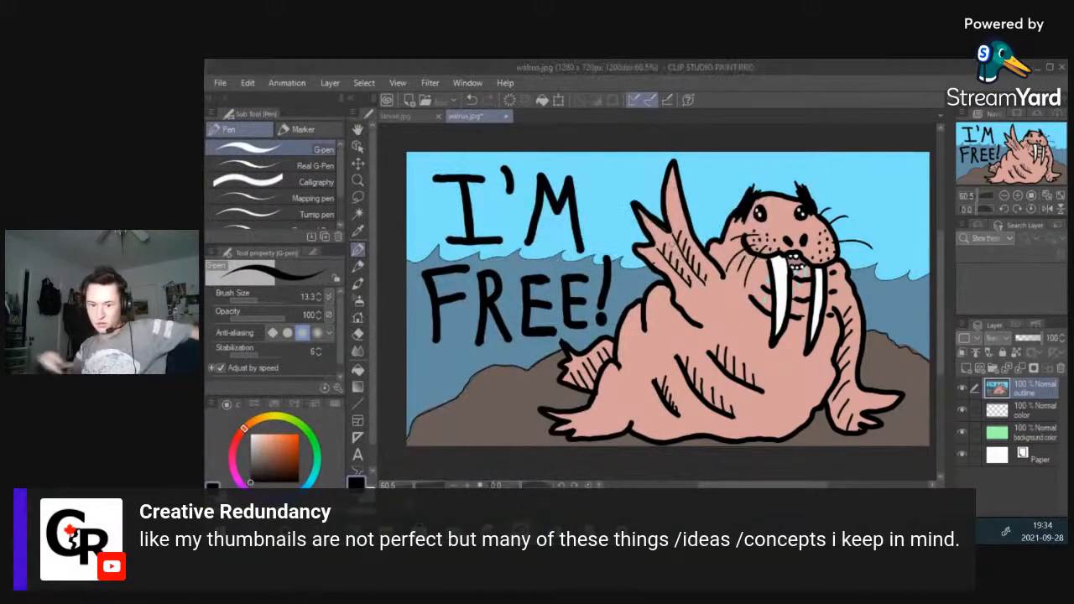